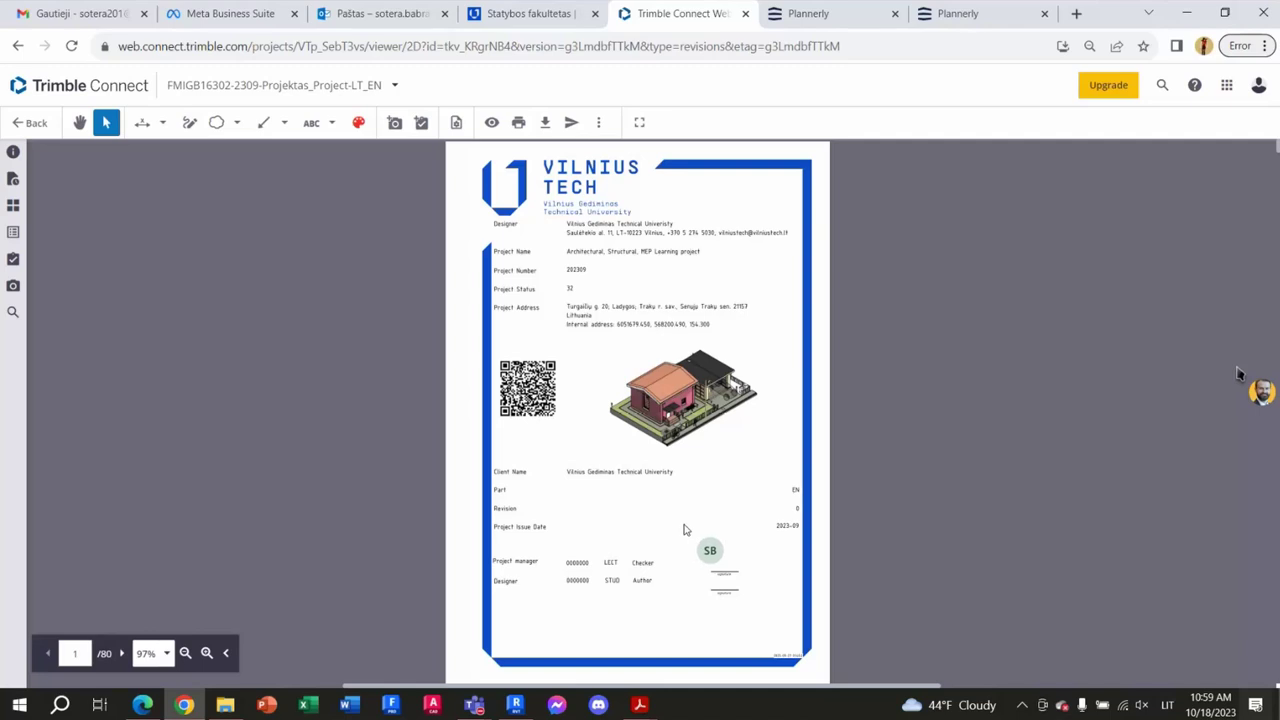
# Step: Open sheet A-0401LT - Pirmo aukšto patalpų planas from the Outline sheet list
pyautogui.click(13, 232)
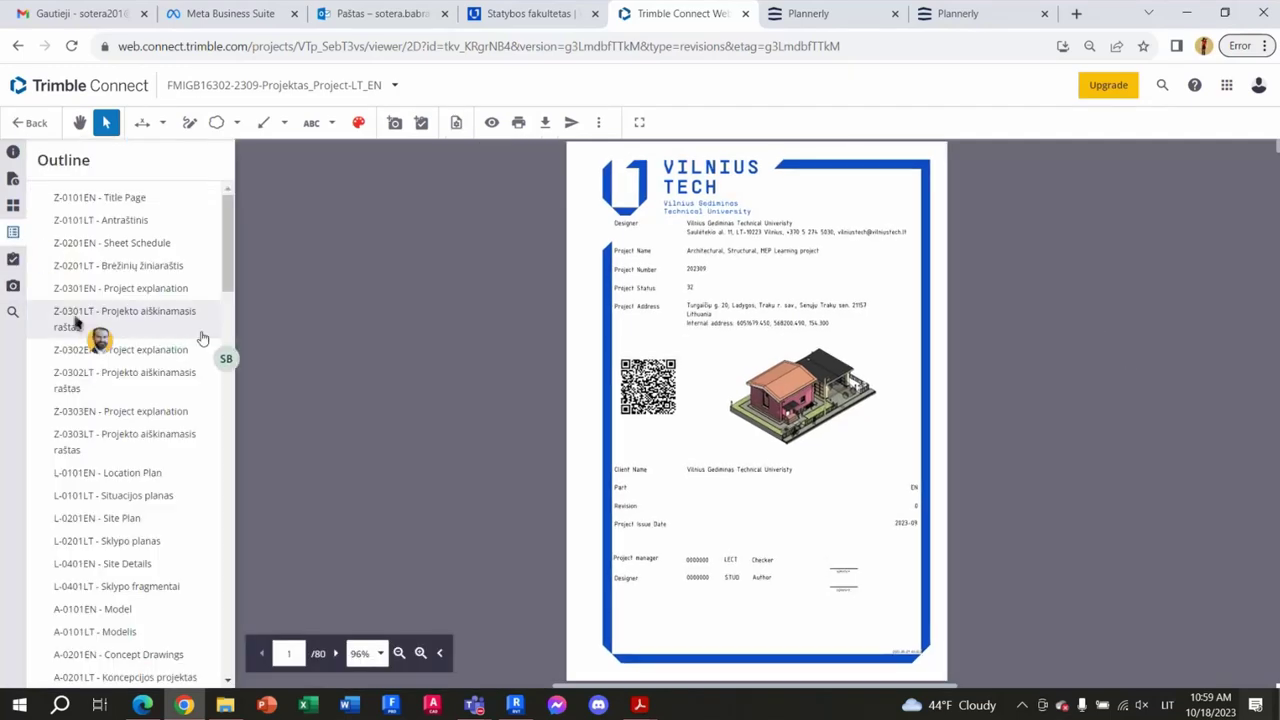
pyautogui.click(176, 515)
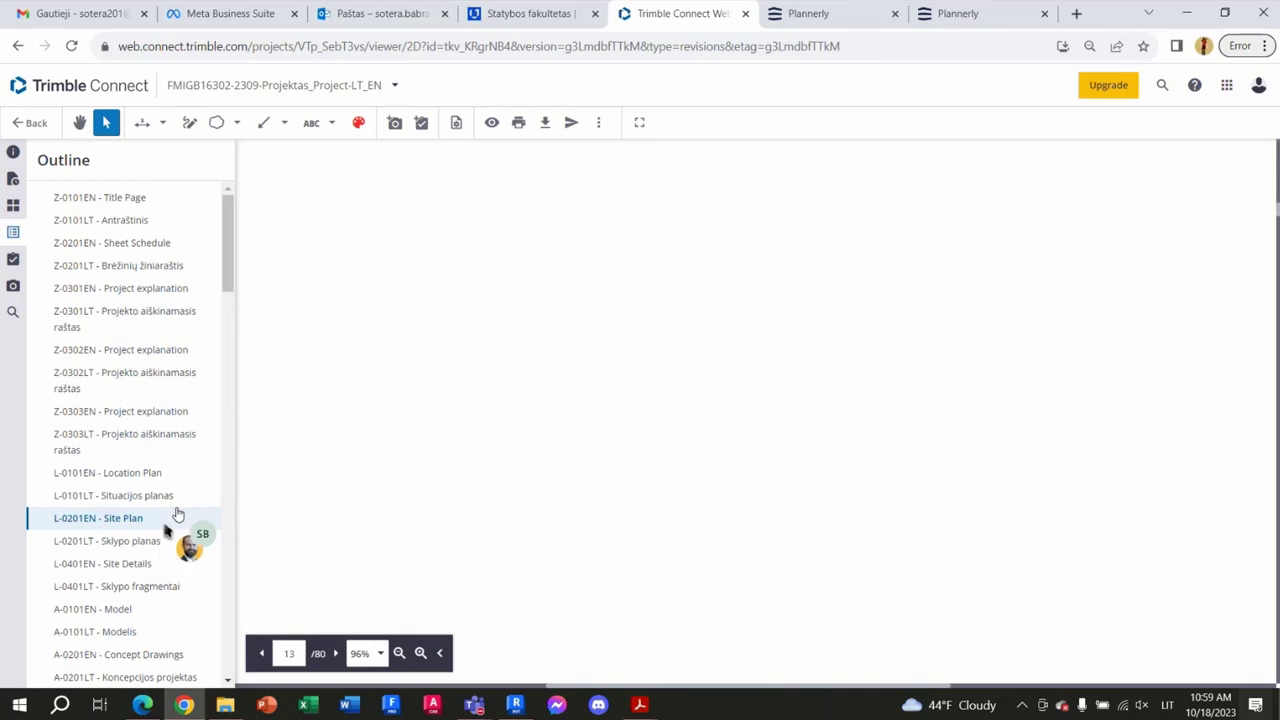
pyautogui.scroll(-2, 158, 525)
pyautogui.scroll(-2, 158, 500)
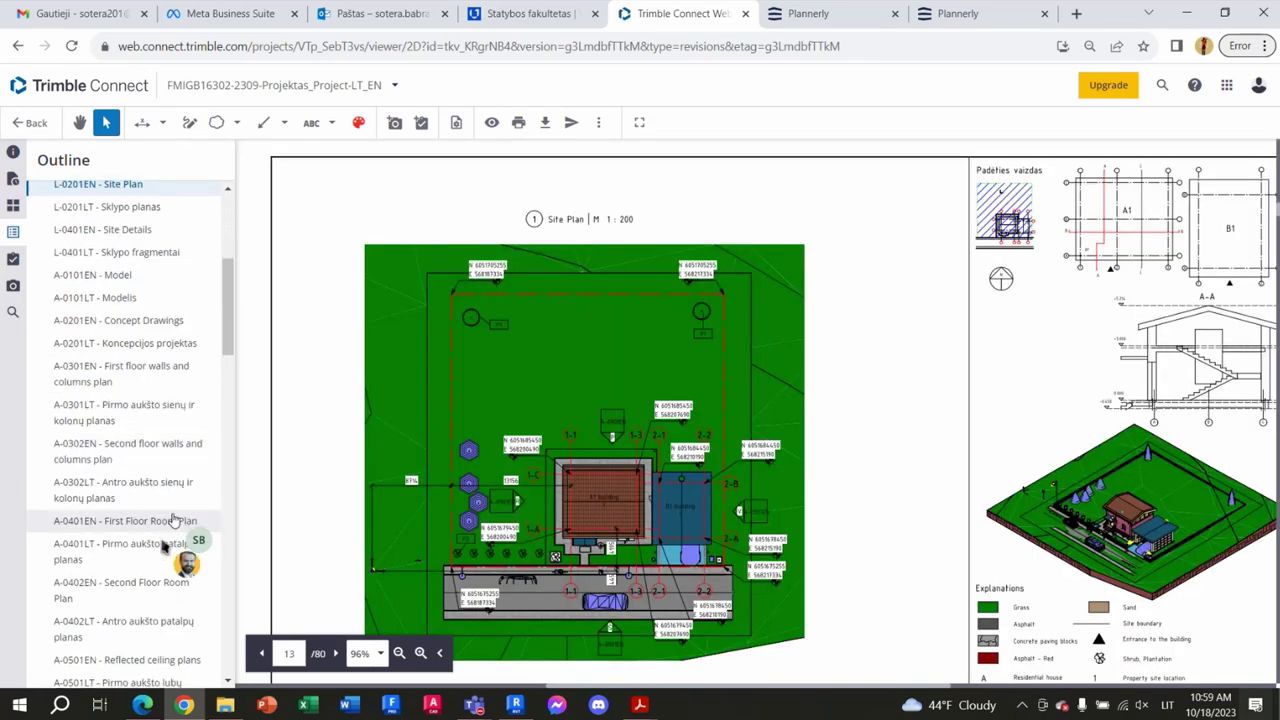
pyautogui.scroll(-2, 158, 450)
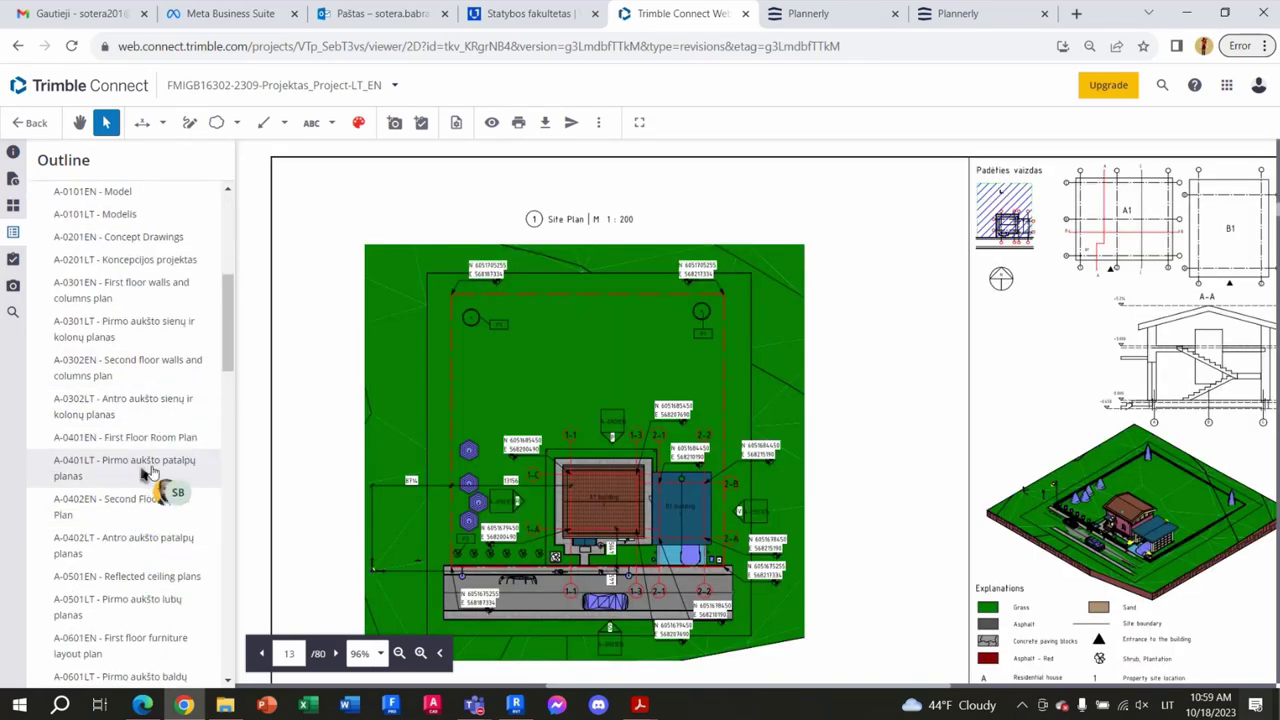
pyautogui.click(150, 470)
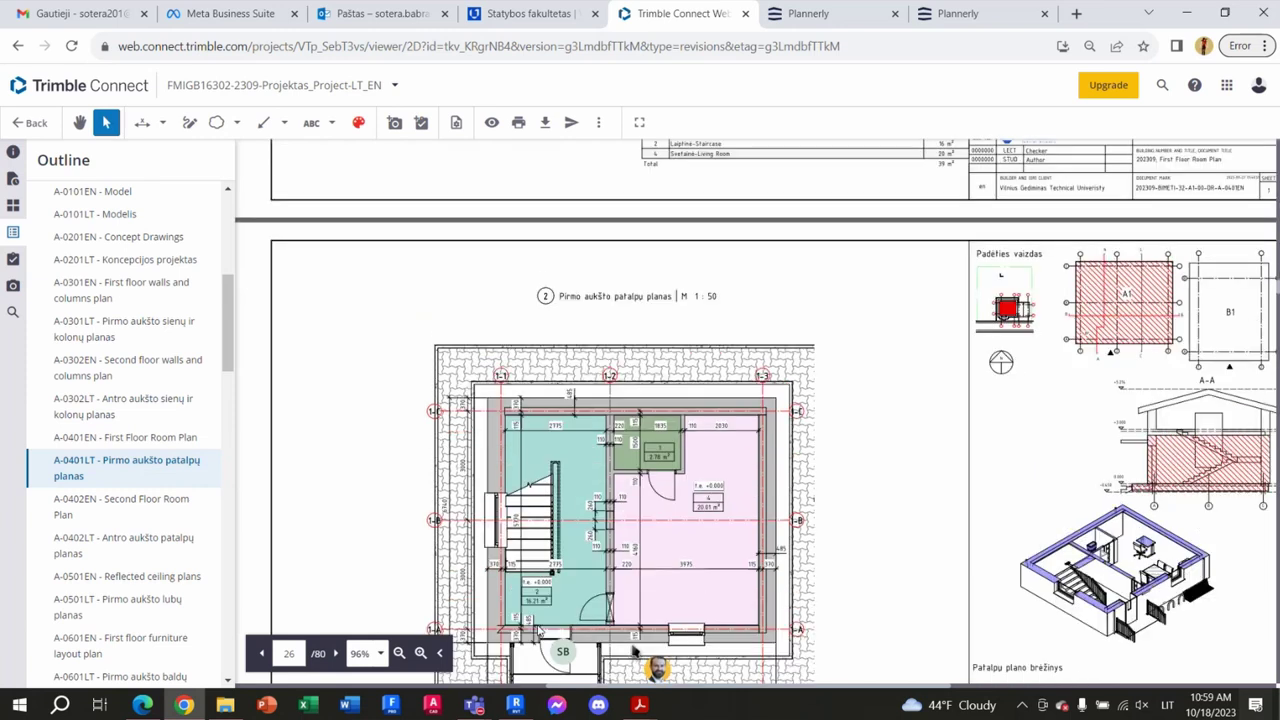
pyautogui.scroll(-2, 640, 655)
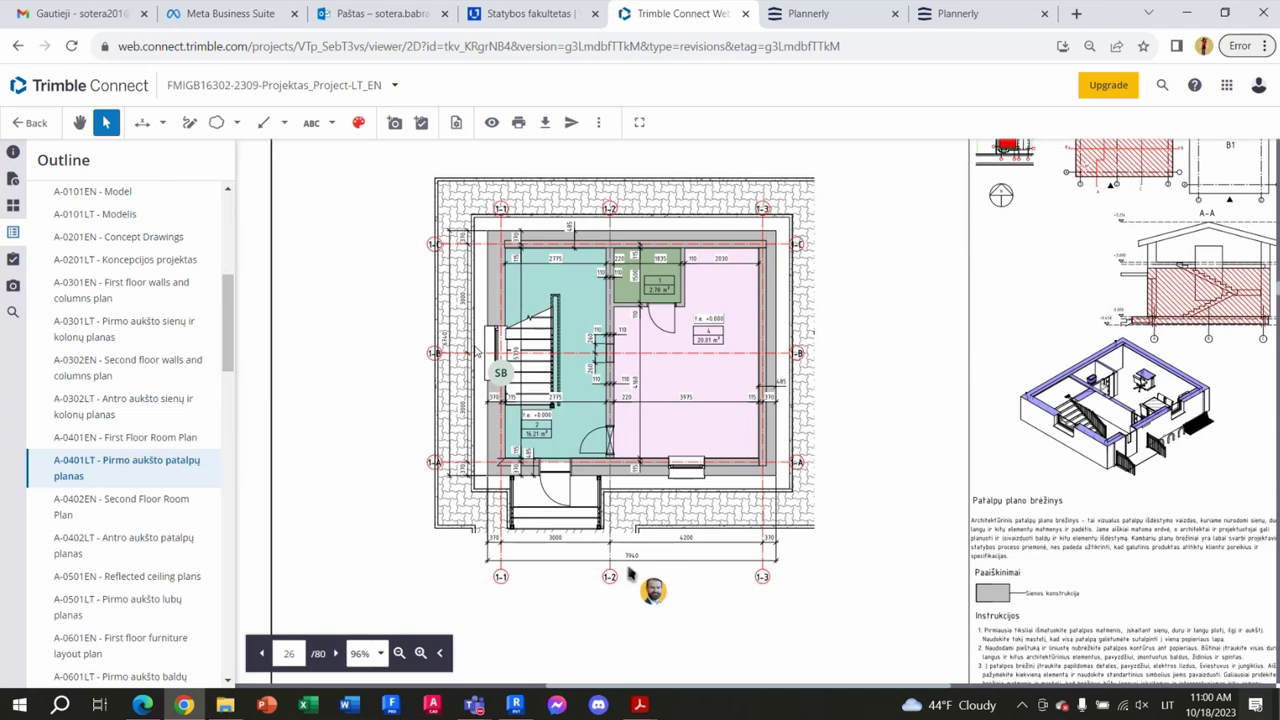
# Step: Search Windows for 'sti' and launch Sticky Notes from the results
pyautogui.click(66, 714)
pyautogui.write('s')
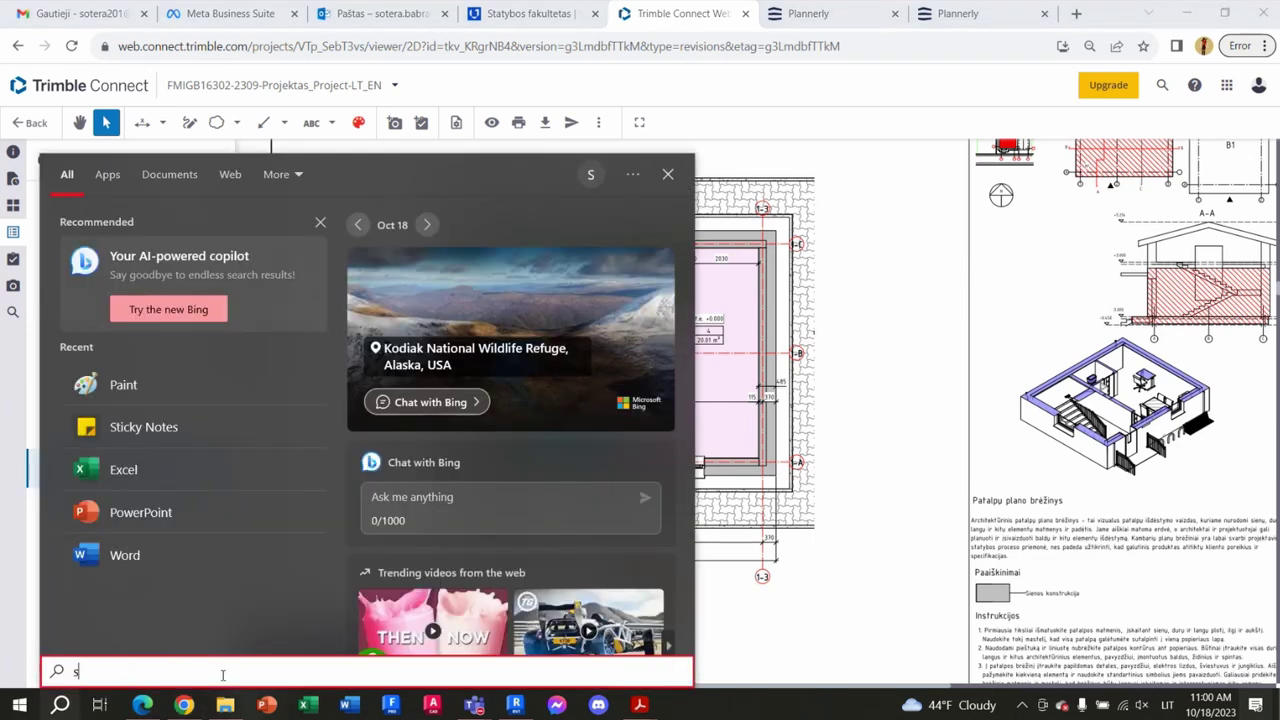
pyautogui.write('ti')
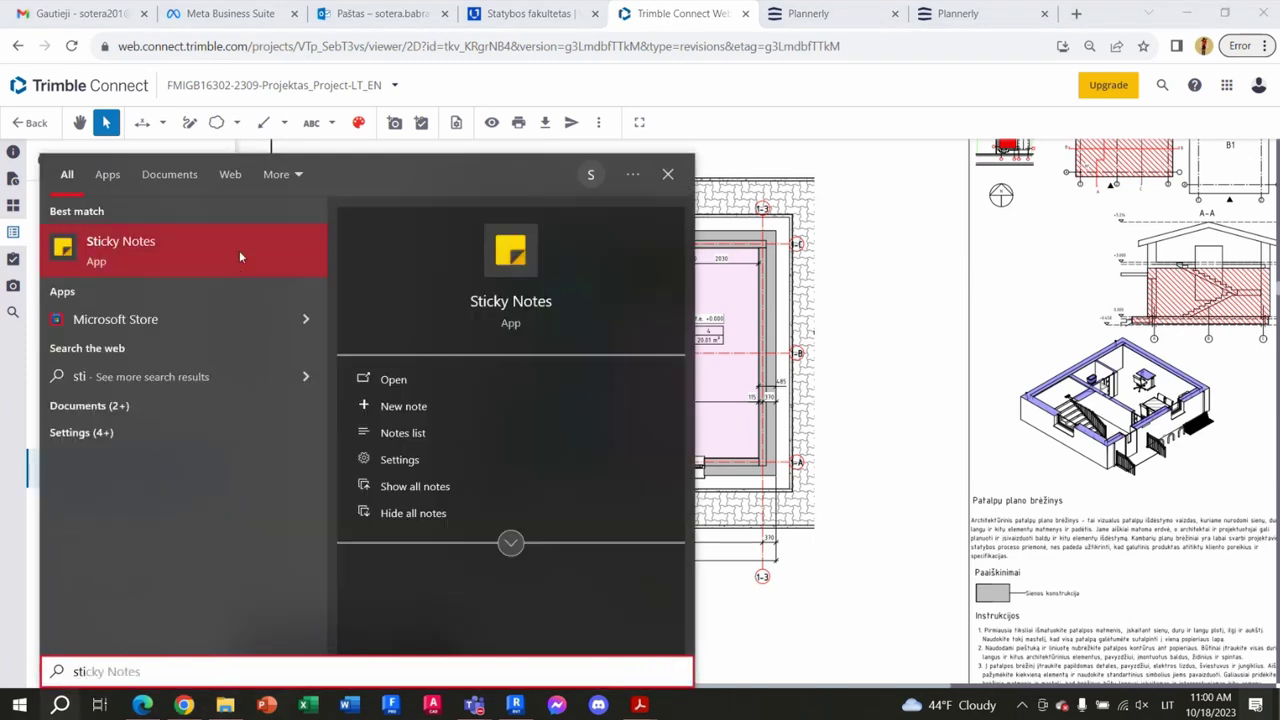
pyautogui.click(239, 250)
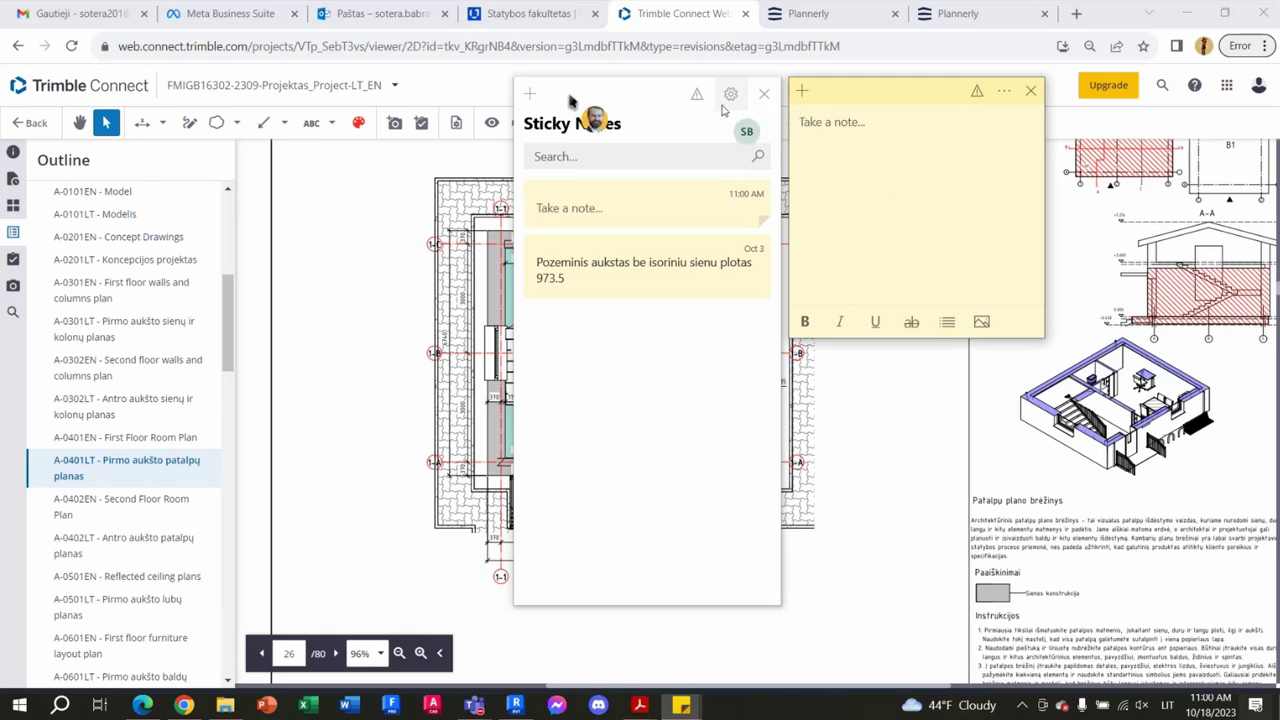
# Step: Close the notes list and type '1-3 7940' and 'A-C 6740' into the note
pyautogui.click(763, 94)
pyautogui.write('1-3')
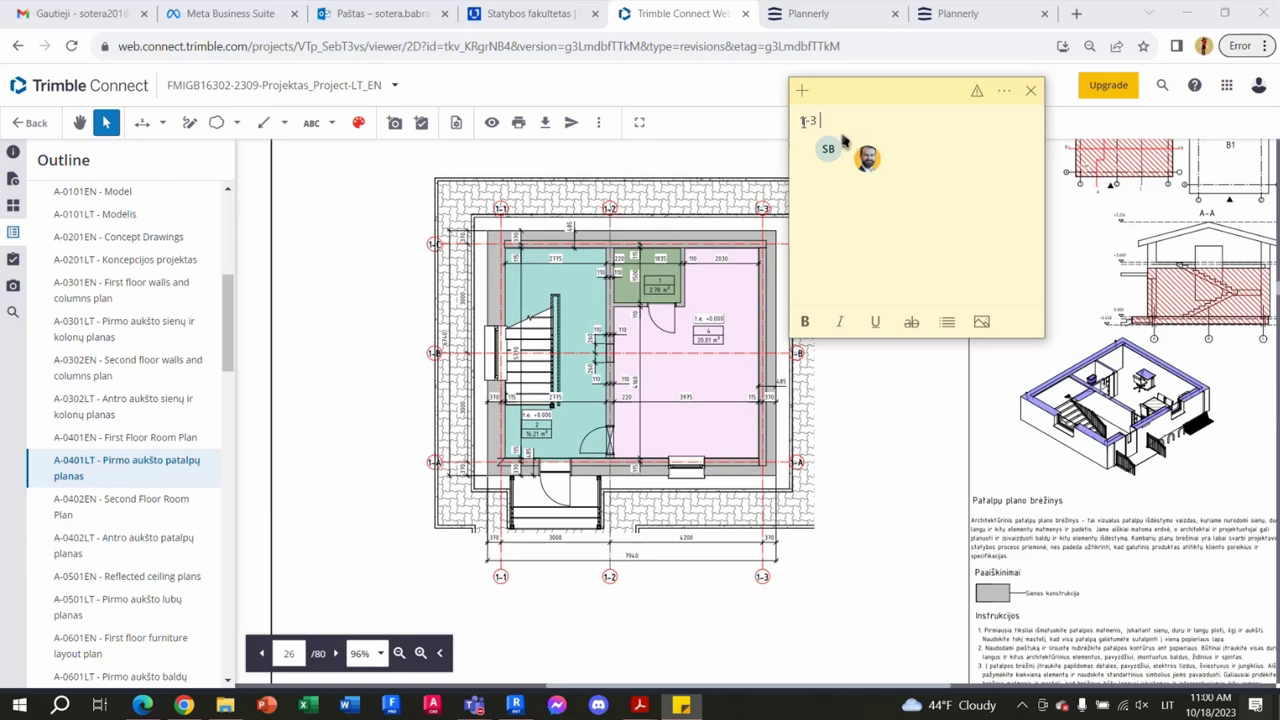
pyautogui.write('7940 A-')
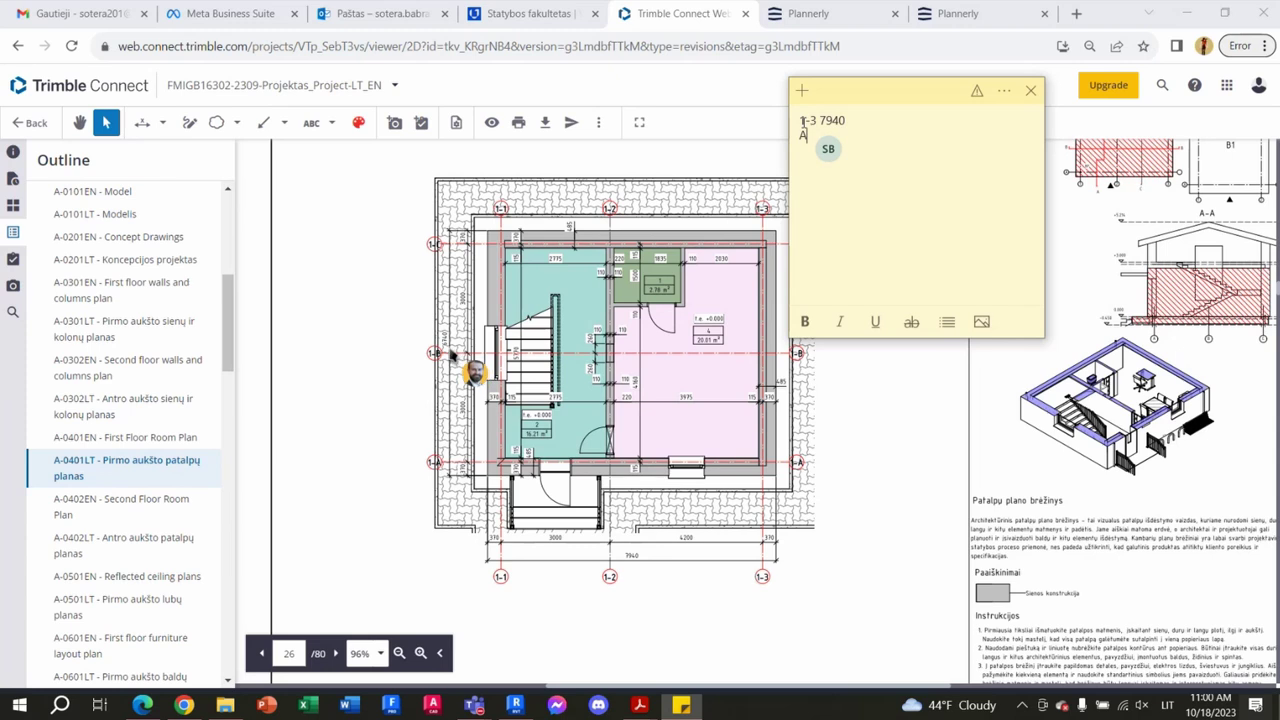
pyautogui.write('C')
pyautogui.scroll(3, 704, 353)
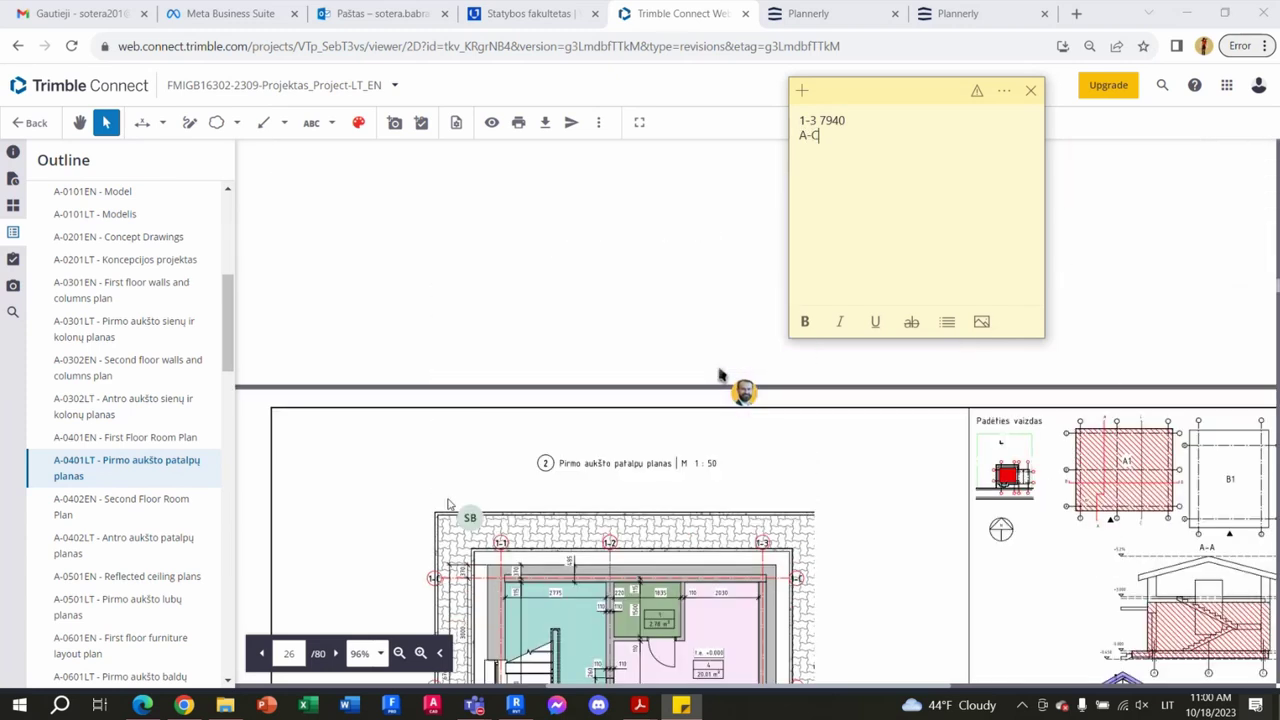
pyautogui.scroll(-2, 737, 377)
pyautogui.scroll(5, 440, 640)
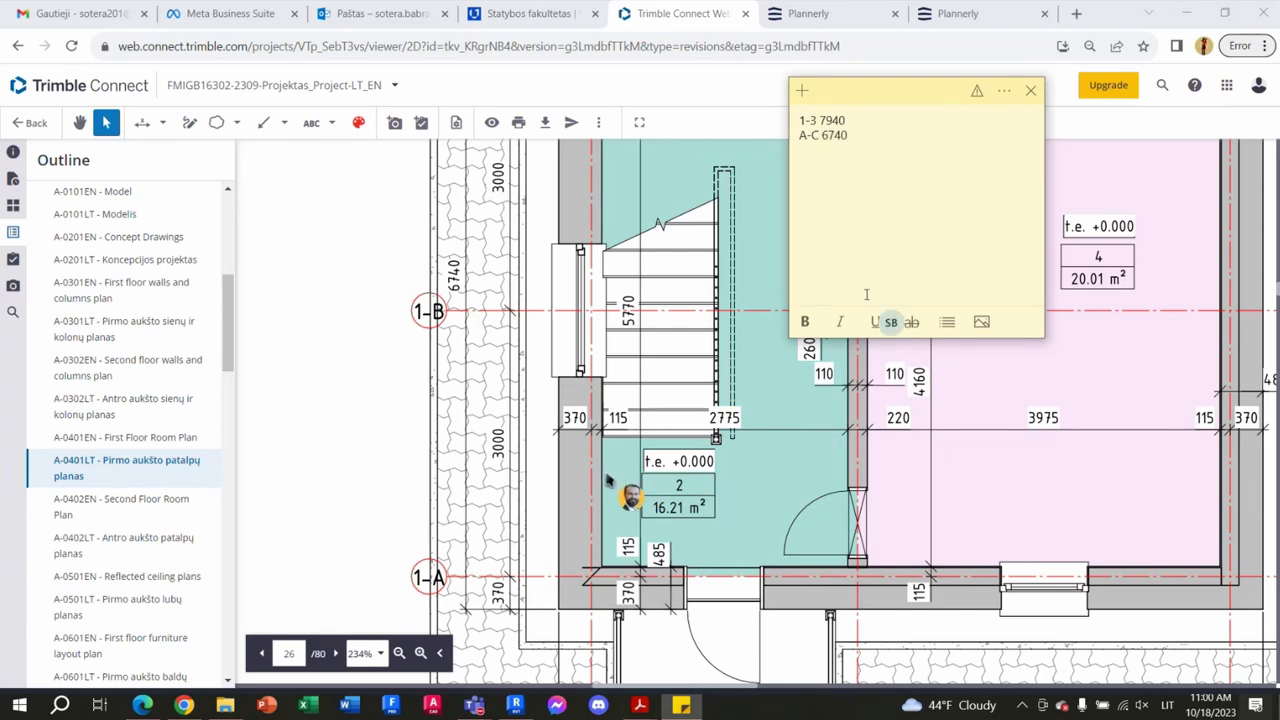
pyautogui.scroll(-2, 427, 410)
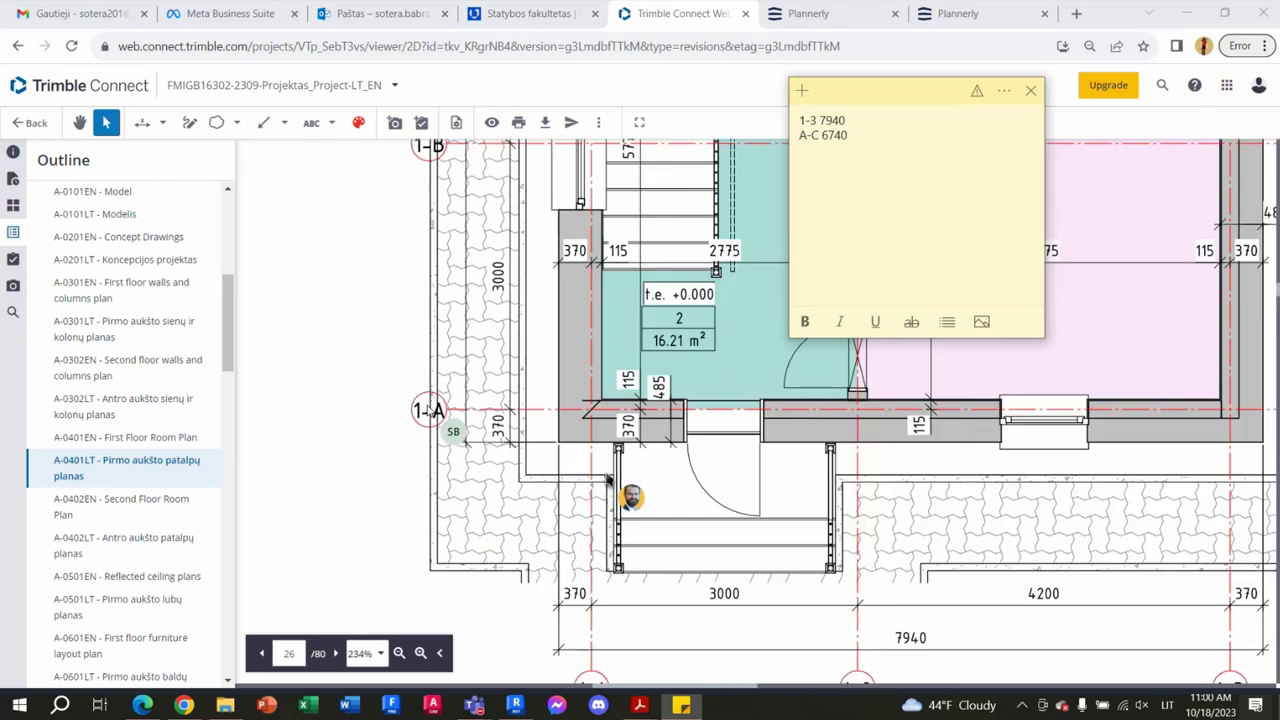
pyautogui.keyDown('ctrl'); pyautogui.scroll(-1, 427, 410); pyautogui.keyUp('ctrl')
pyautogui.keyDown('ctrl'); pyautogui.scroll(-2, 427, 410); pyautogui.keyUp('ctrl')
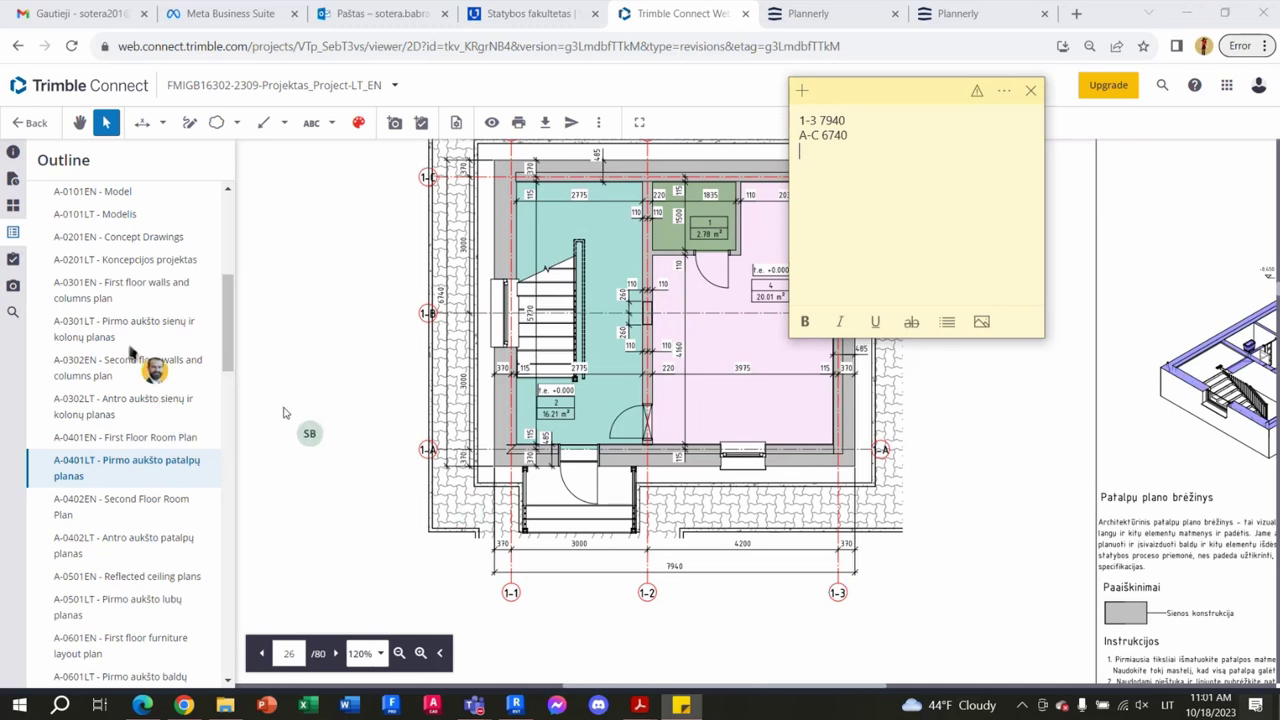
pyautogui.scroll(1, 190, 420)
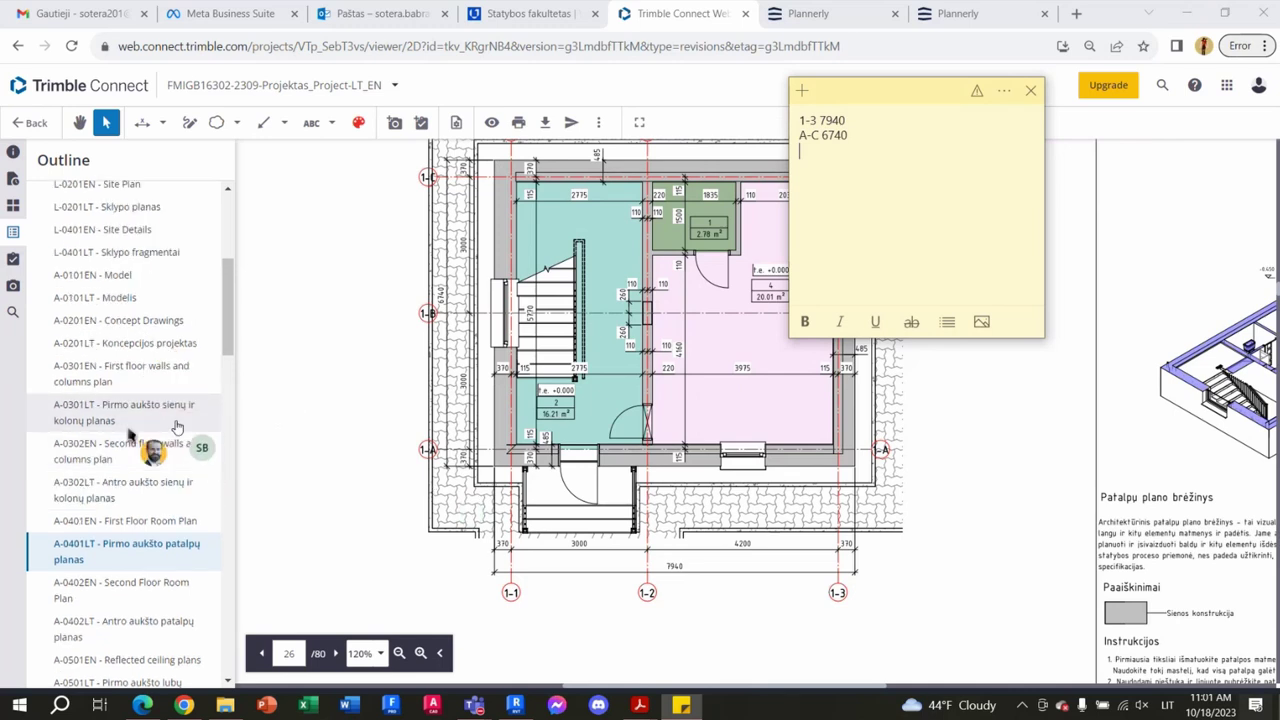
# Step: Open the A-0301LT first-floor walls and columns plan and scroll through it
pyautogui.click(175, 414)
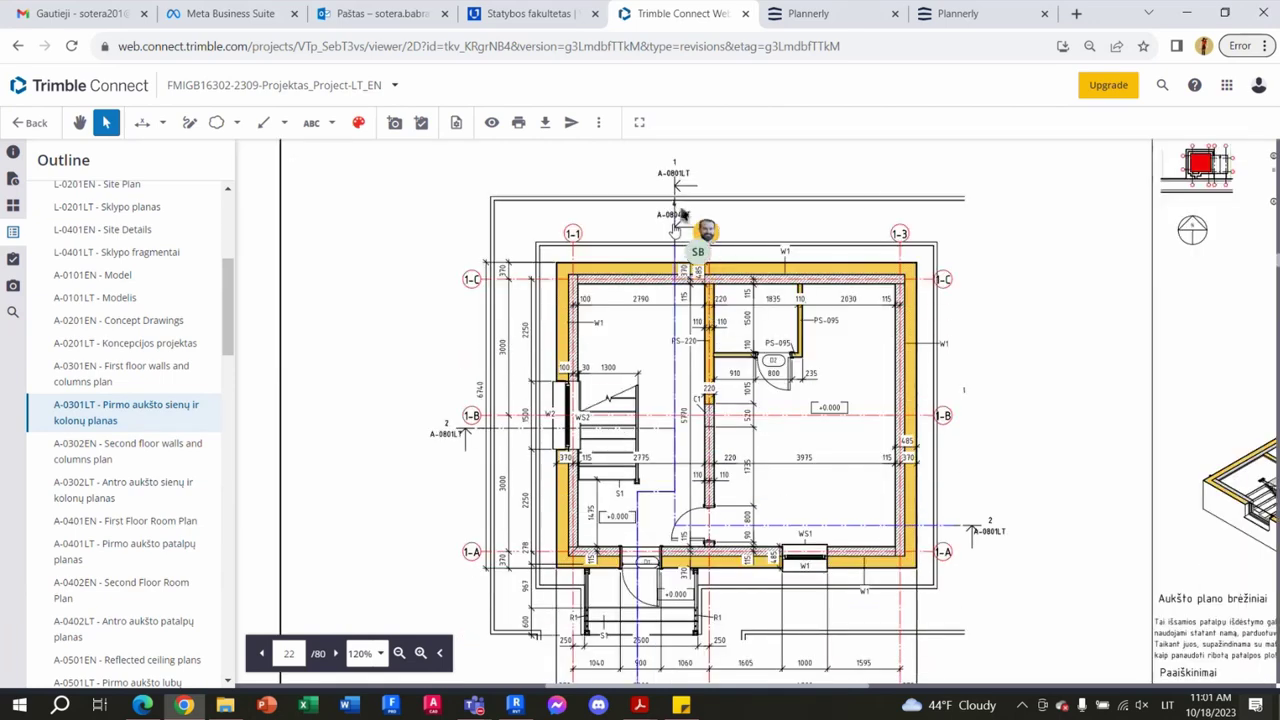
pyautogui.keyDown('ctrl'); pyautogui.scroll(-5, 678, 230); pyautogui.keyUp('ctrl')
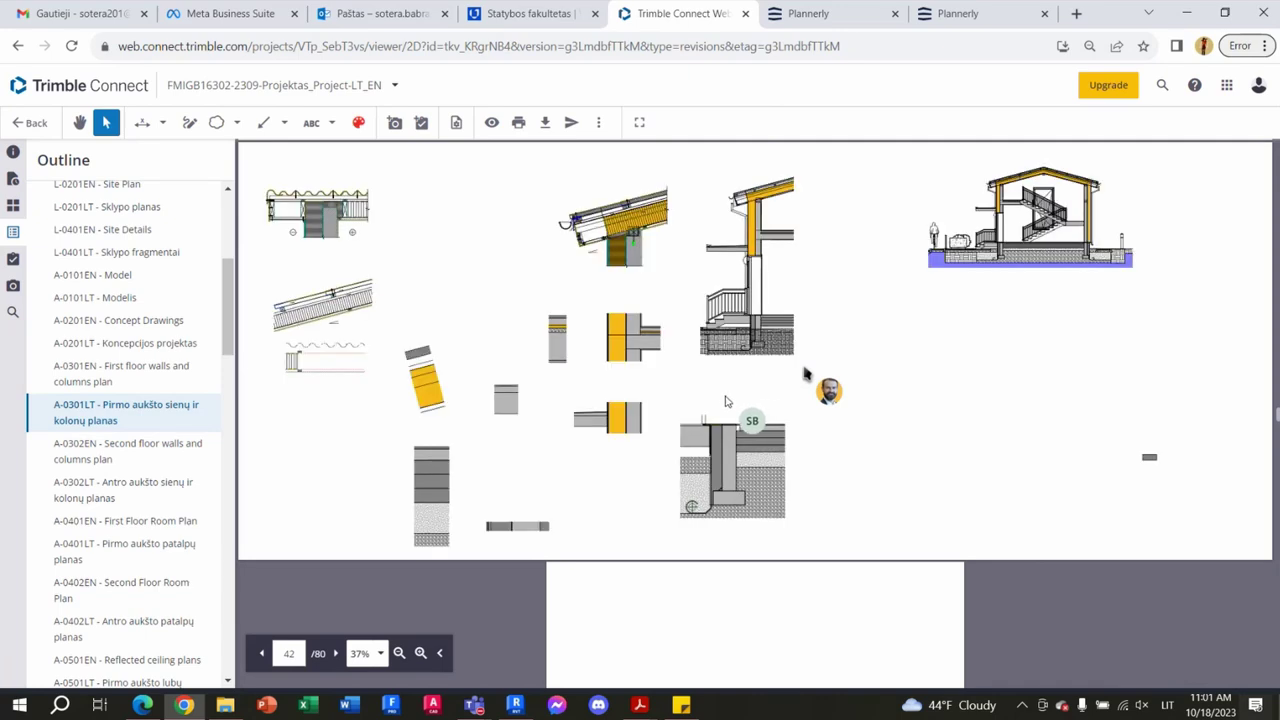
pyautogui.scroll(2, 1075, 198)
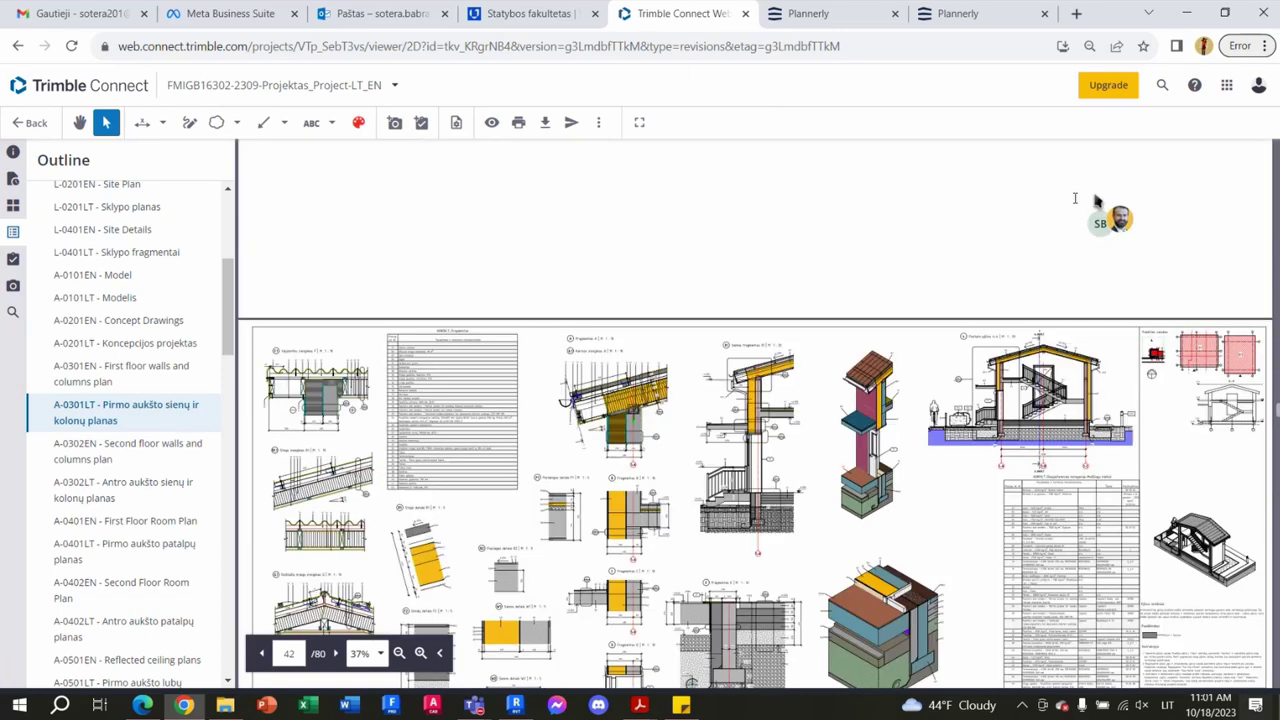
pyautogui.keyDown('ctrl'); pyautogui.scroll(2, 1140, 410); pyautogui.keyUp('ctrl')
pyautogui.keyDown('ctrl'); pyautogui.scroll(2, 1140, 410); pyautogui.keyUp('ctrl')
pyautogui.keyDown('ctrl'); pyautogui.scroll(2, 1125, 330); pyautogui.keyUp('ctrl')
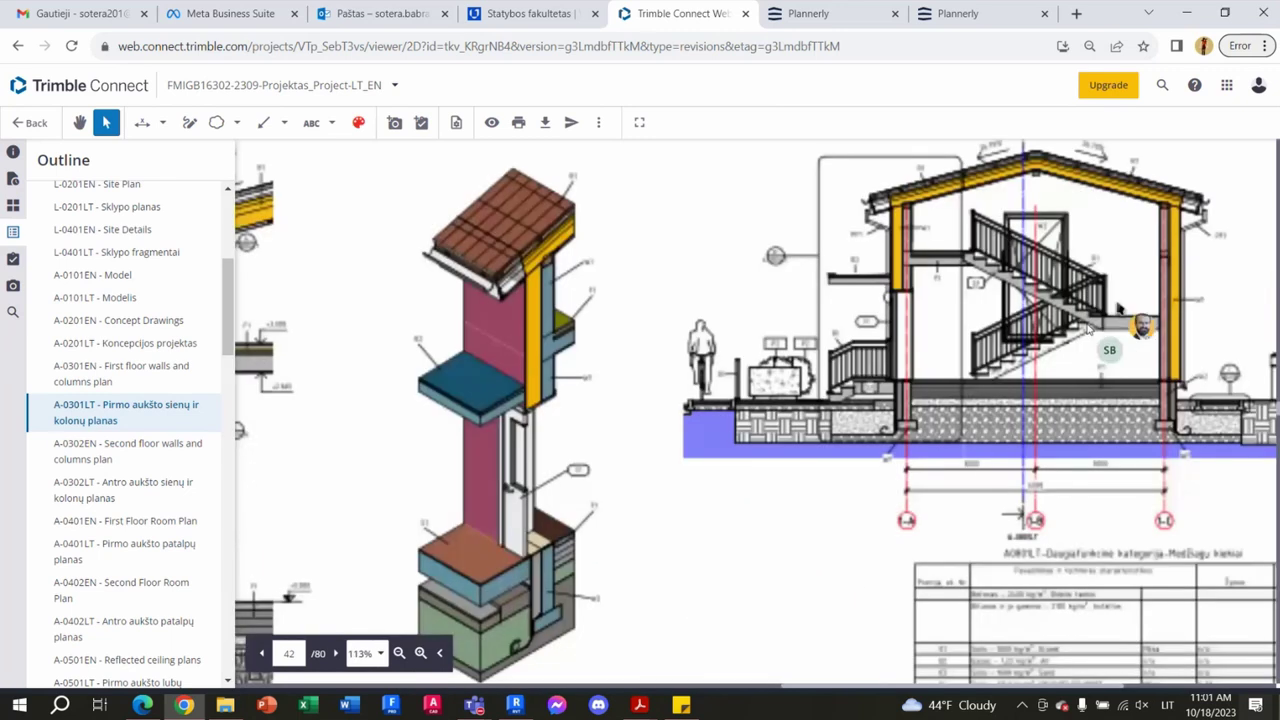
pyautogui.keyDown('ctrl'); pyautogui.scroll(1, 1125, 310); pyautogui.keyUp('ctrl')
pyautogui.scroll(1, 1183, 234)
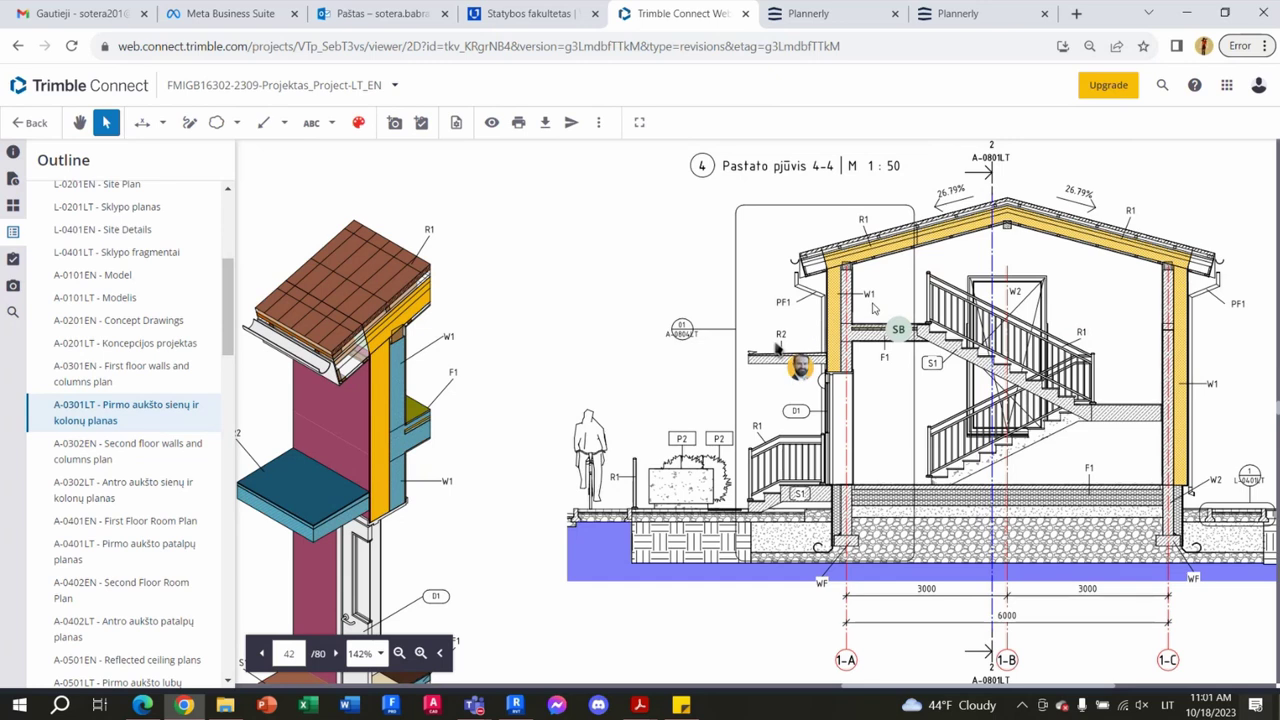
# Step: Scroll down to page 42 to inspect section 4-4 and the construction details
pyautogui.scroll(-2, 873, 308)
pyautogui.scroll(-1, 780, 350)
pyautogui.scroll(-1, 780, 350)
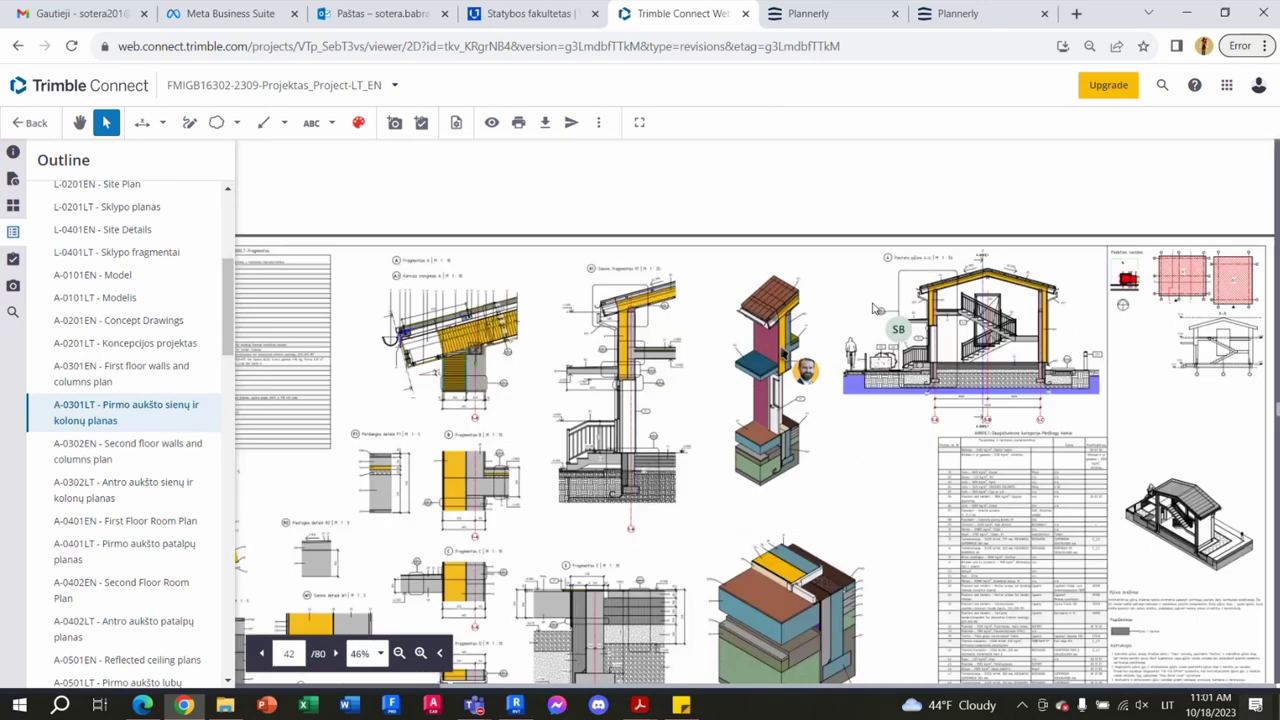
pyautogui.scroll(-1, 785, 353)
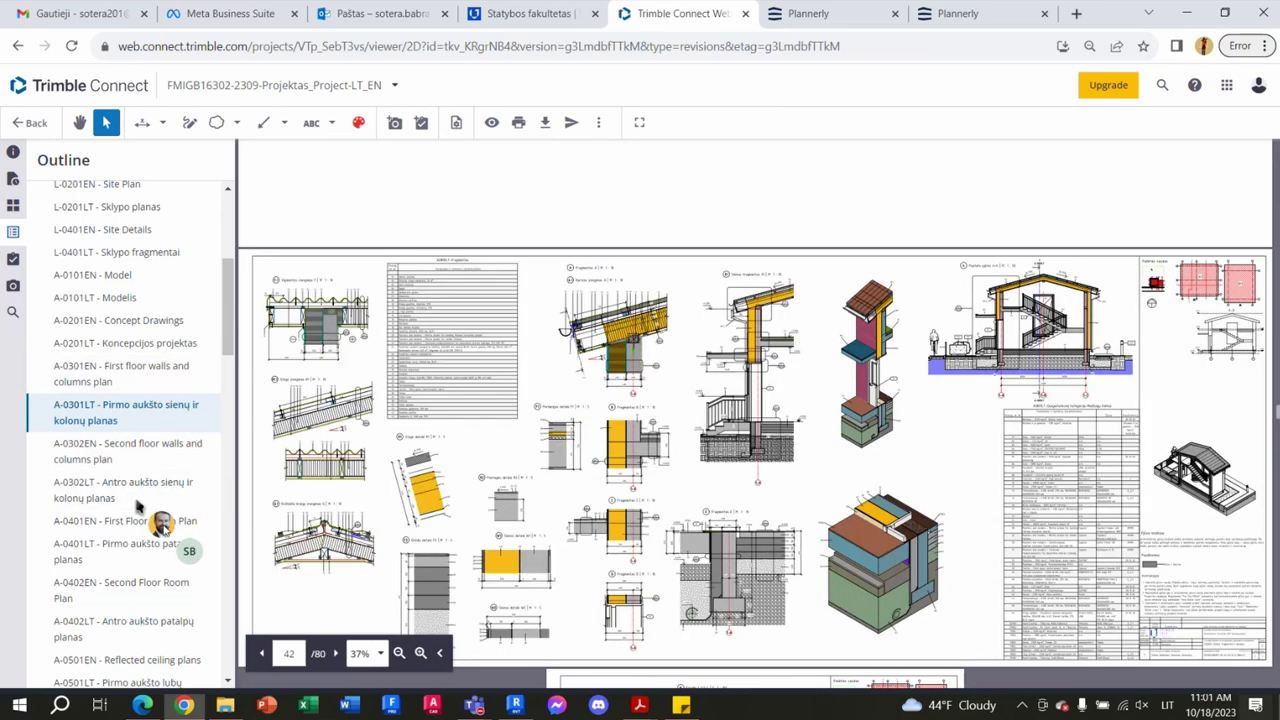
pyautogui.scroll(-3, 190, 567)
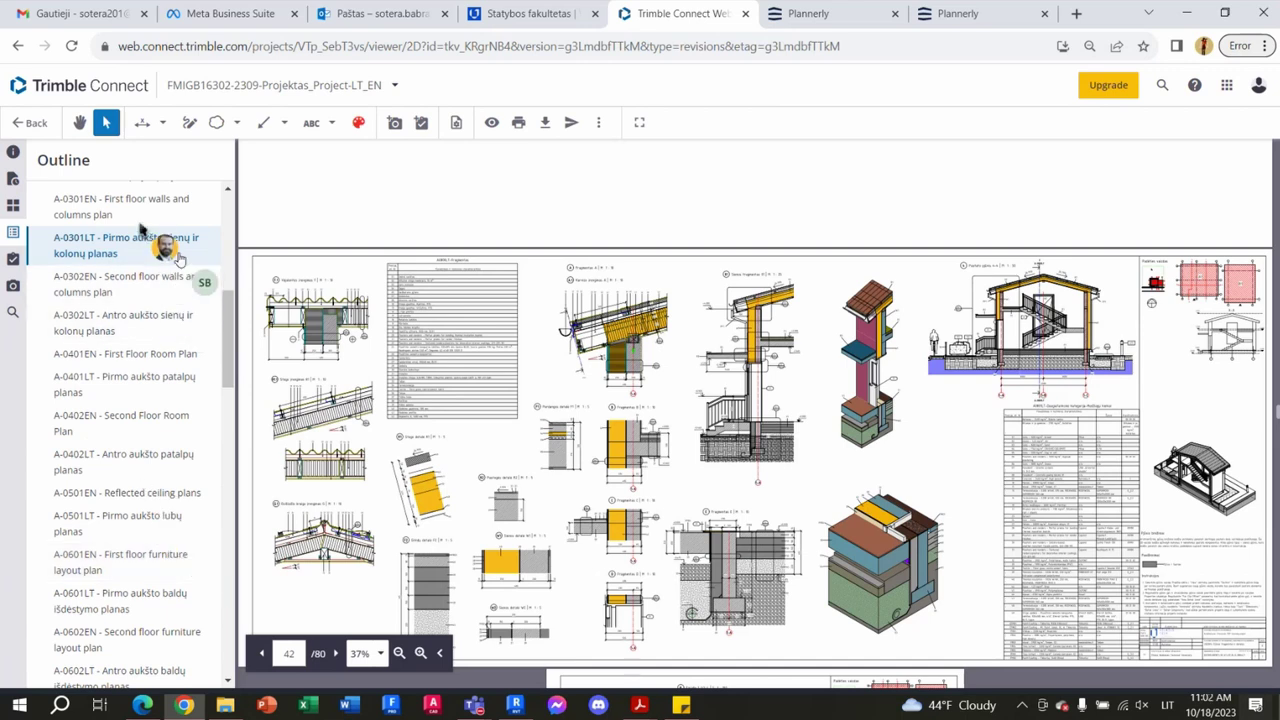
pyautogui.scroll(6, 150, 220)
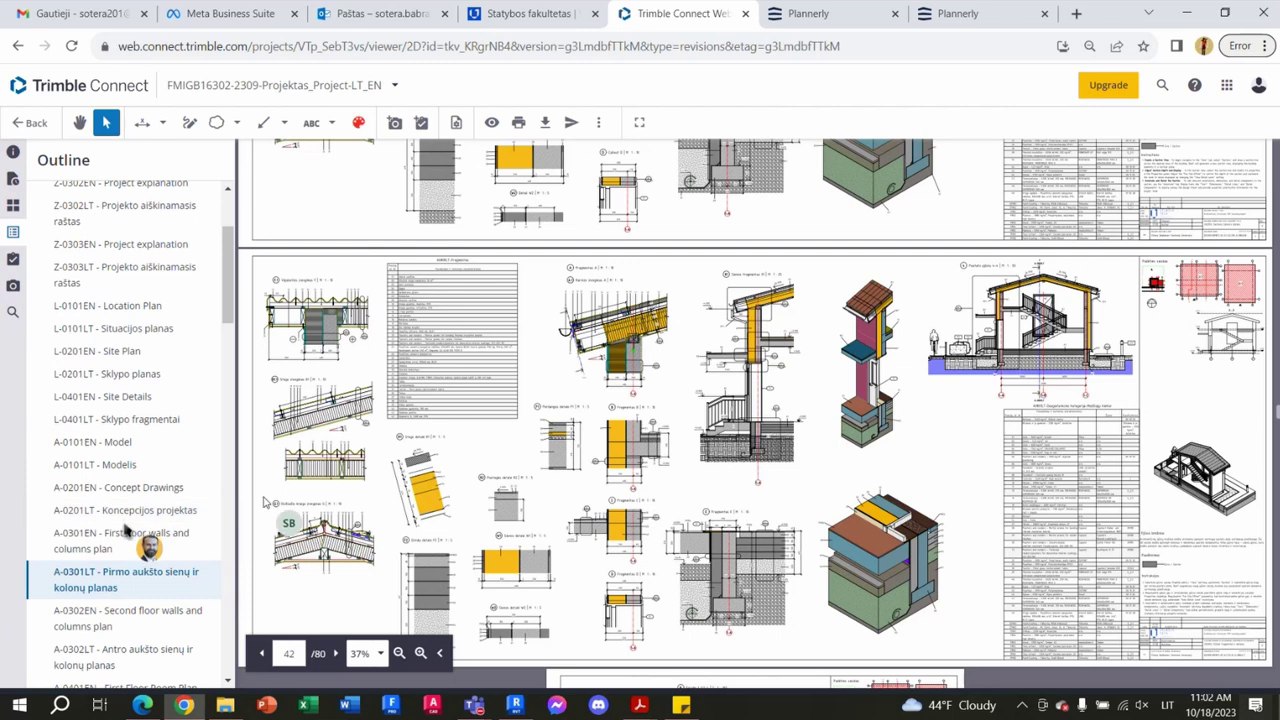
pyautogui.scroll(-3, 186, 583)
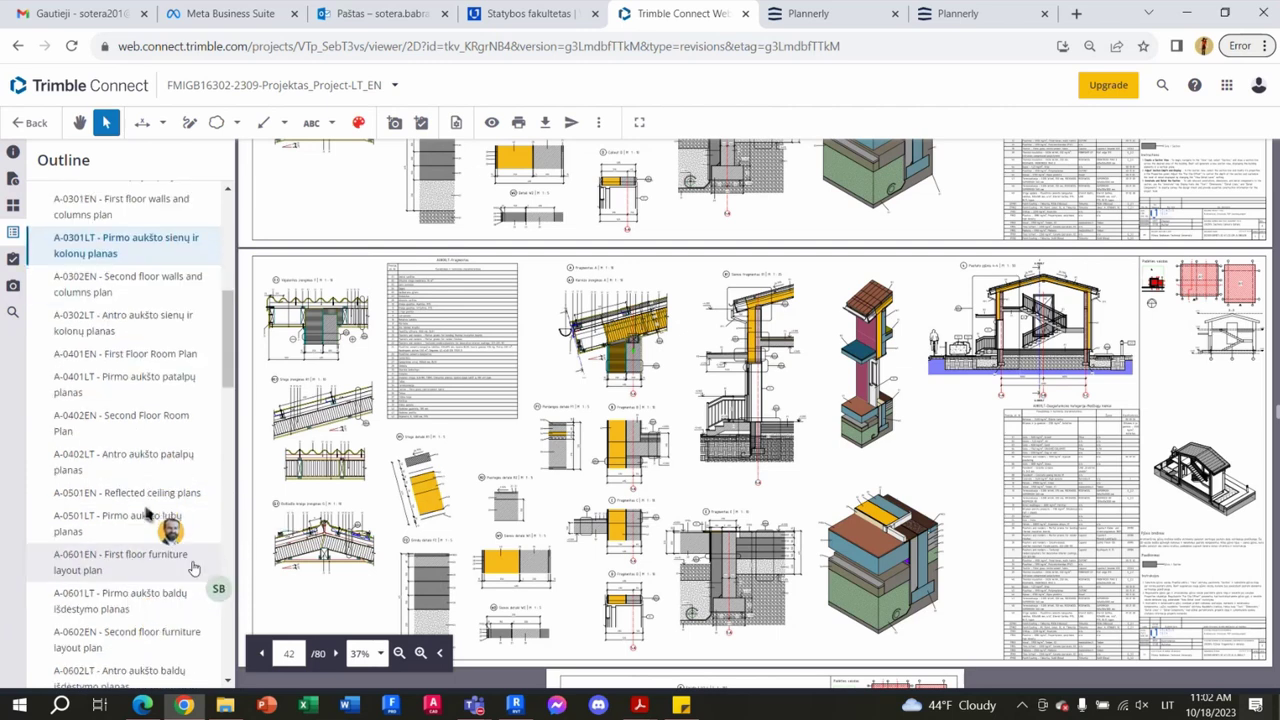
pyautogui.scroll(-1, 192, 570)
pyautogui.scroll(-1, 191, 573)
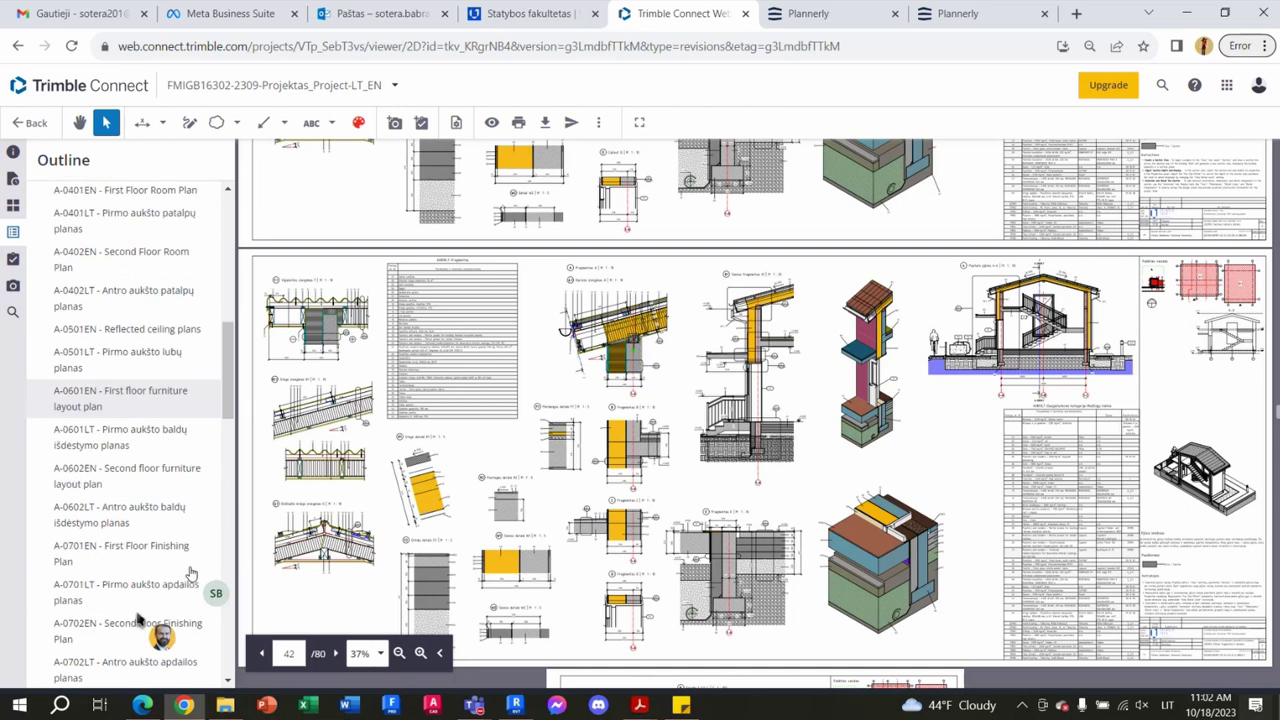
pyautogui.scroll(-2, 191, 573)
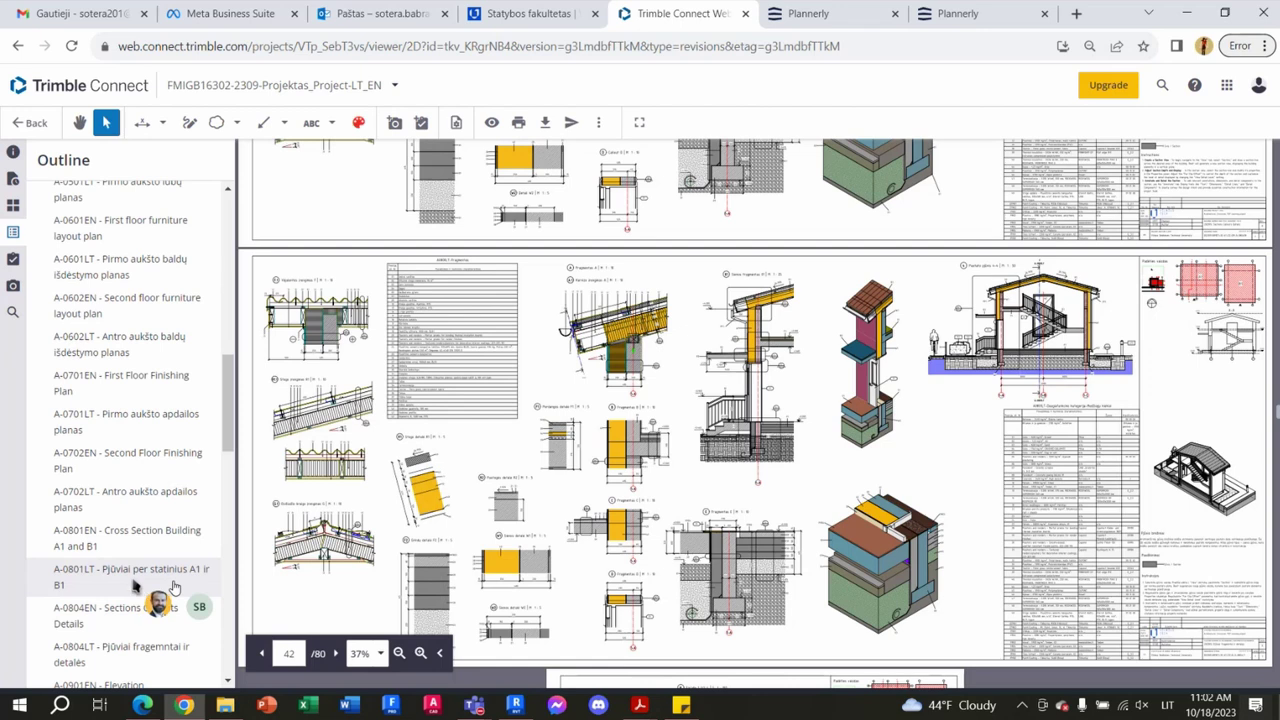
# Step: Open the A-0801LT sections sheet for buildings A1 and B1 and browse it
pyautogui.click(135, 585)
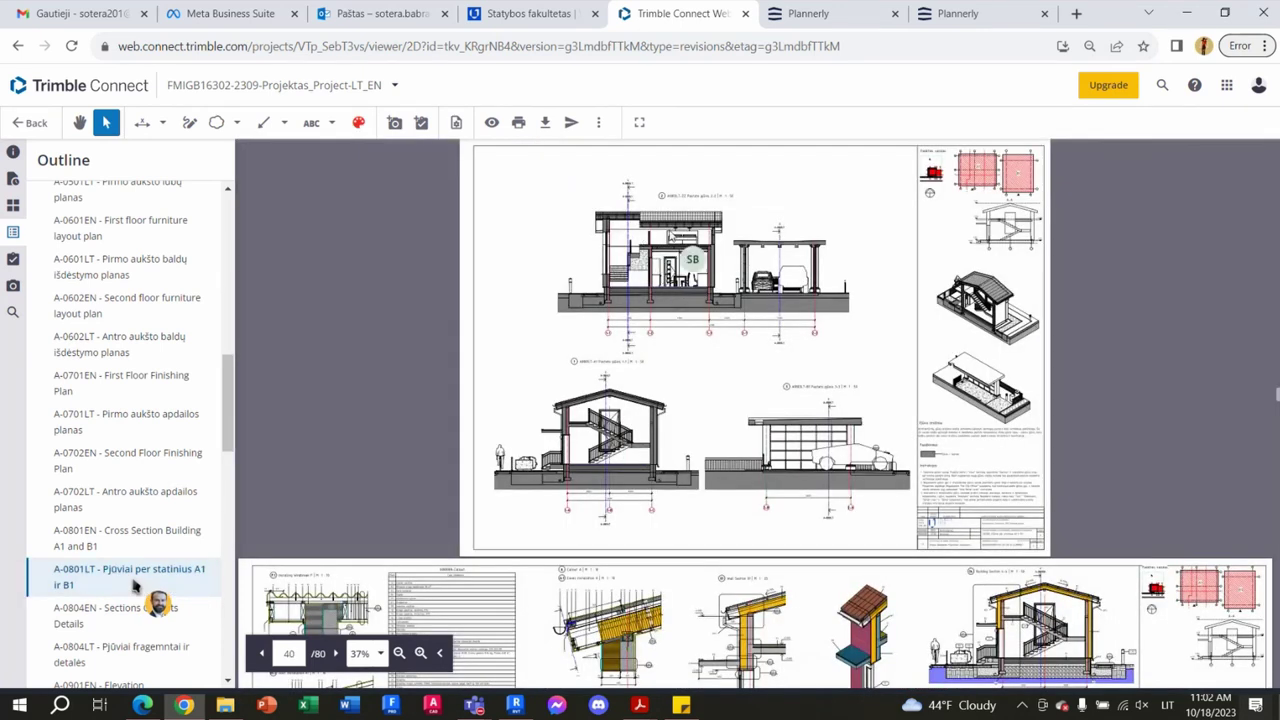
pyautogui.scroll(1, 636, 242)
pyautogui.scroll(2, 630, 248)
pyautogui.scroll(2, 624, 252)
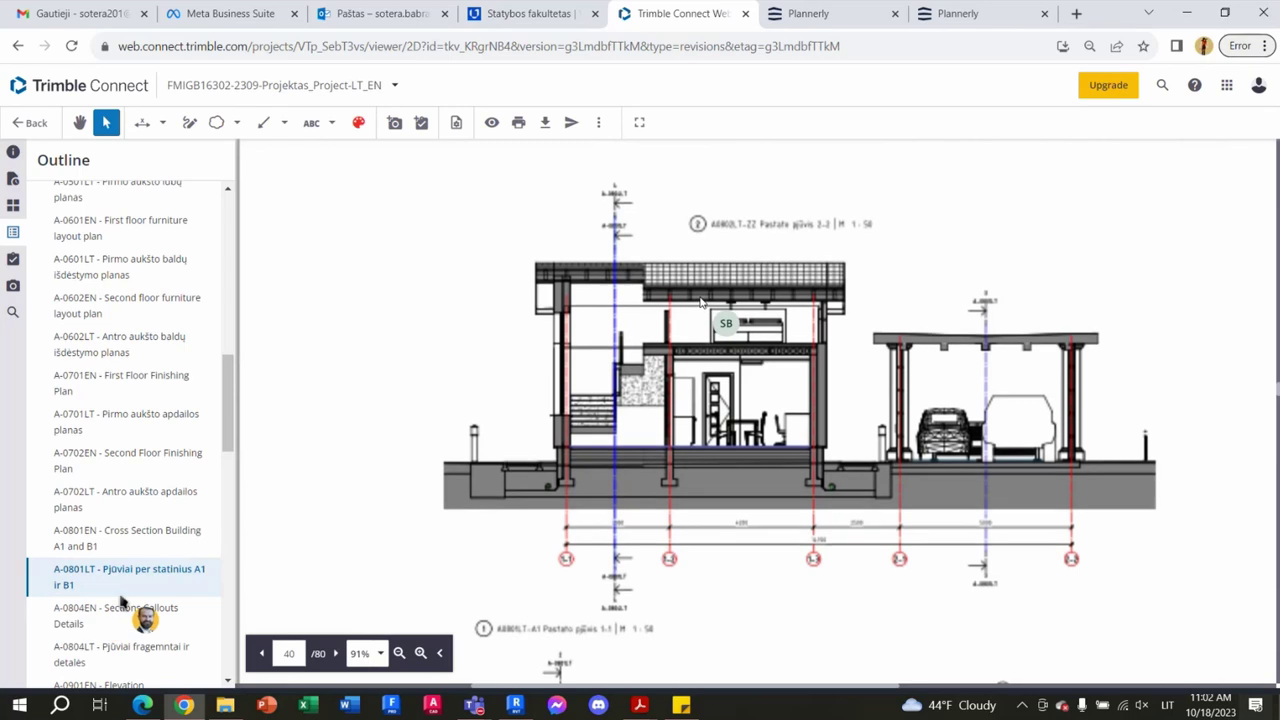
pyautogui.scroll(-3, 700, 300)
pyautogui.scroll(-2, 700, 305)
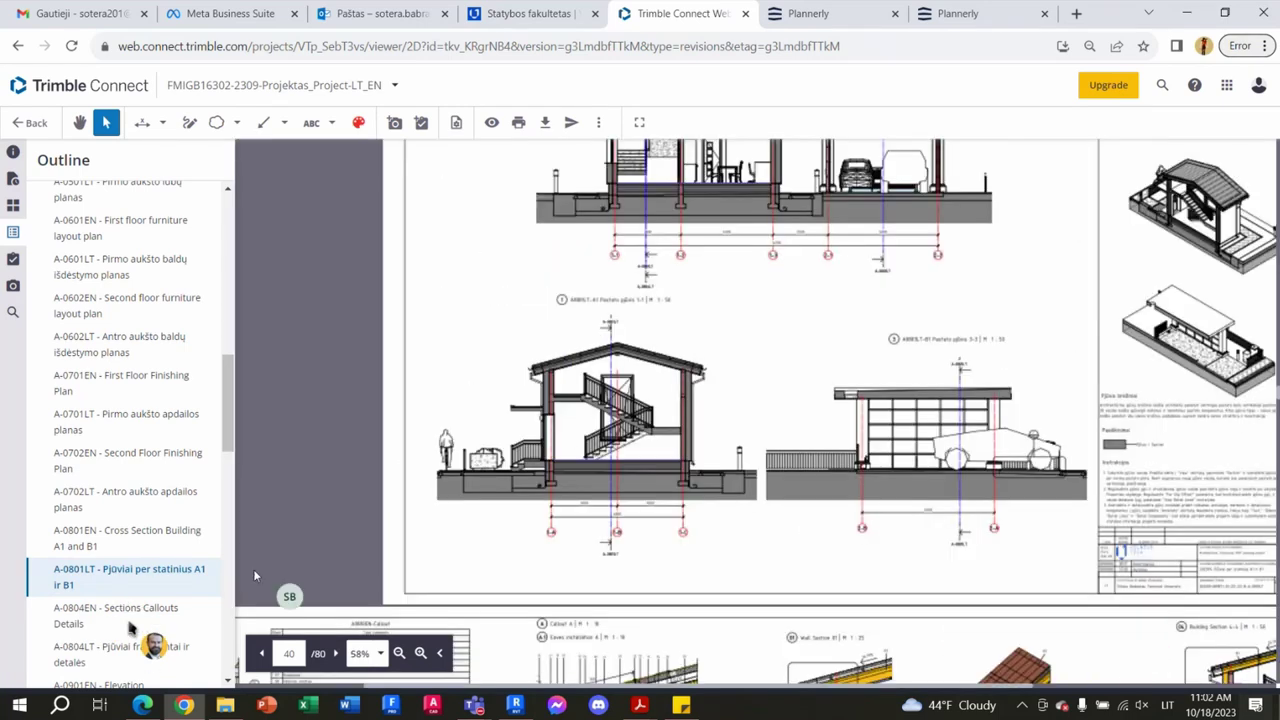
pyautogui.scroll(-1, 126, 580)
pyautogui.scroll(-2, 126, 575)
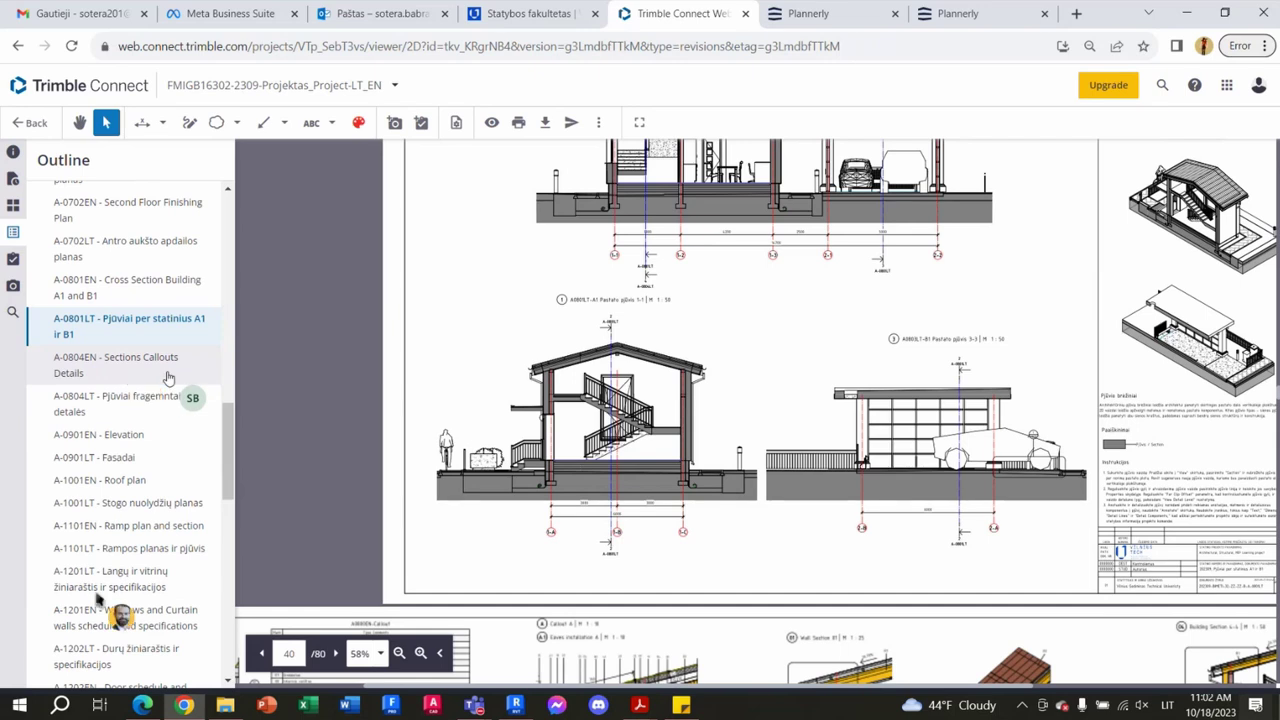
pyautogui.scroll(-1, 150, 473)
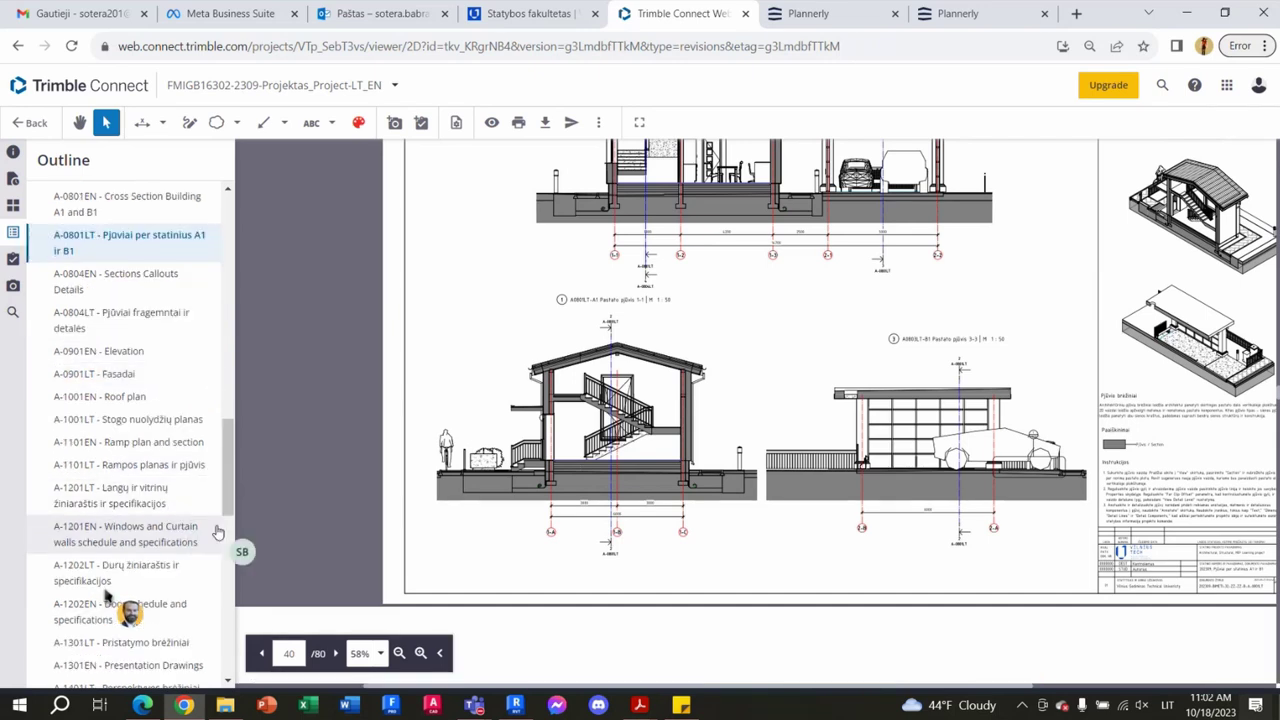
pyautogui.scroll(-1, 218, 532)
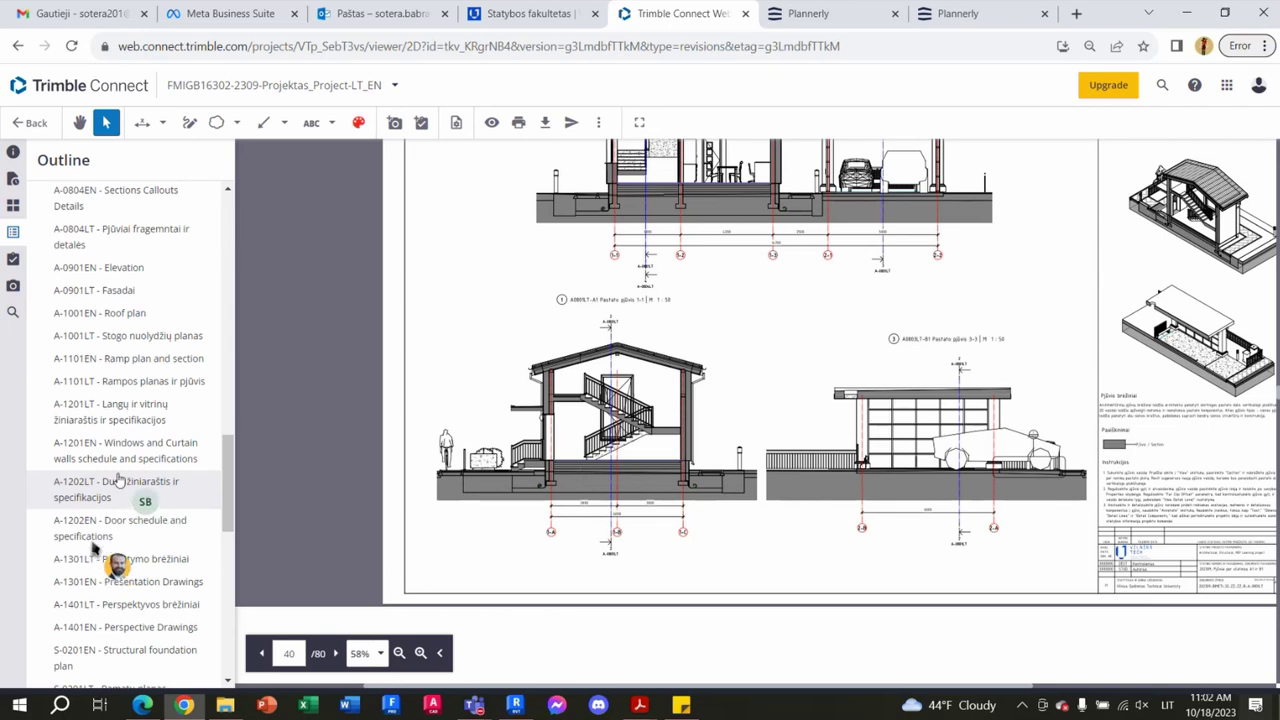
pyautogui.scroll(-7, 115, 490)
pyautogui.scroll(1, 112, 490)
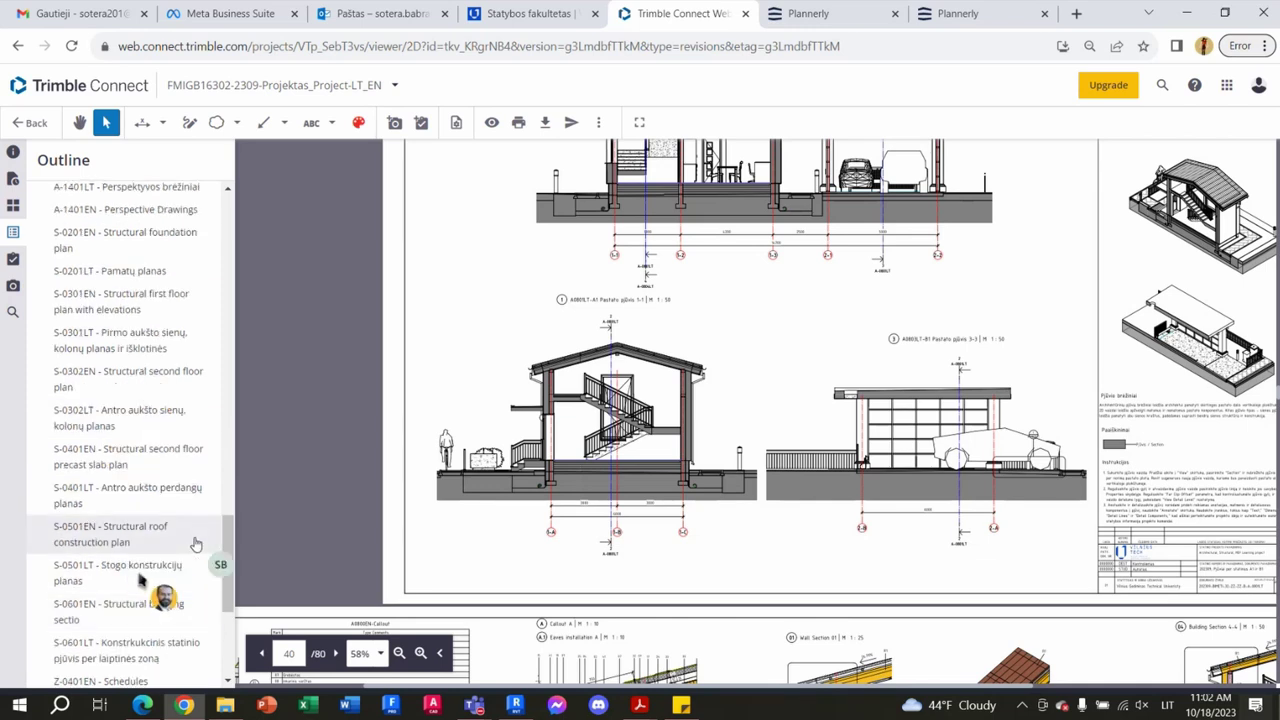
pyautogui.scroll(-1, 196, 543)
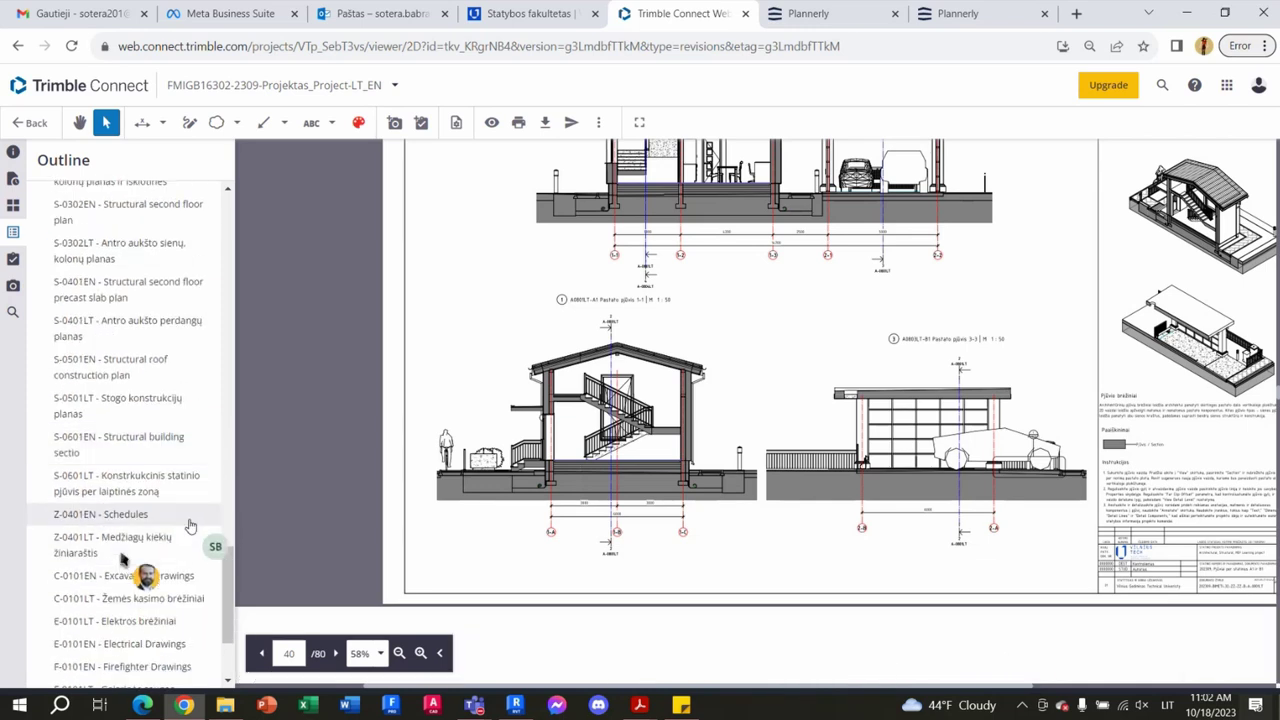
pyautogui.scroll(-1, 187, 530)
pyautogui.scroll(-1, 186, 527)
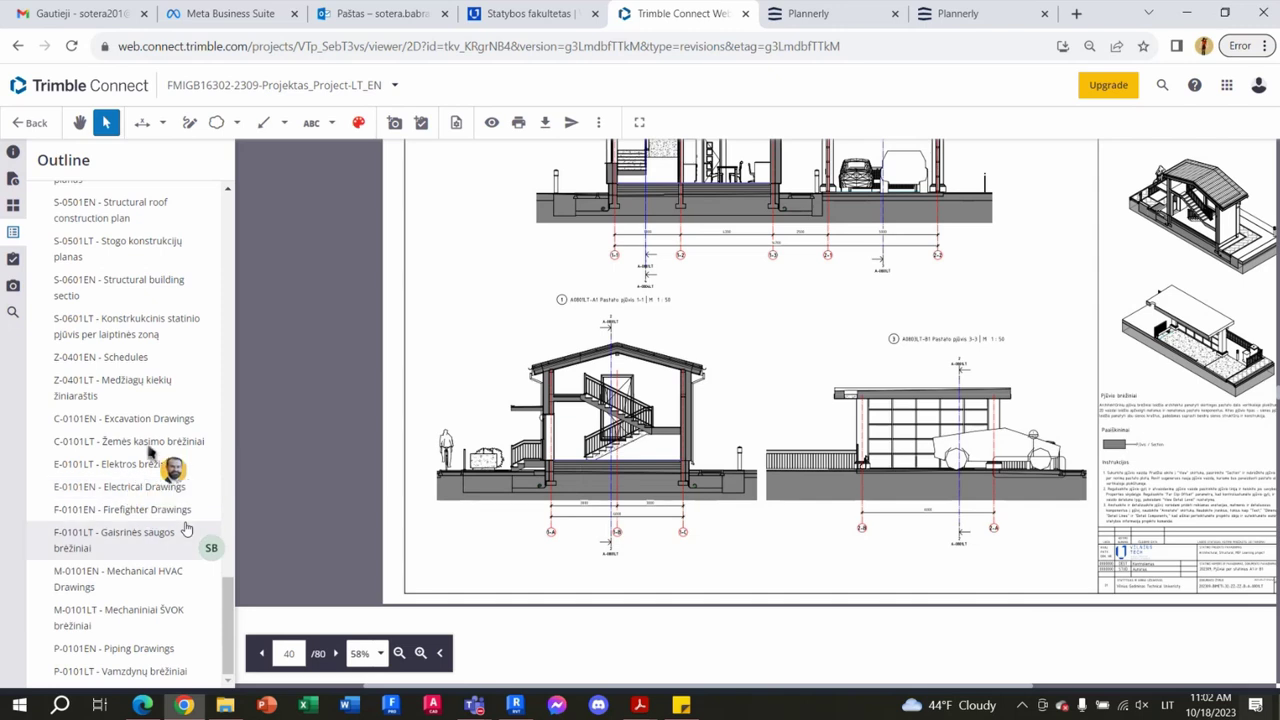
# Step: Open S-0601LT, zoom in to read the +4.000 height, and move the note aside
pyautogui.click(143, 325)
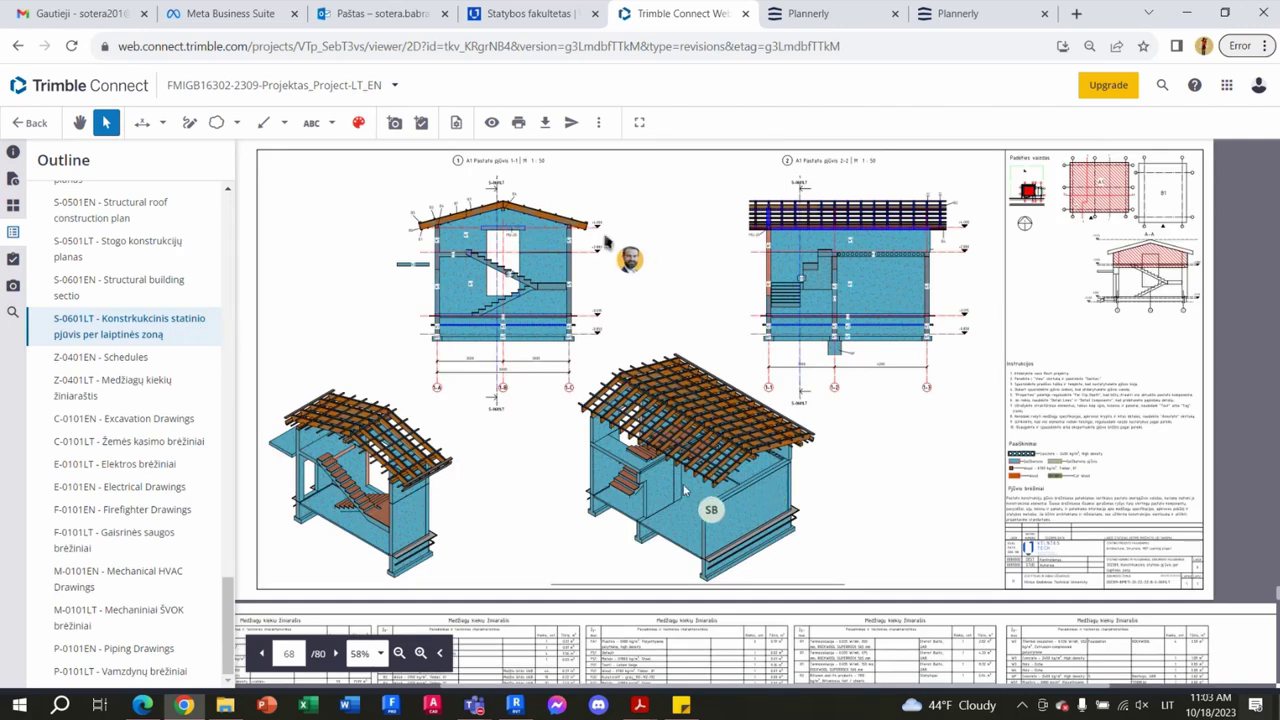
pyautogui.scroll(3, 517, 234)
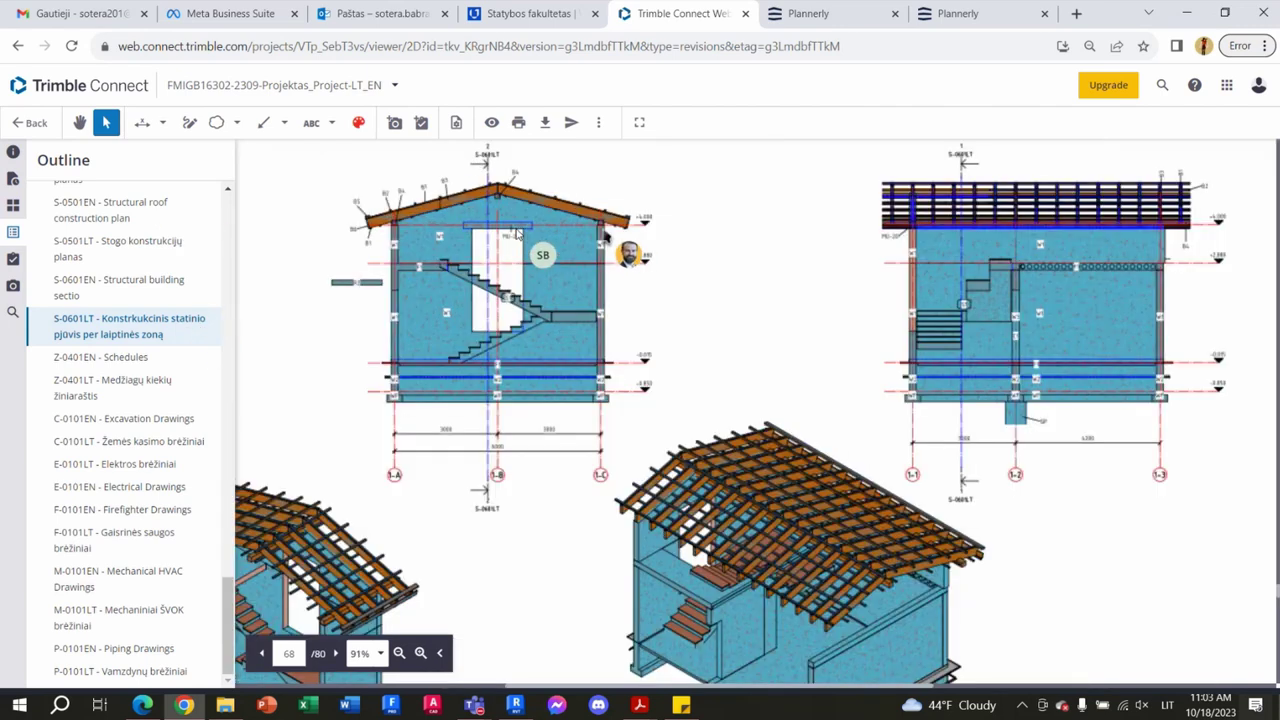
pyautogui.scroll(3, 517, 234)
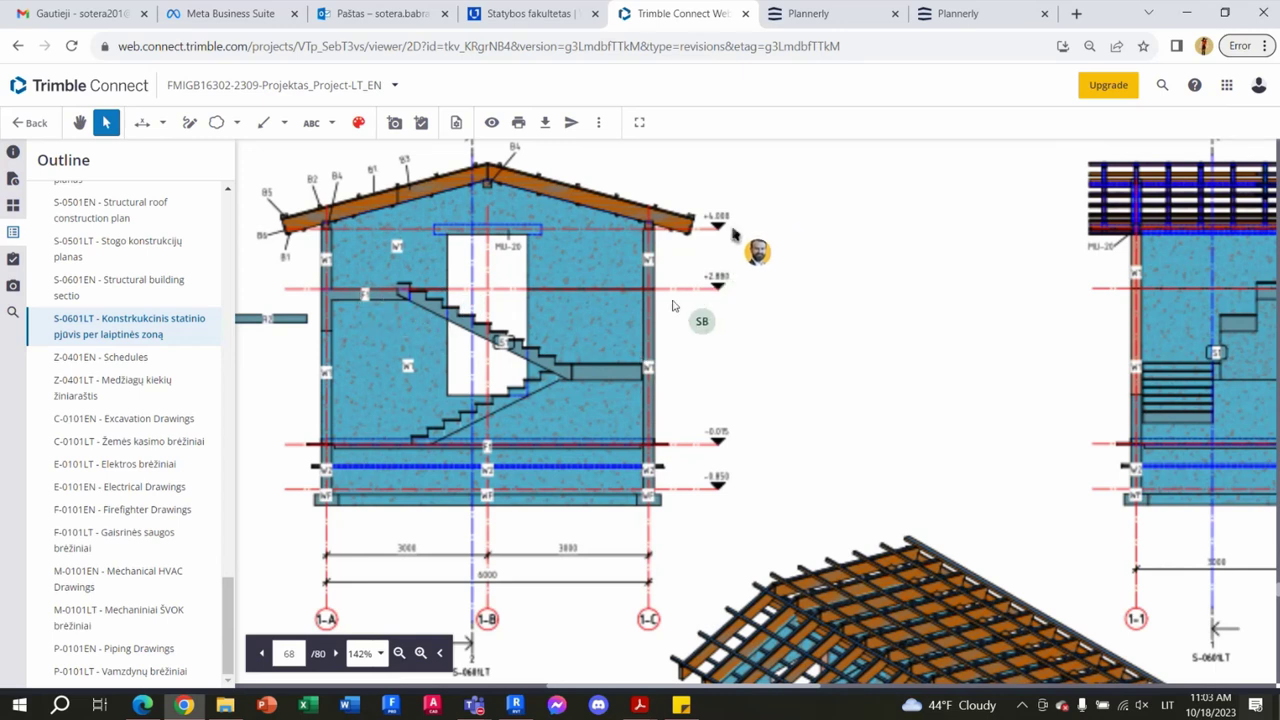
pyautogui.click(681, 705)
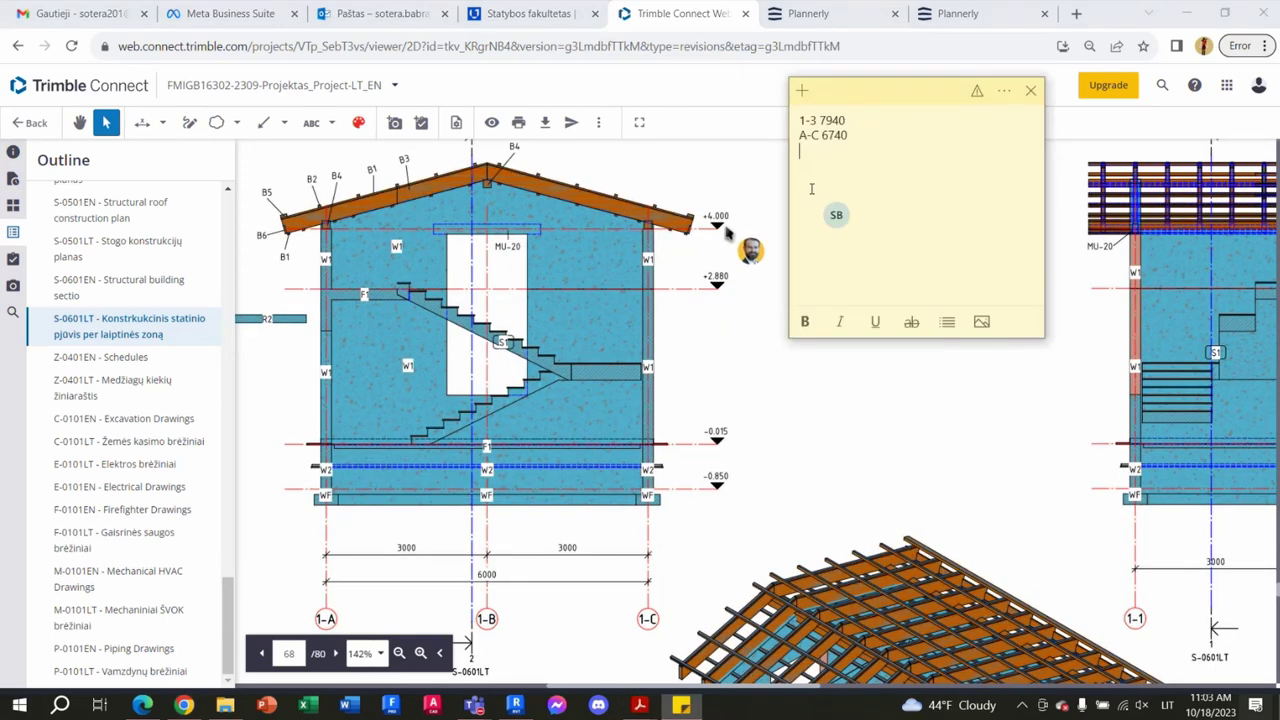
pyautogui.moveTo(885, 88); pyautogui.dragTo(995, 81)
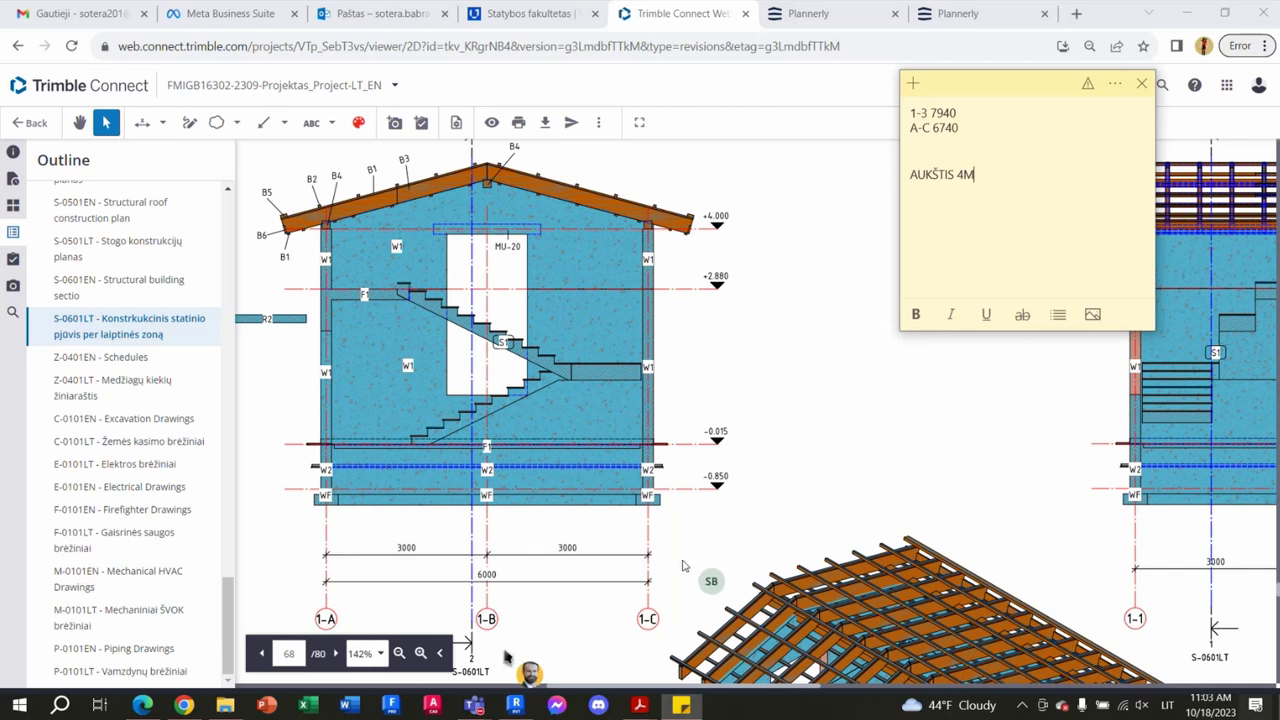
pyautogui.click(513, 706)
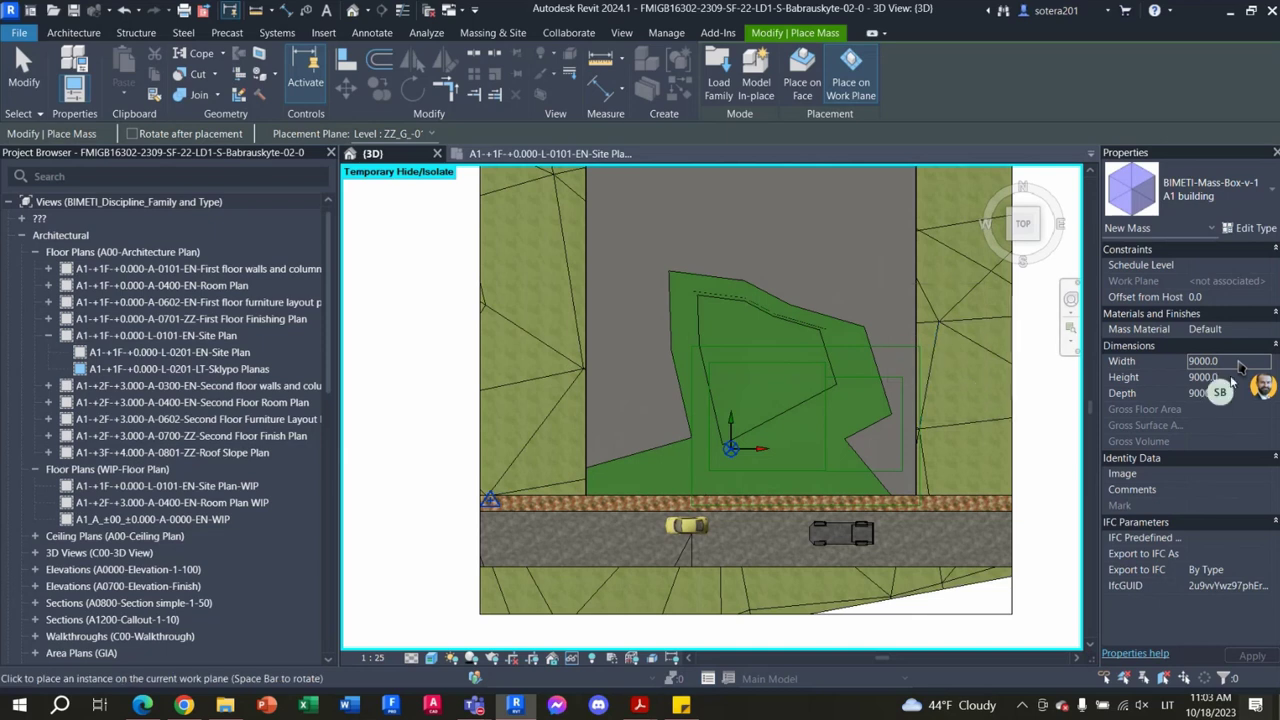
# Step: Set the mass Width to 7940 and save the project from the reminder dialog
pyautogui.hotkey('alt', 'Tab')
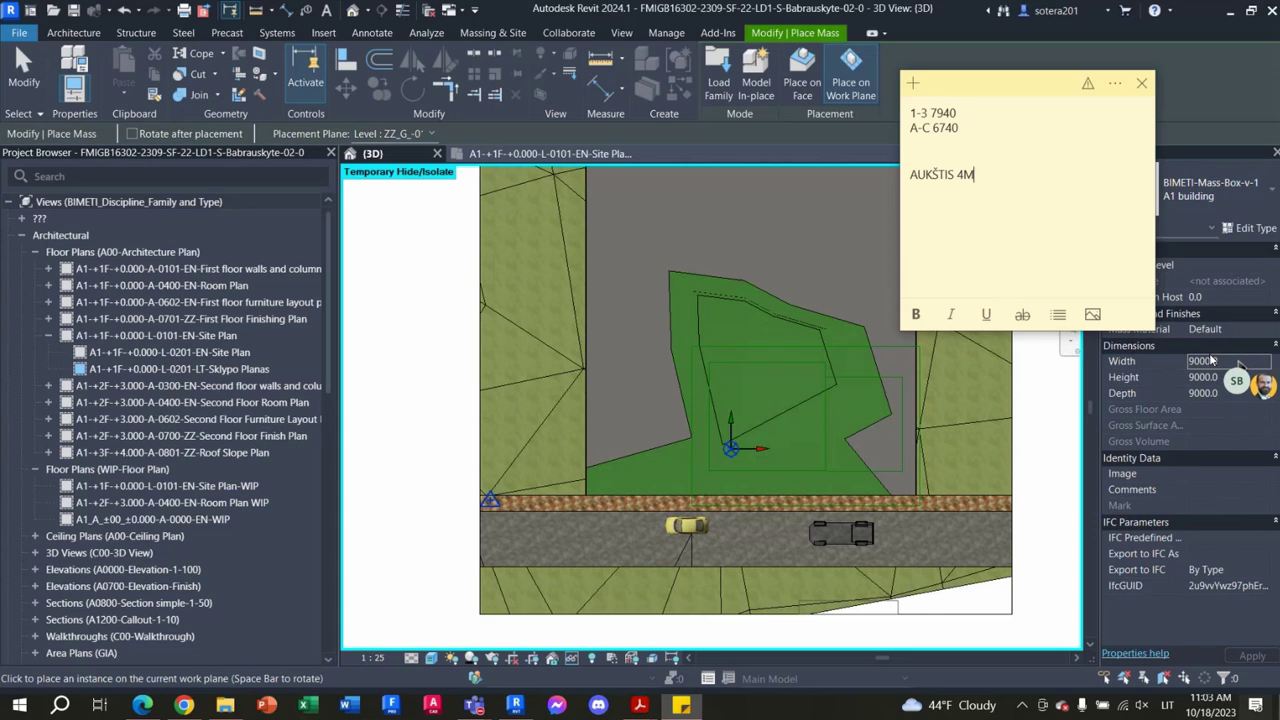
pyautogui.click(1240, 368)
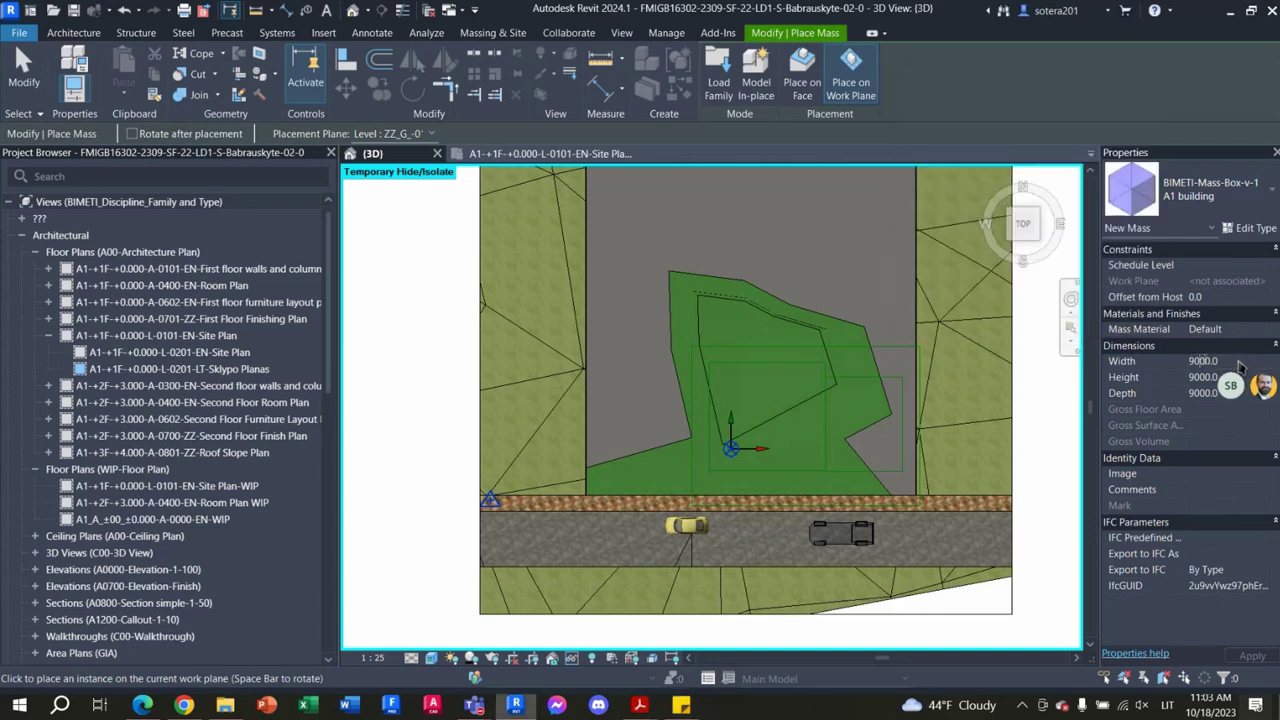
pyautogui.click(1205, 361)
pyautogui.write('0')
pyautogui.press('Return')
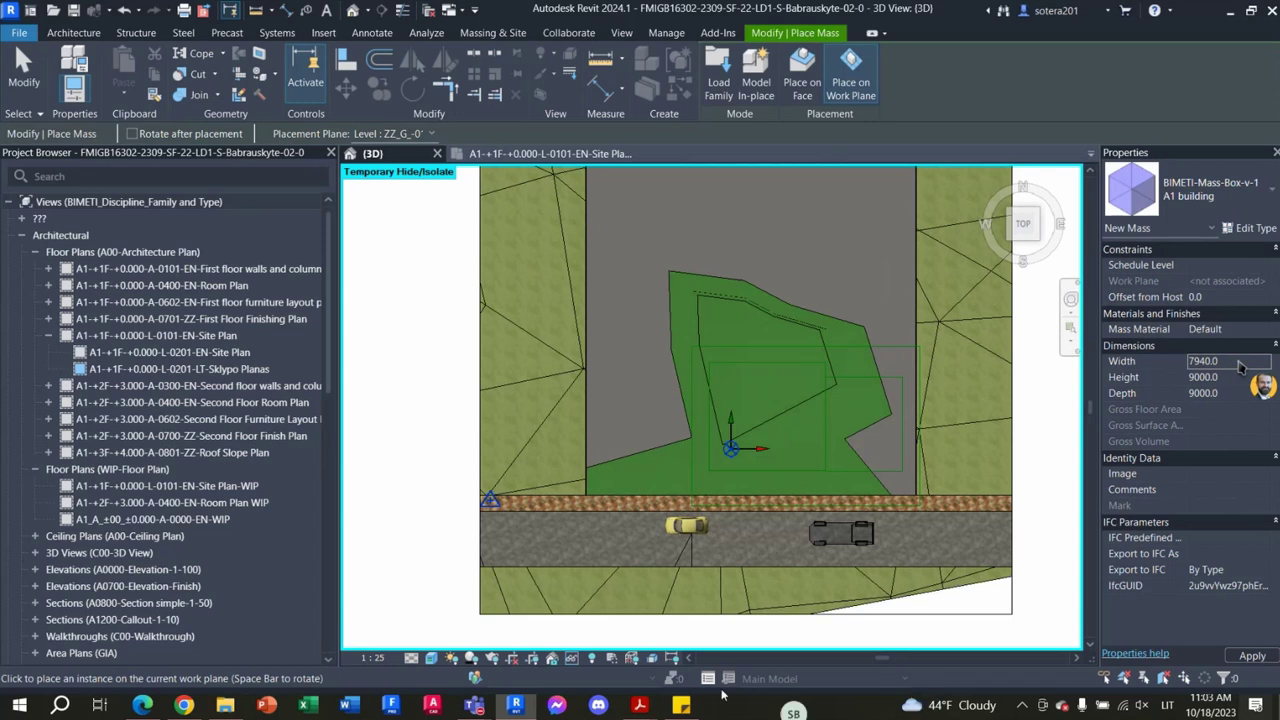
pyautogui.click(681, 705)
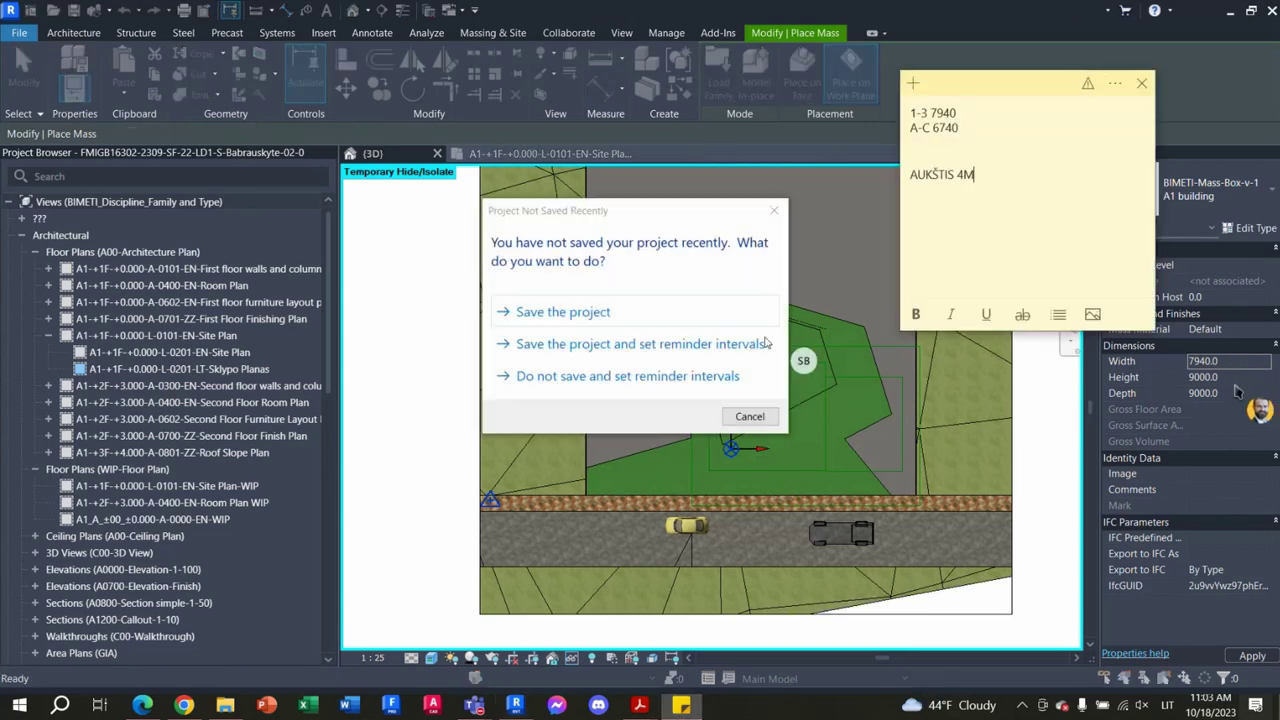
pyautogui.click(765, 280)
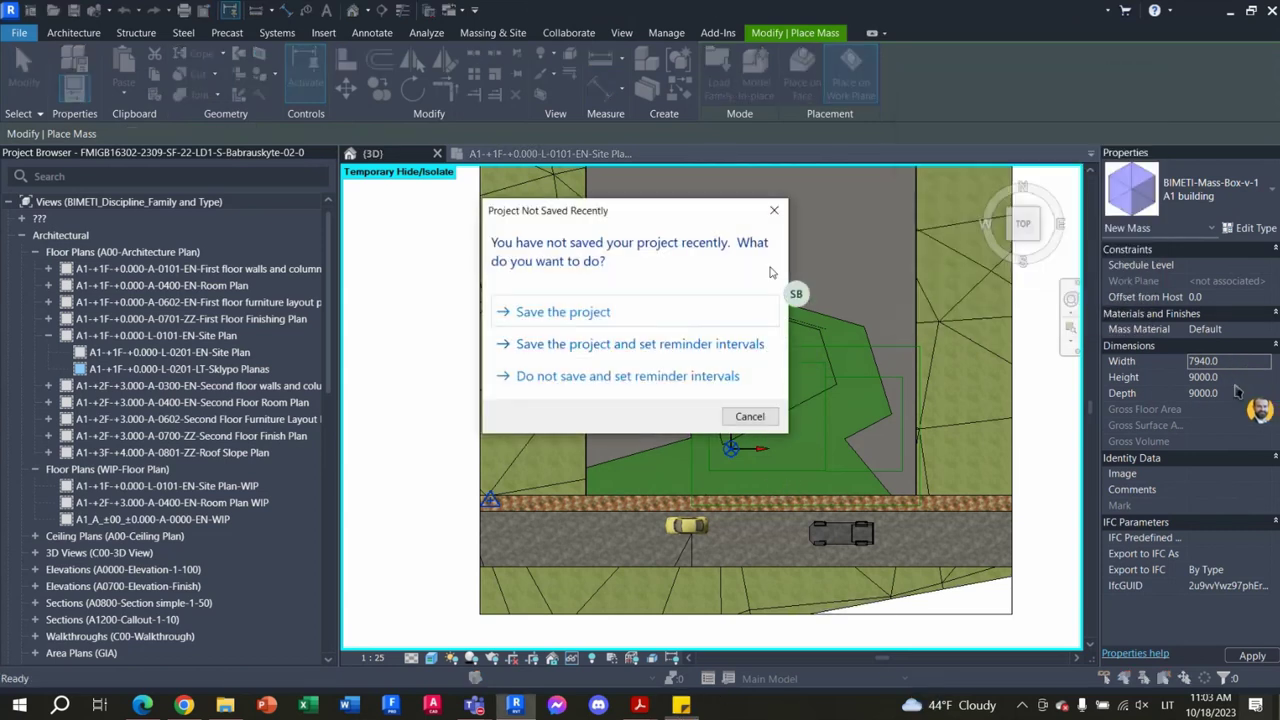
pyautogui.click(733, 307)
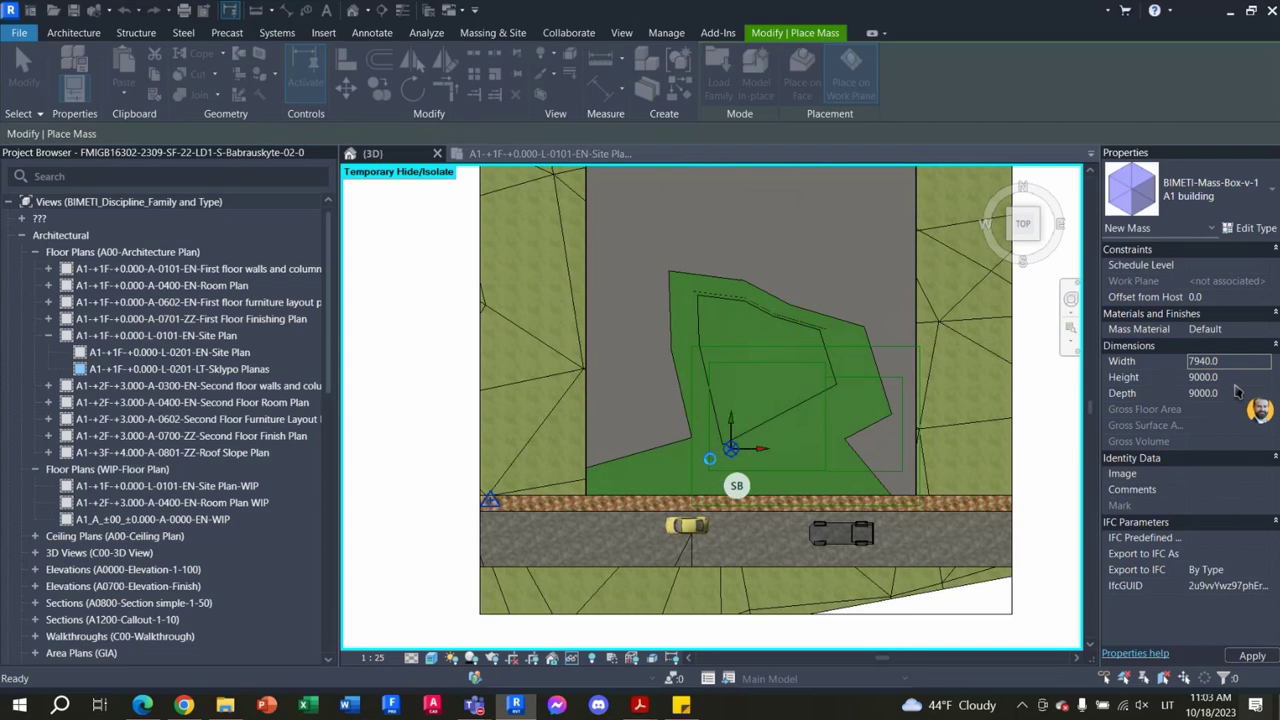
pyautogui.click(683, 705)
# Step: Set the mass Height to 4000 and the Depth to 6740
pyautogui.click(1237, 385)
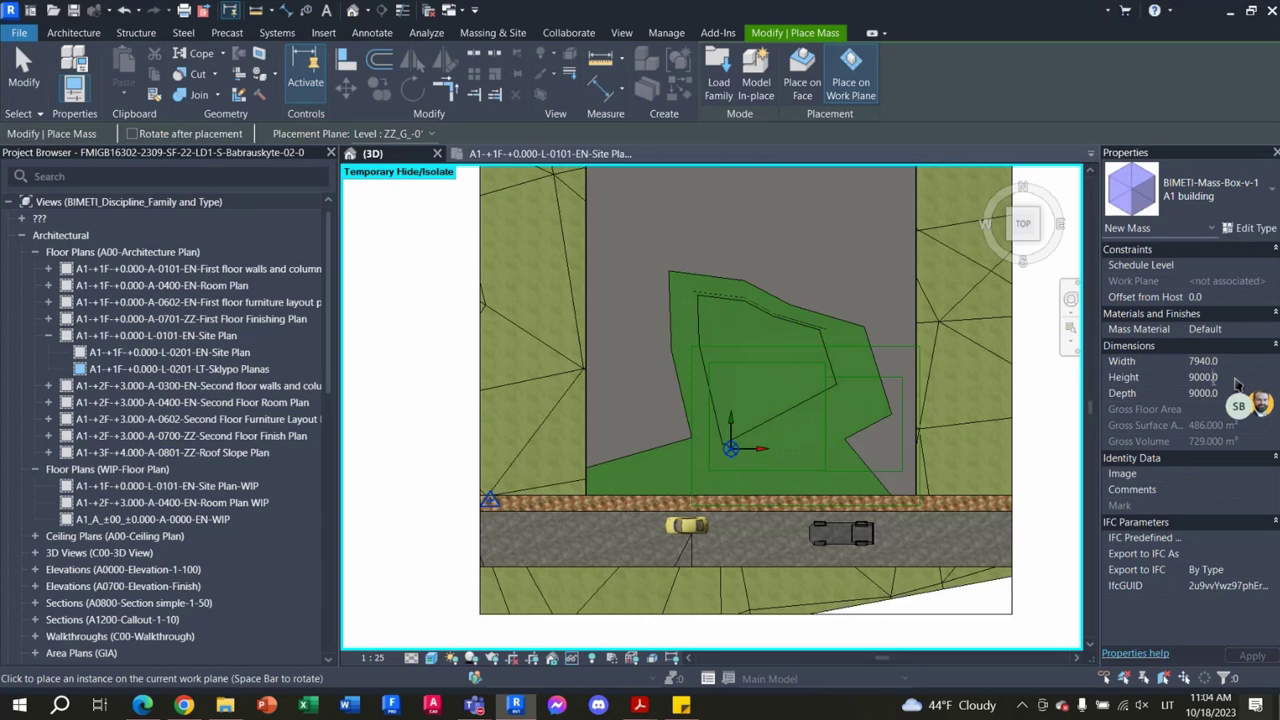
pyautogui.write('4')
pyautogui.press('Return')
pyautogui.click(1224, 393)
pyautogui.click(1230, 393)
pyautogui.write('6490')
pyautogui.press('Return')
pyautogui.click(681, 706)
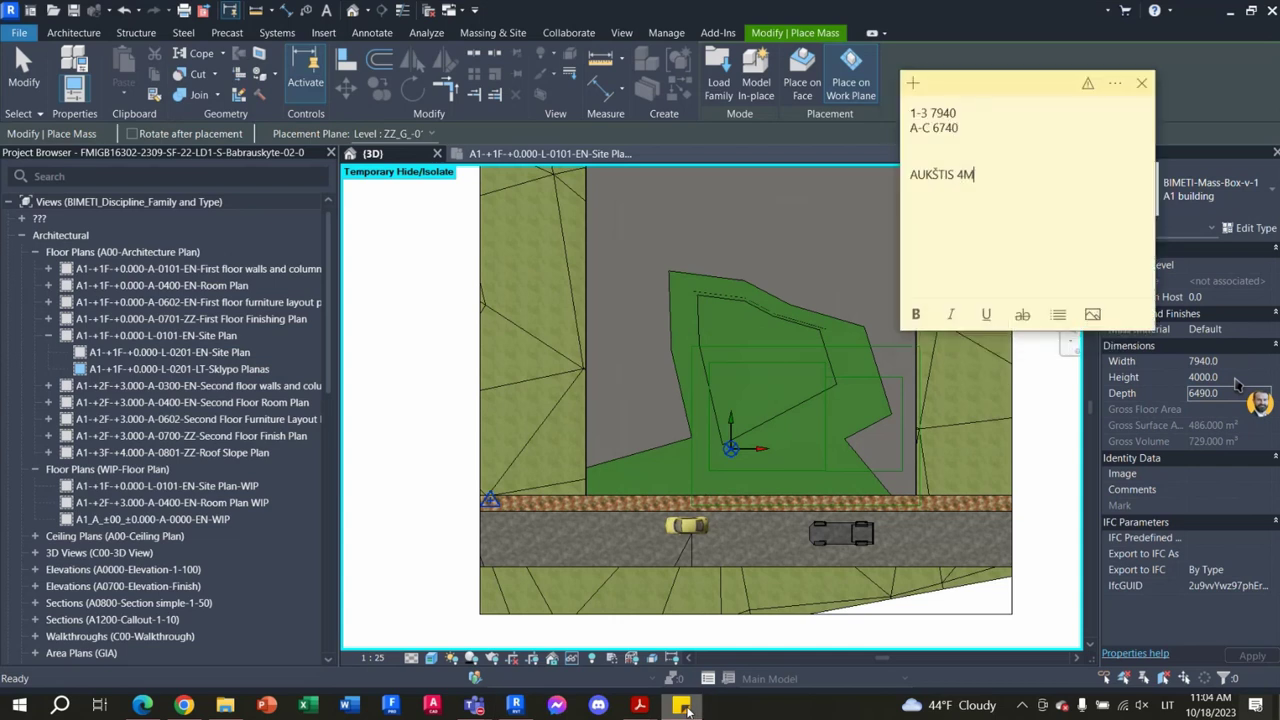
pyautogui.click(681, 706)
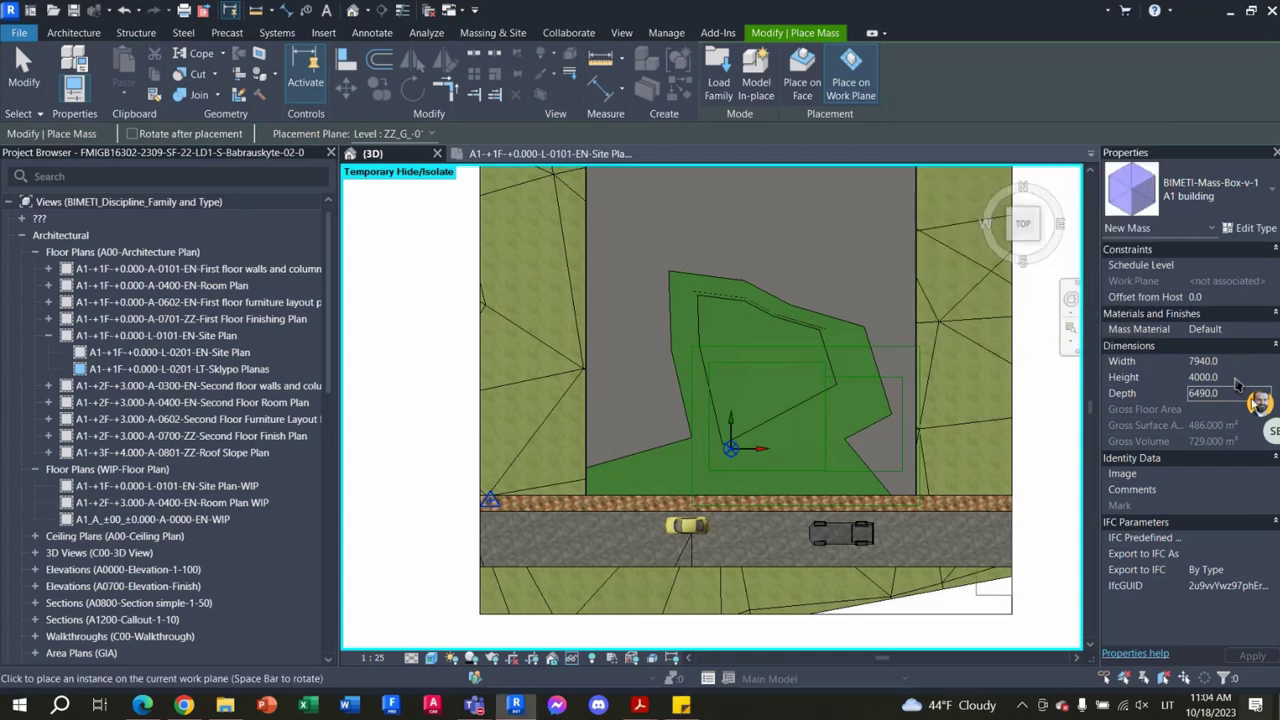
pyautogui.click(1236, 385)
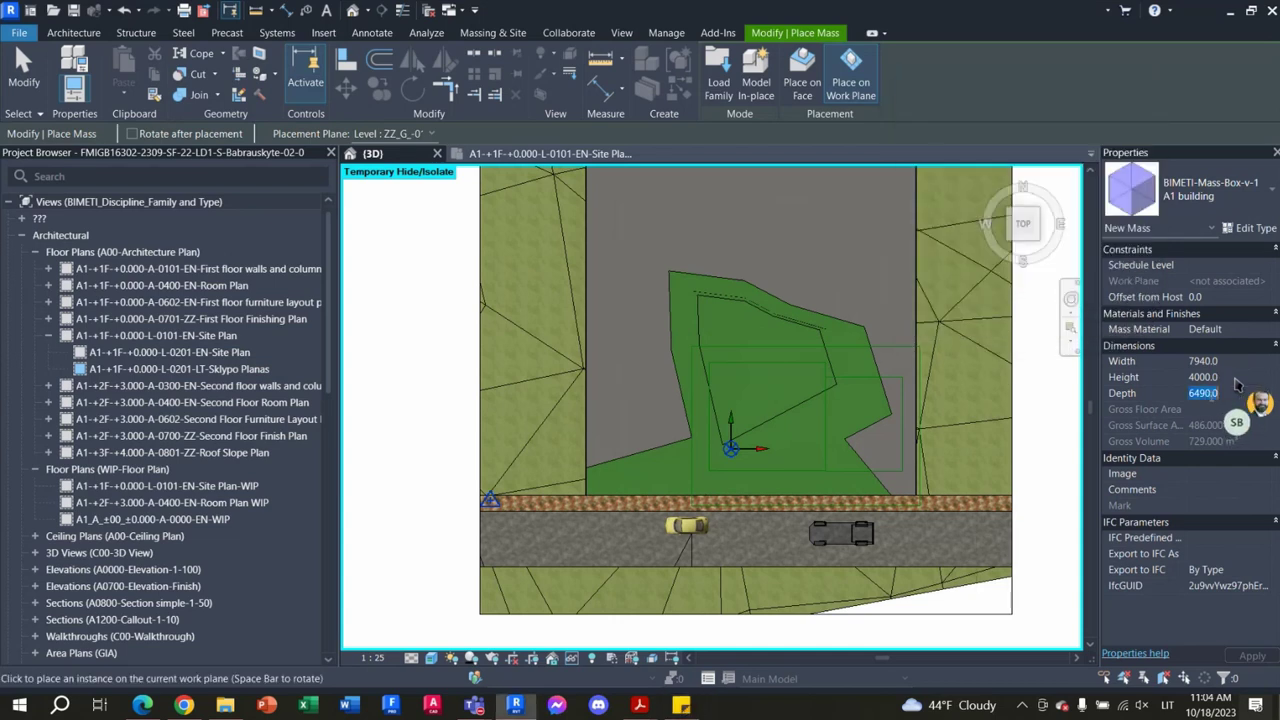
pyautogui.write('6740')
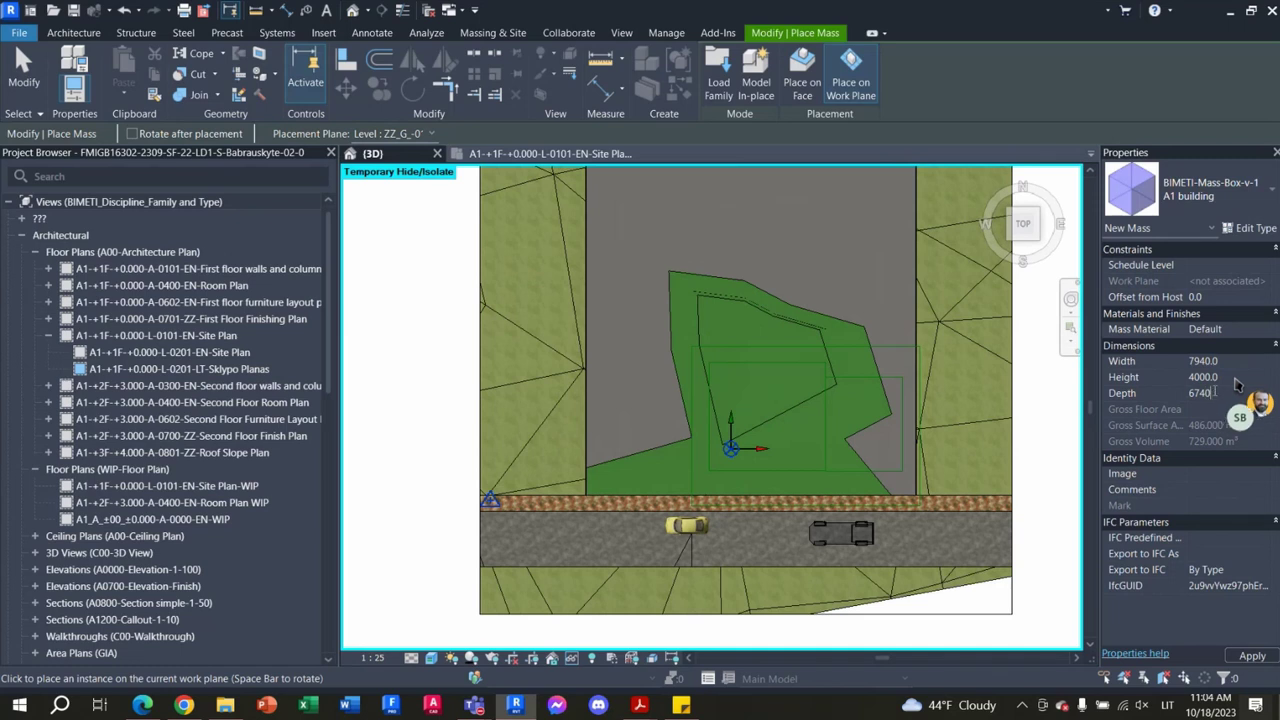
pyautogui.press('Return')
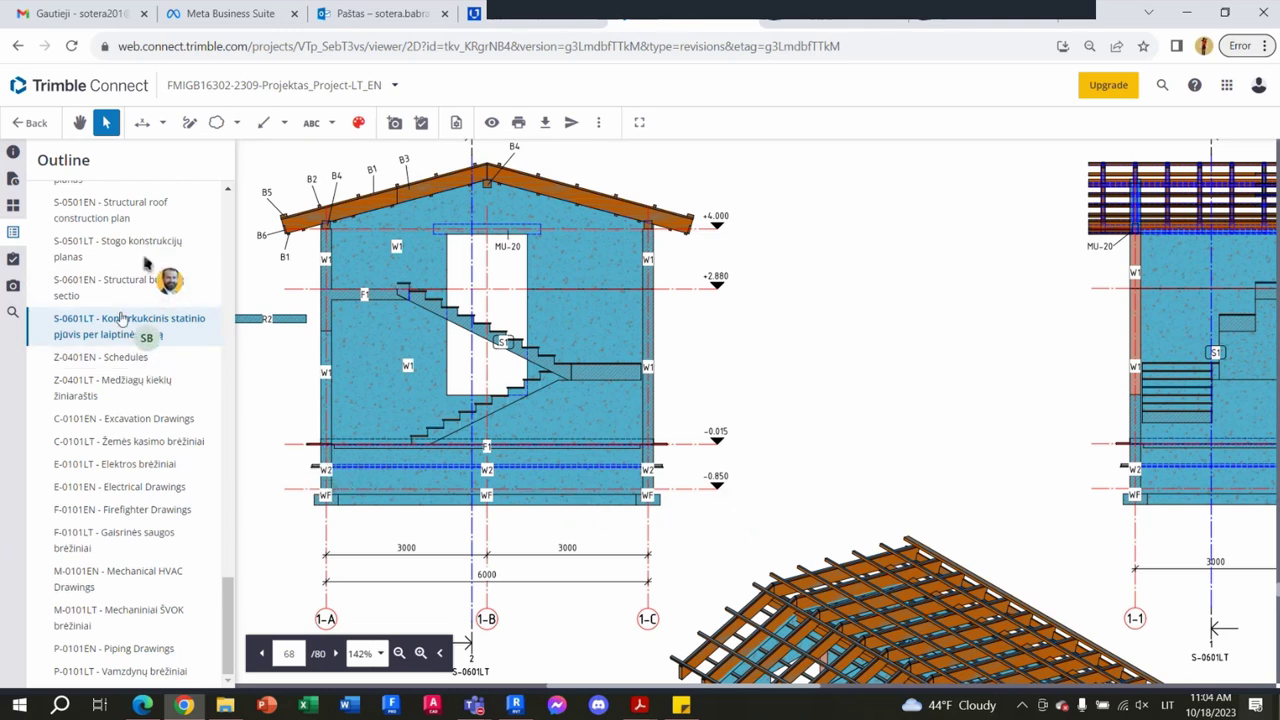
# Step: Open the S-0201LT - Pamatų planas foundation plan and scroll over its dimension lines
pyautogui.scroll(2, 120, 320)
pyautogui.scroll(1, 120, 320)
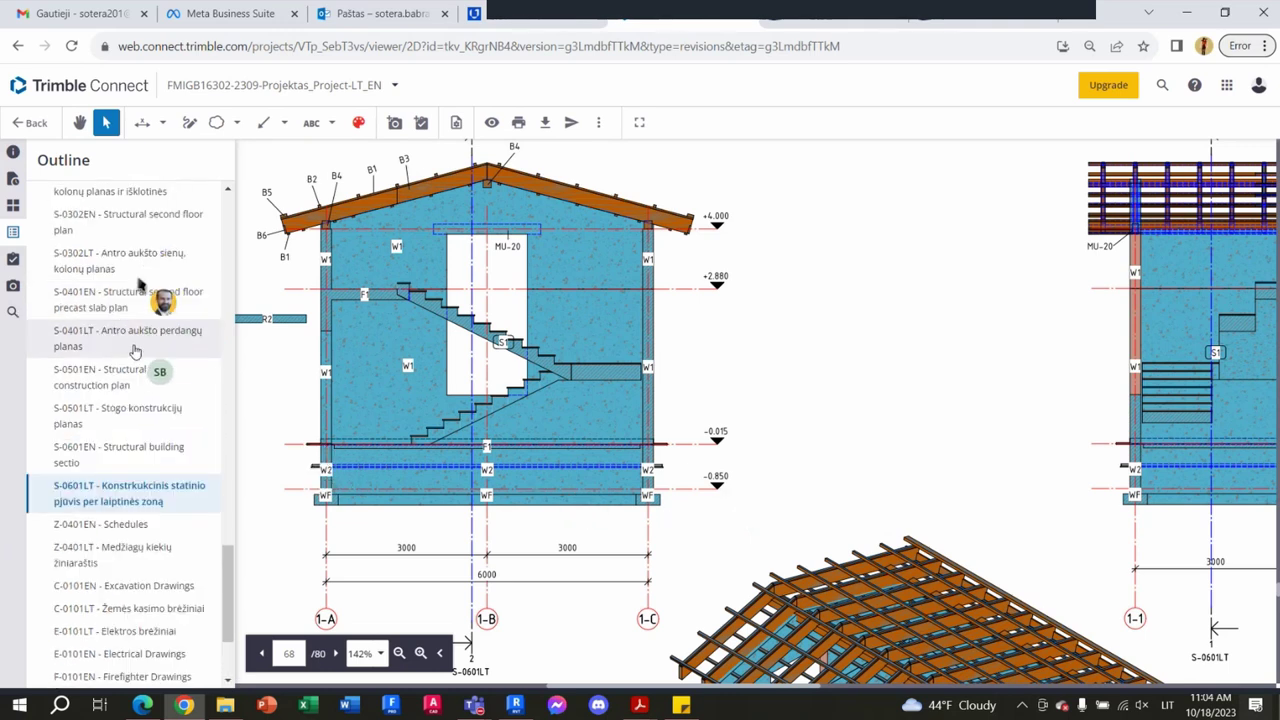
pyautogui.scroll(2, 190, 350)
pyautogui.scroll(1, 180, 310)
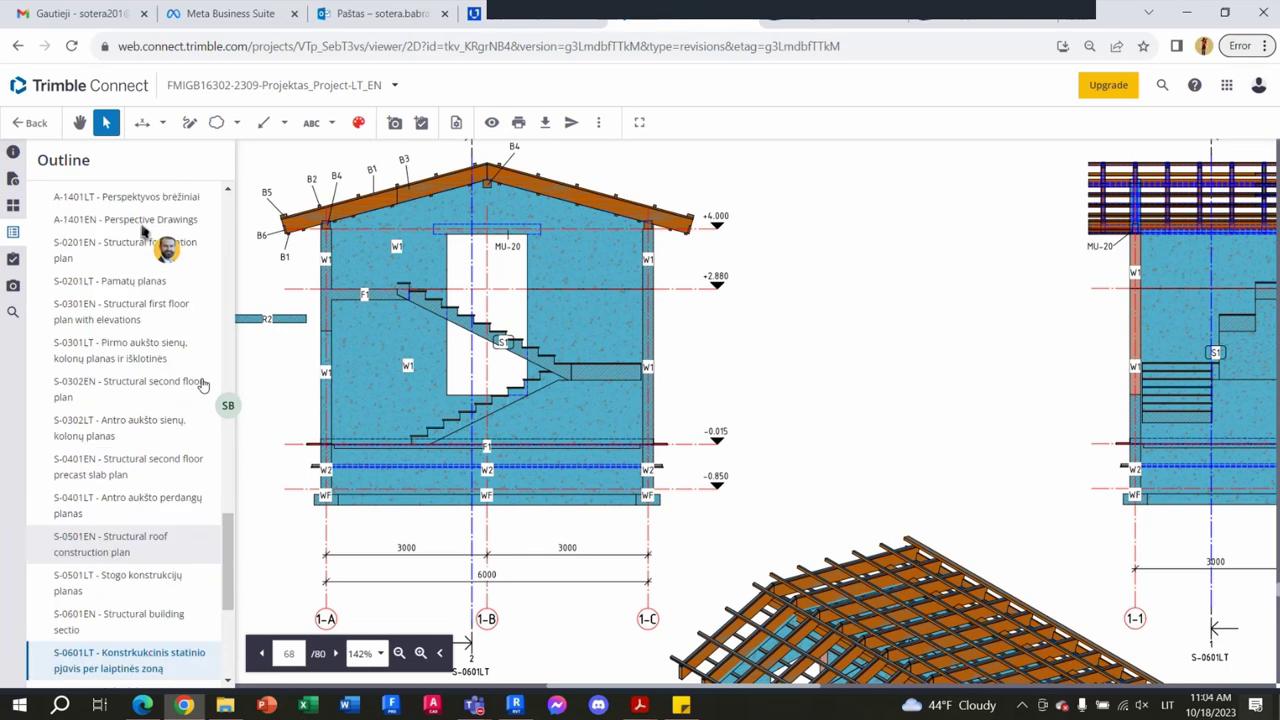
pyautogui.click(170, 285)
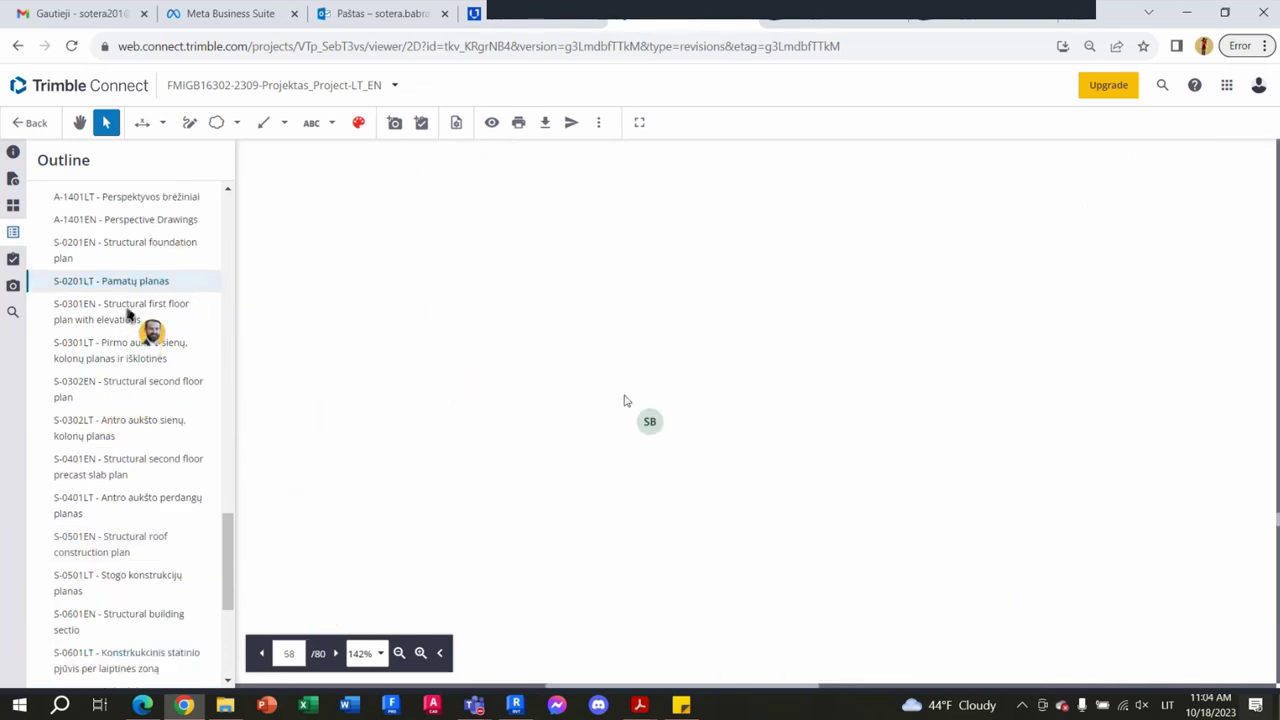
pyautogui.scroll(-3, 900, 480)
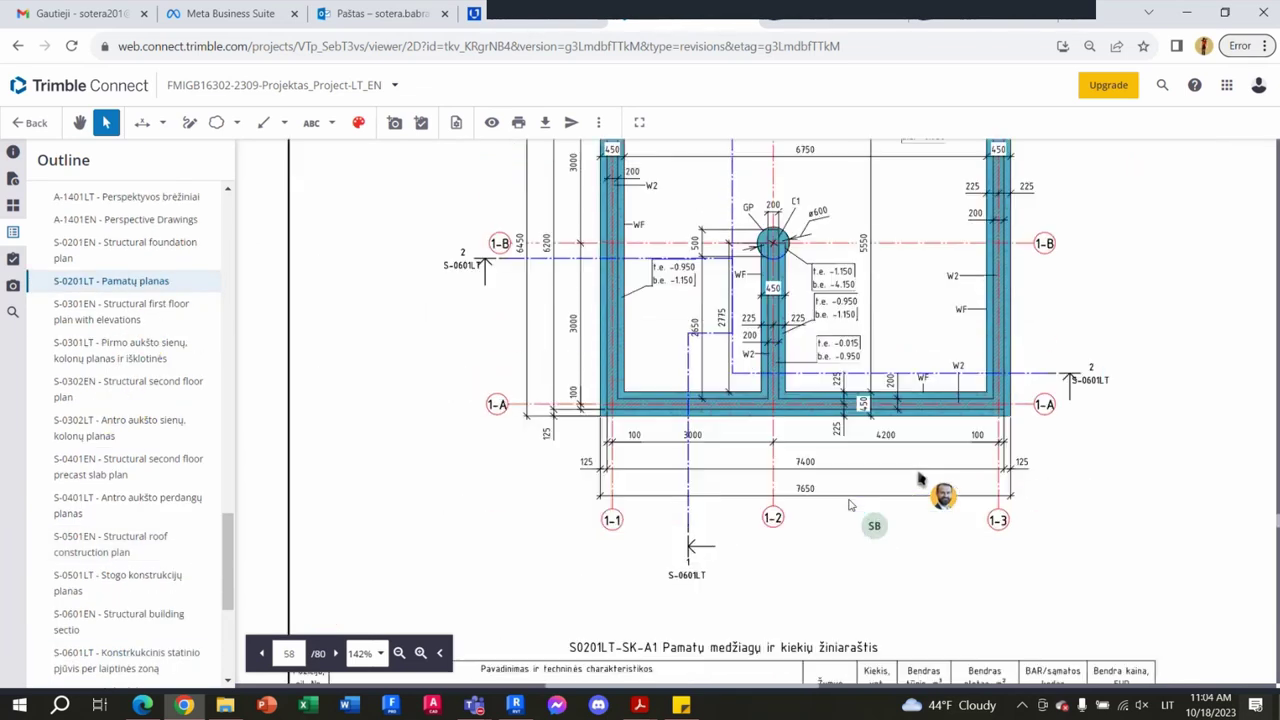
pyautogui.scroll(2, 800, 400)
pyautogui.scroll(-1, 676, 268)
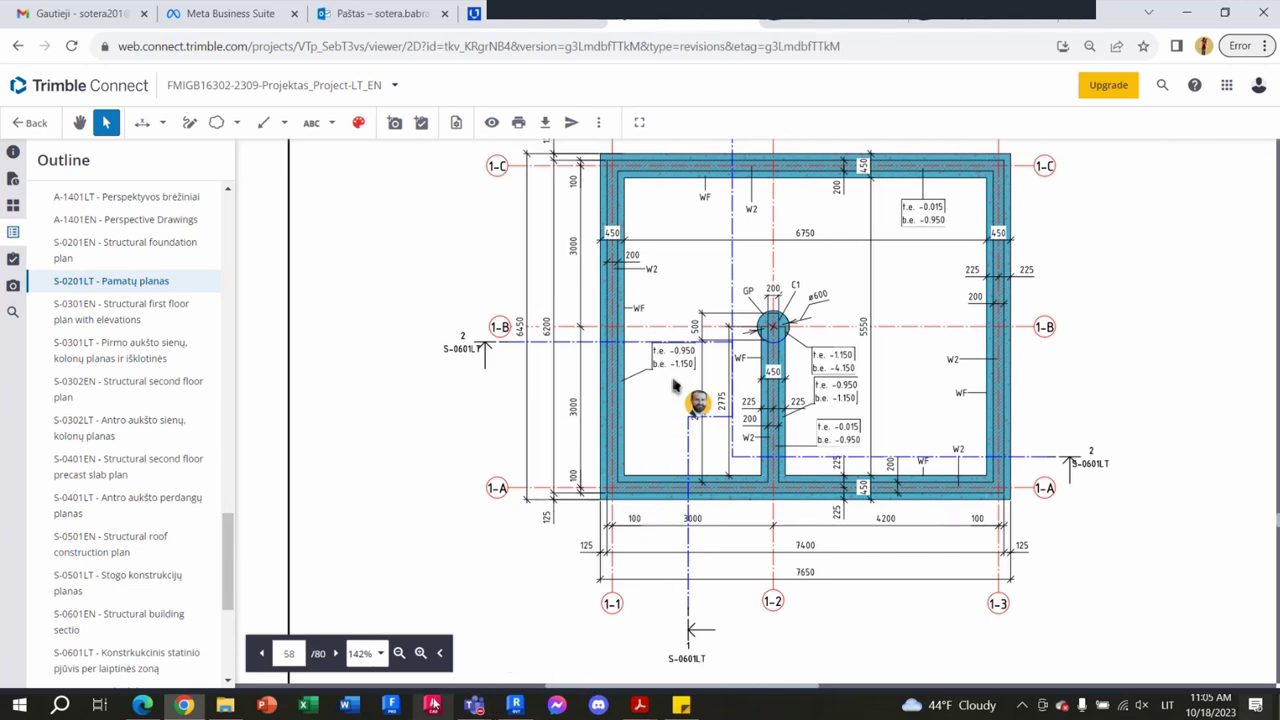
pyautogui.moveTo(515, 705)
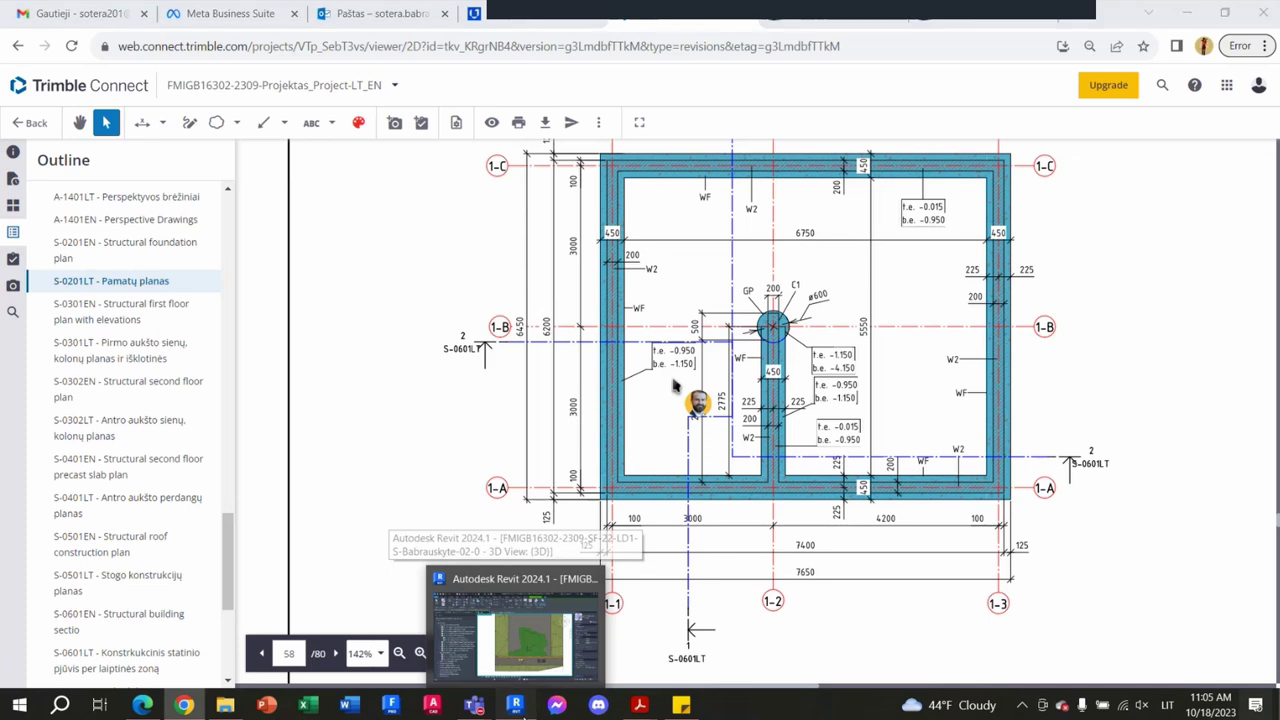
pyautogui.click(515, 630)
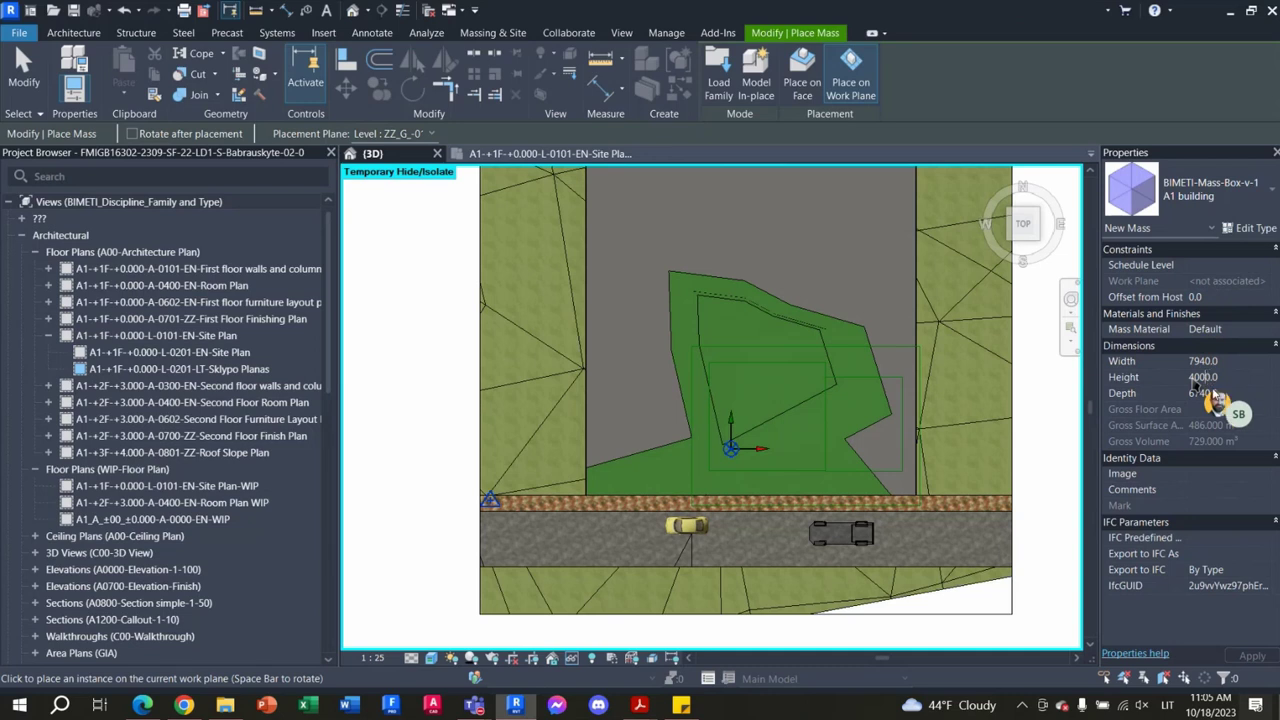
# Step: Change the mass Height from 4000 to 5150 and apply the properties
pyautogui.click(1191, 377)
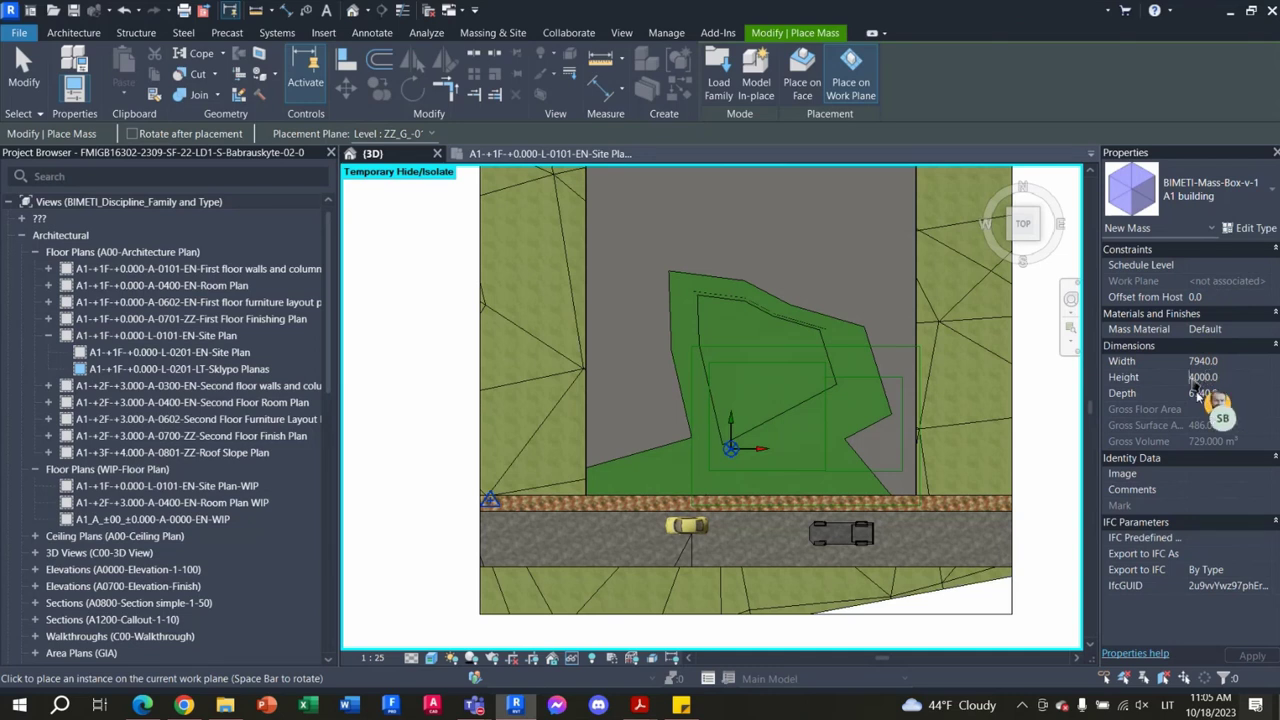
pyautogui.write('2')
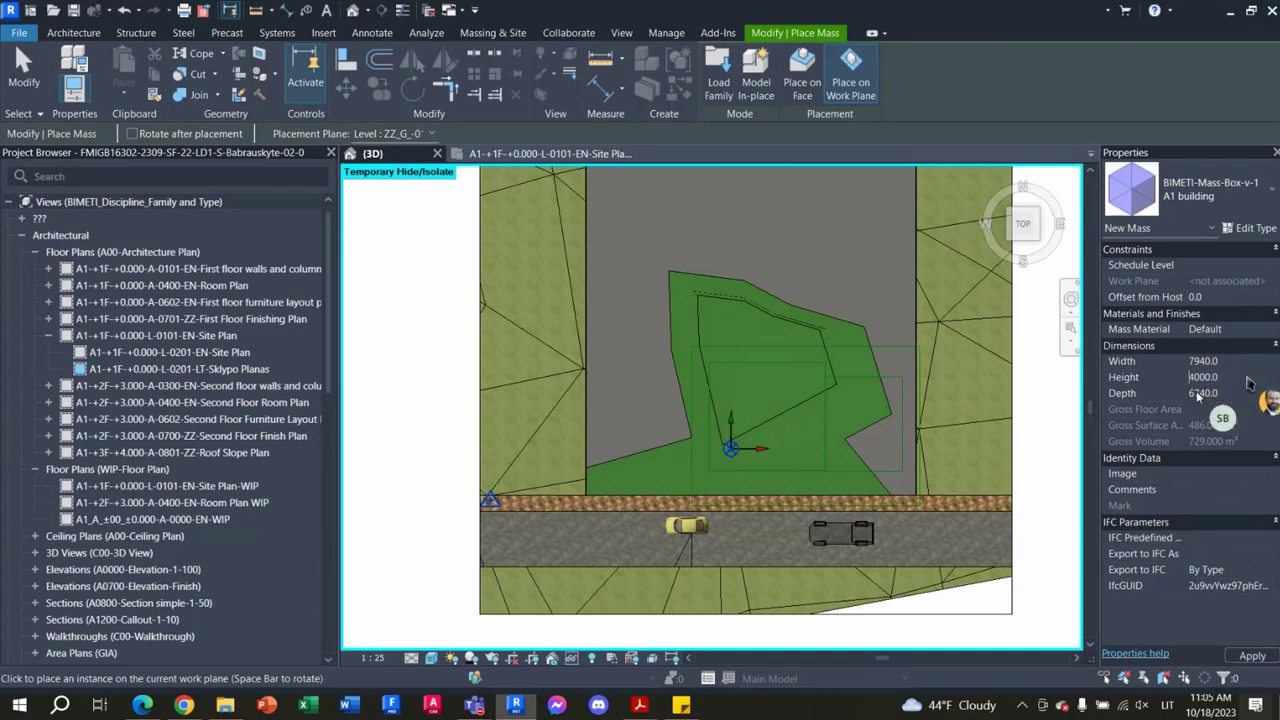
pyautogui.click(1166, 705)
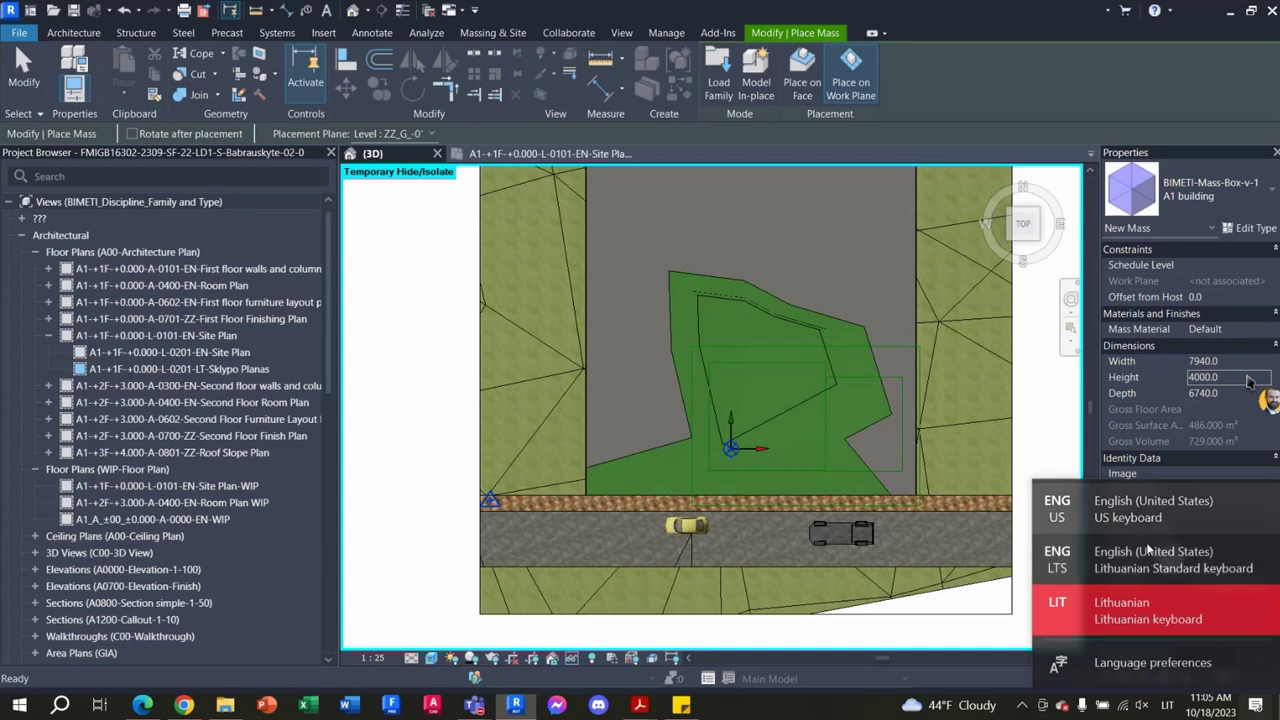
pyautogui.click(1150, 510)
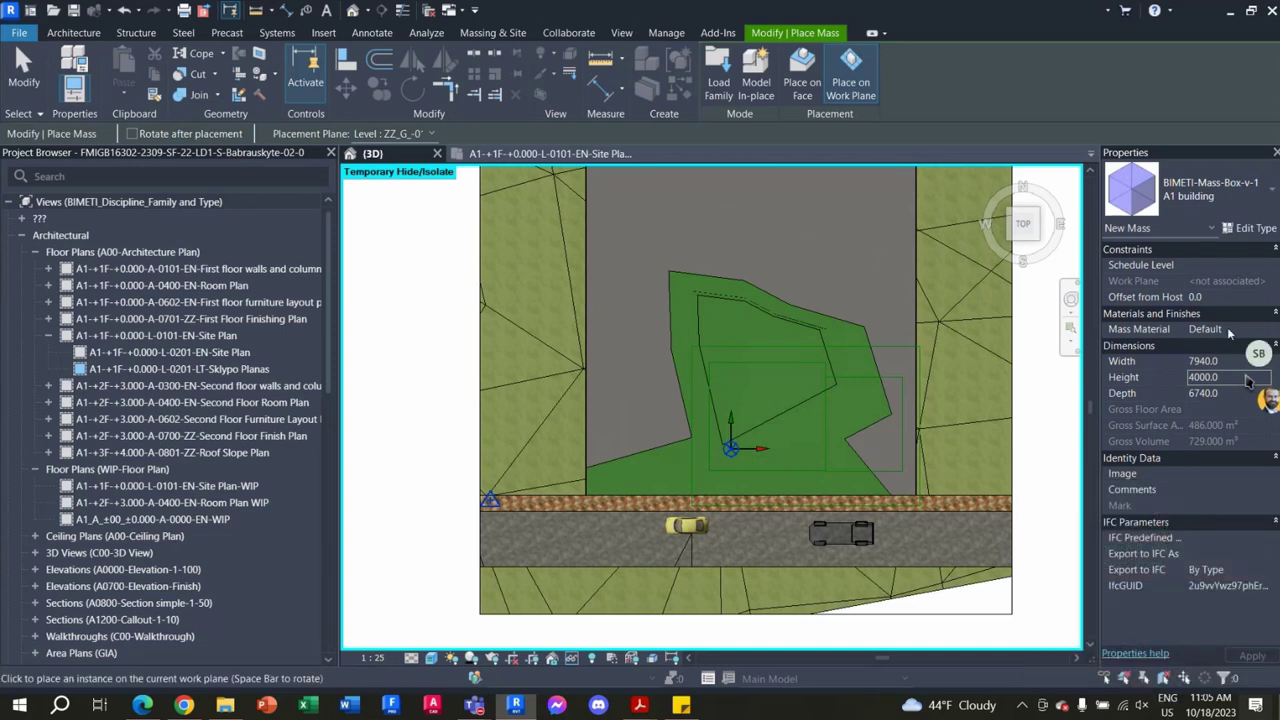
pyautogui.click(1192, 378)
pyautogui.write('=')
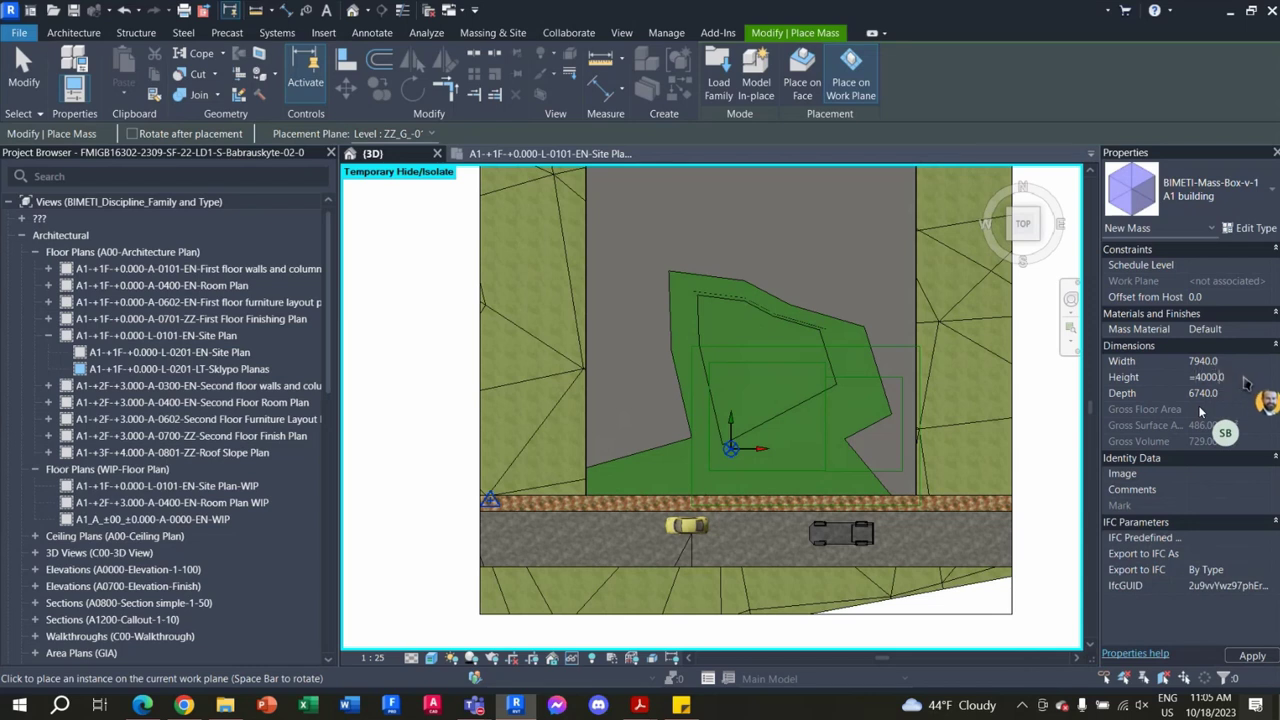
pyautogui.press('End')
pyautogui.write('160')
pyautogui.press('BackSpace')
pyautogui.press('BackSpace')
pyautogui.write('50')
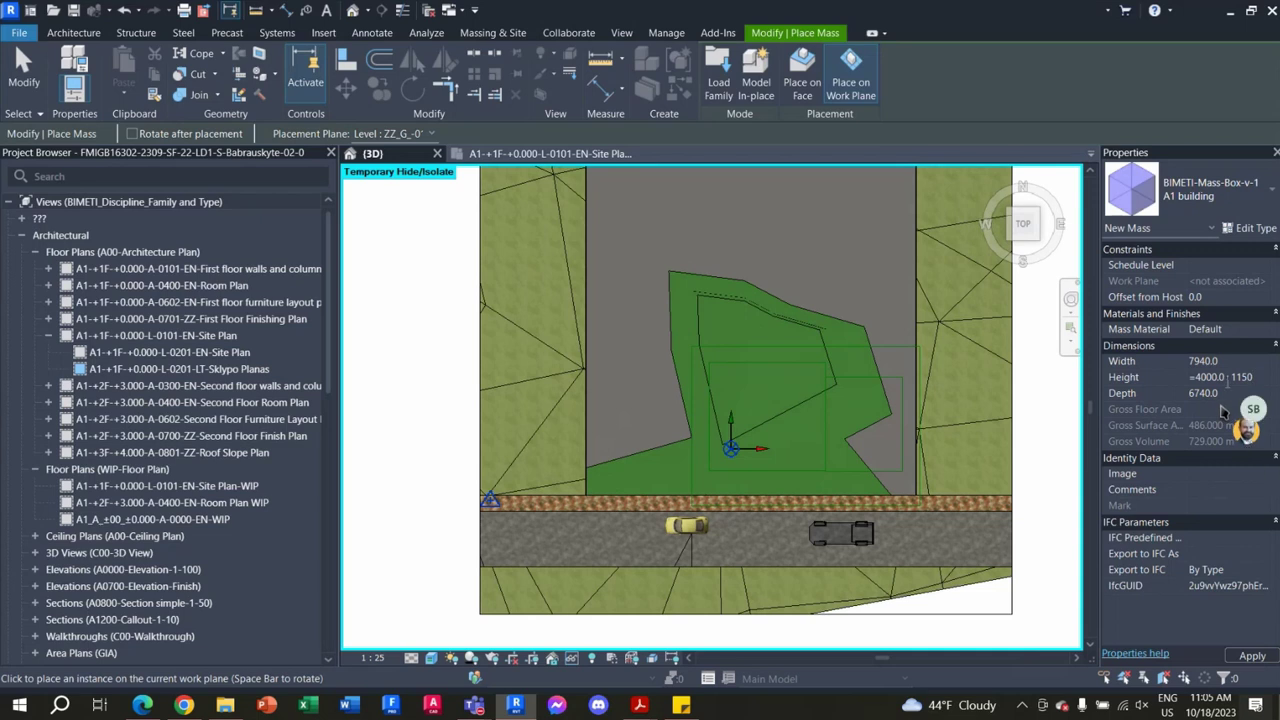
pyautogui.press('Tab')
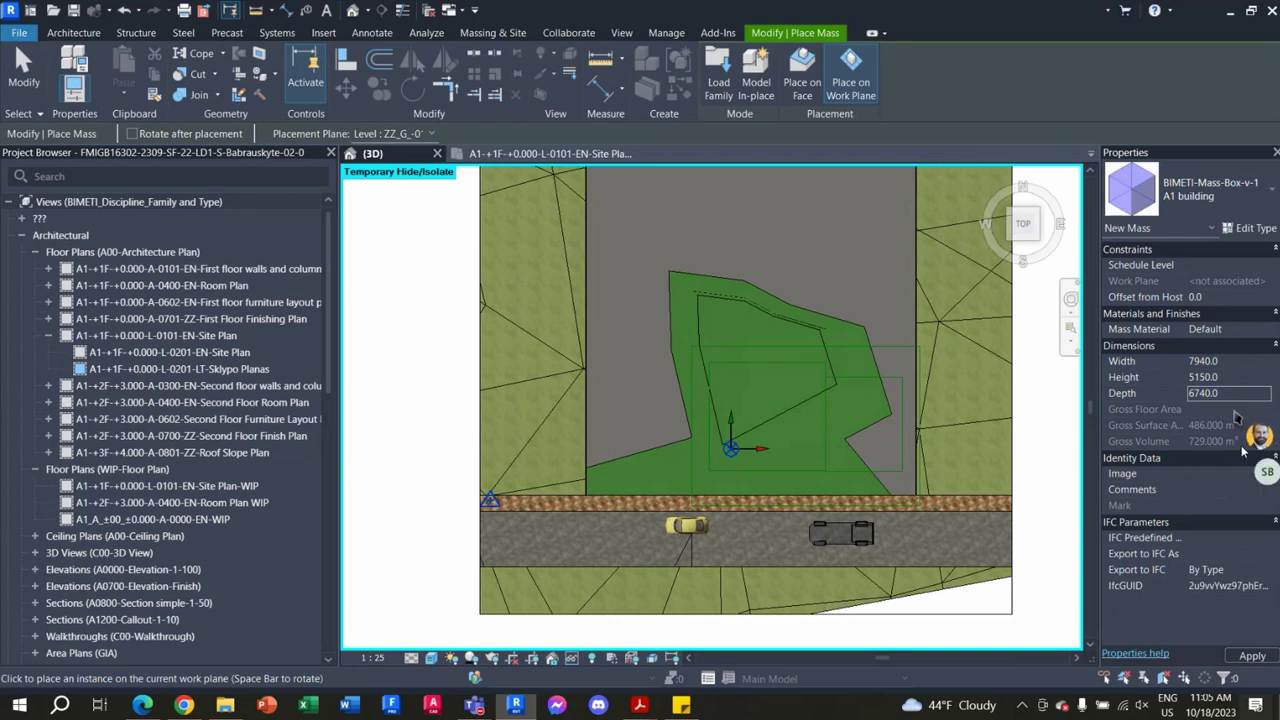
pyautogui.click(1252, 655)
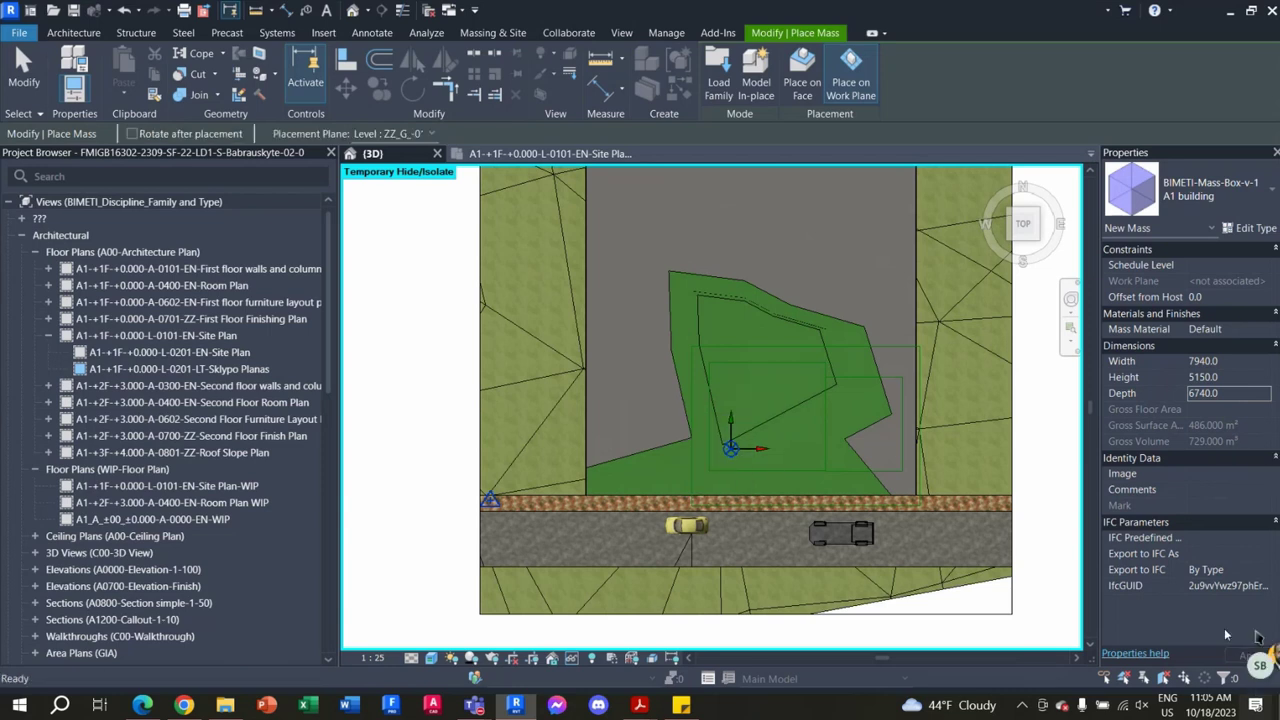
# Step: Set Schedule Level to A1_S_-01_-0.850 and Offset from Host to -300.0
pyautogui.click(1265, 267)
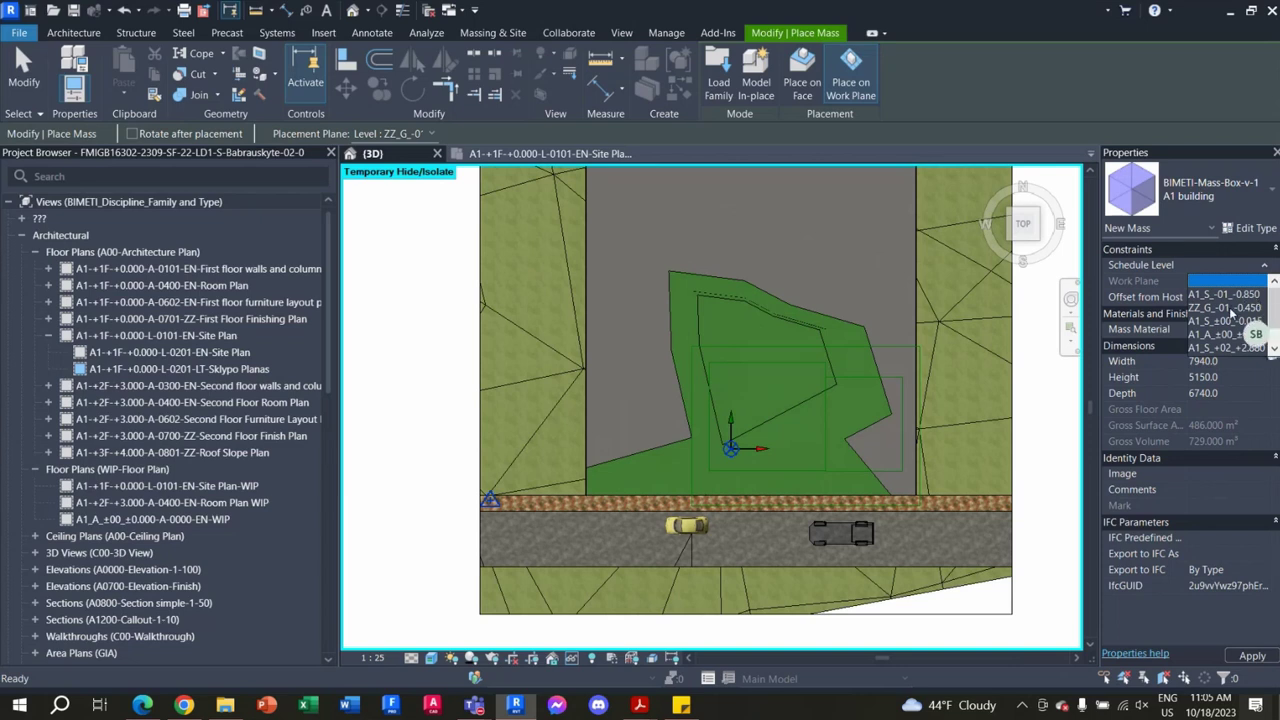
pyautogui.click(1228, 308)
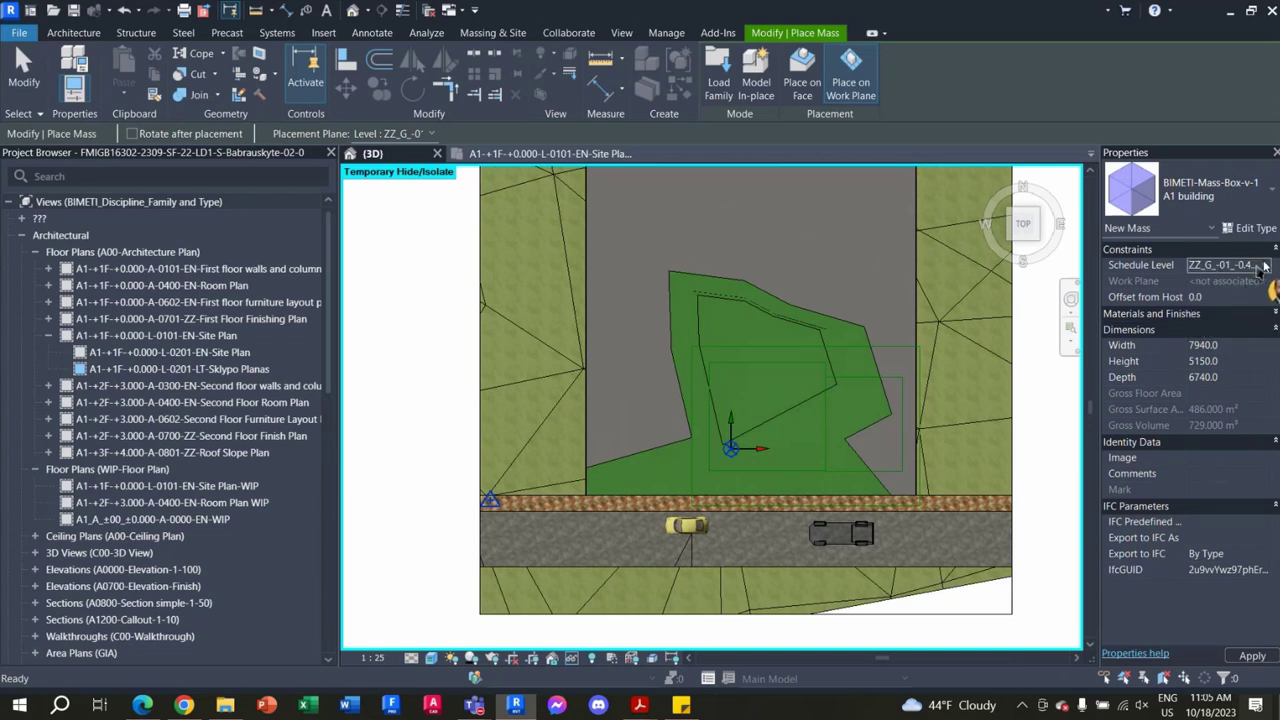
pyautogui.click(1263, 266)
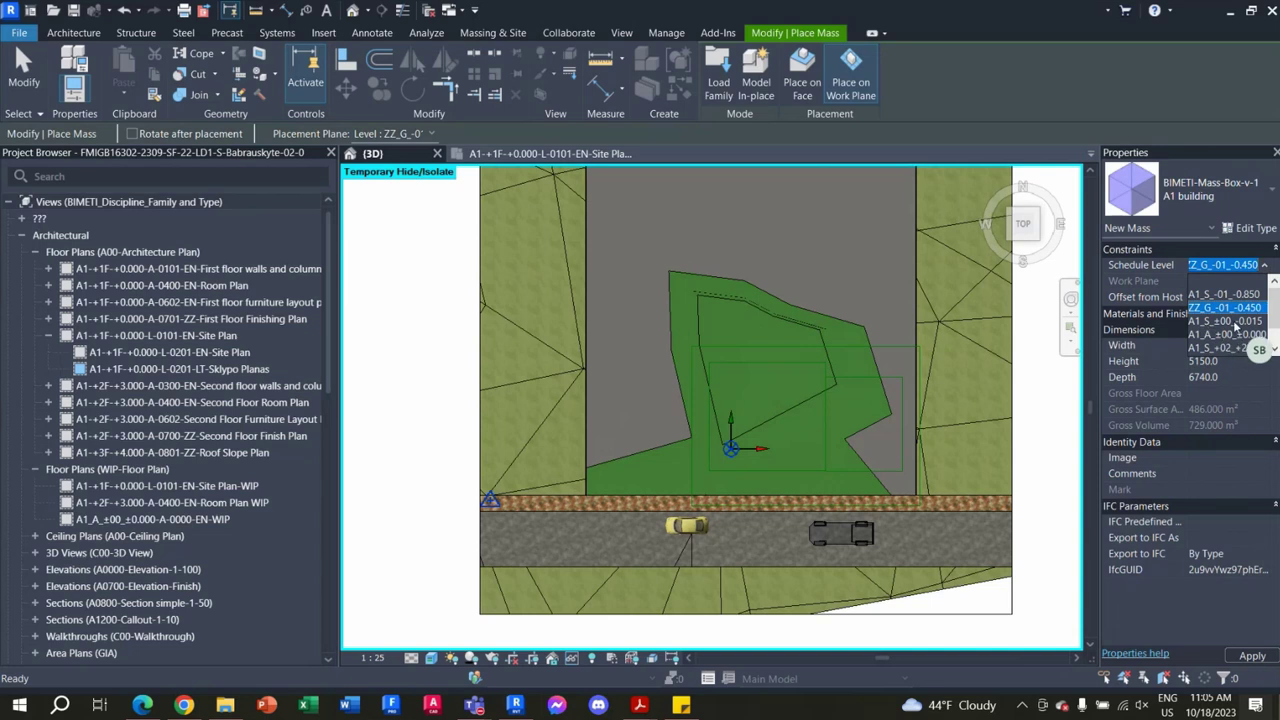
pyautogui.click(1226, 294)
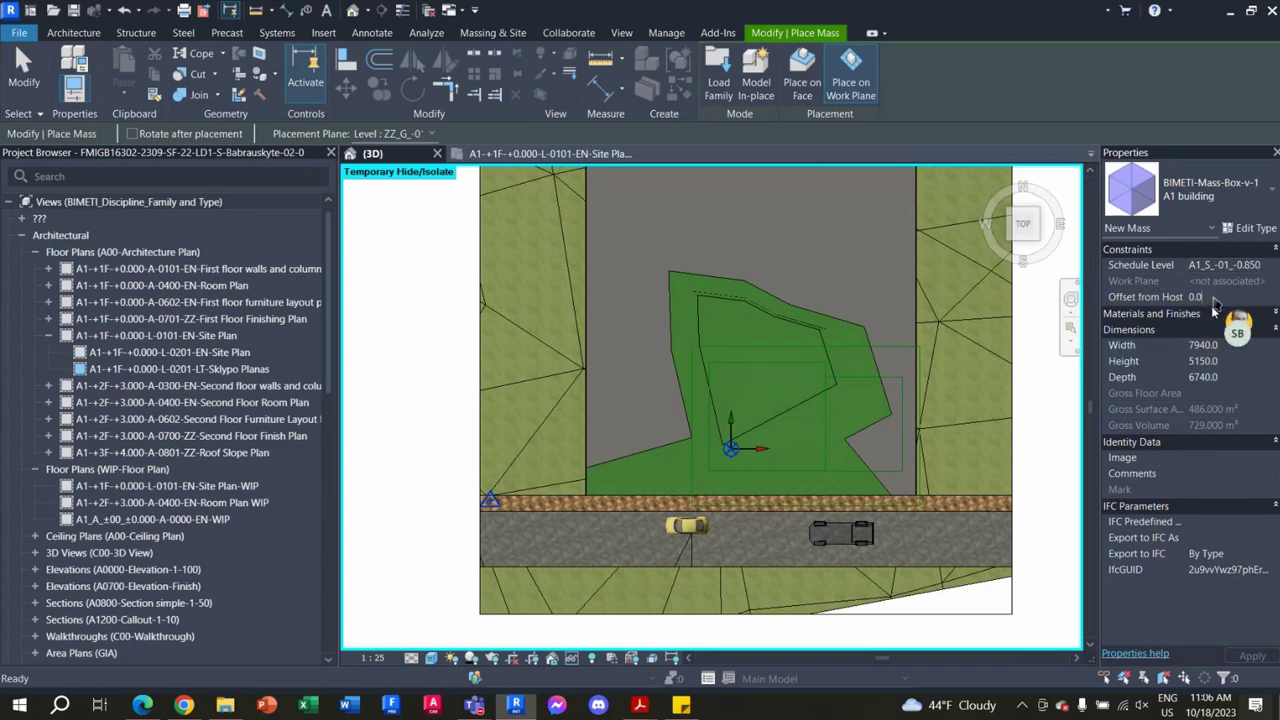
pyautogui.click(1214, 302)
pyautogui.write('-300')
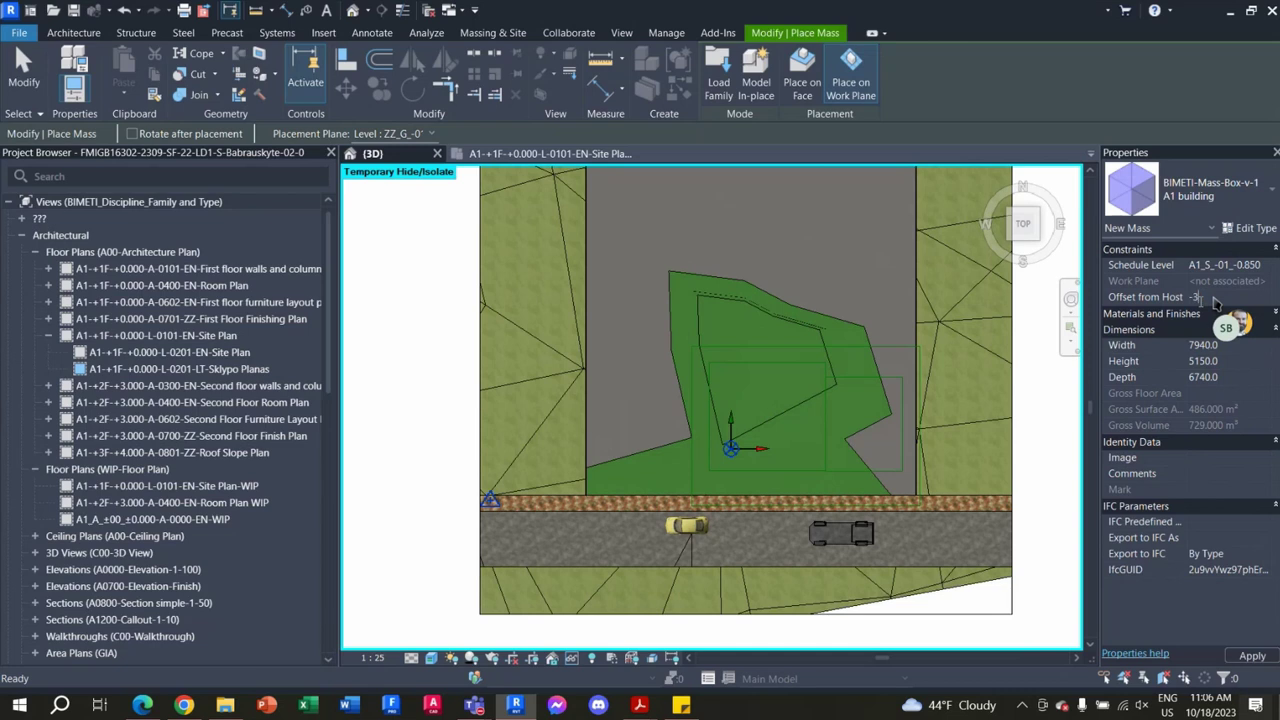
pyautogui.click(1204, 300)
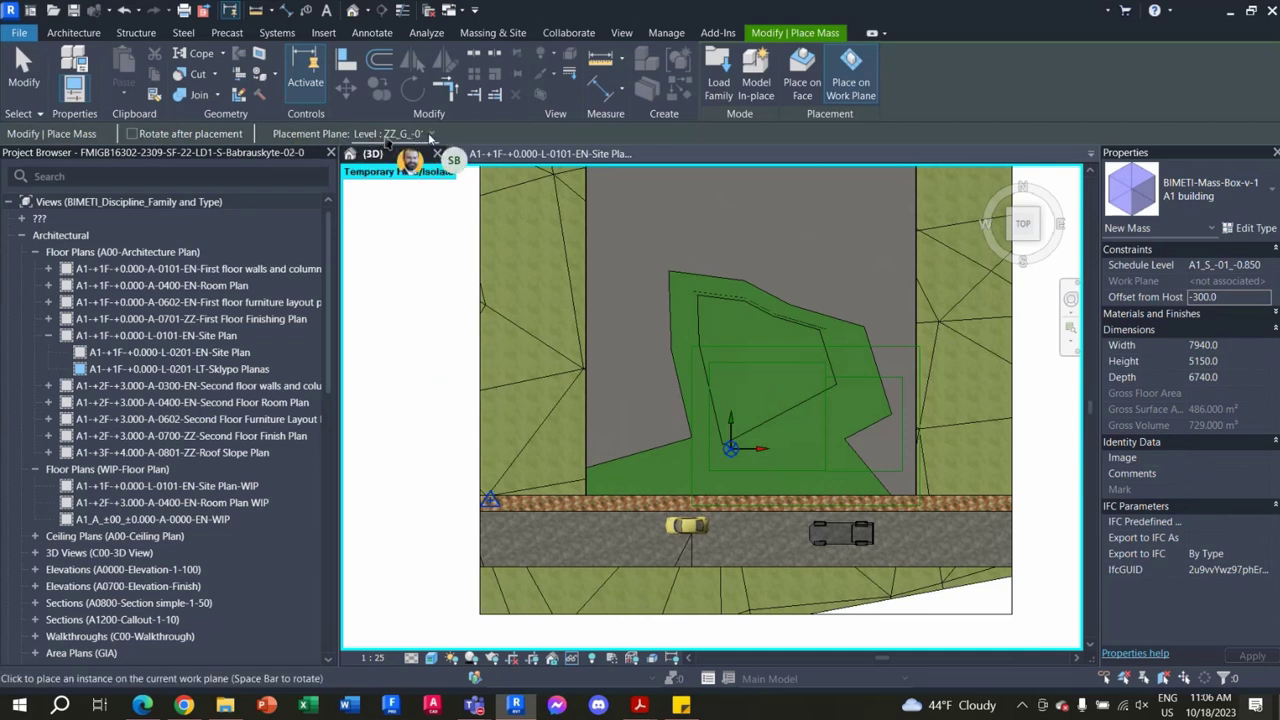
# Step: Place the box mass in the 3D view on placement plane Level A1_S_-01_-0.850
pyautogui.click(430, 134)
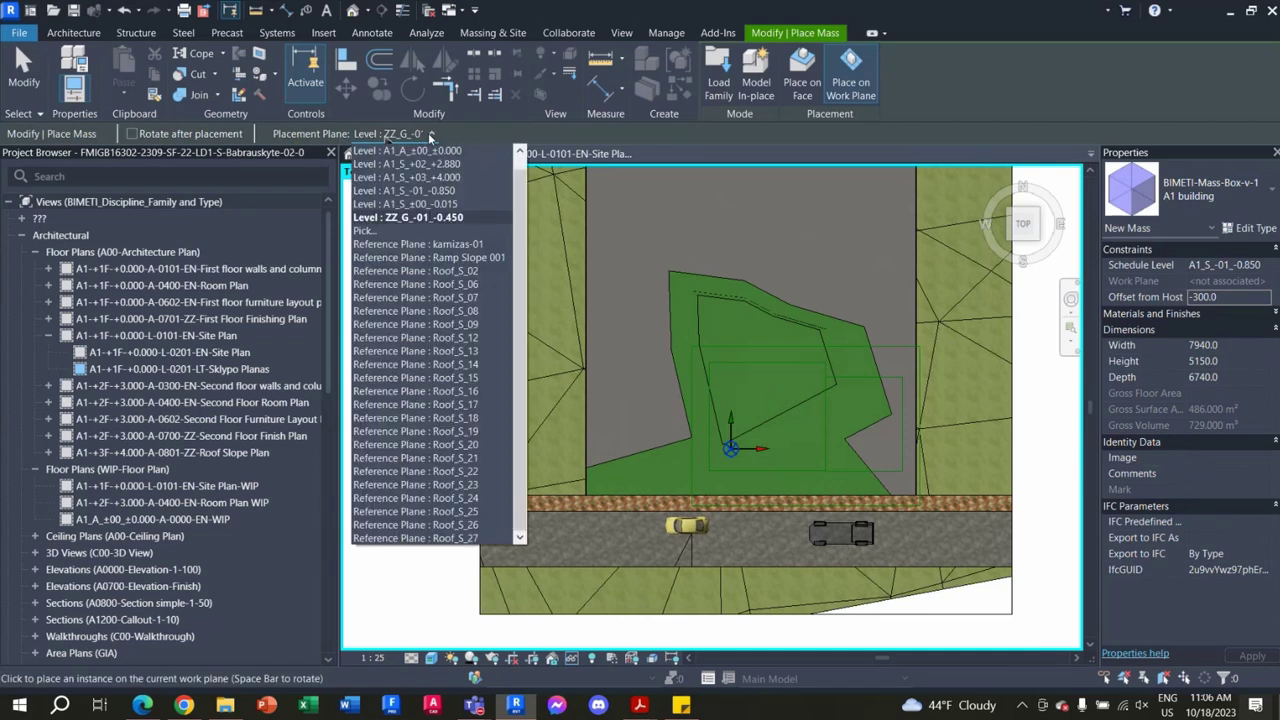
pyautogui.click(447, 192)
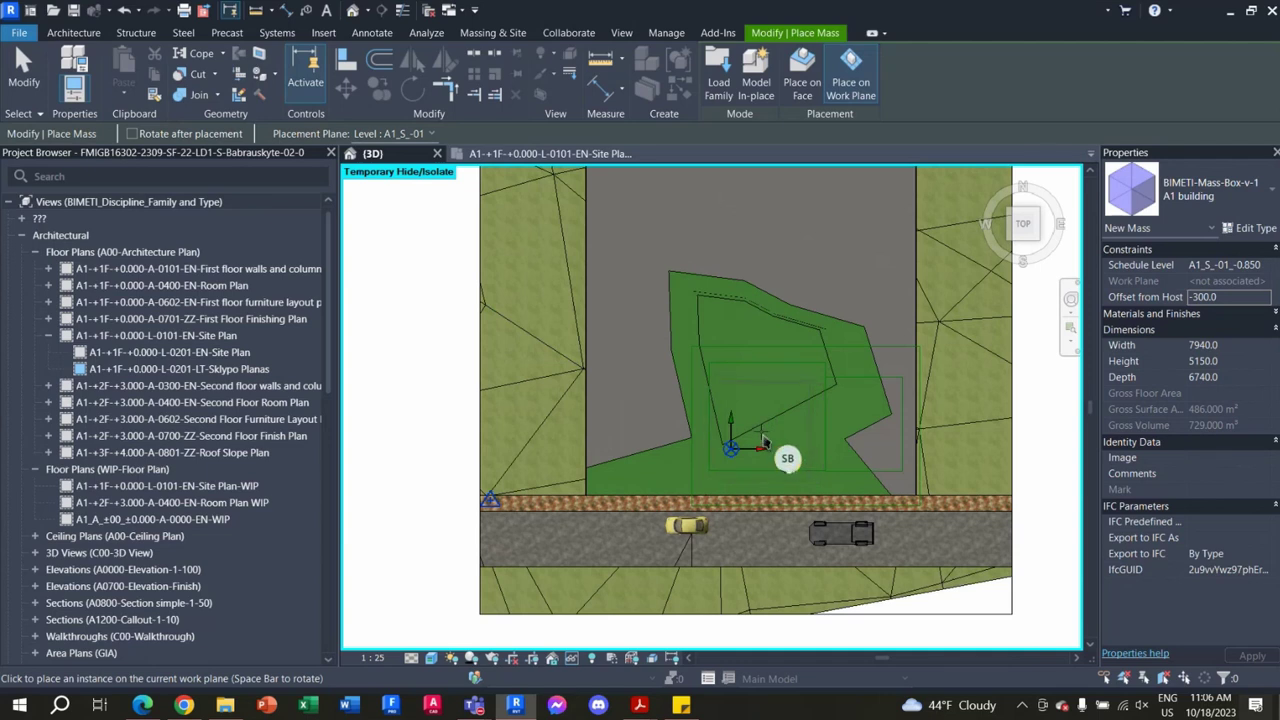
pyautogui.click(763, 440)
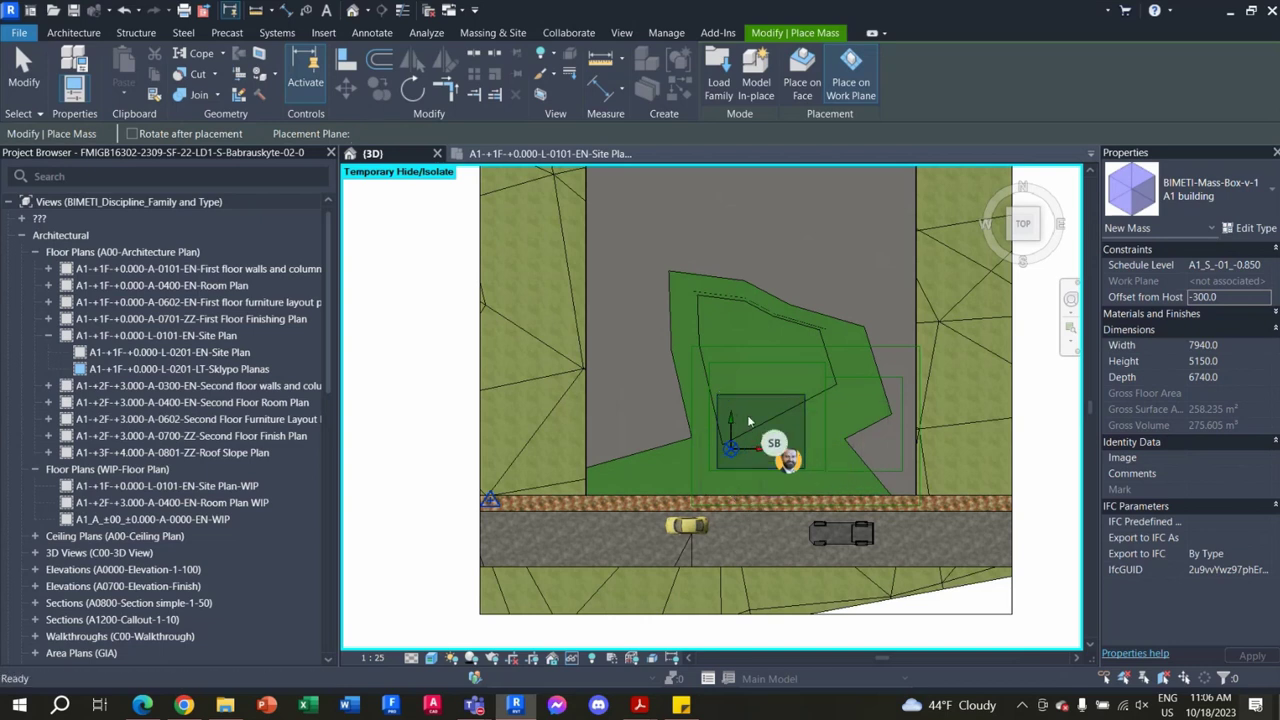
pyautogui.press('Escape')
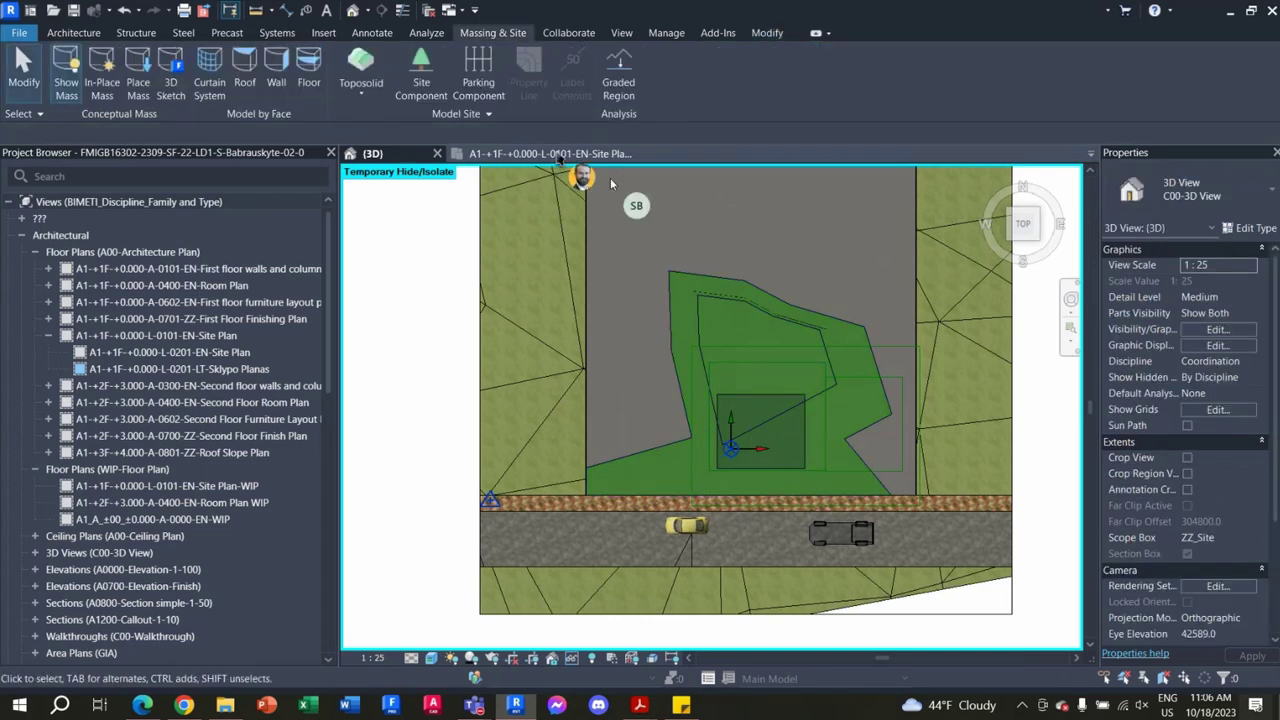
# Step: Open the A1 Site Plan view and check the site's property line
pyautogui.click(558, 155)
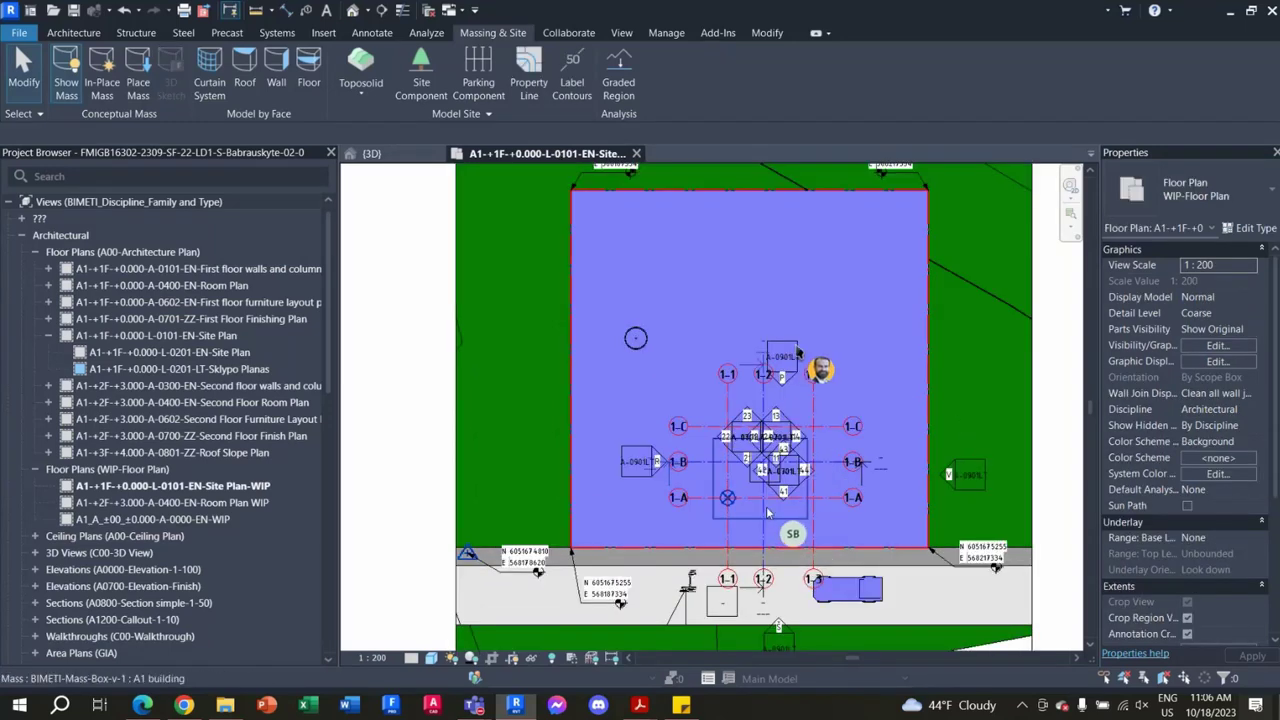
pyautogui.click(928, 291)
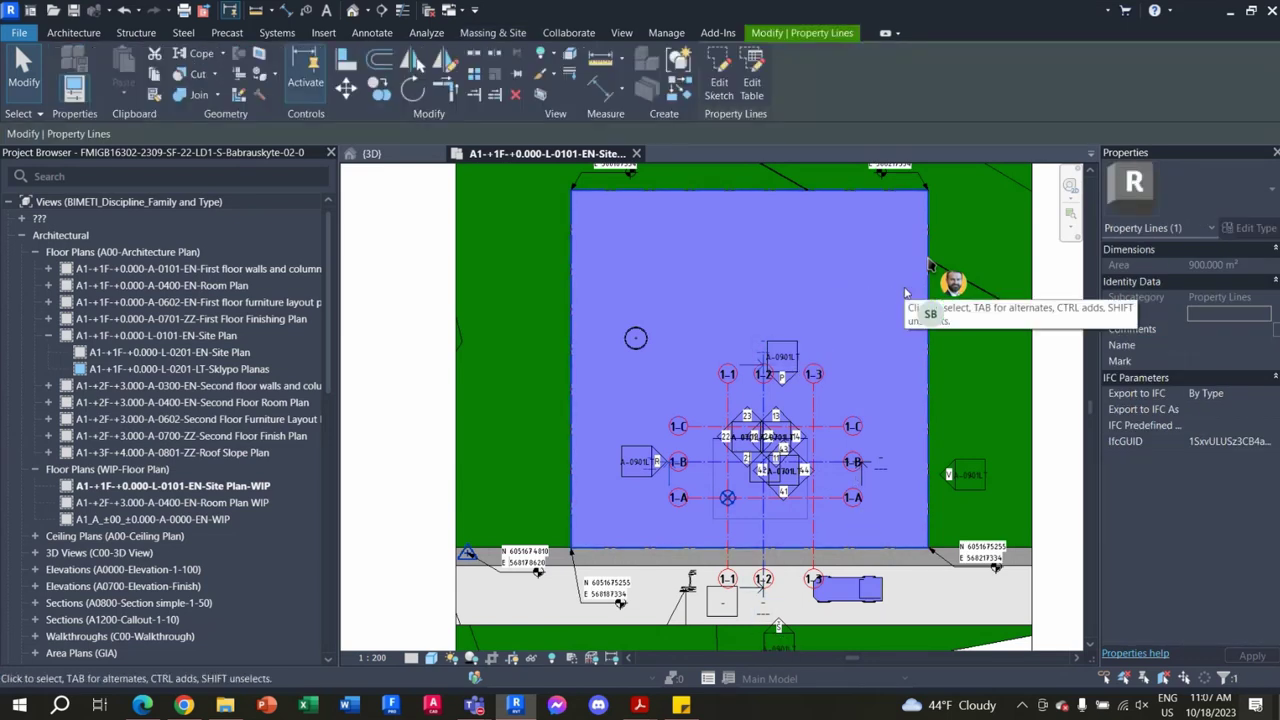
pyautogui.press('Escape')
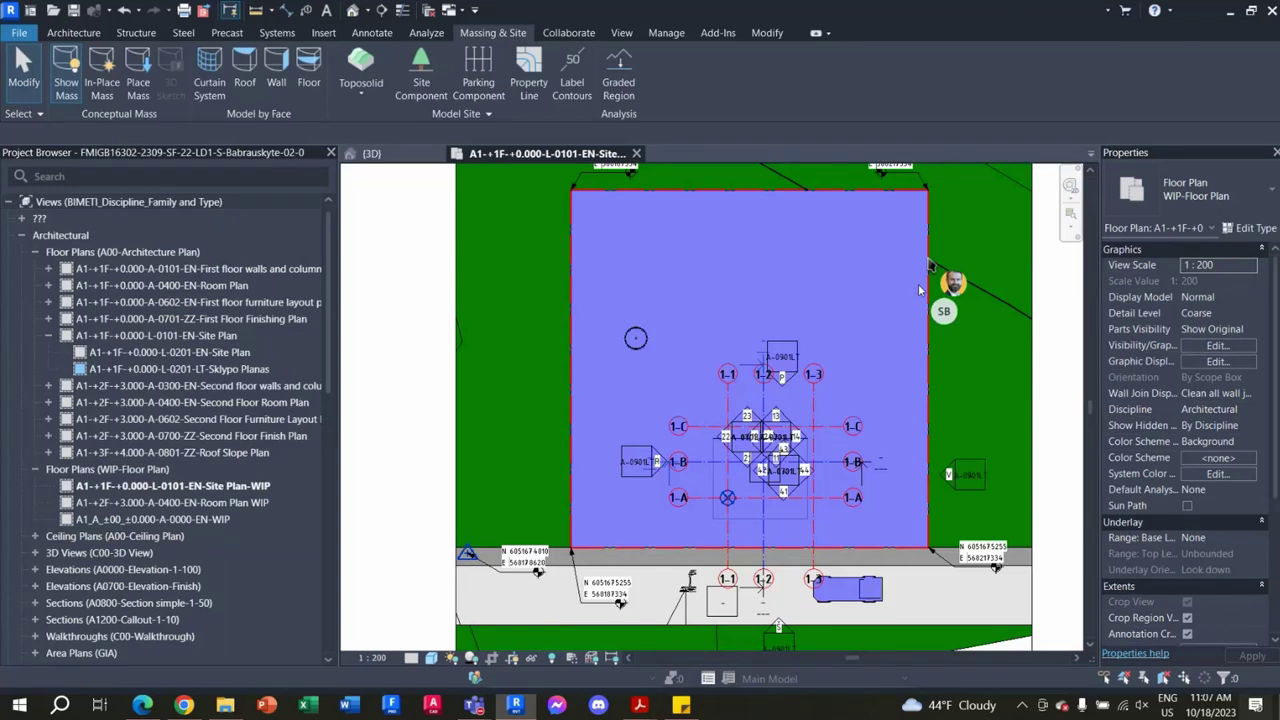
# Step: Zoom in on the site's right boundary and select the BIMETI-Mass-Box-v-1 mass beneath the property line
pyautogui.scroll(2, 928, 264)
pyautogui.scroll(2, 928, 264)
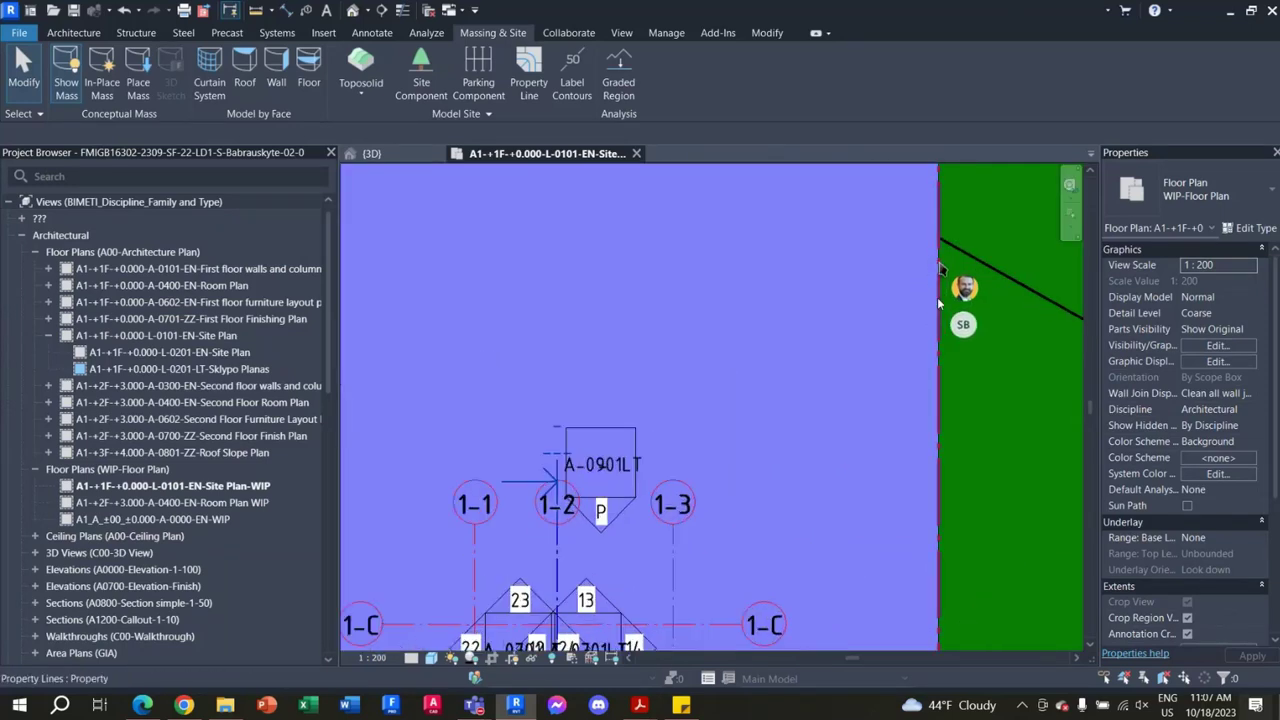
pyautogui.click(938, 298)
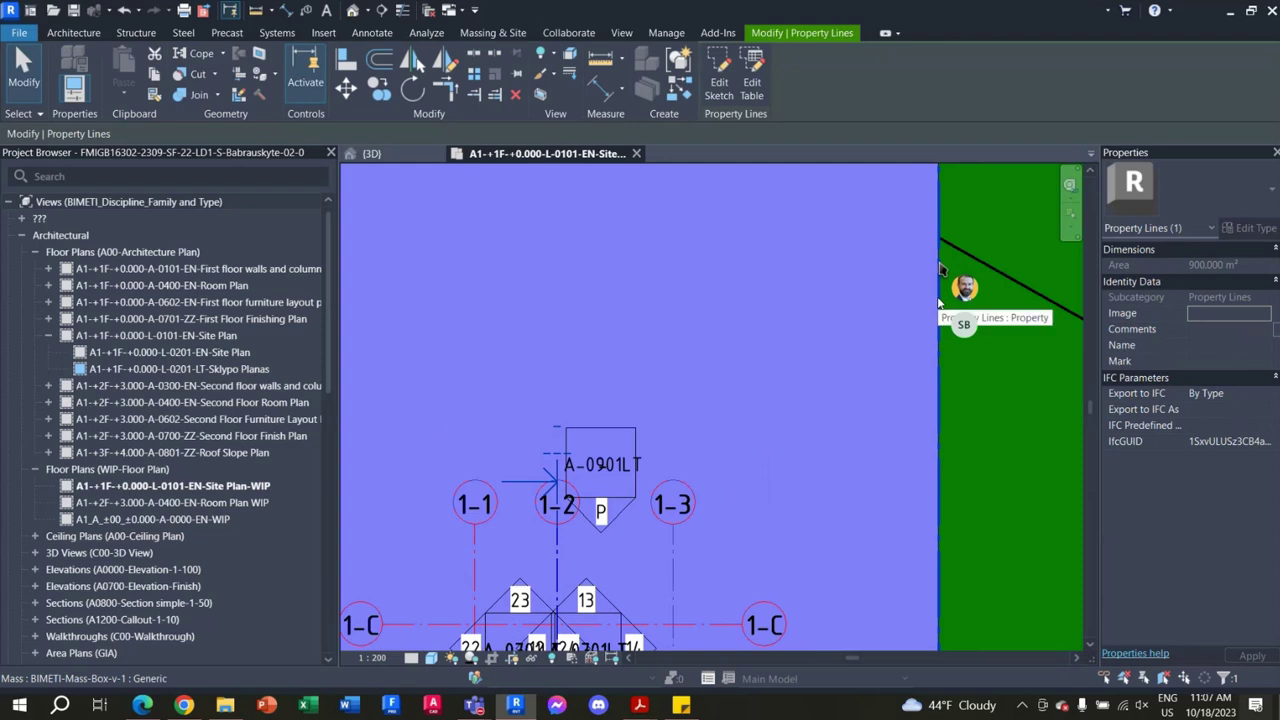
pyautogui.press('Tab')
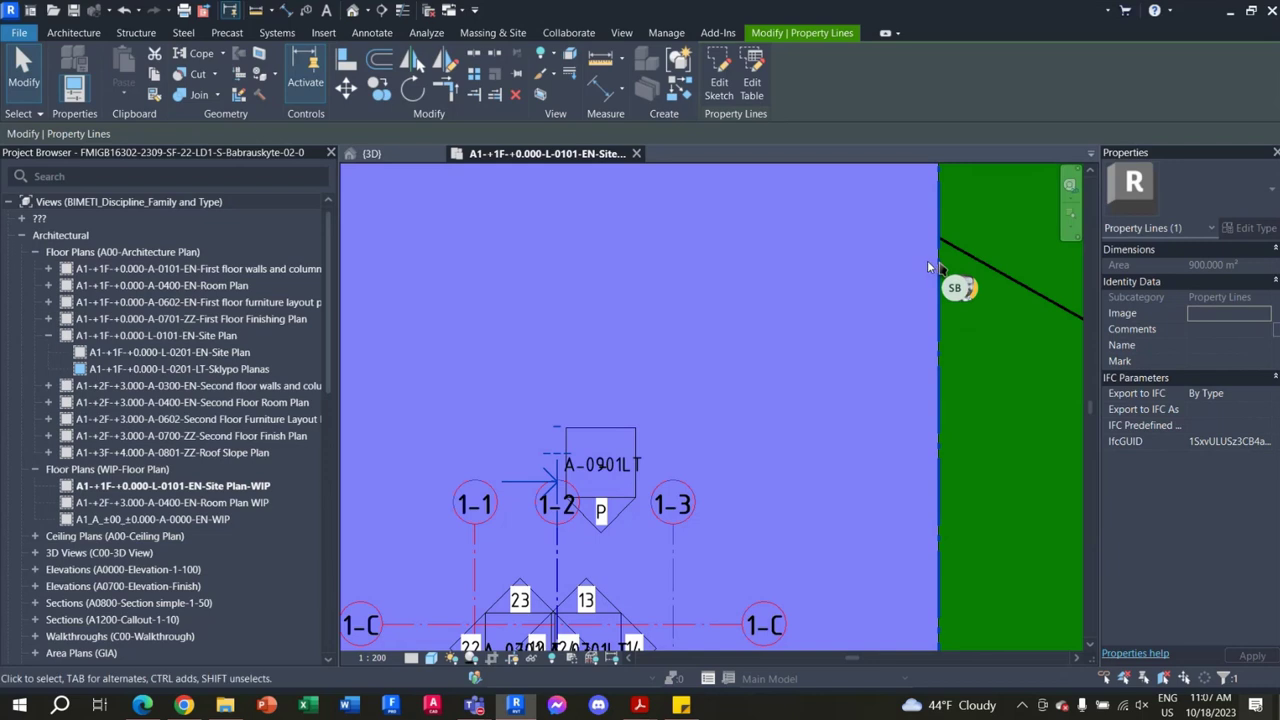
pyautogui.press('Escape')
pyautogui.click(938, 268)
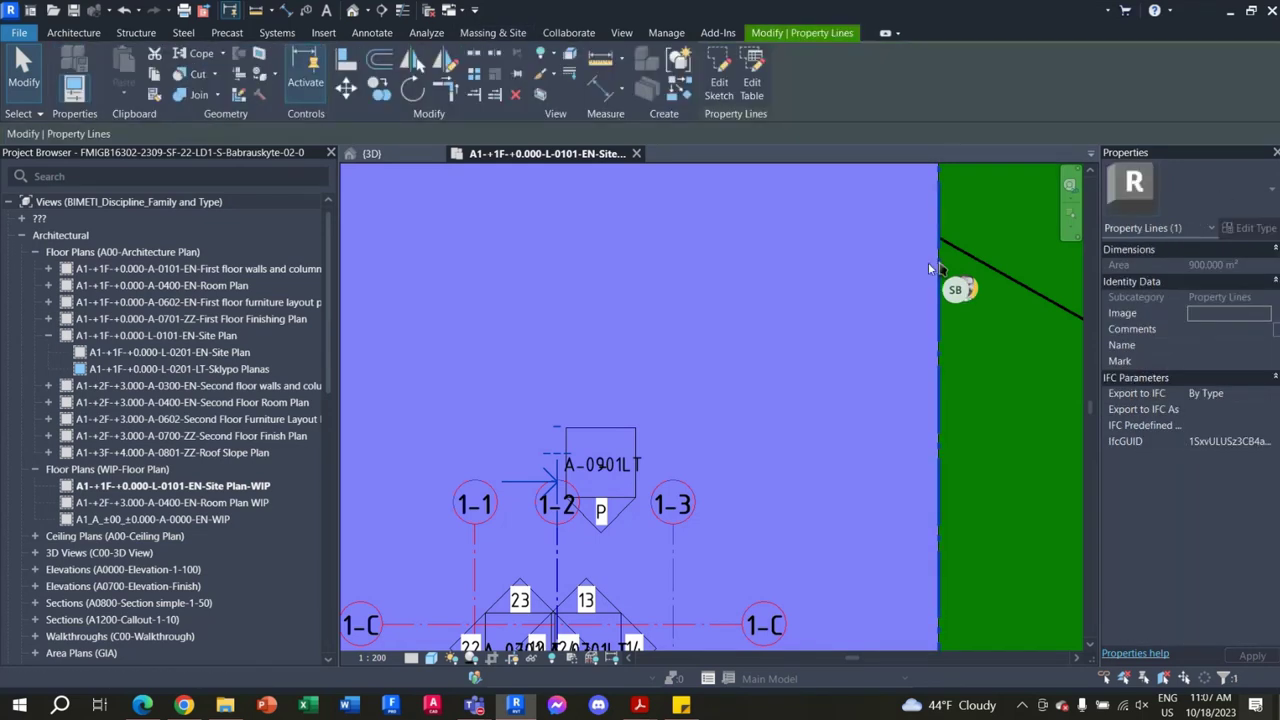
pyautogui.press('Escape')
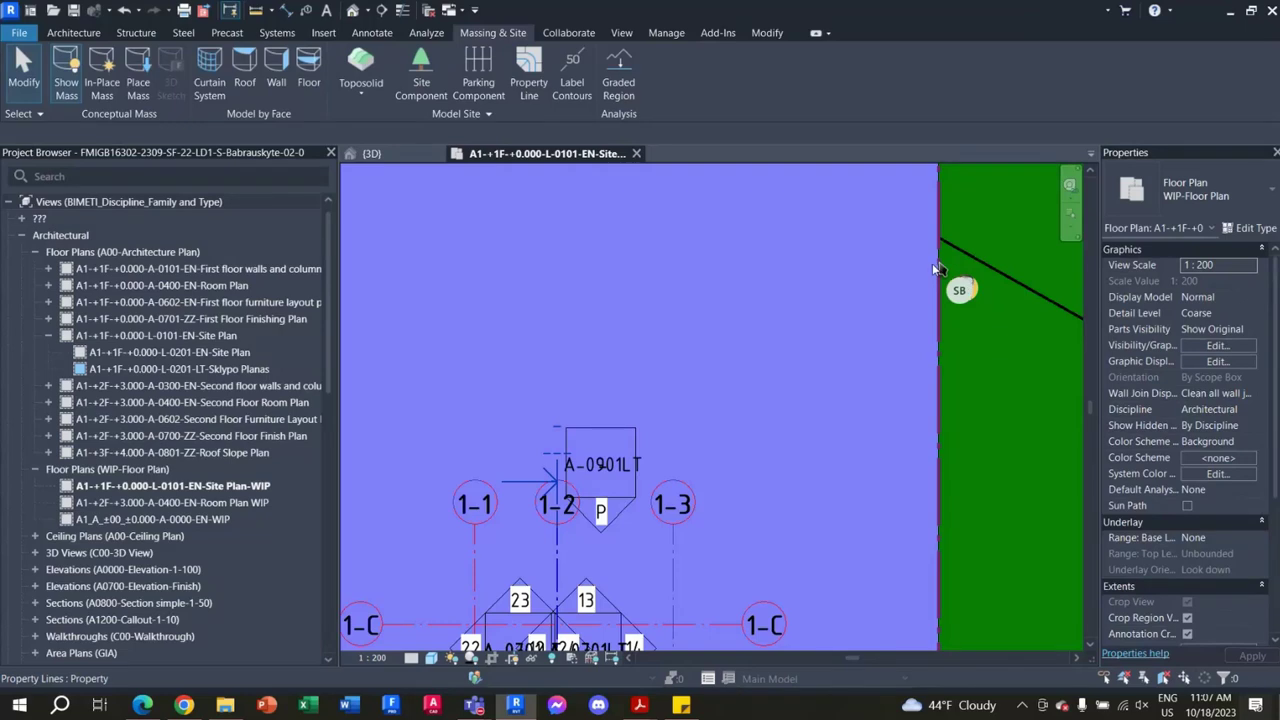
pyautogui.click(935, 265)
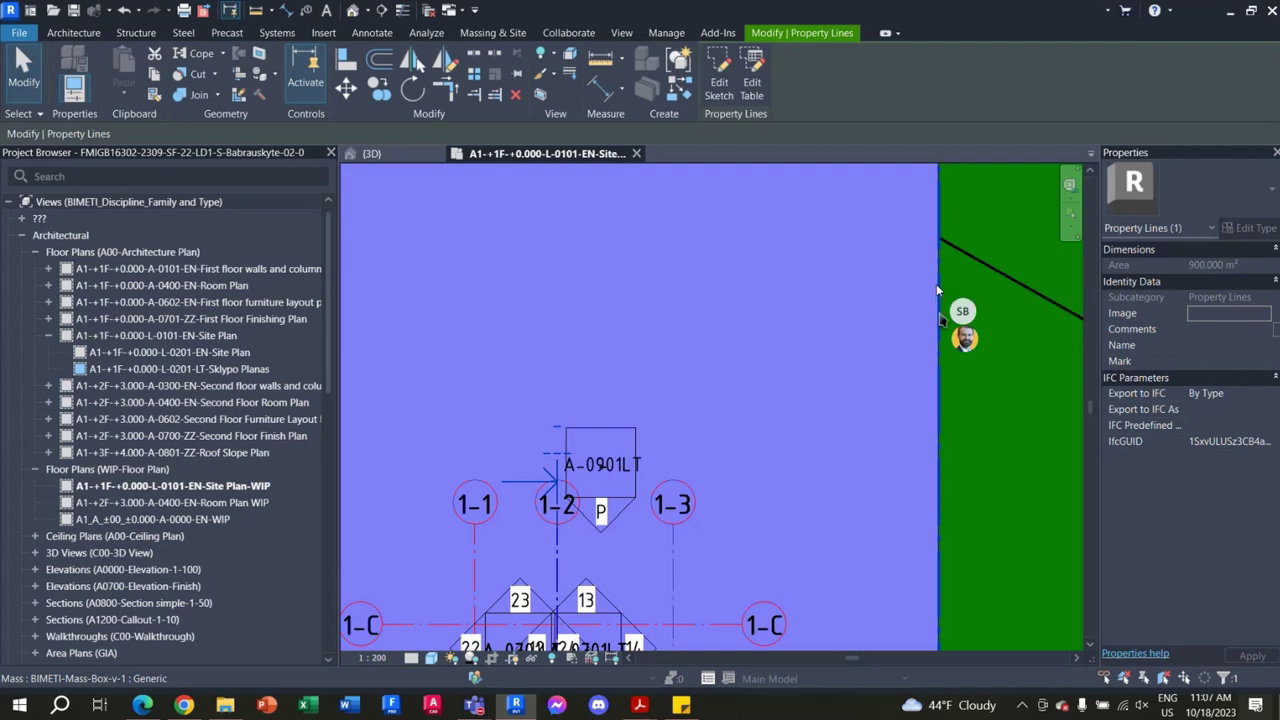
pyautogui.click(938, 290)
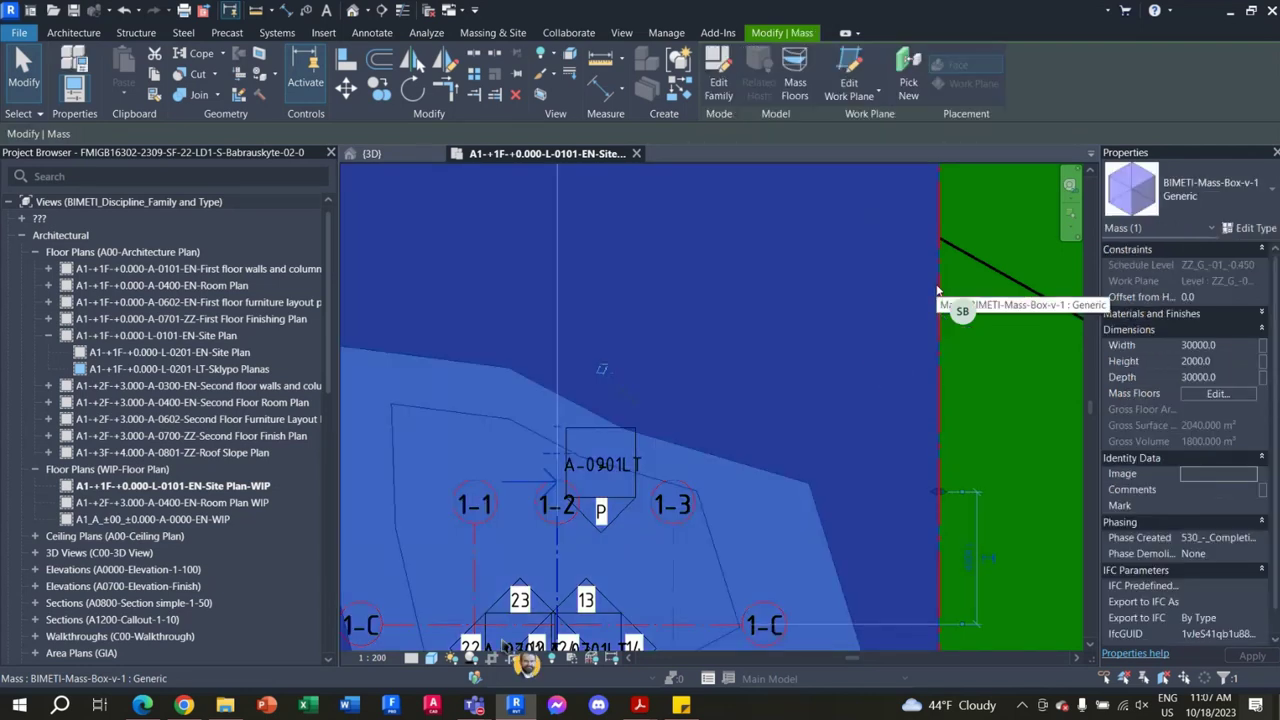
pyautogui.click(531, 657)
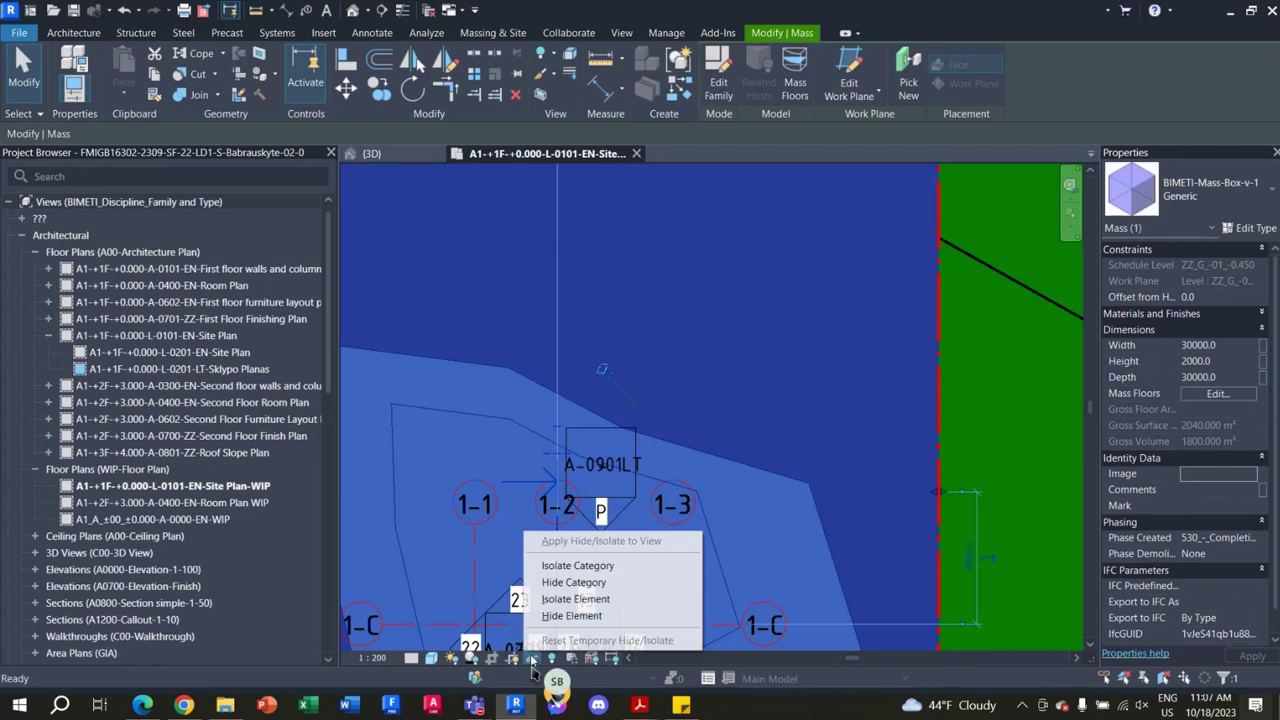
pyautogui.click(575, 630)
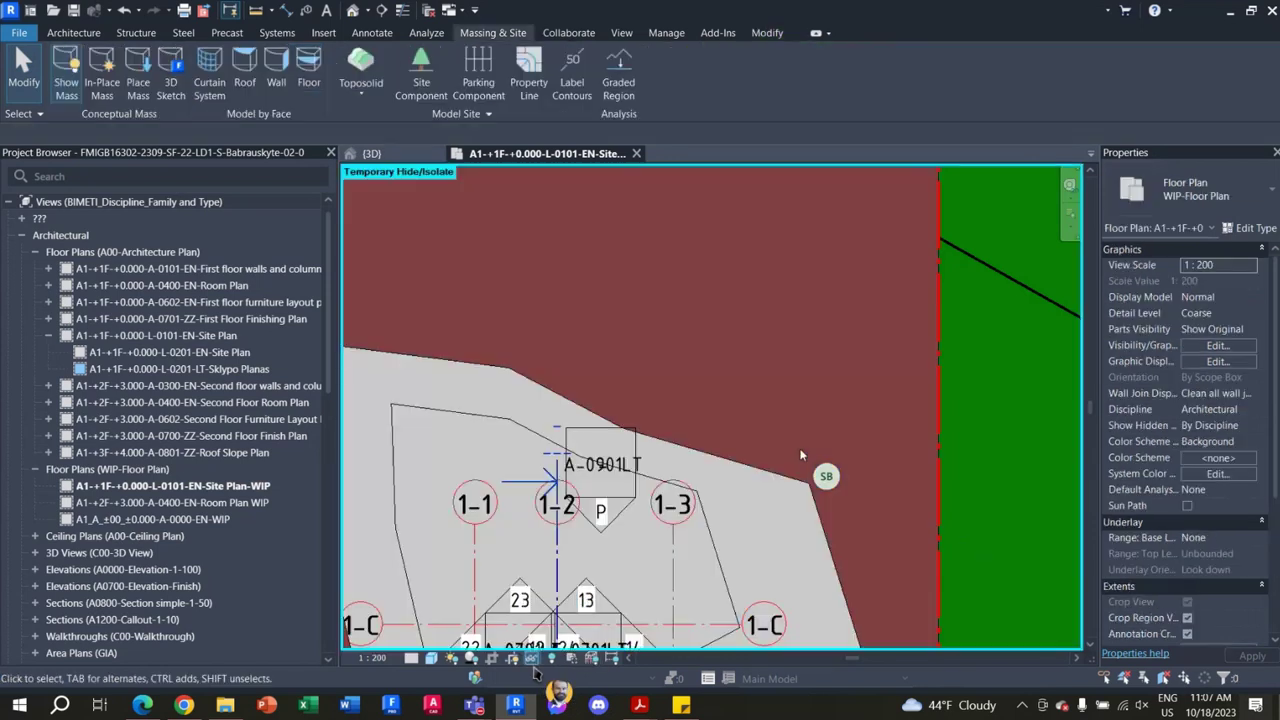
pyautogui.scroll(-2, 793, 451)
pyautogui.scroll(-2, 791, 457)
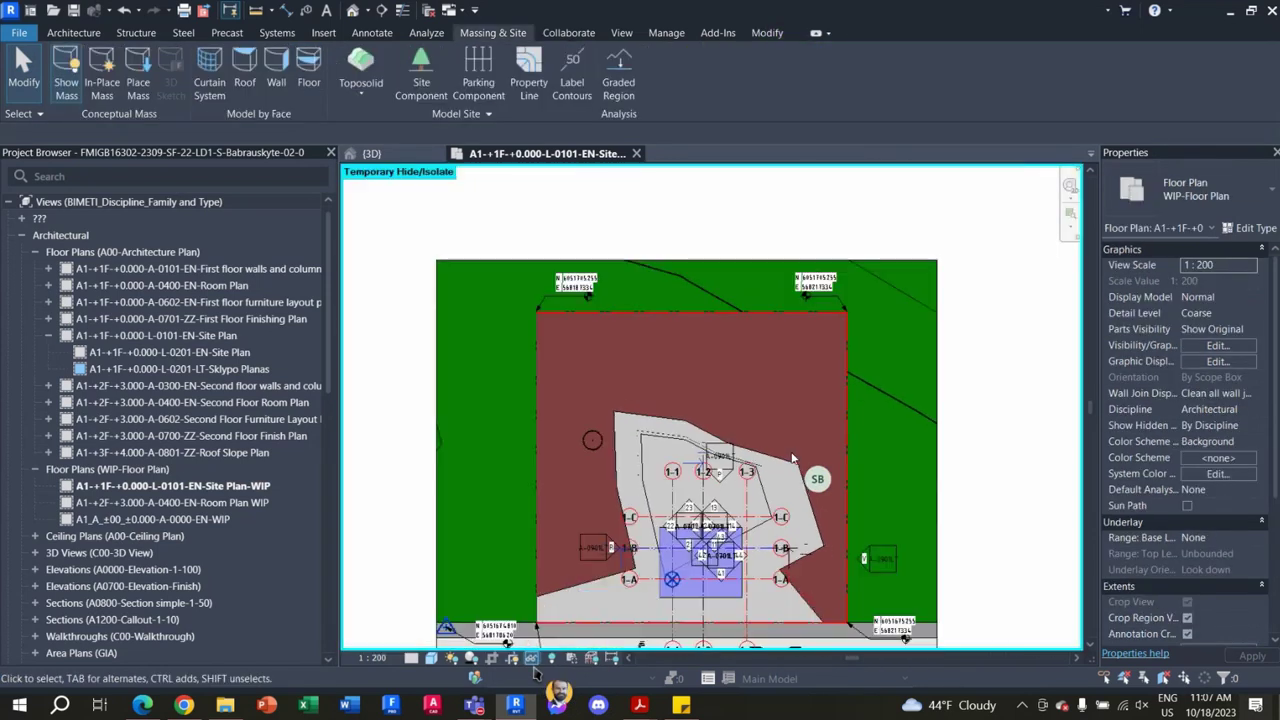
pyautogui.scroll(2, 736, 621)
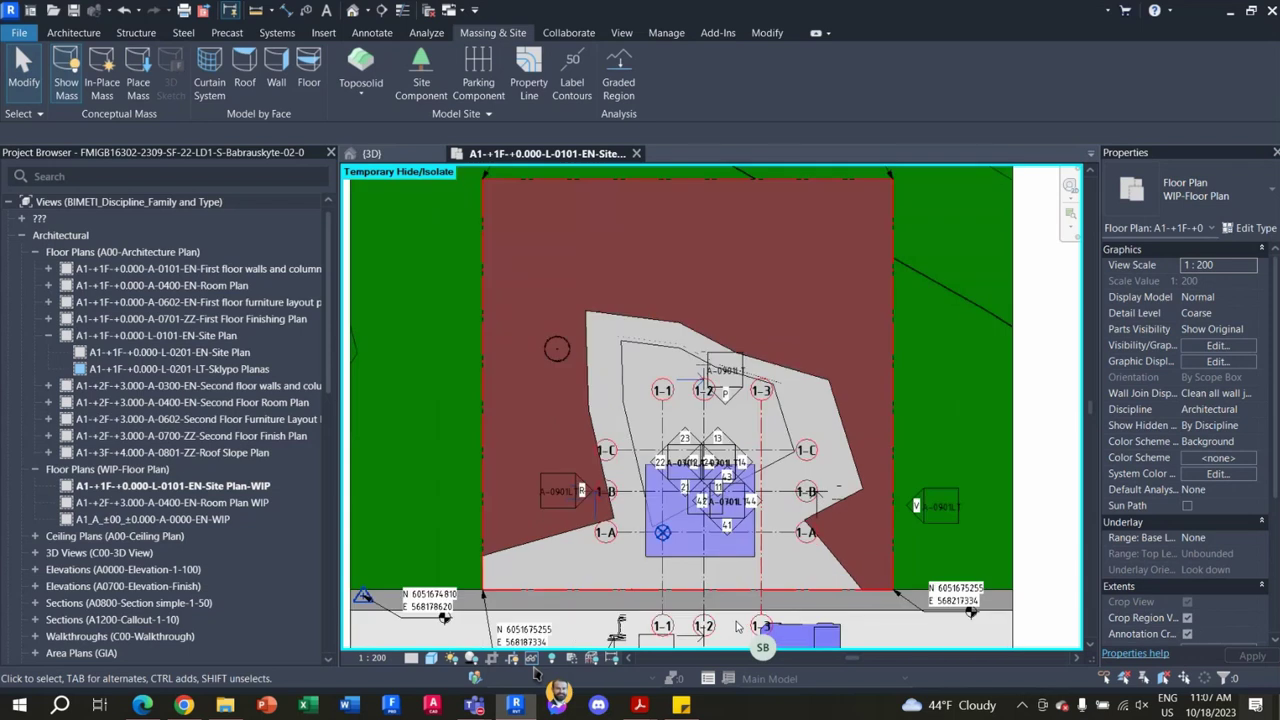
pyautogui.moveTo(789, 316); pyautogui.dragTo(801, 353)
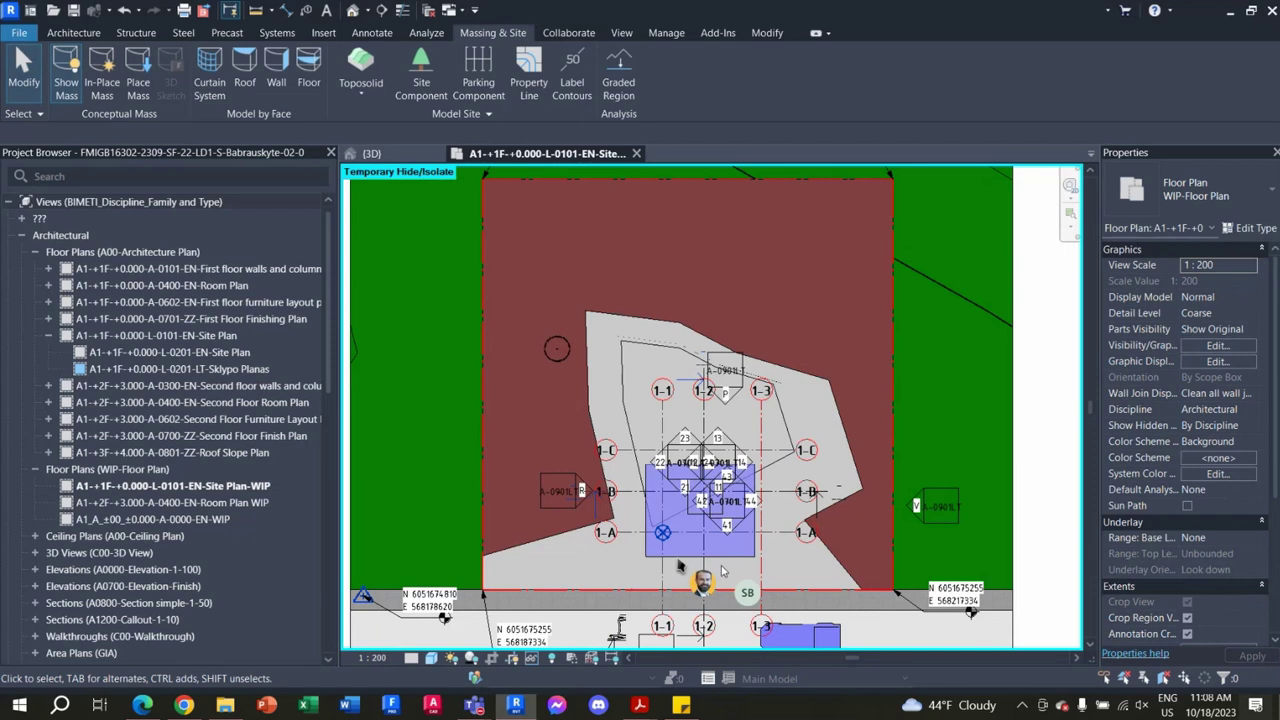
pyautogui.scroll(1, 678, 566)
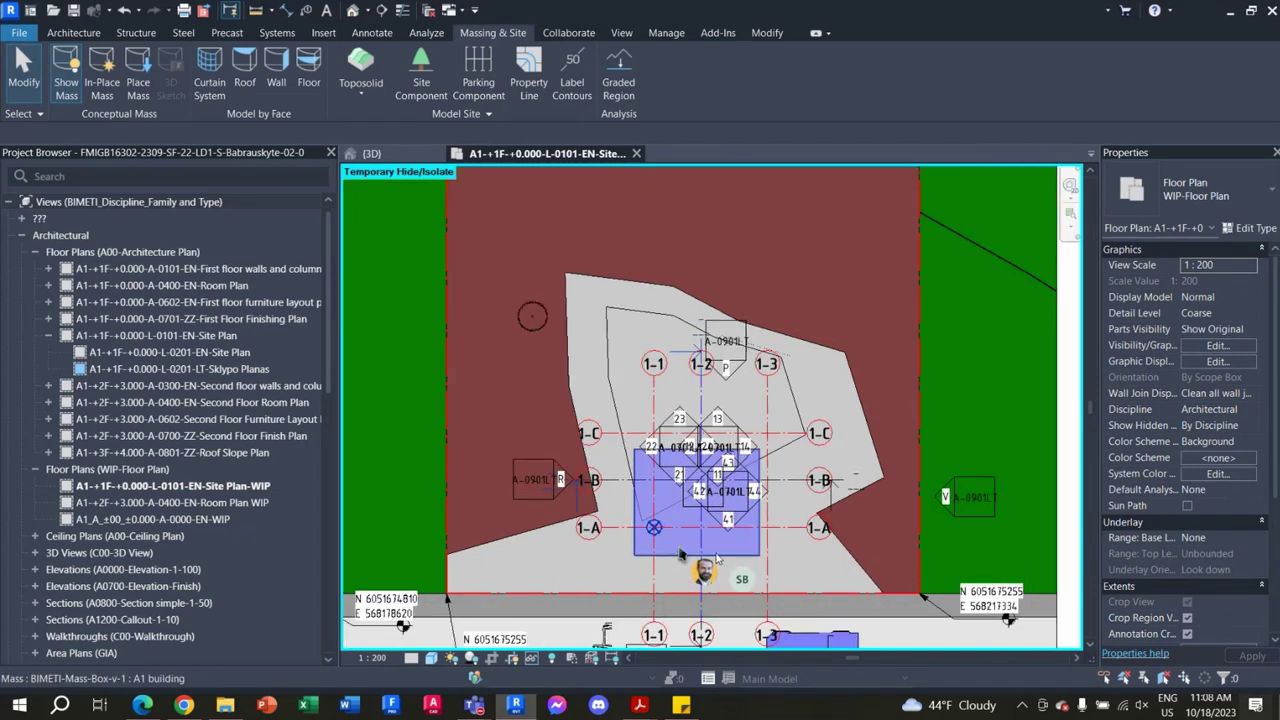
# Step: Move the building box mass so its lower-left corner lands on the Project Base Point
pyautogui.click(680, 553)
pyautogui.scroll(1, 678, 563)
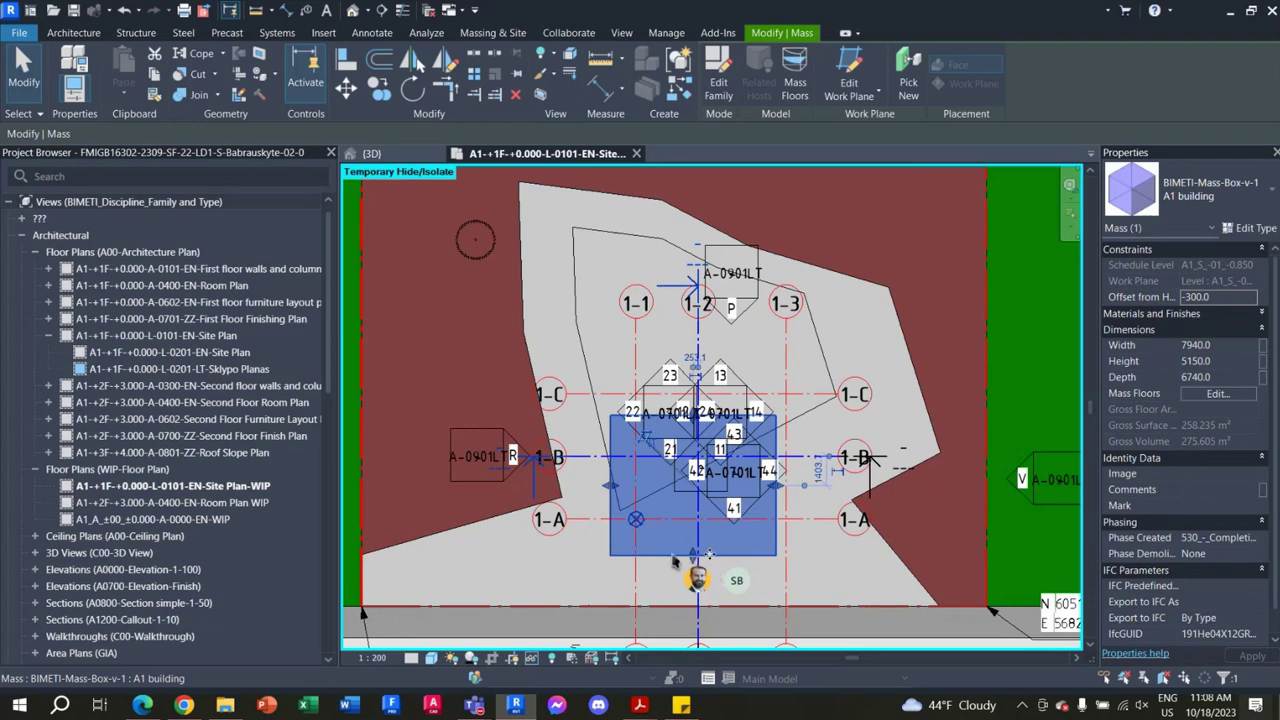
pyautogui.scroll(1, 690, 558)
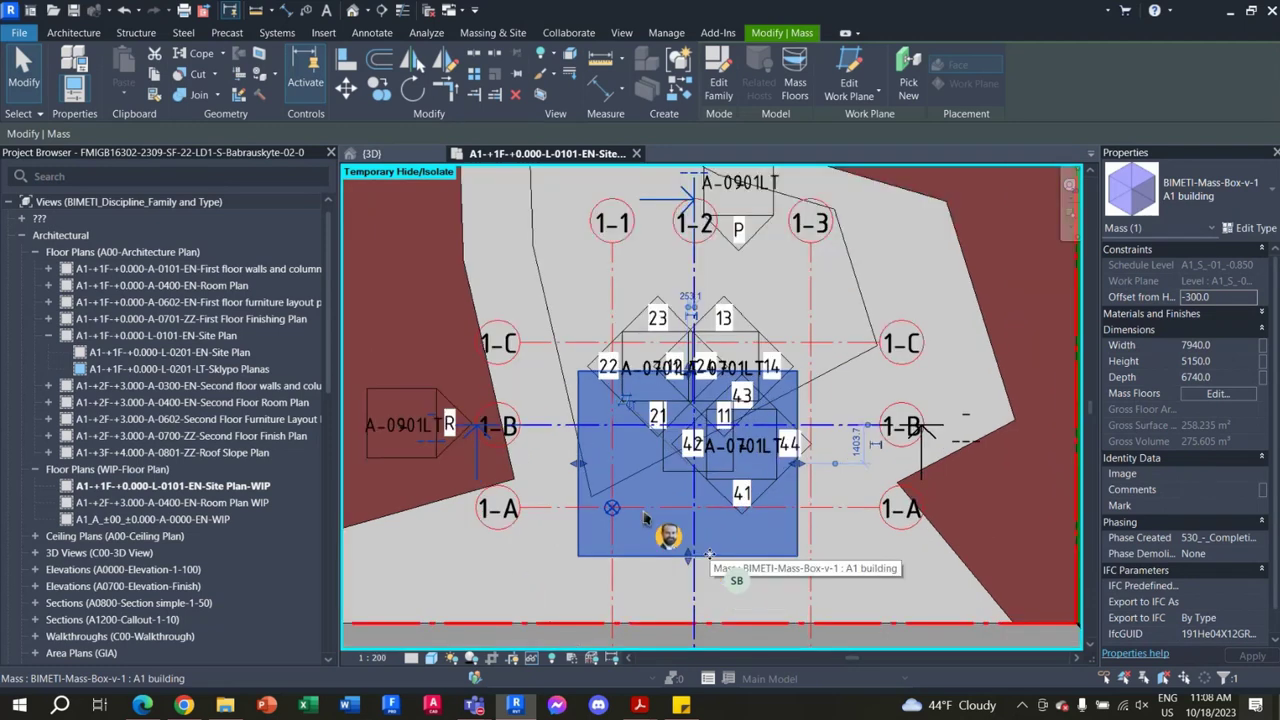
pyautogui.click(345, 88)
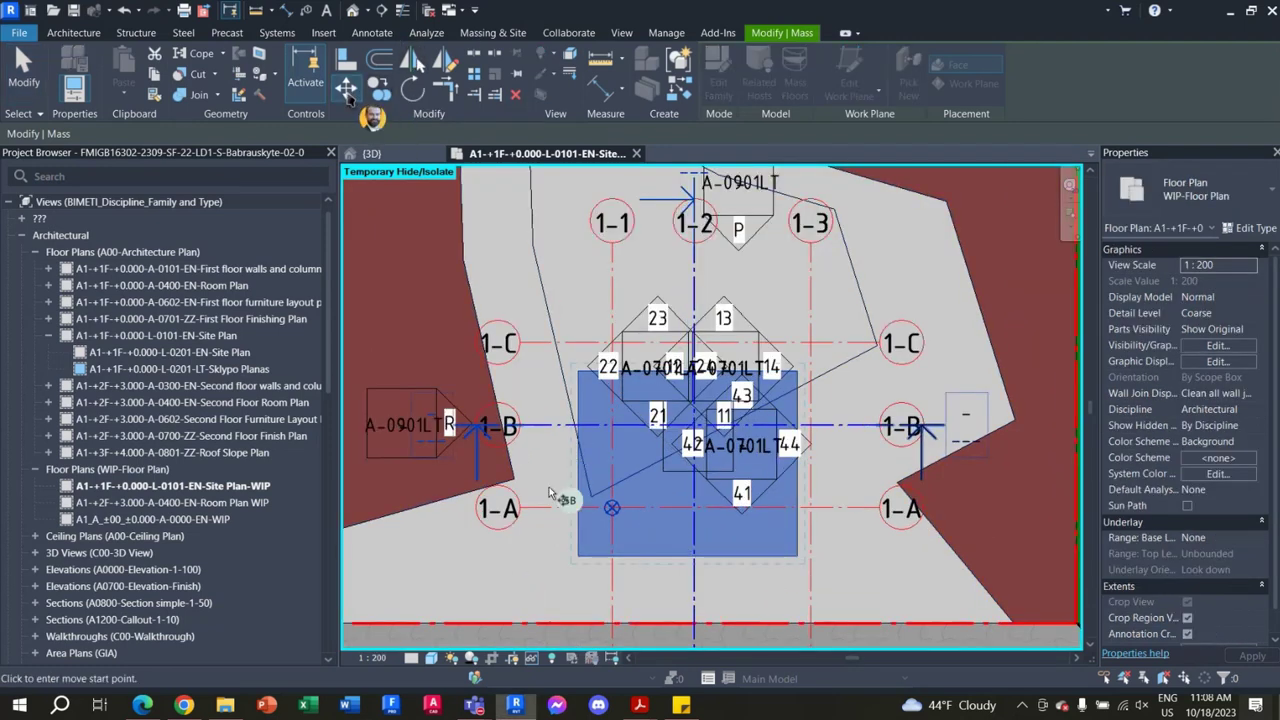
pyautogui.click(578, 560)
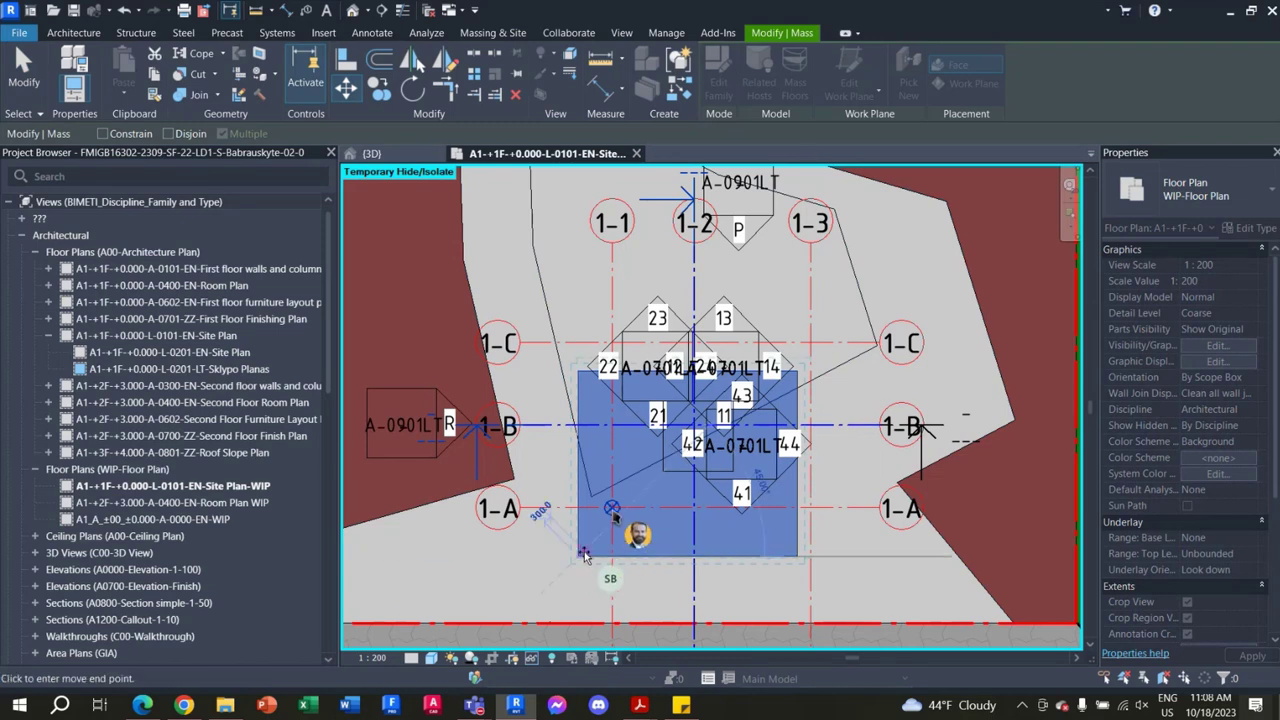
pyautogui.scroll(2, 602, 530)
pyautogui.scroll(2, 617, 500)
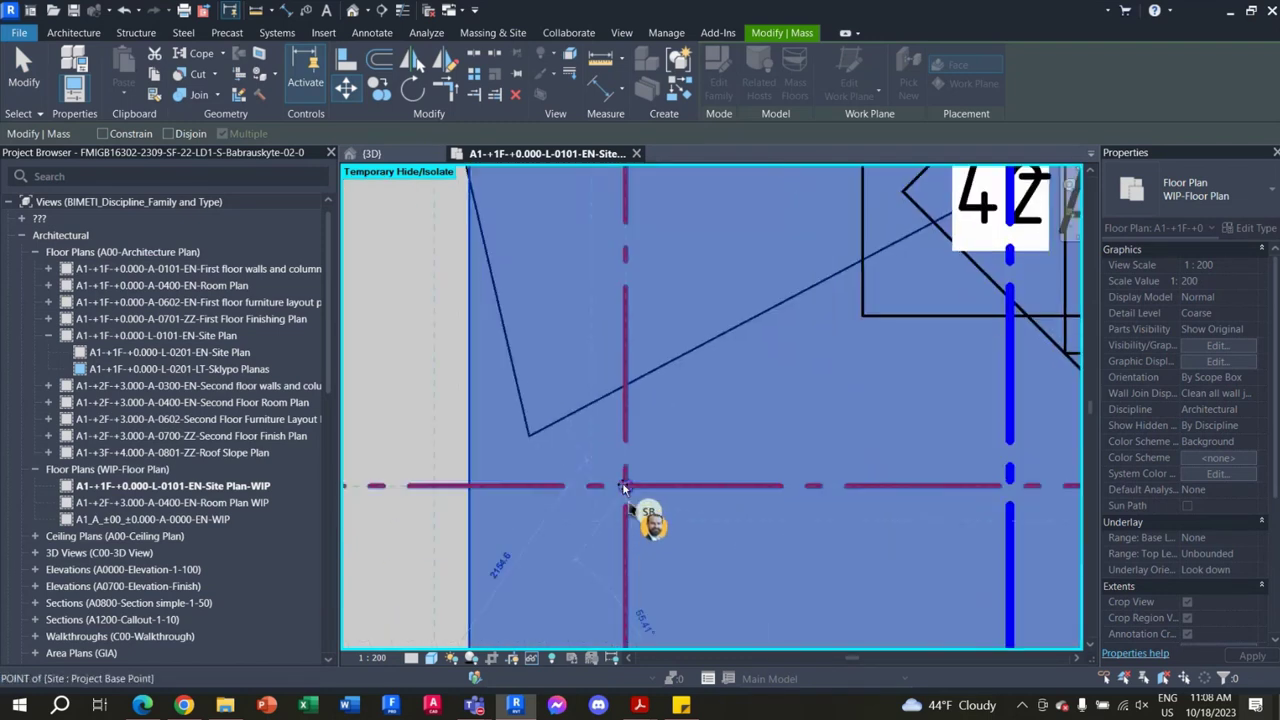
pyautogui.scroll(1, 625, 488)
pyautogui.scroll(1, 625, 488)
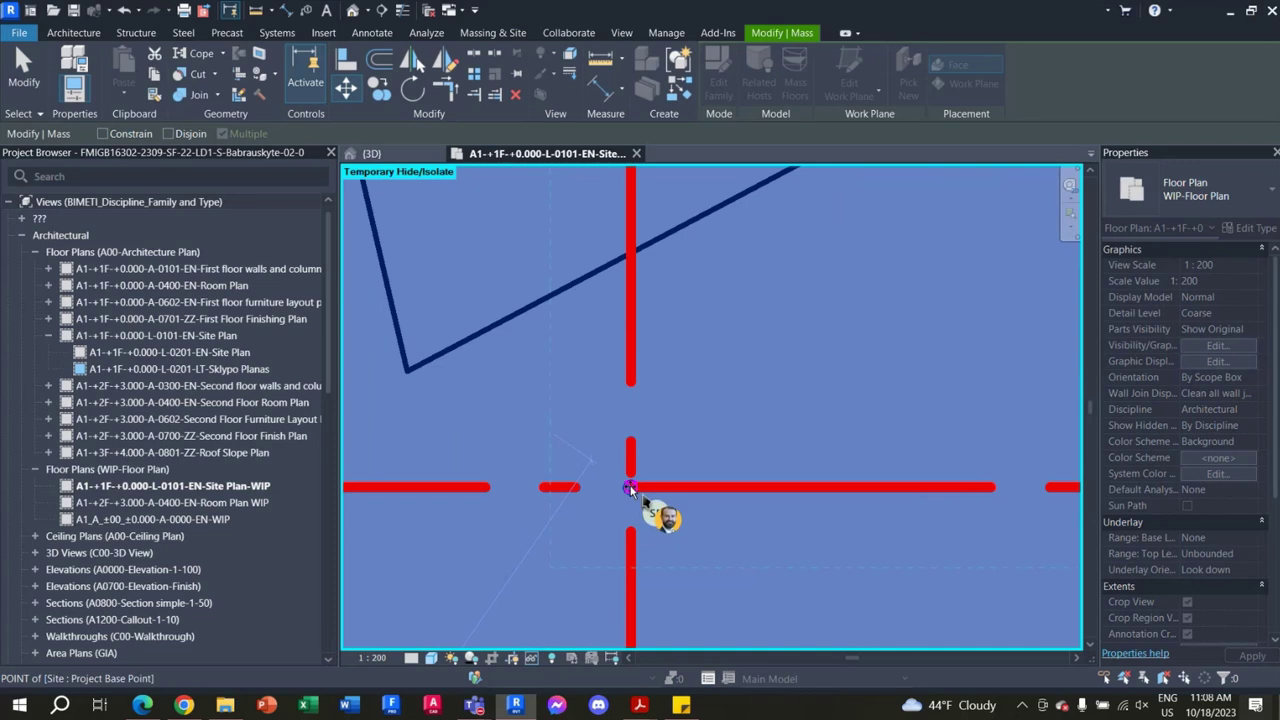
pyautogui.click(629, 488)
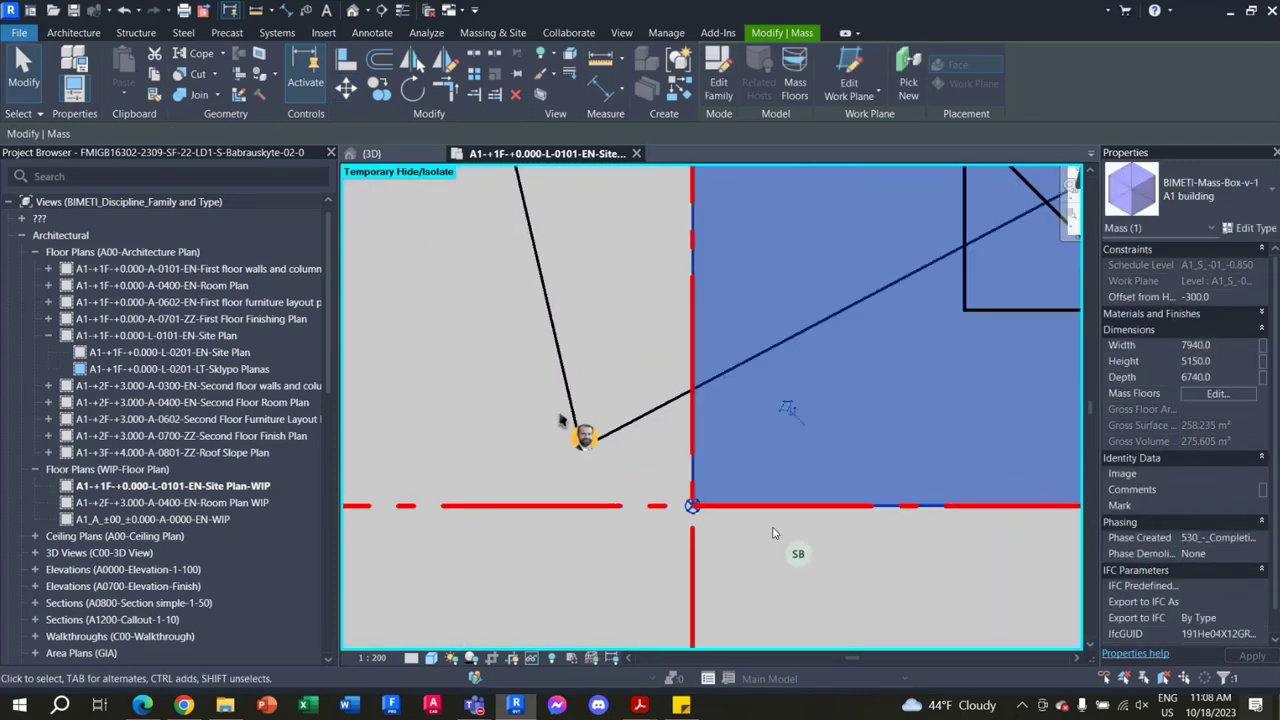
pyautogui.scroll(-3, 771, 554)
pyautogui.scroll(-2, 800, 540)
pyautogui.scroll(1, 953, 565)
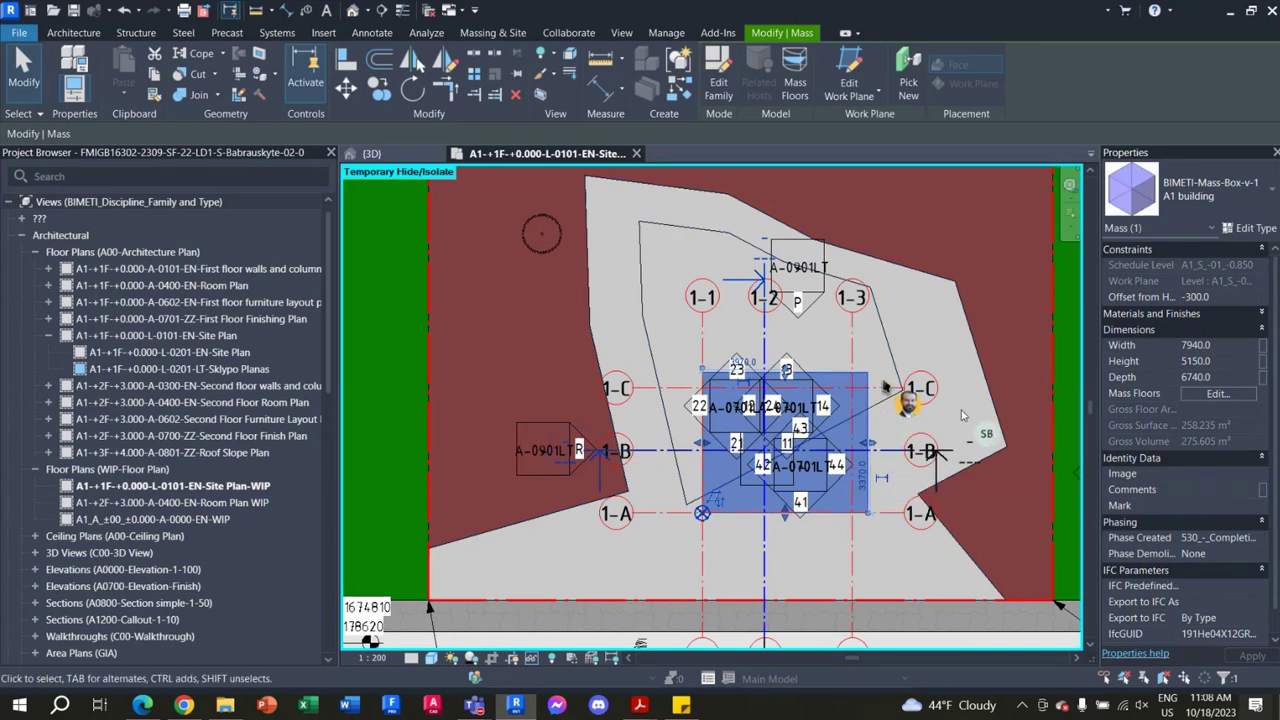
pyautogui.scroll(1, 900, 465)
pyautogui.scroll(1, 900, 465)
pyautogui.scroll(1, 790, 549)
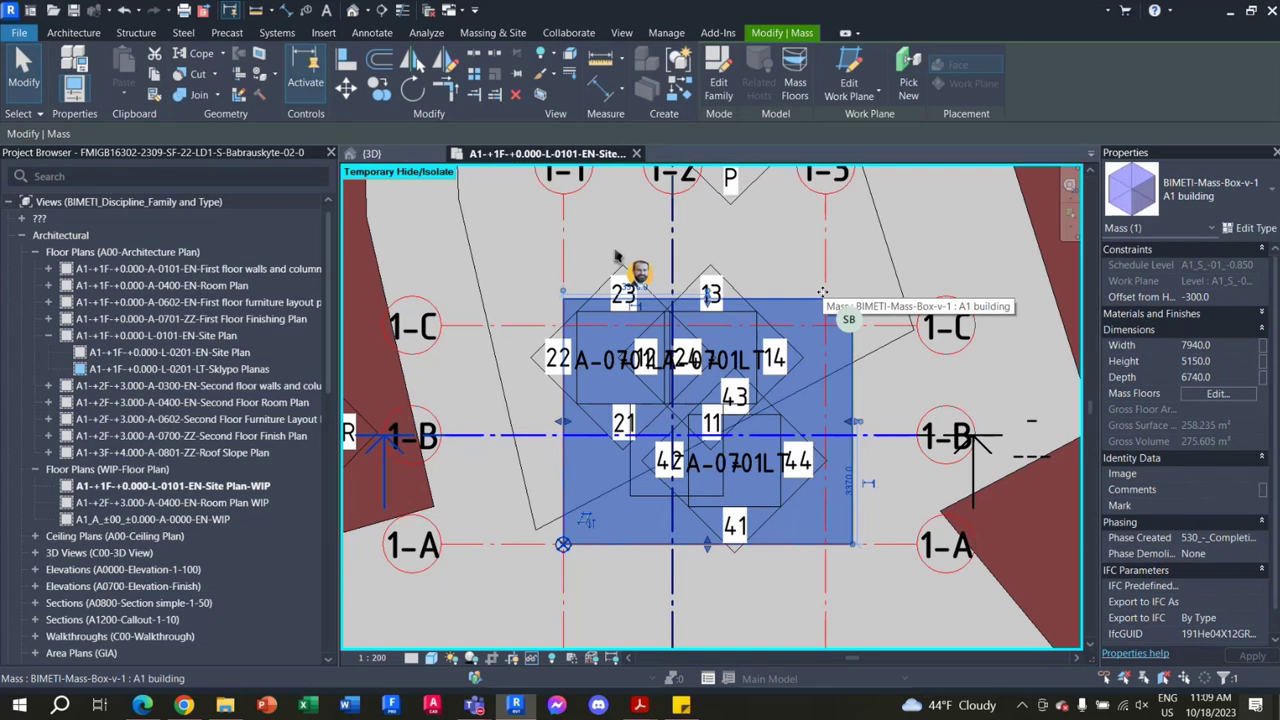
pyautogui.click(73, 33)
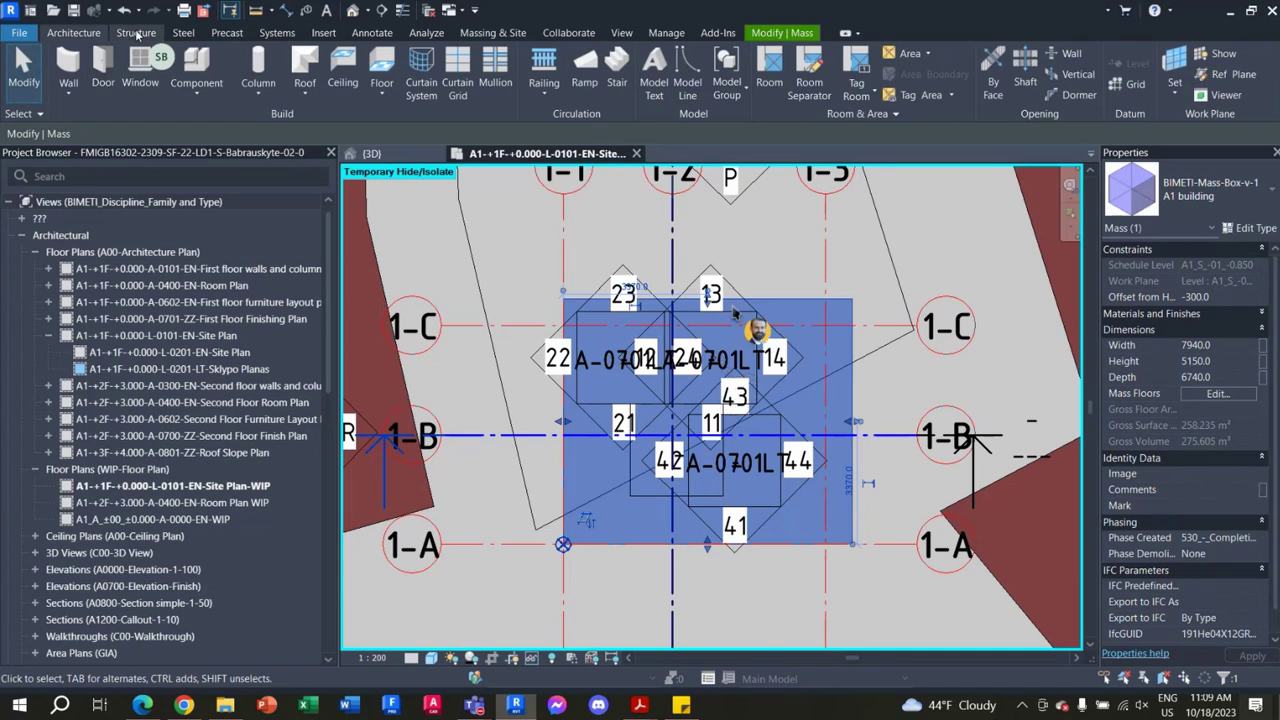
pyautogui.click(136, 33)
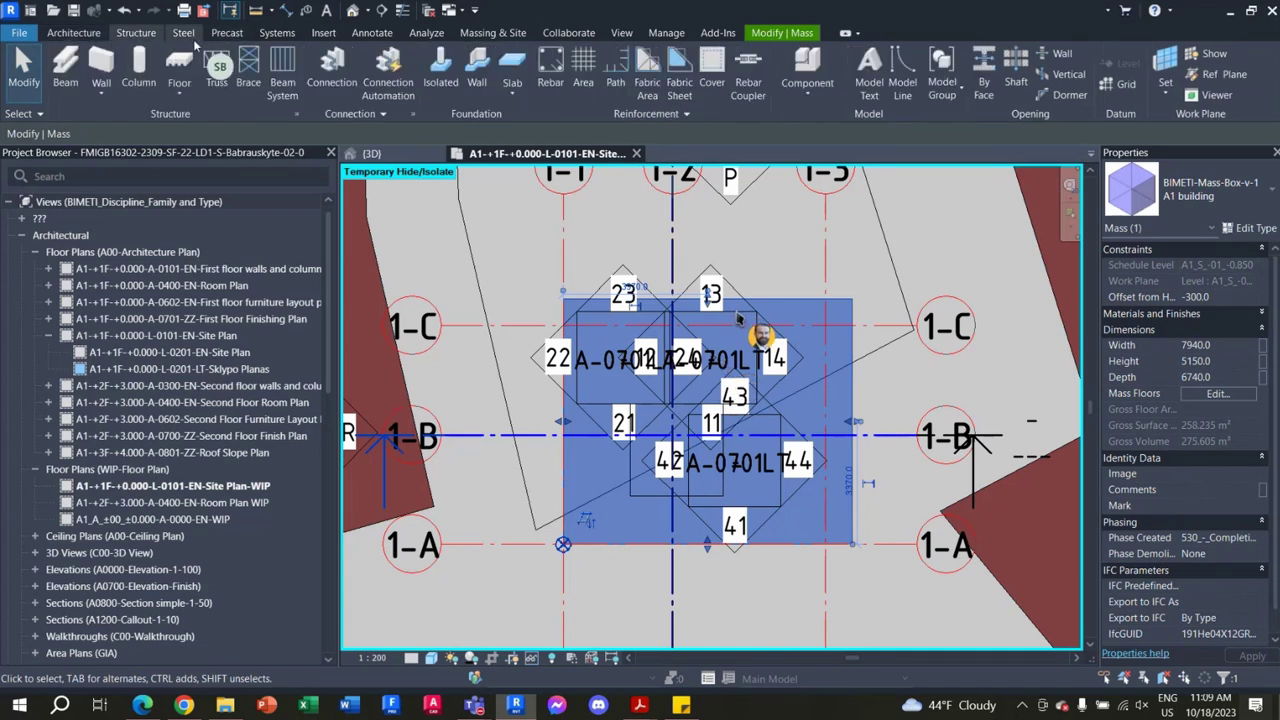
pyautogui.click(800, 34)
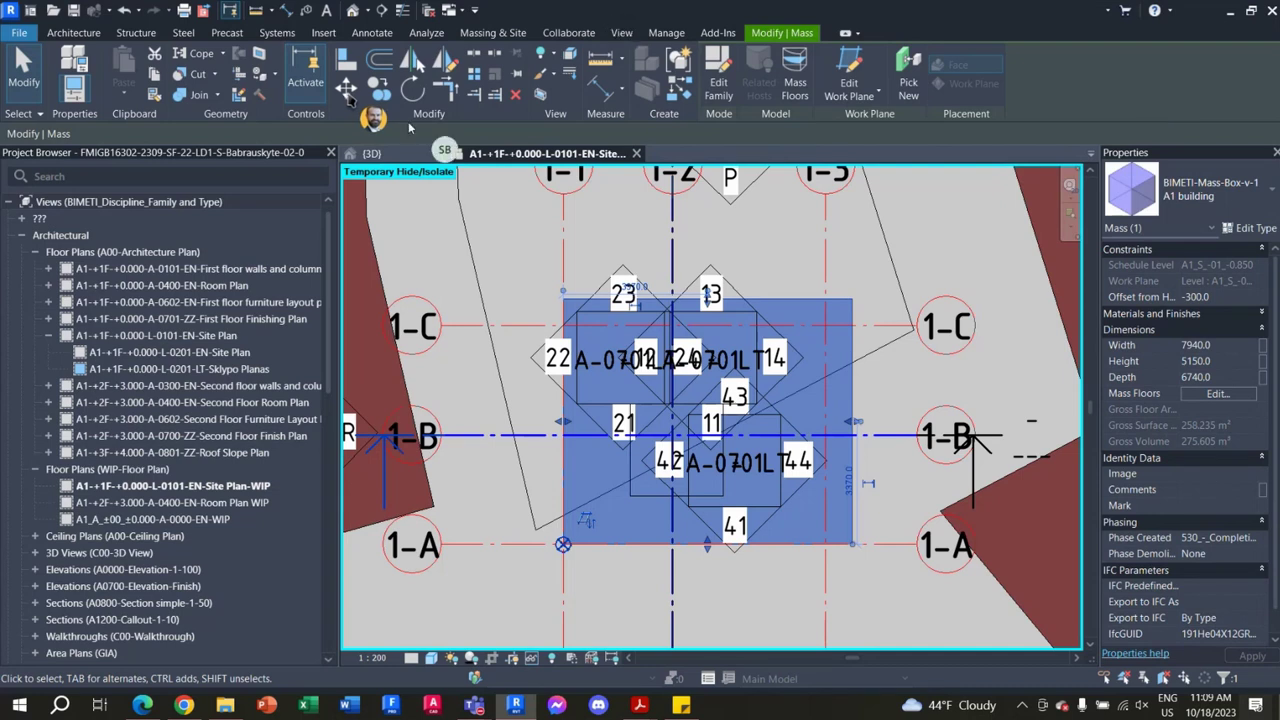
# Step: Move the box mass 370 from its top-right corner toward grid line 1-C
pyautogui.click(350, 95)
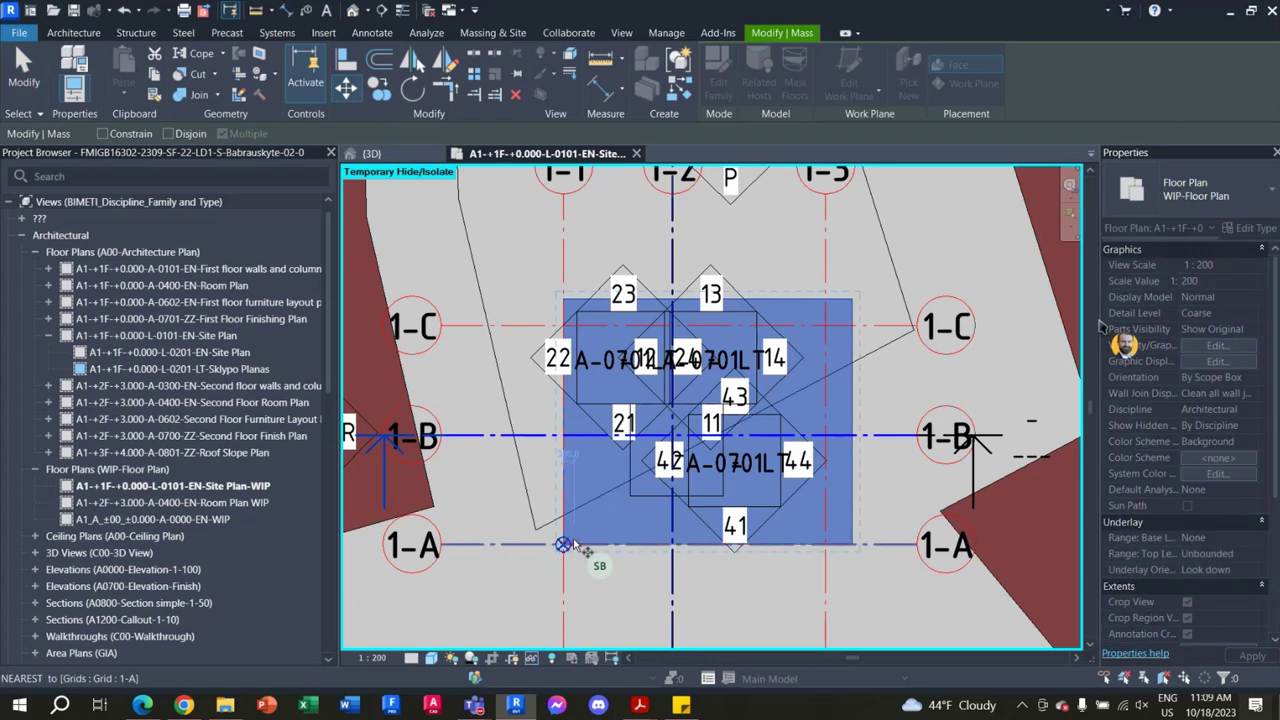
pyautogui.click(851, 300)
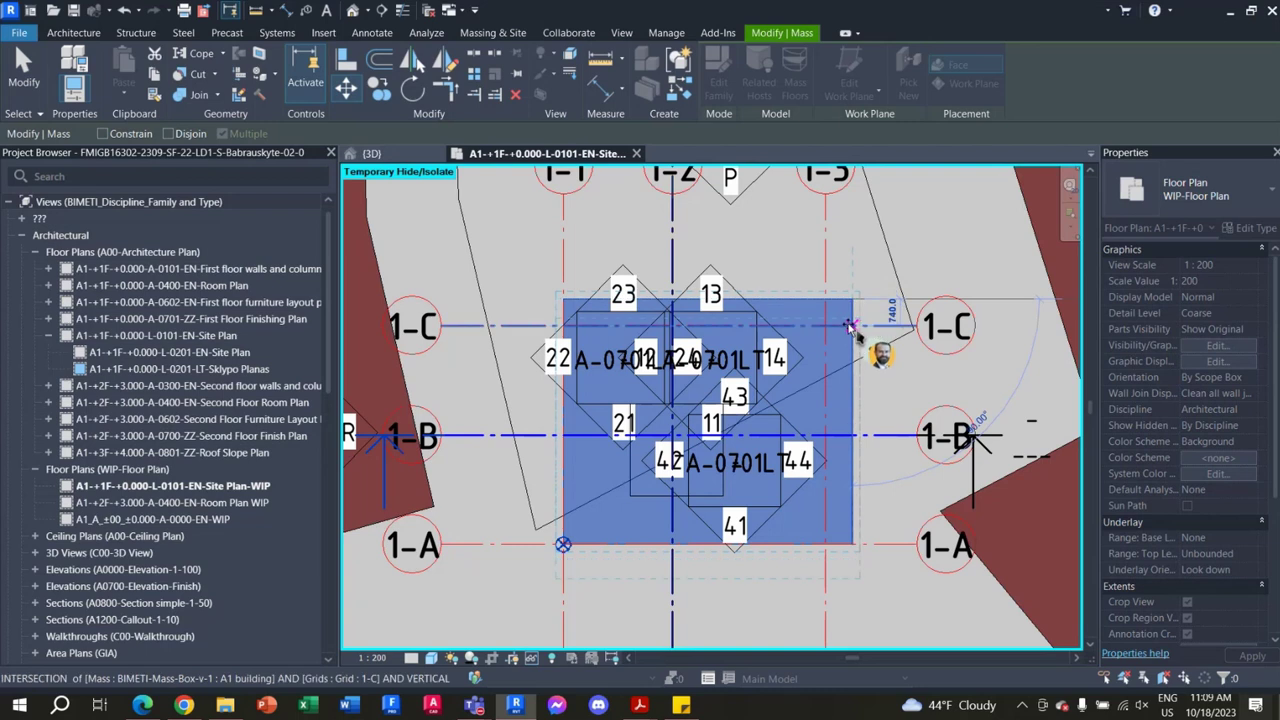
pyautogui.scroll(3, 851, 327)
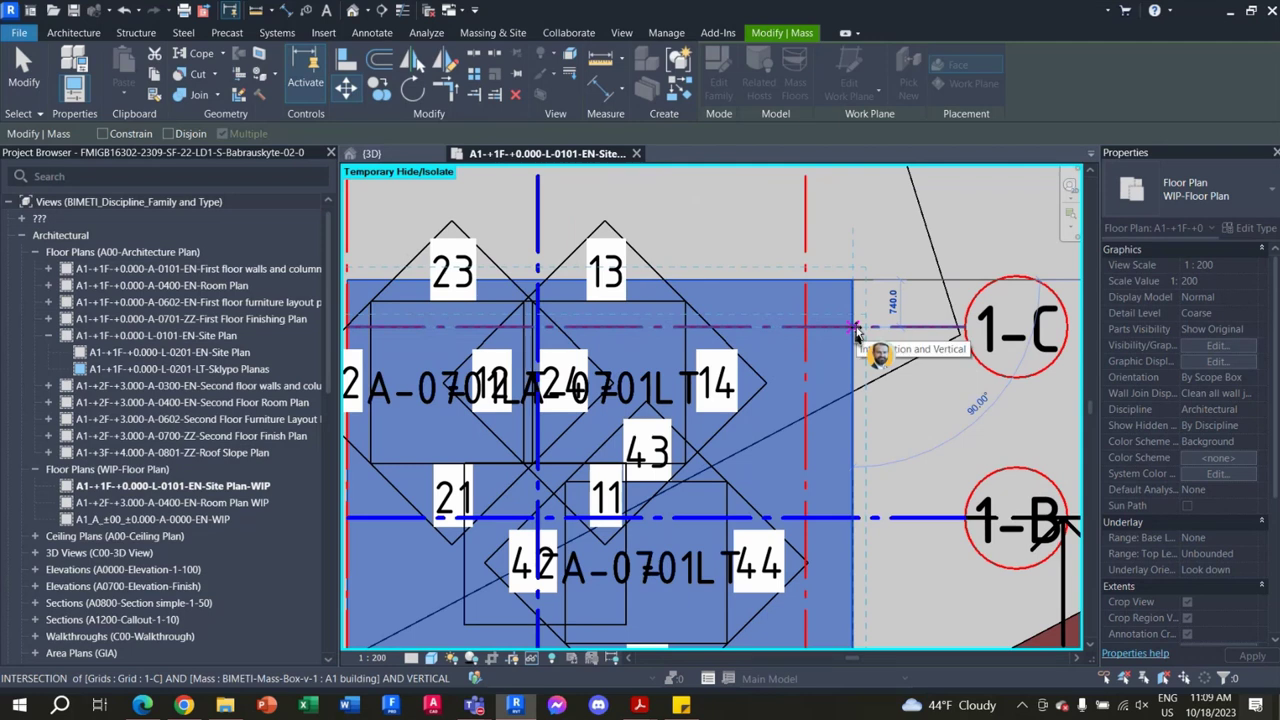
pyautogui.write('370')
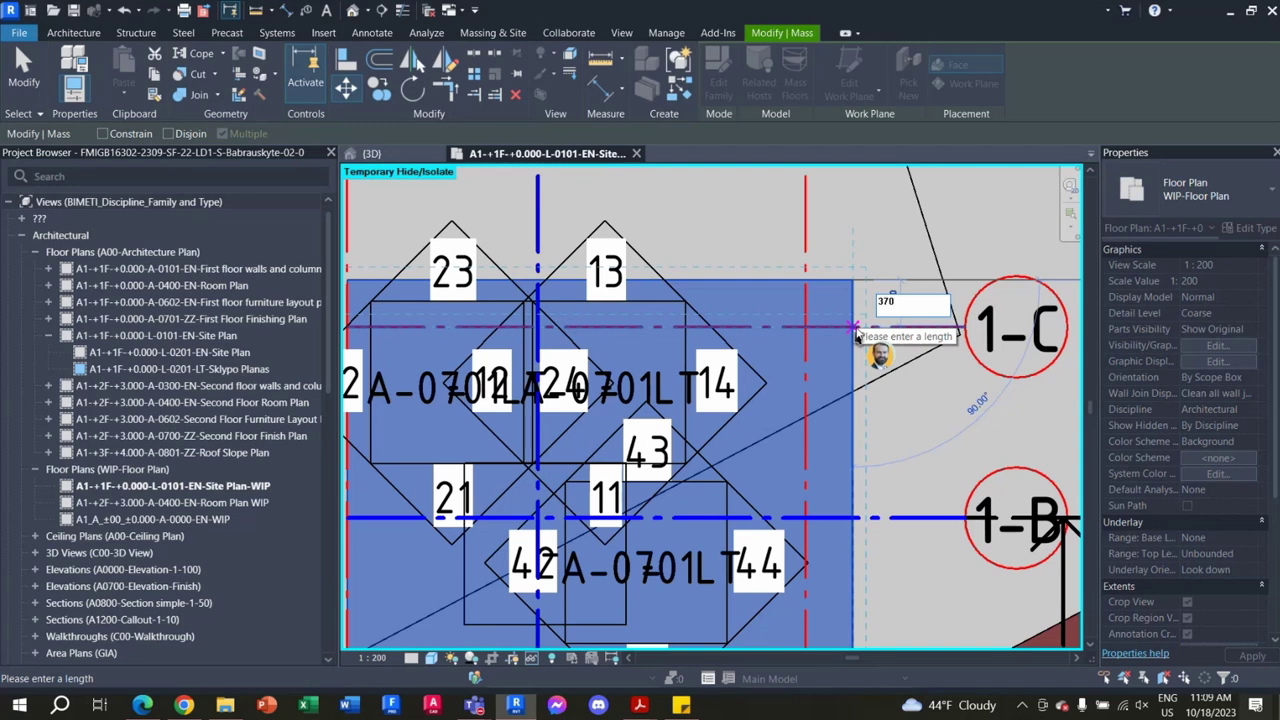
pyautogui.press('Return')
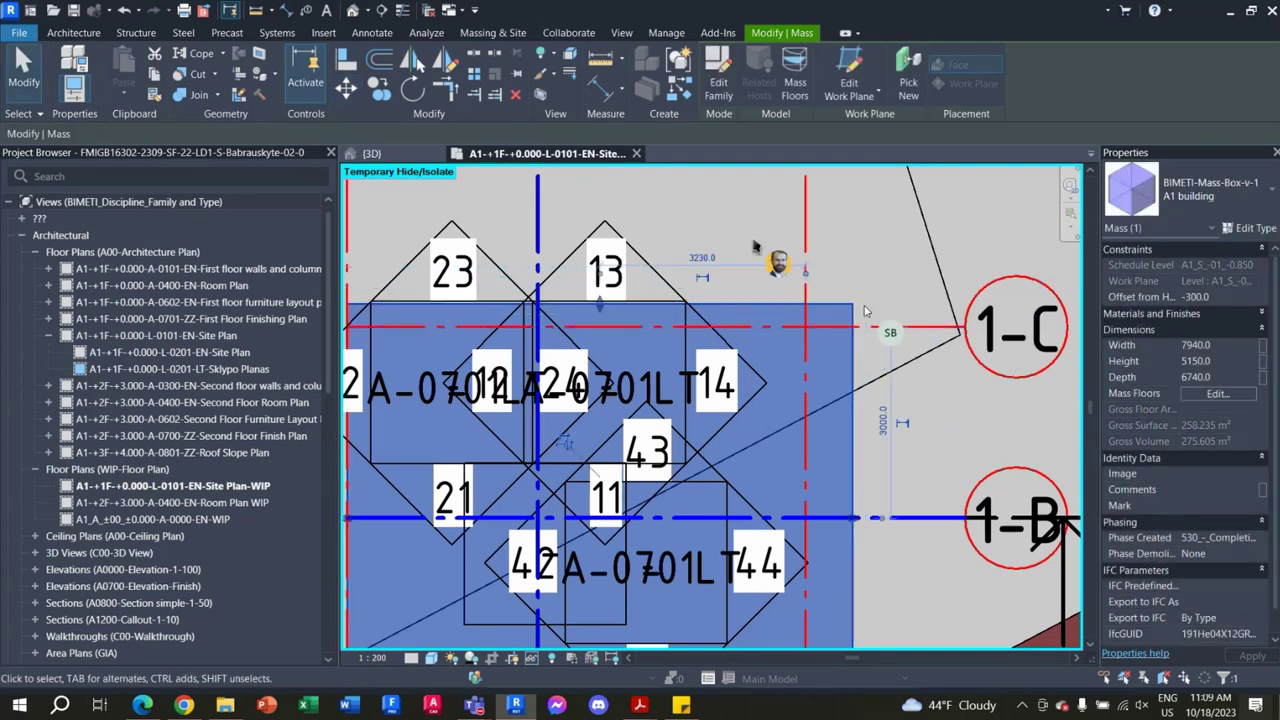
pyautogui.scroll(-2, 865, 311)
pyautogui.scroll(1, 830, 572)
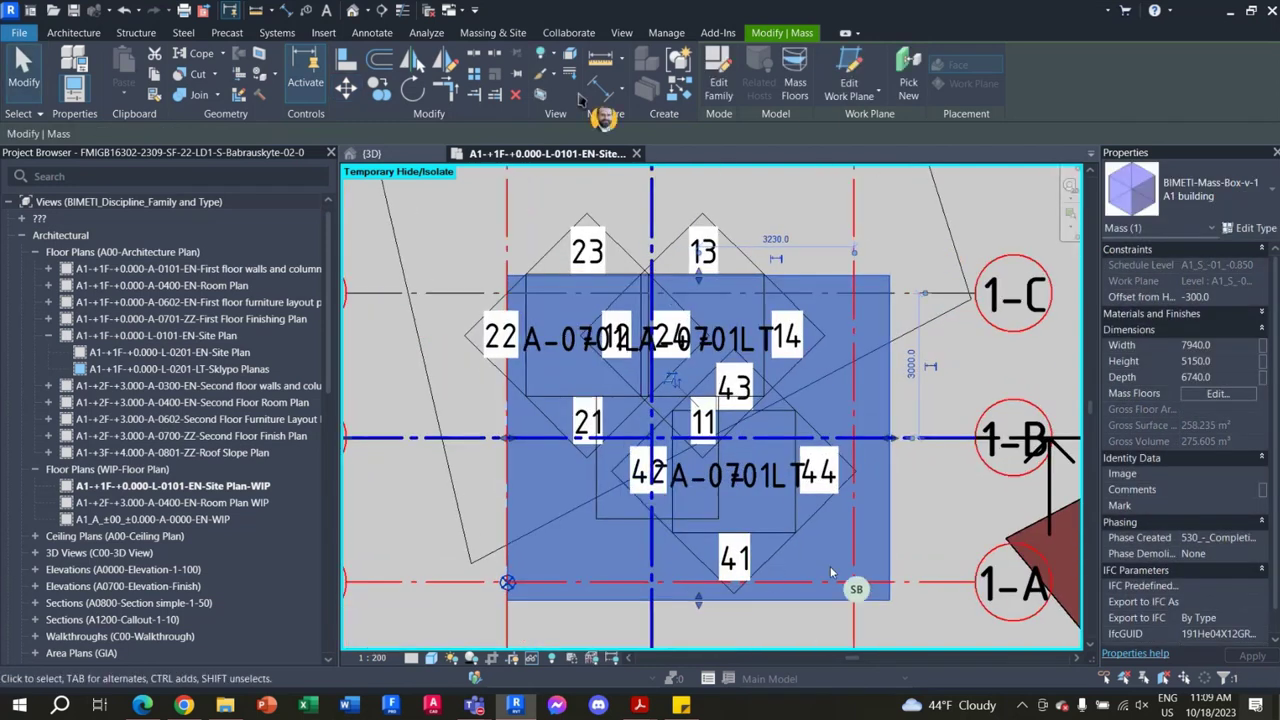
pyautogui.scroll(1, 729, 619)
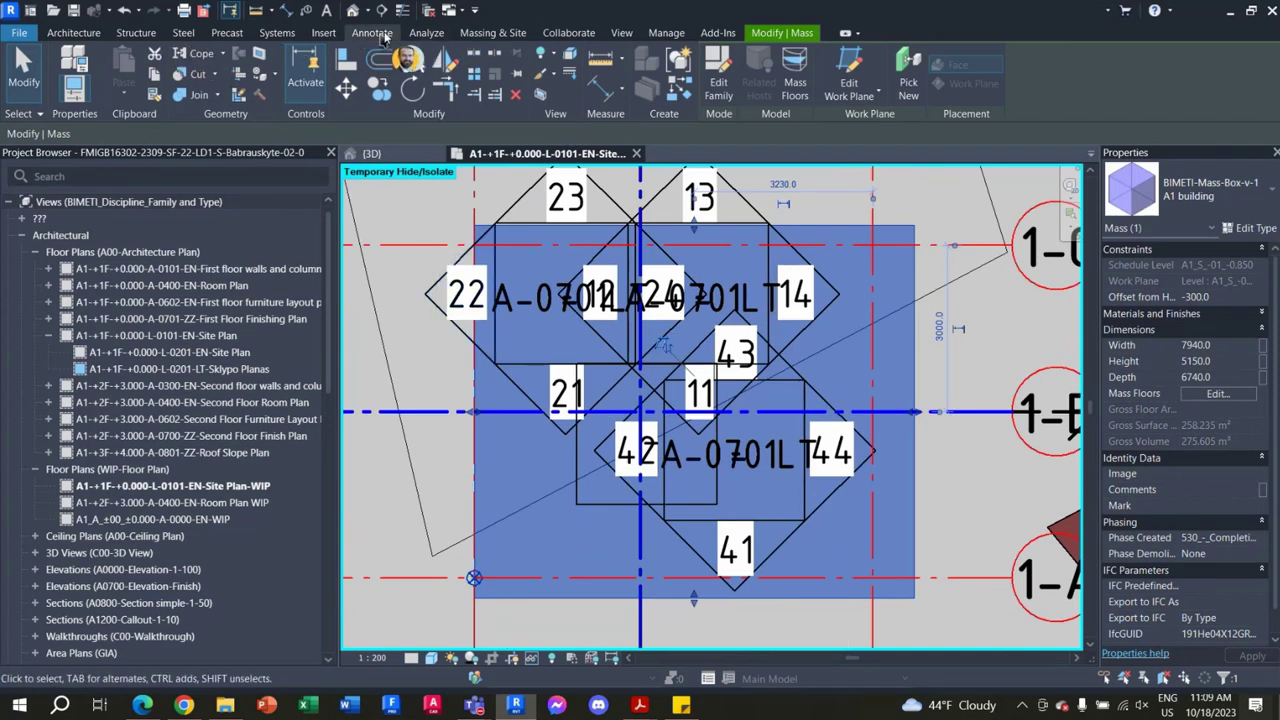
# Step: Add an aligned 370 dimension between the mass top edge and grid 1-C
pyautogui.click(383, 37)
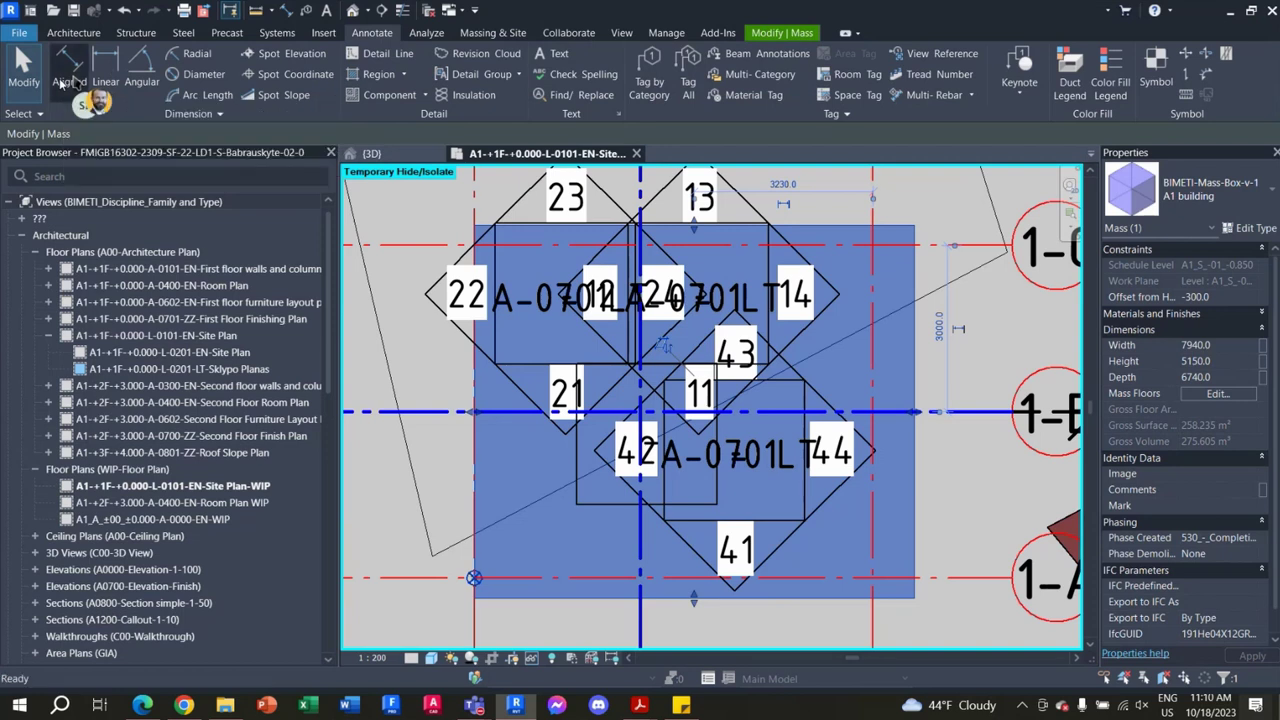
pyautogui.click(62, 80)
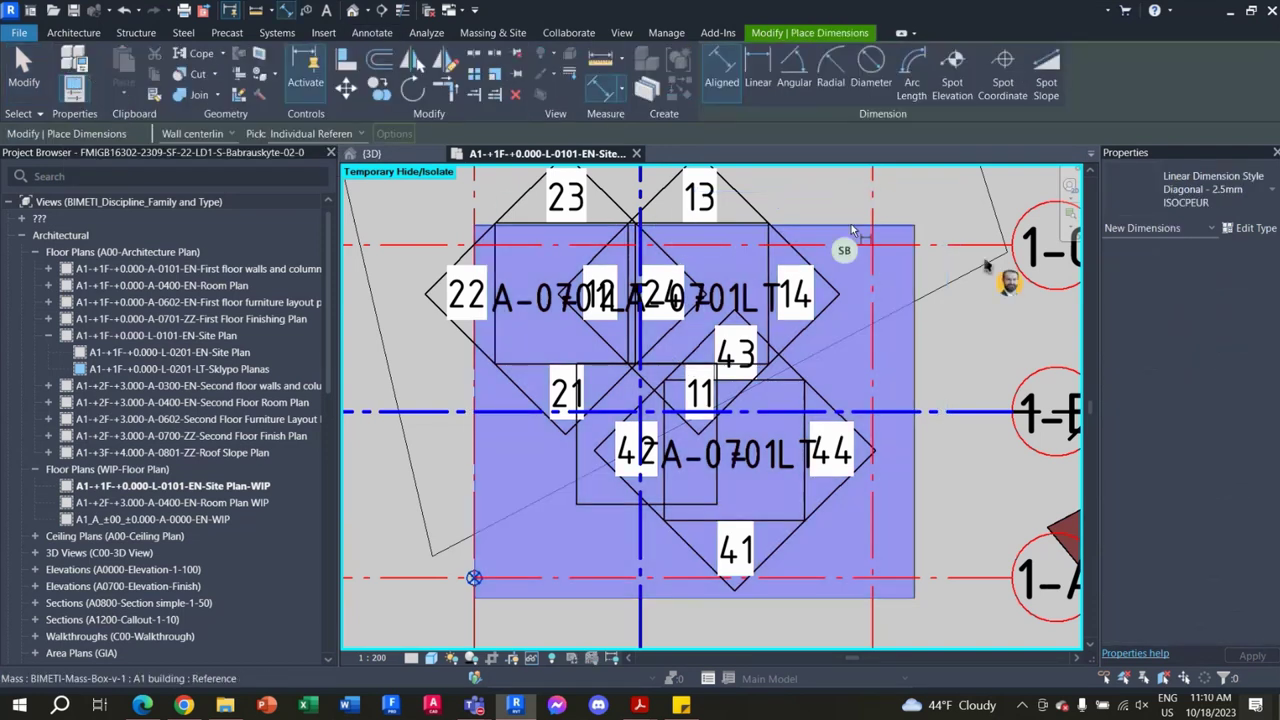
pyautogui.click(912, 233)
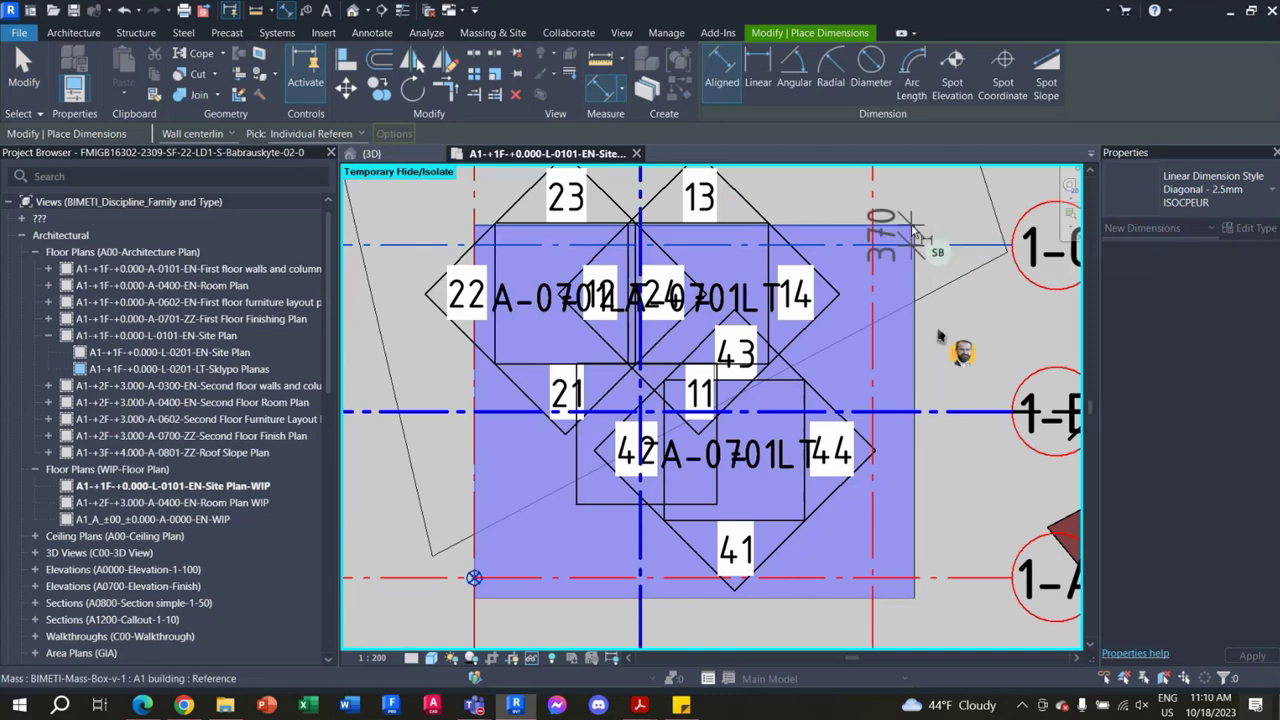
pyautogui.click(1006, 312)
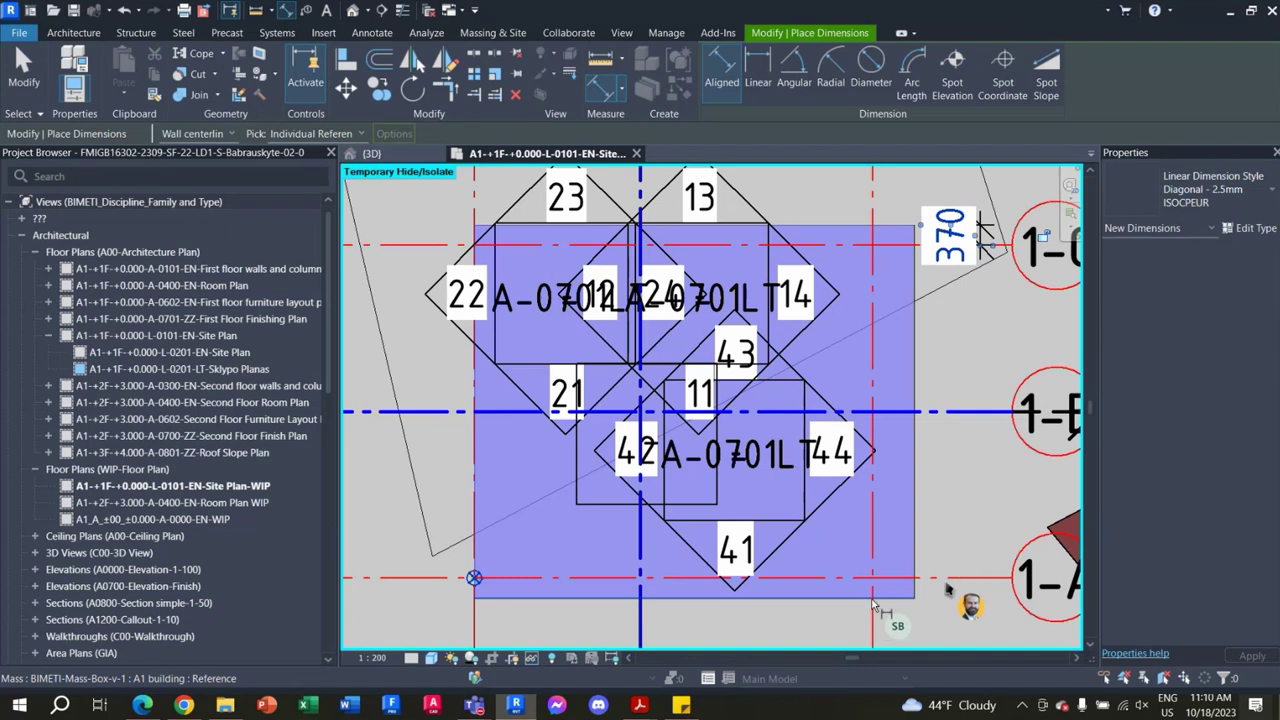
# Step: Add a second 370 dimension between the mass bottom edge and grid 1-A
pyautogui.click(900, 600)
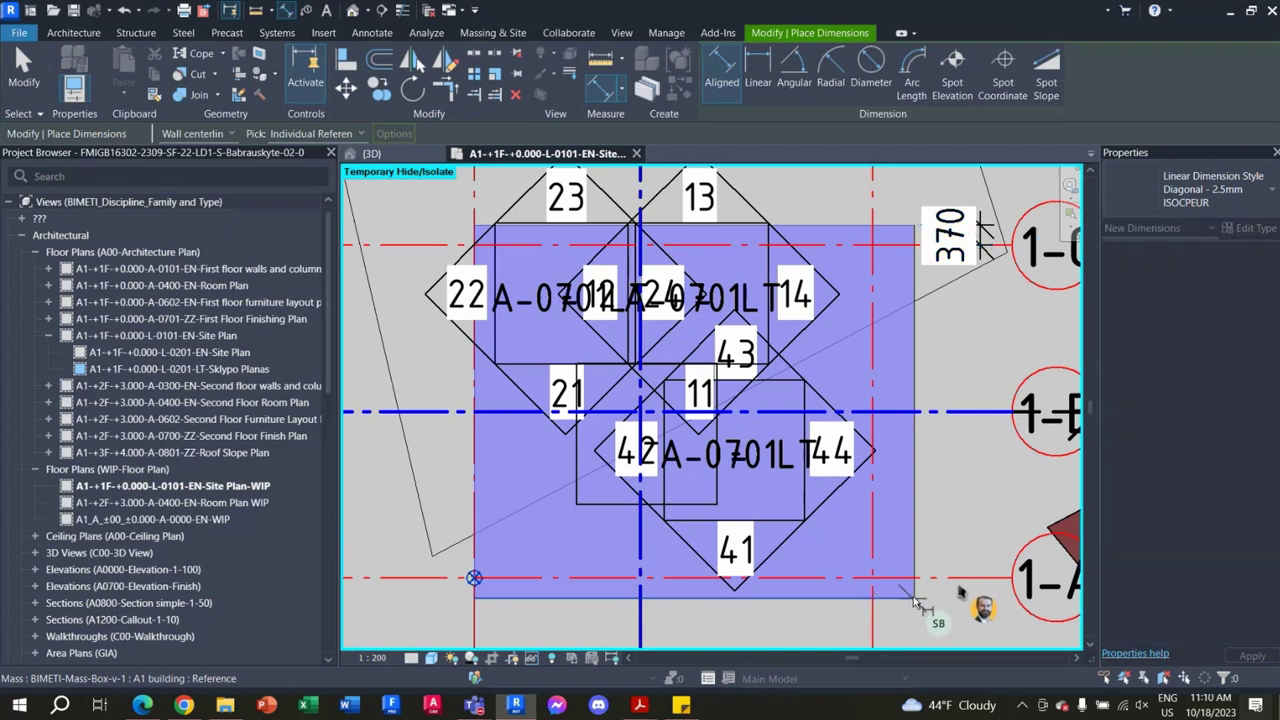
pyautogui.scroll(2, 915, 600)
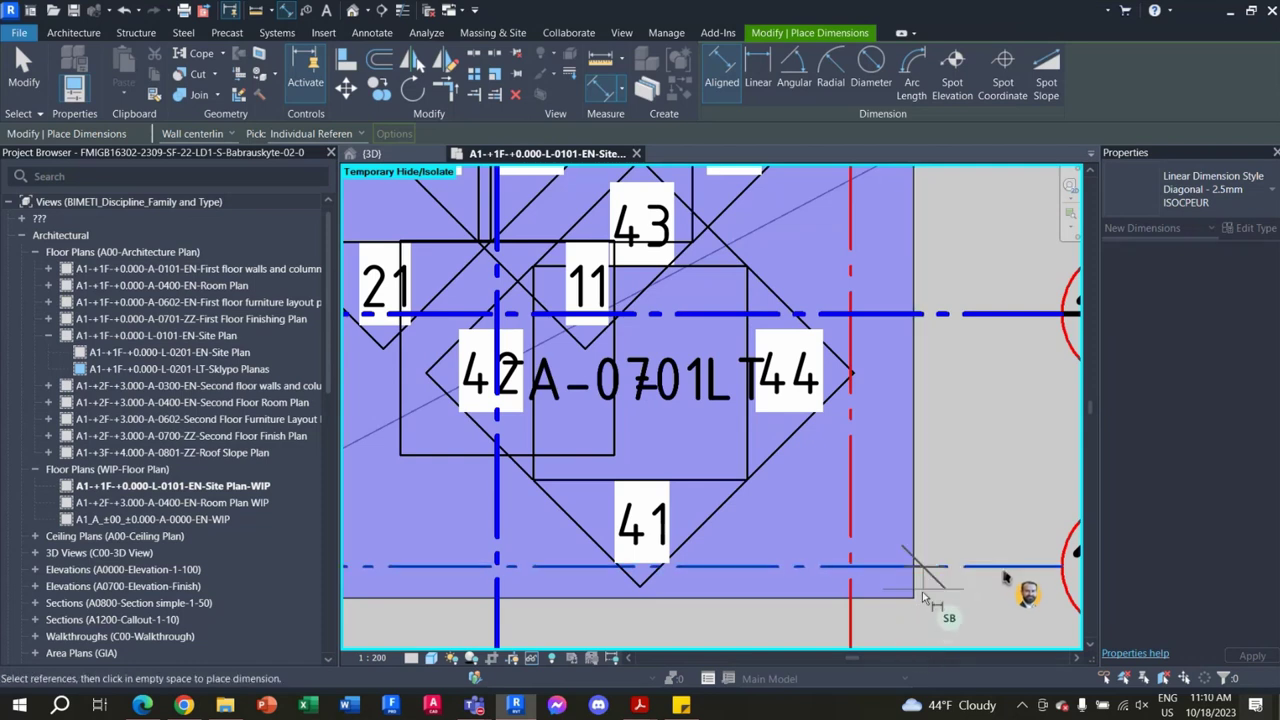
pyautogui.click(915, 600)
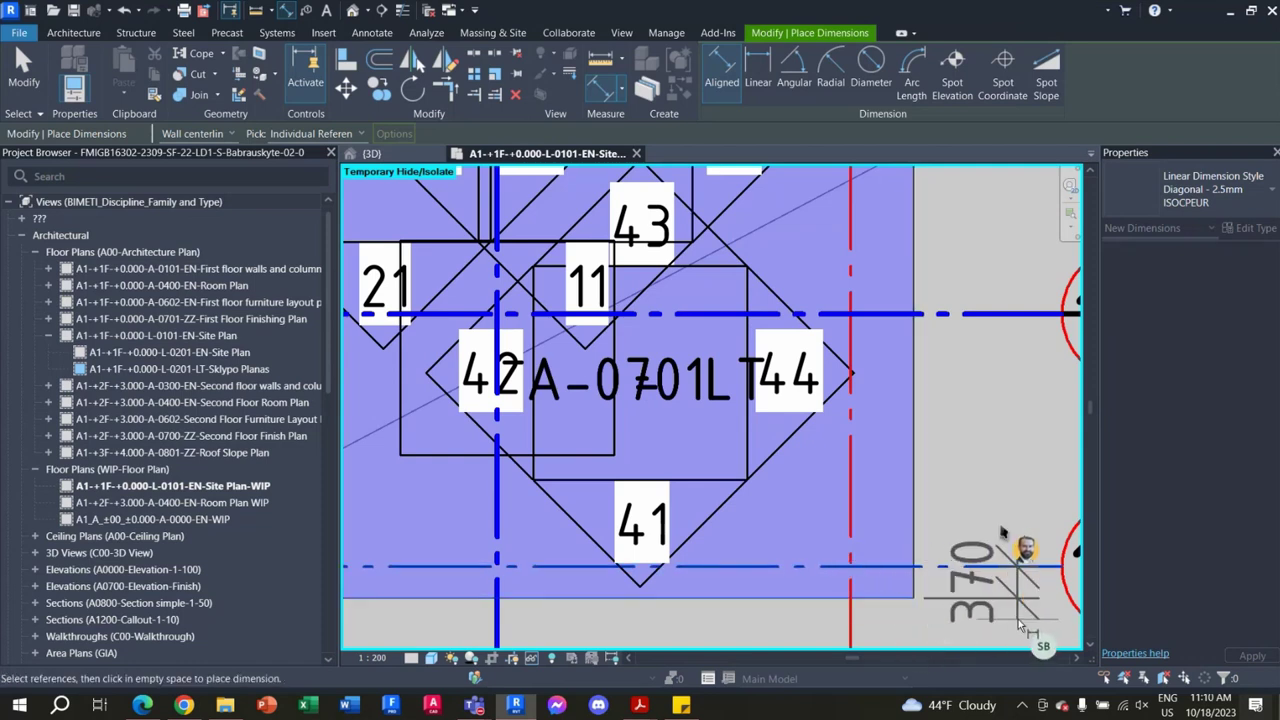
pyautogui.click(1018, 619)
pyautogui.scroll(-3, 985, 585)
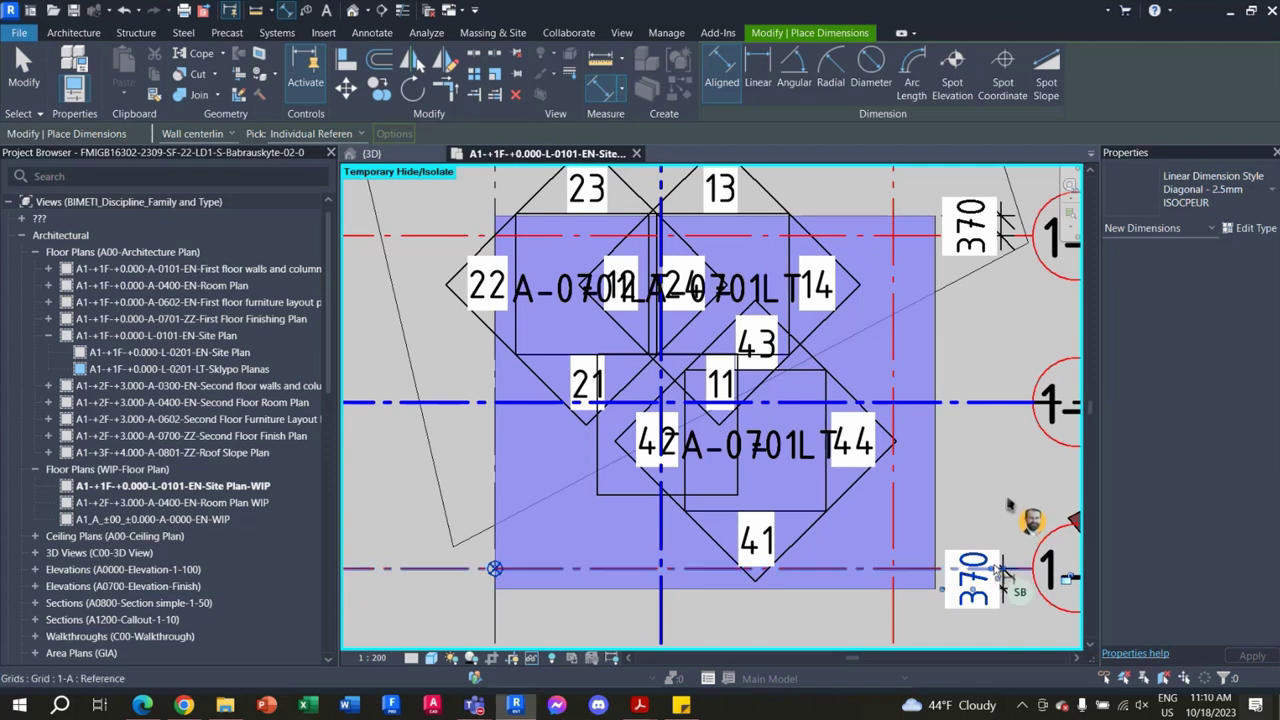
# Step: Drag the lower 370 dimension text beside its dimension line and deselect it
pyautogui.moveTo(1005, 572); pyautogui.dragTo(1000, 535)
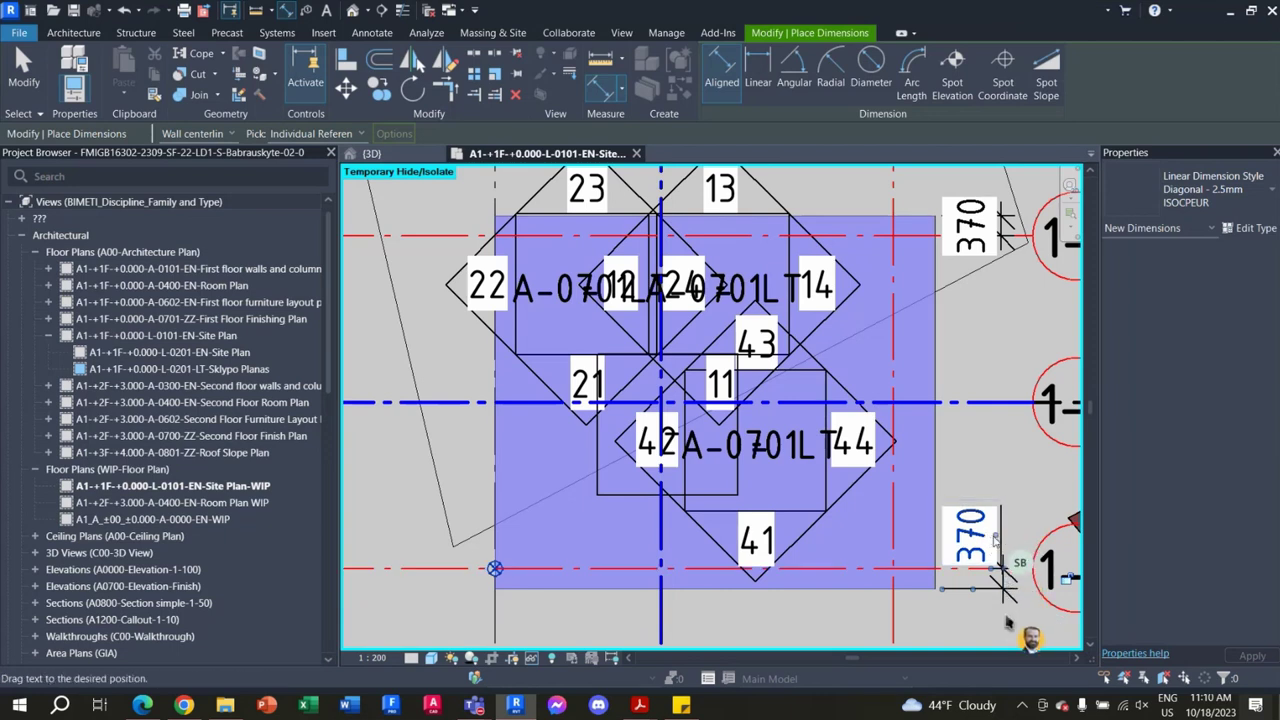
pyautogui.moveTo(1000, 535); pyautogui.dragTo(980, 536)
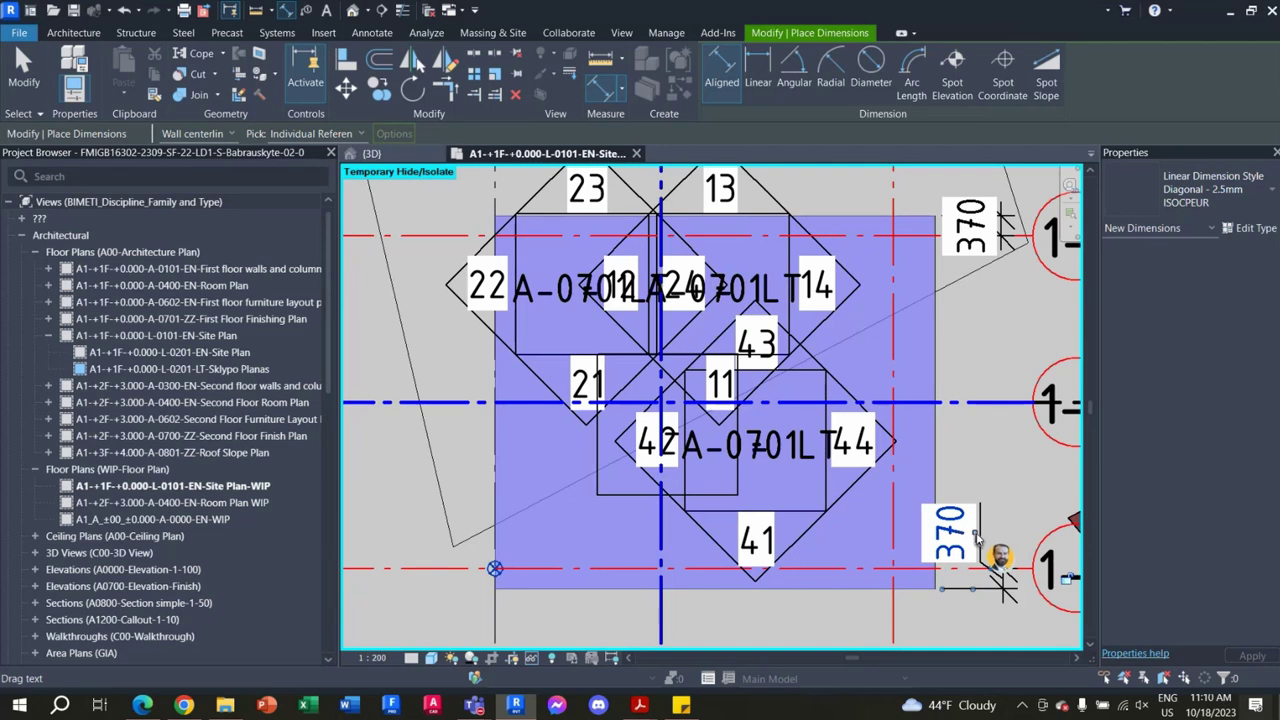
pyautogui.moveTo(976, 540); pyautogui.dragTo(994, 542)
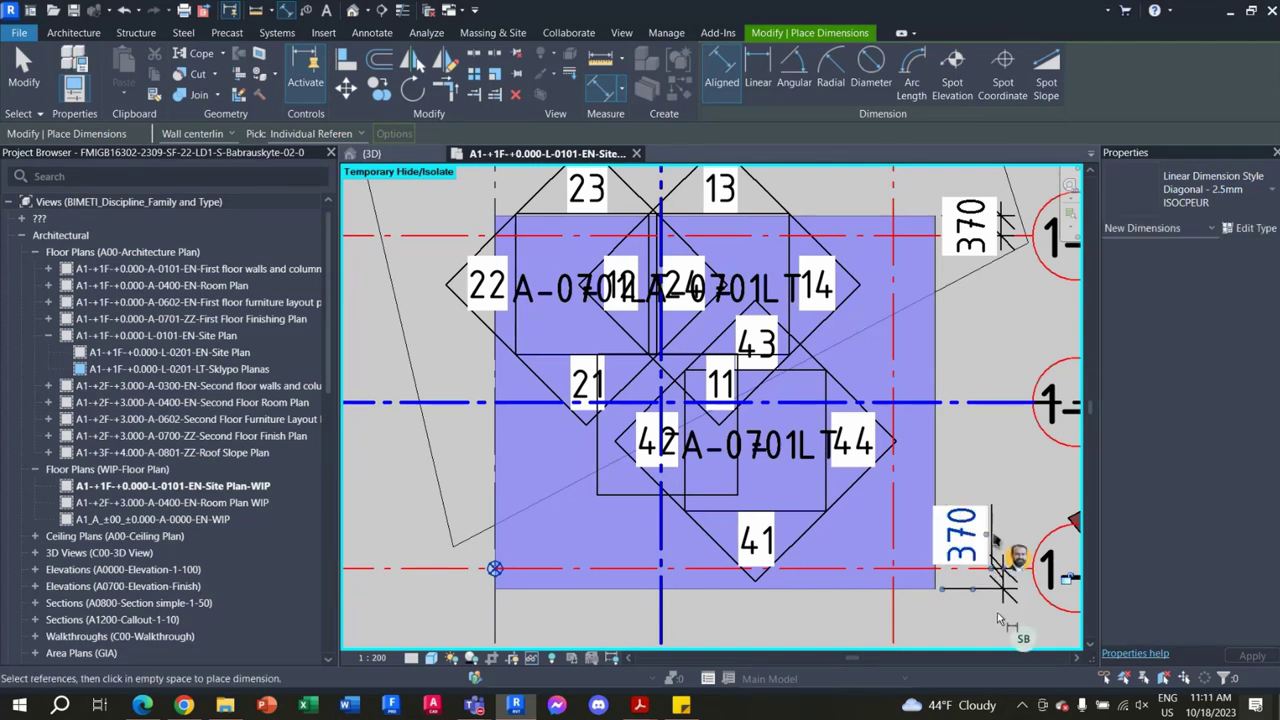
pyautogui.moveTo(990, 540); pyautogui.dragTo(1003, 538)
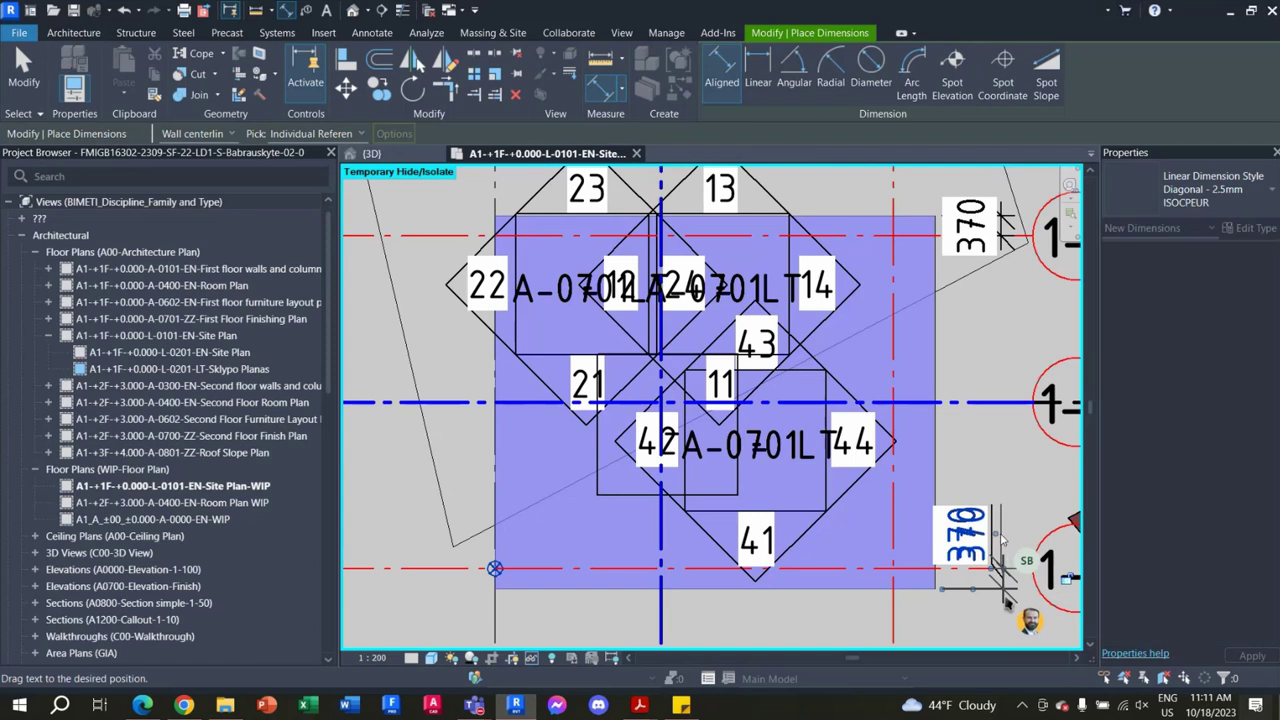
pyautogui.moveTo(1005, 598)
pyautogui.mouseDown()
pyautogui.moveTo(1012, 518)
pyautogui.moveTo(1008, 530)
pyautogui.mouseUp()
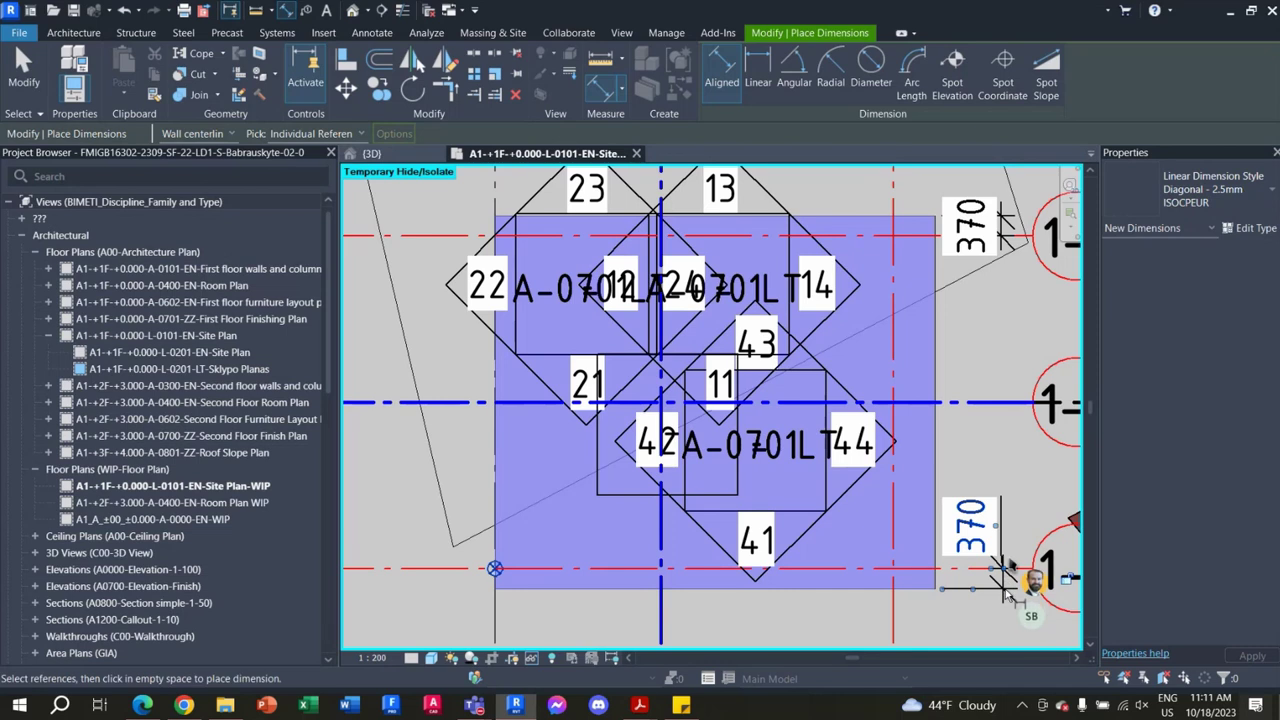
pyautogui.scroll(3, 1005, 632)
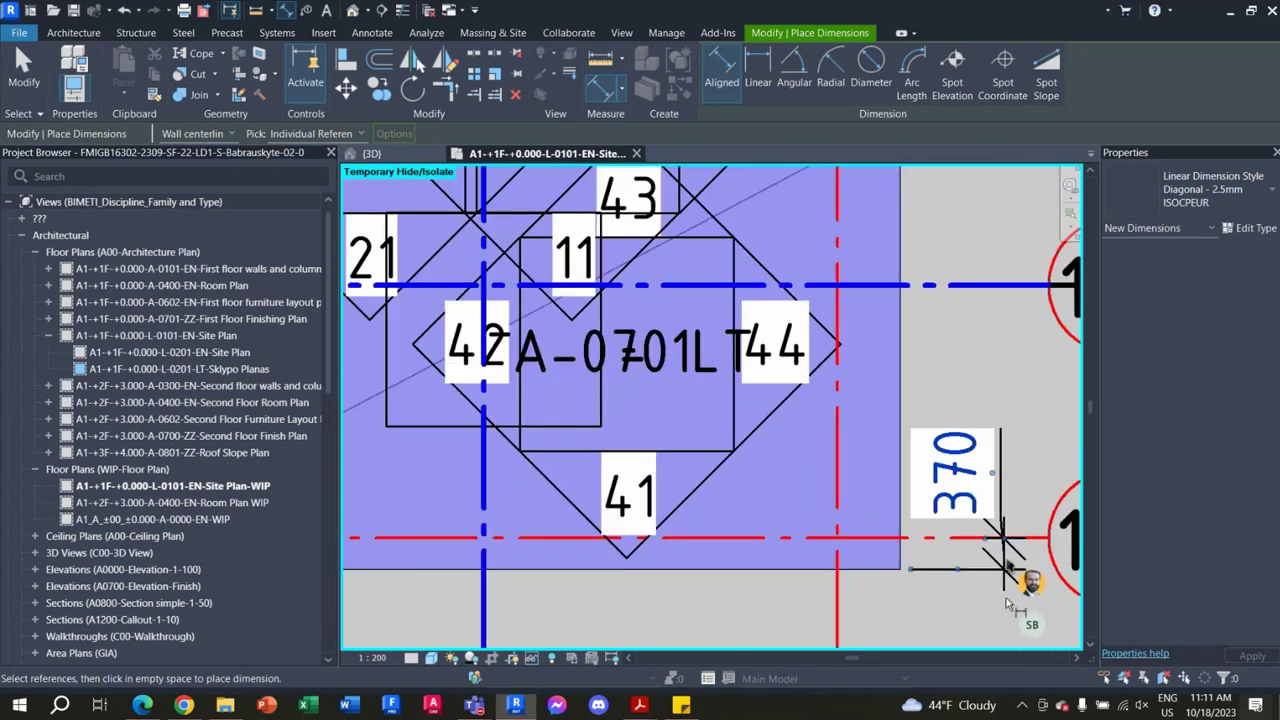
pyautogui.scroll(1, 1010, 572)
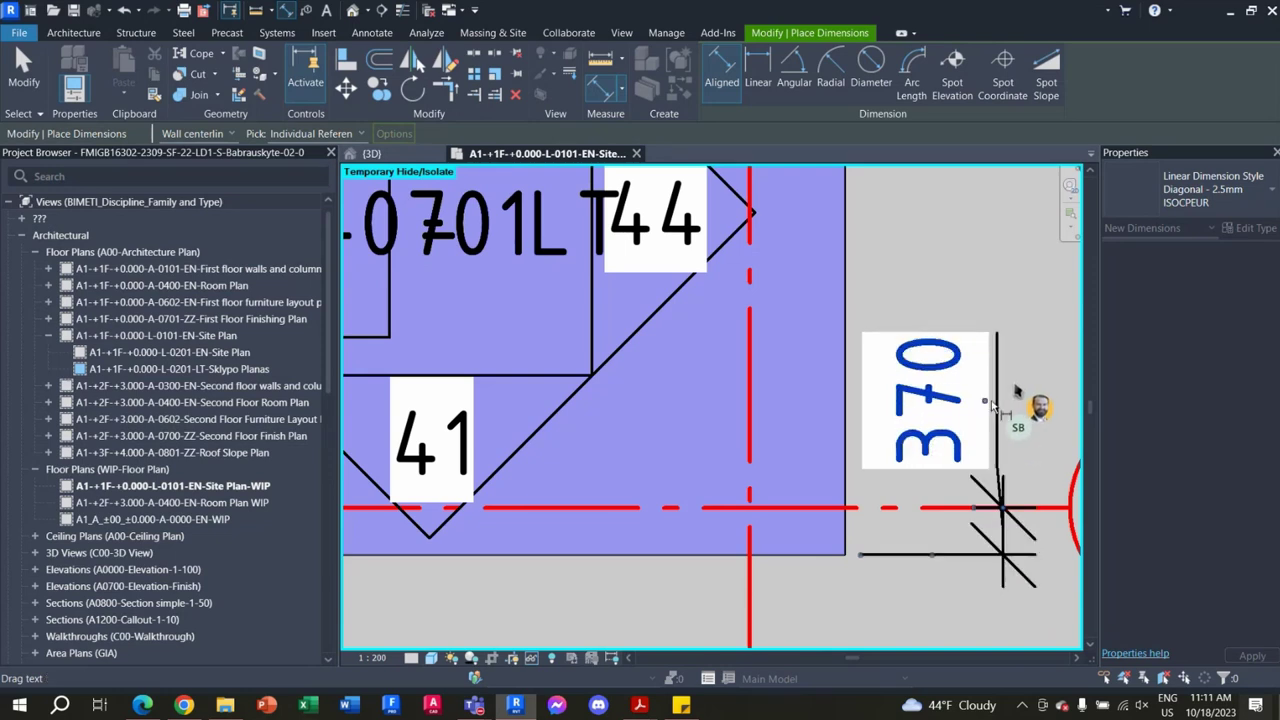
pyautogui.scroll(2, 990, 402)
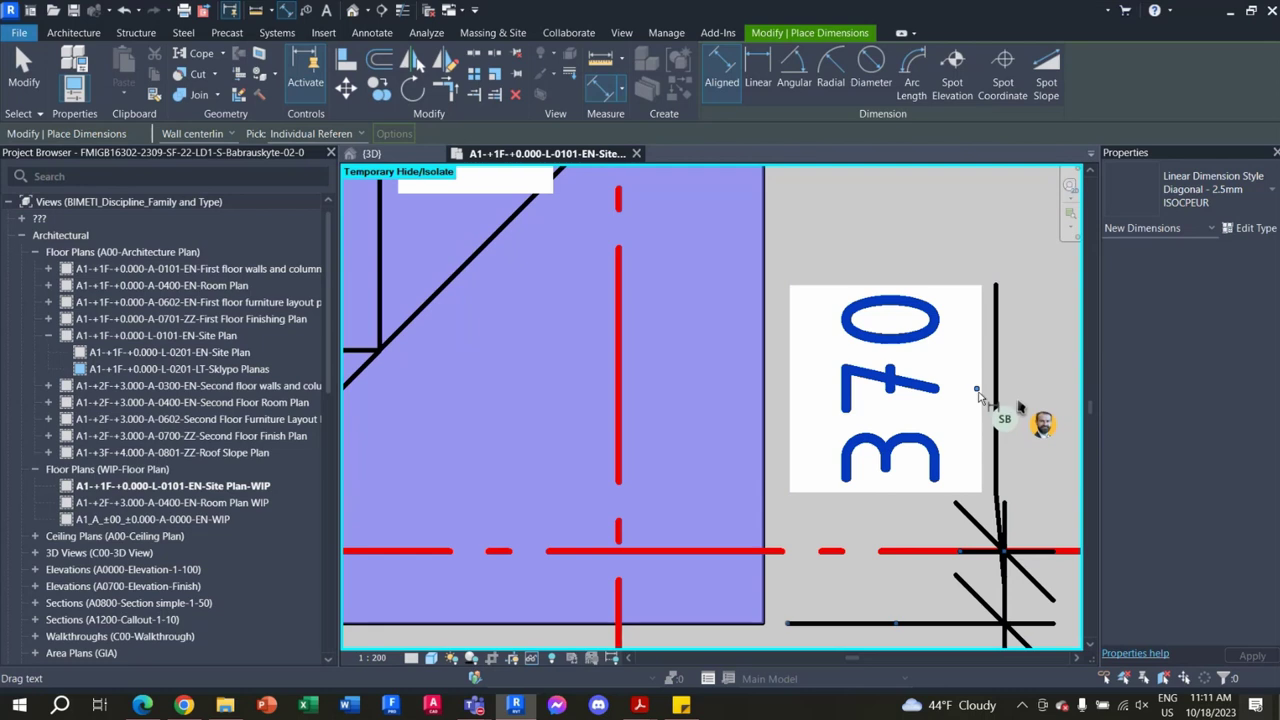
pyautogui.moveTo(977, 389); pyautogui.dragTo(993, 389)
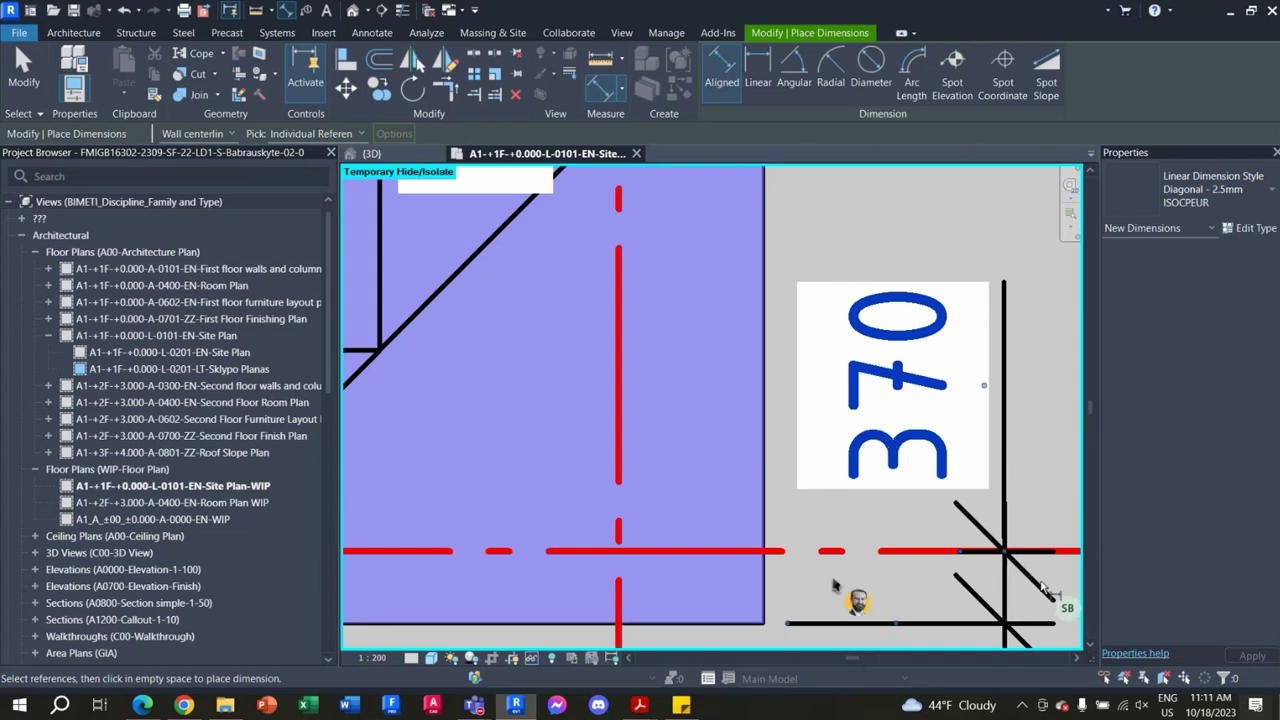
pyautogui.scroll(-2, 1042, 590)
pyautogui.scroll(-2, 1041, 588)
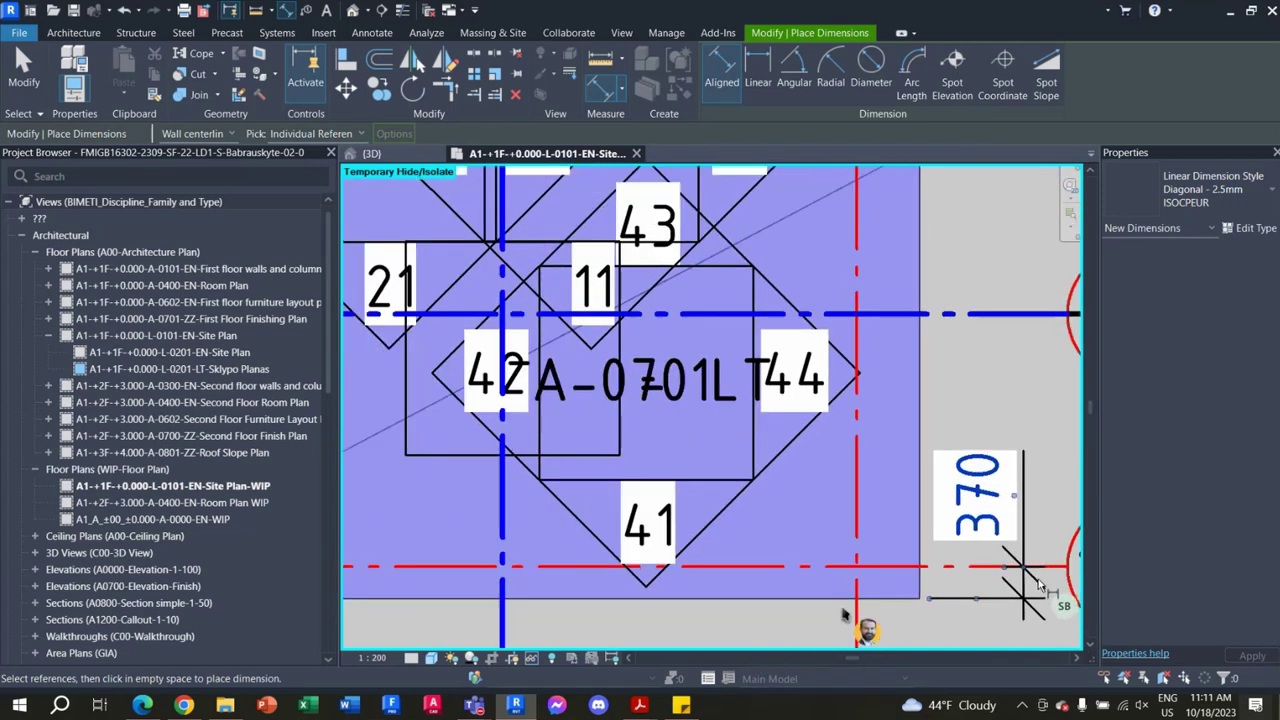
pyautogui.scroll(-1, 1040, 587)
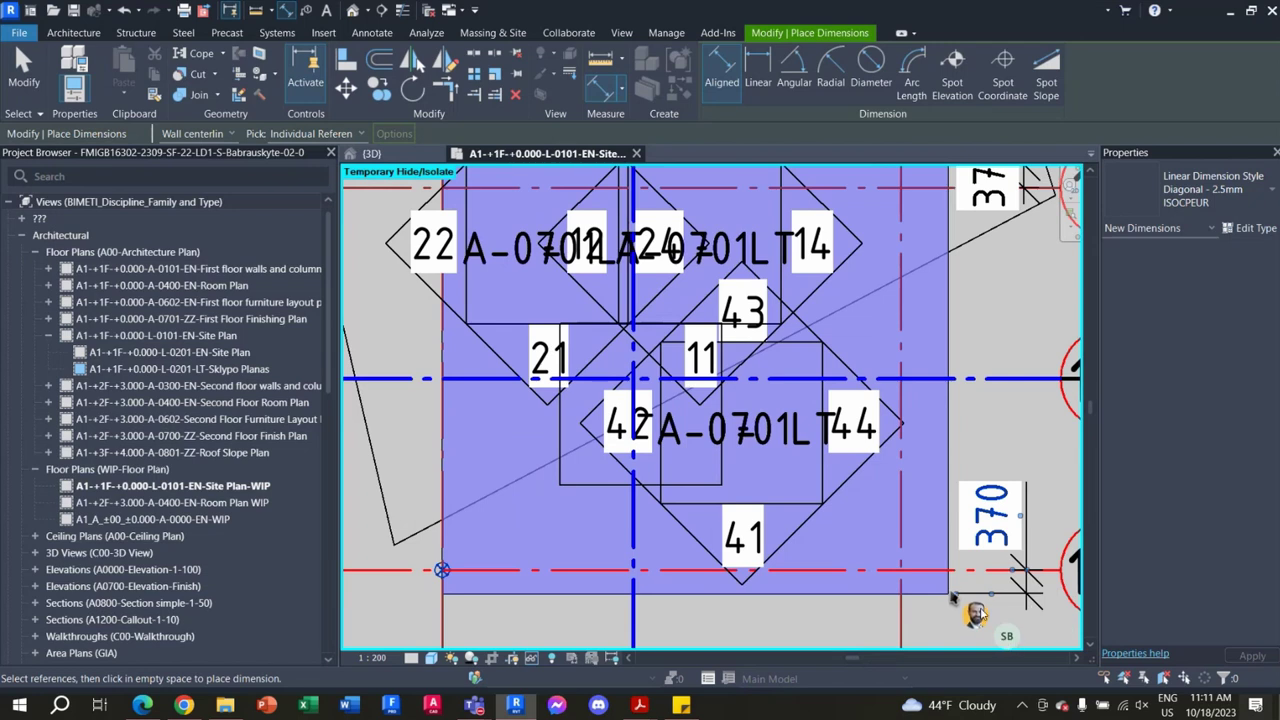
pyautogui.scroll(1, 983, 607)
pyautogui.scroll(3, 983, 607)
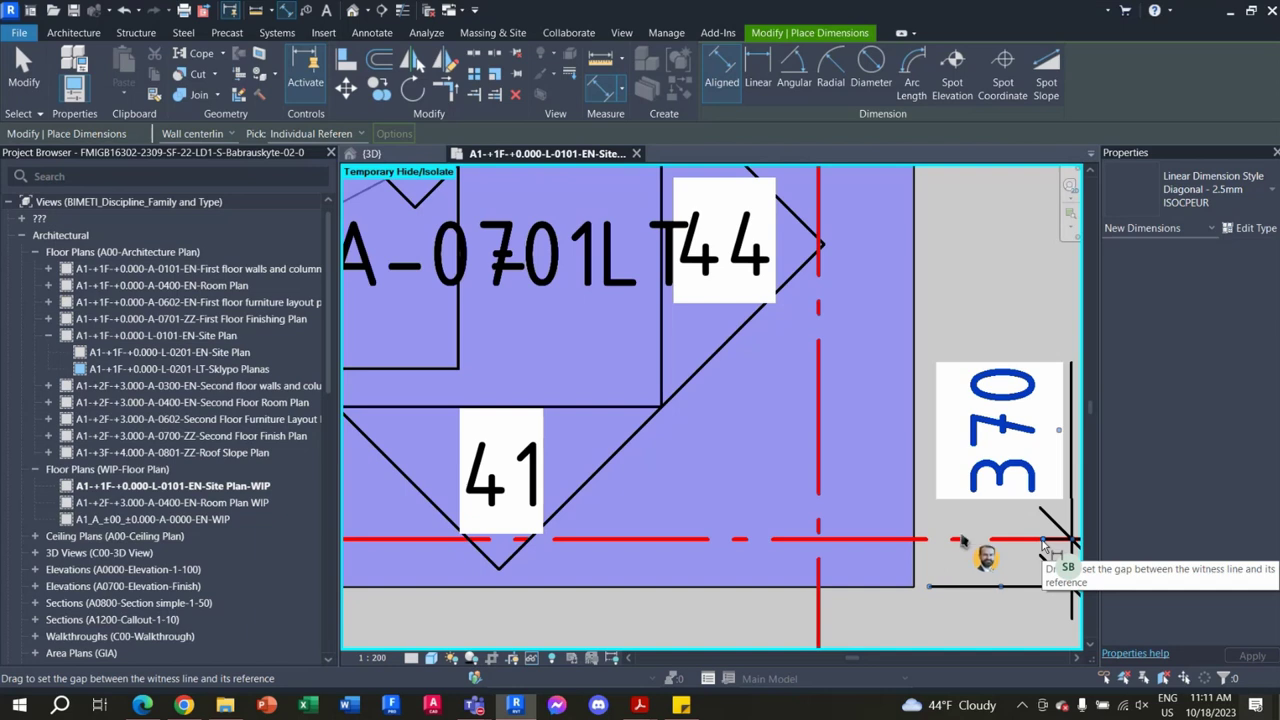
pyautogui.scroll(-2, 1040, 548)
pyautogui.scroll(-1, 1040, 552)
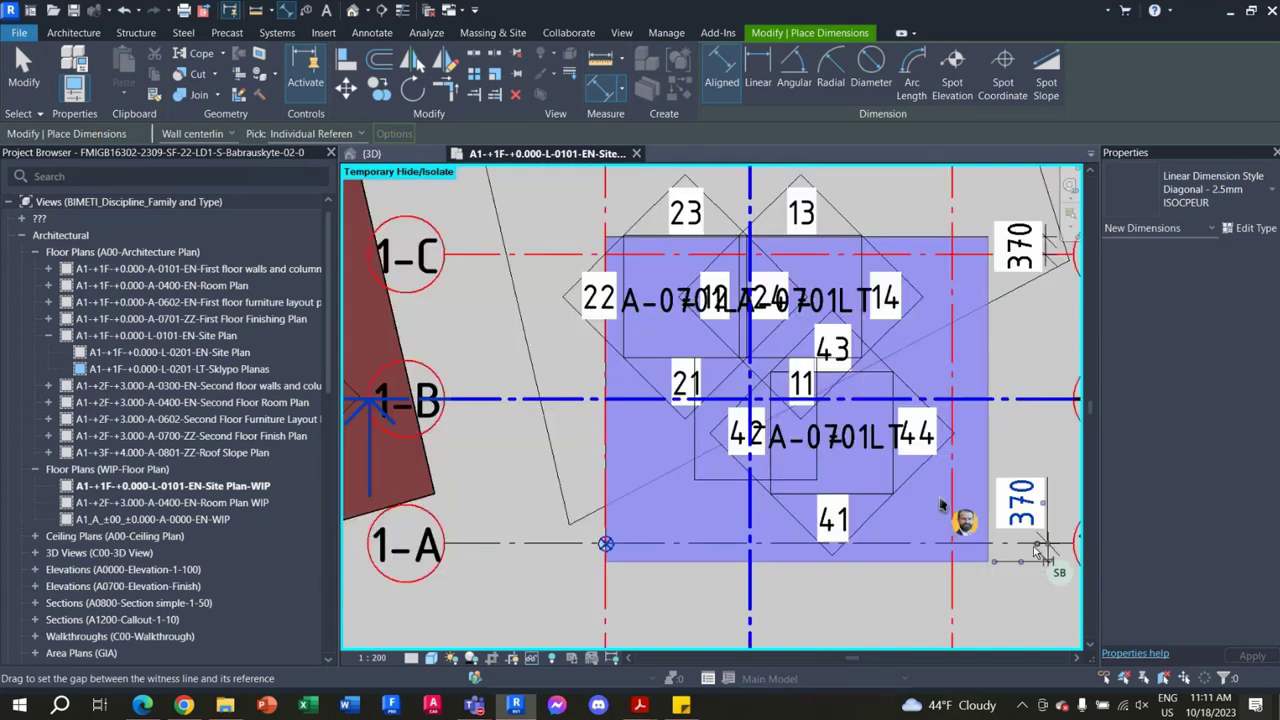
pyautogui.scroll(-1, 1040, 552)
pyautogui.scroll(-1, 1045, 540)
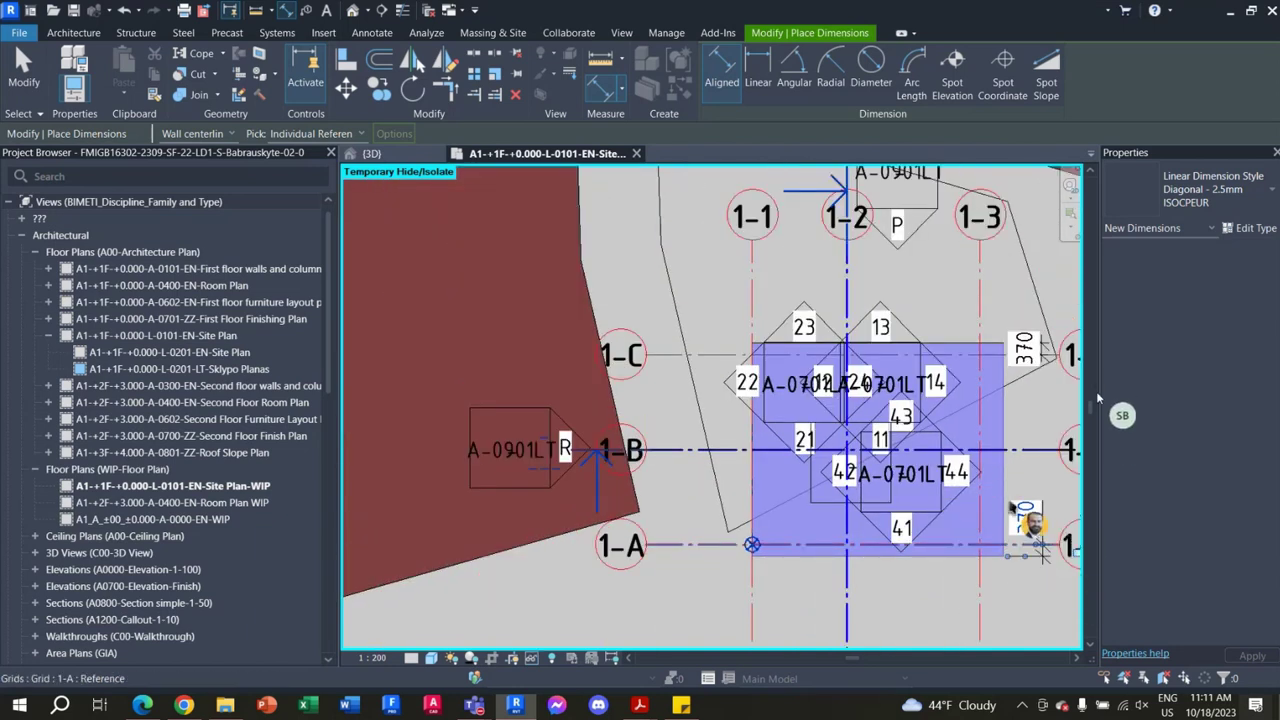
pyautogui.scroll(1, 1060, 365)
pyautogui.scroll(1, 1045, 360)
pyautogui.scroll(1, 1042, 362)
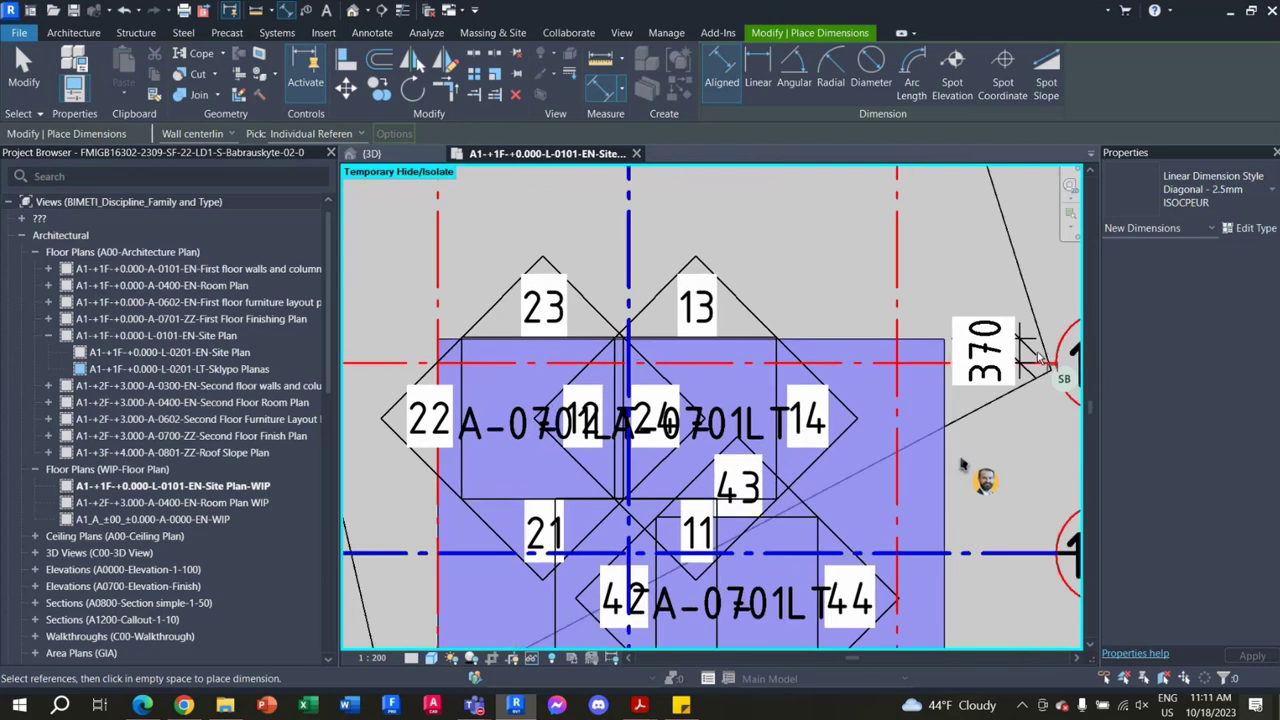
pyautogui.scroll(-2, 1035, 410)
pyautogui.scroll(-1, 945, 482)
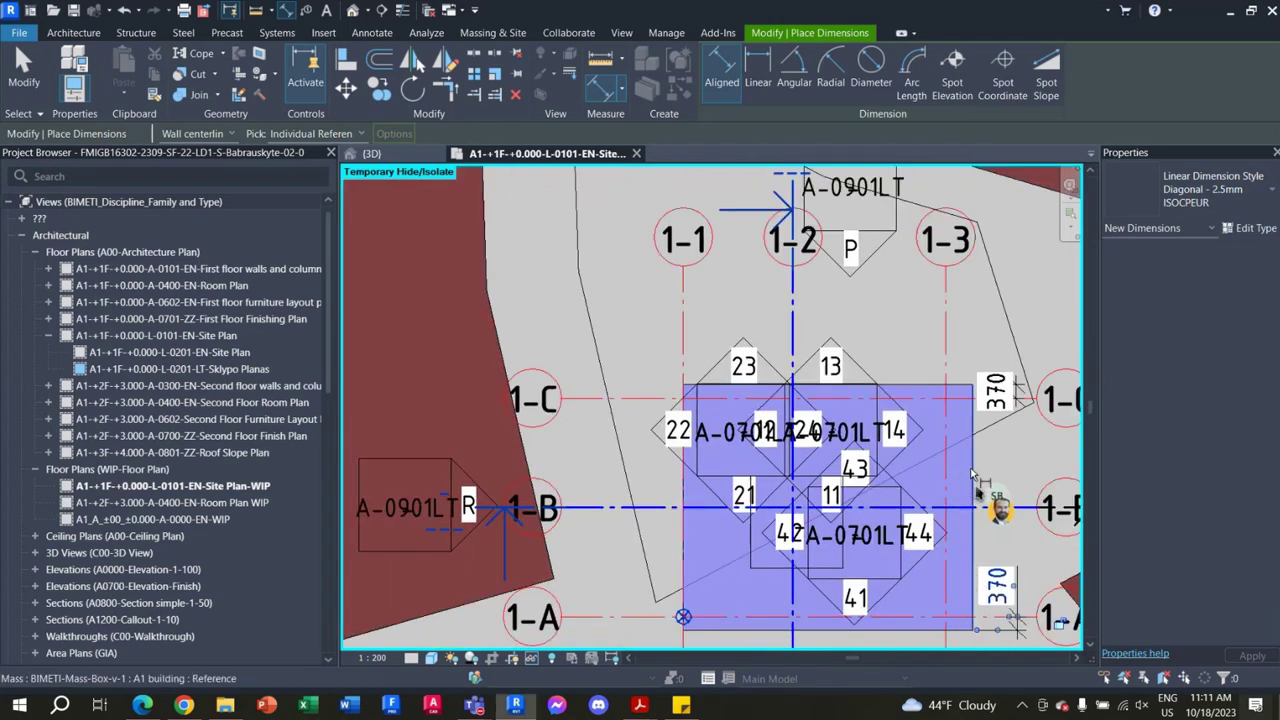
pyautogui.click(974, 486)
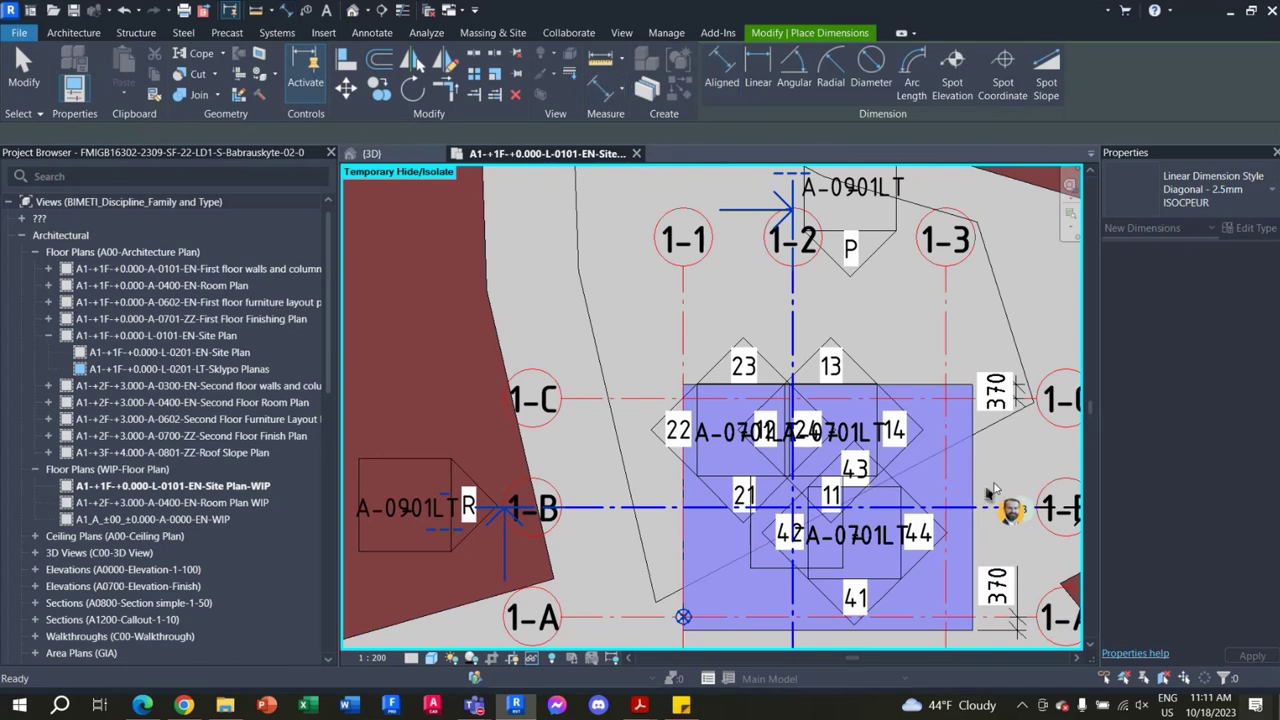
# Step: Move the building box mass 370 mm left toward the grid 1-3 intersection
pyautogui.press('Escape')
pyautogui.press('Escape')
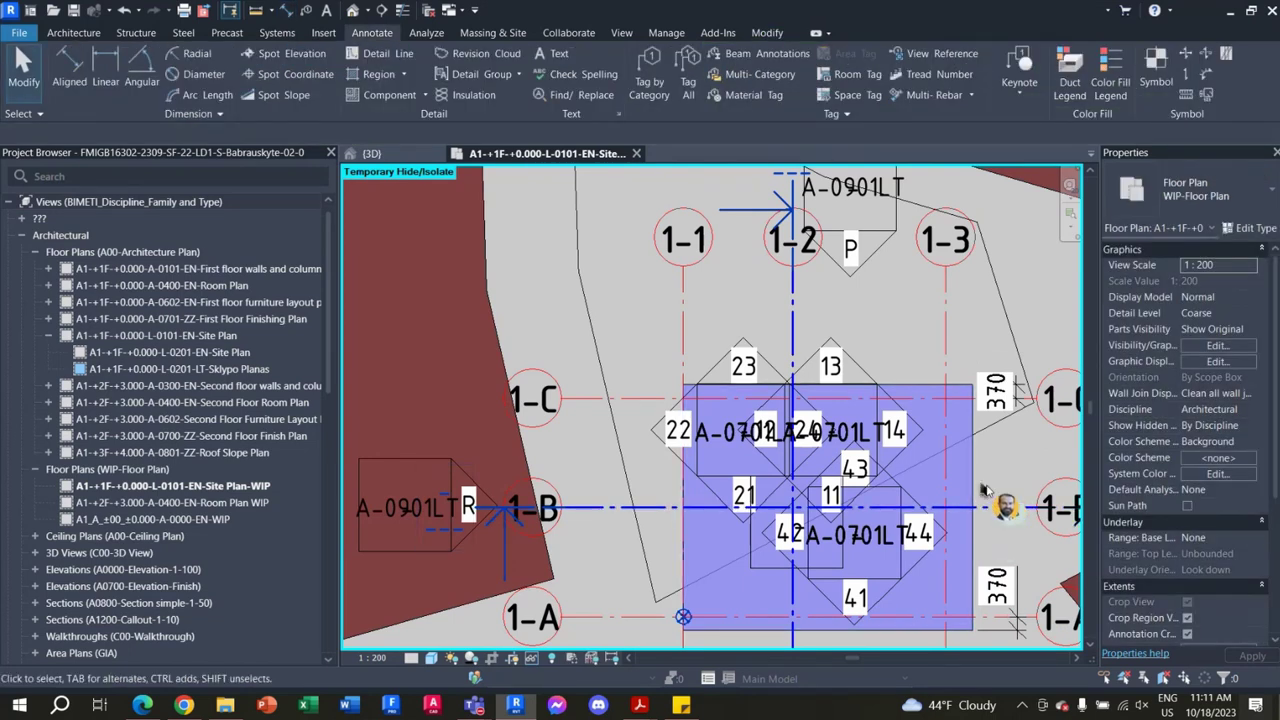
pyautogui.click(976, 472)
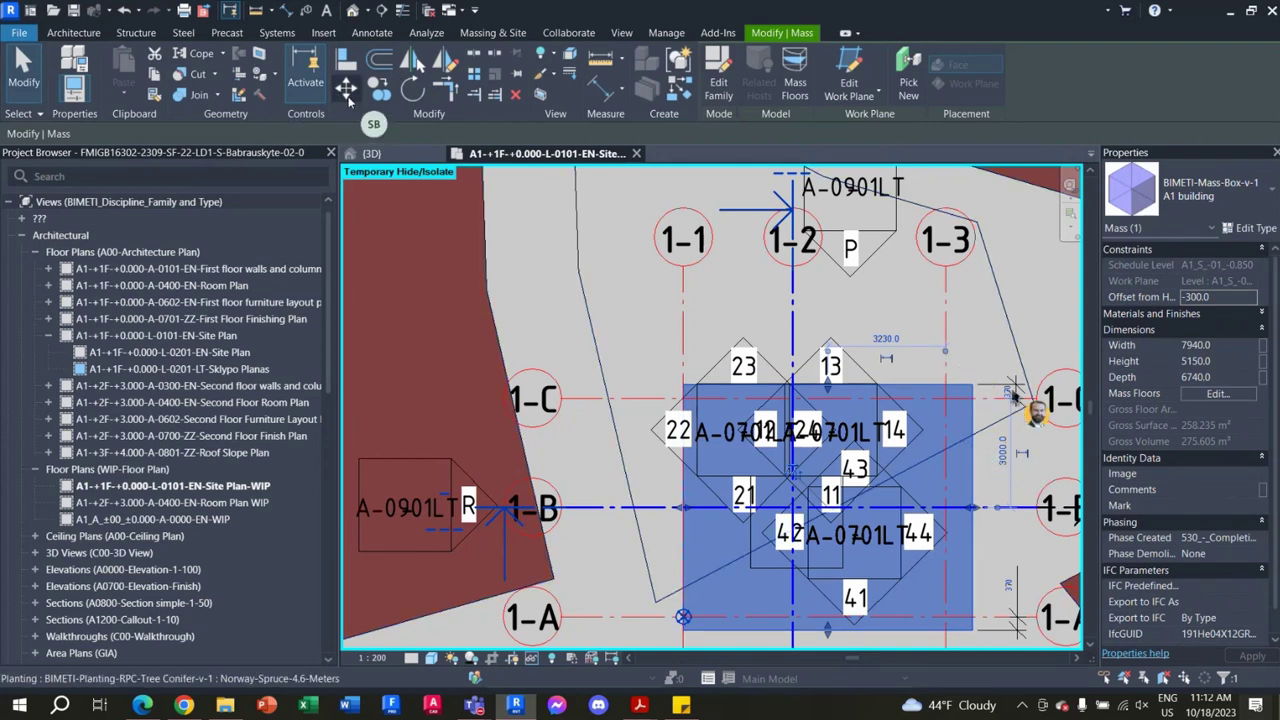
pyautogui.click(345, 88)
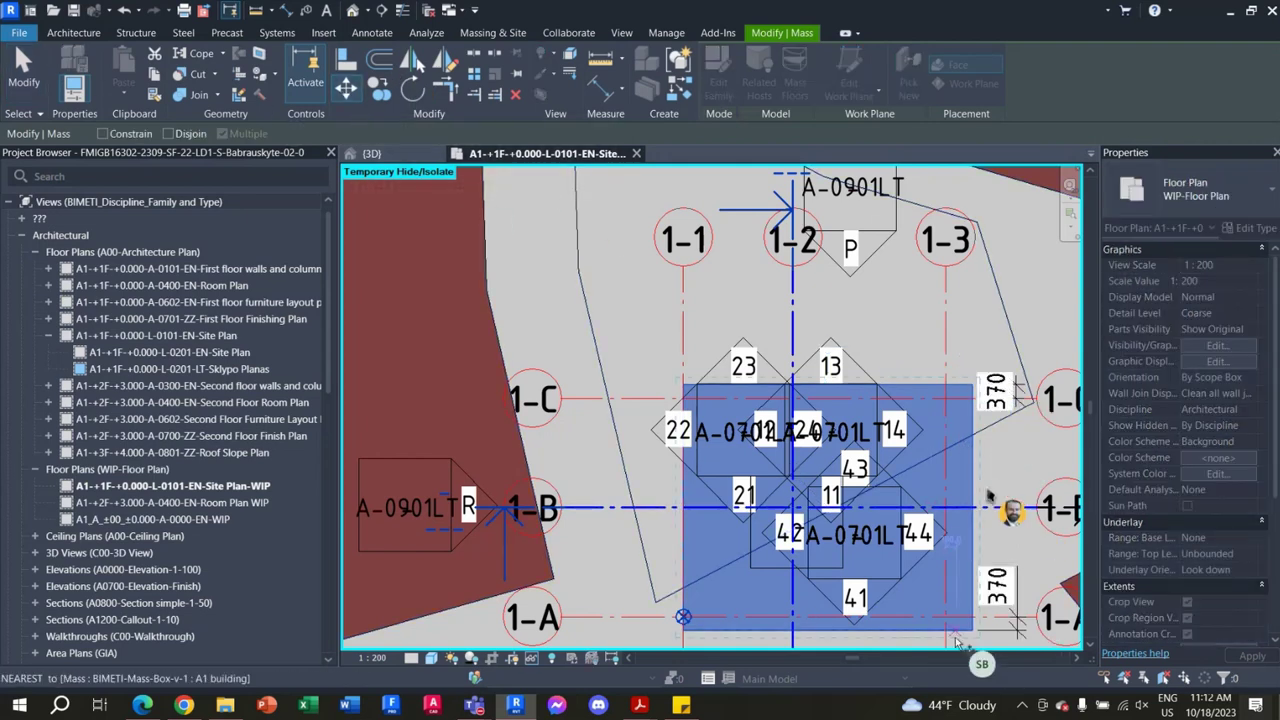
pyautogui.scroll(2, 955, 645)
pyautogui.scroll(2, 958, 650)
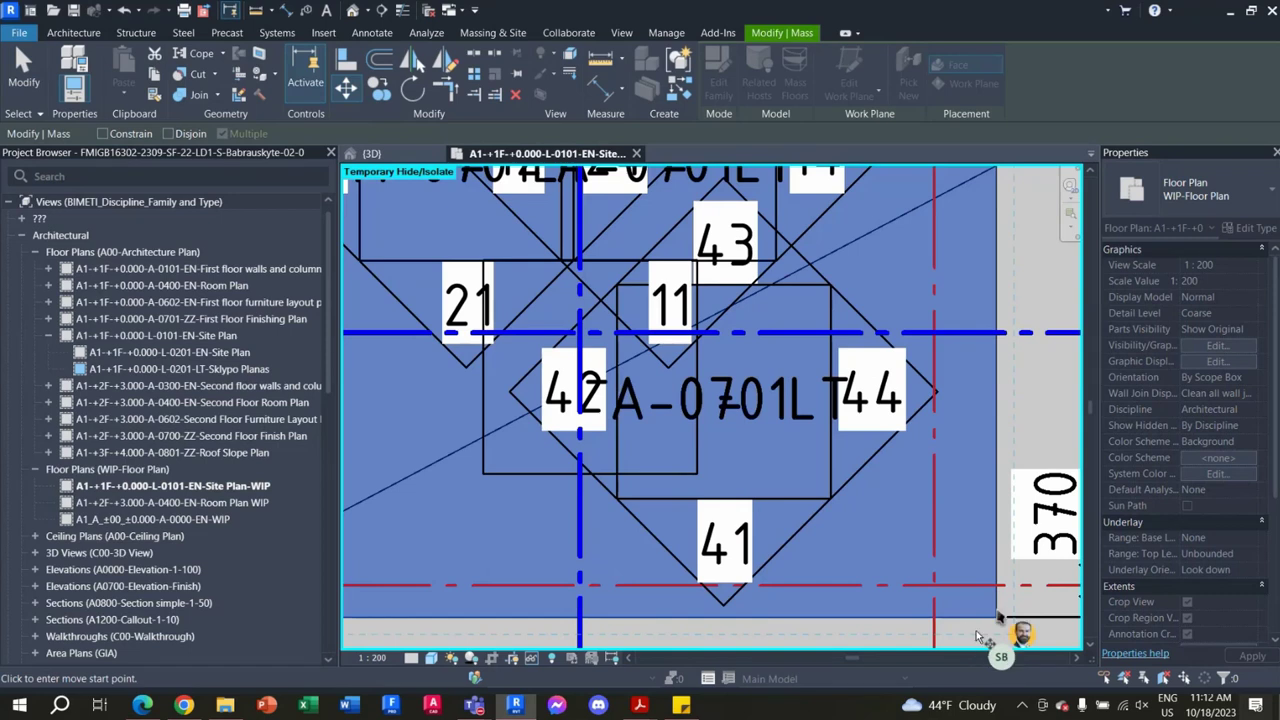
pyautogui.scroll(-1, 976, 630)
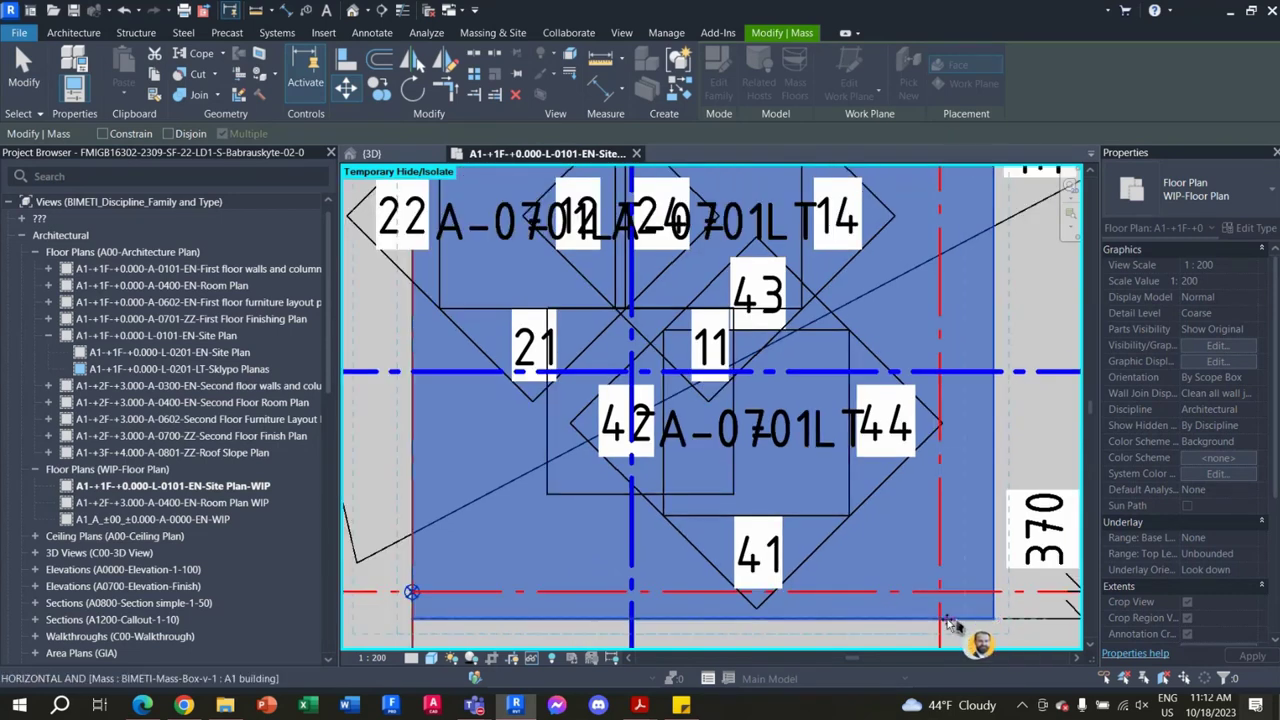
pyautogui.scroll(-1, 936, 624)
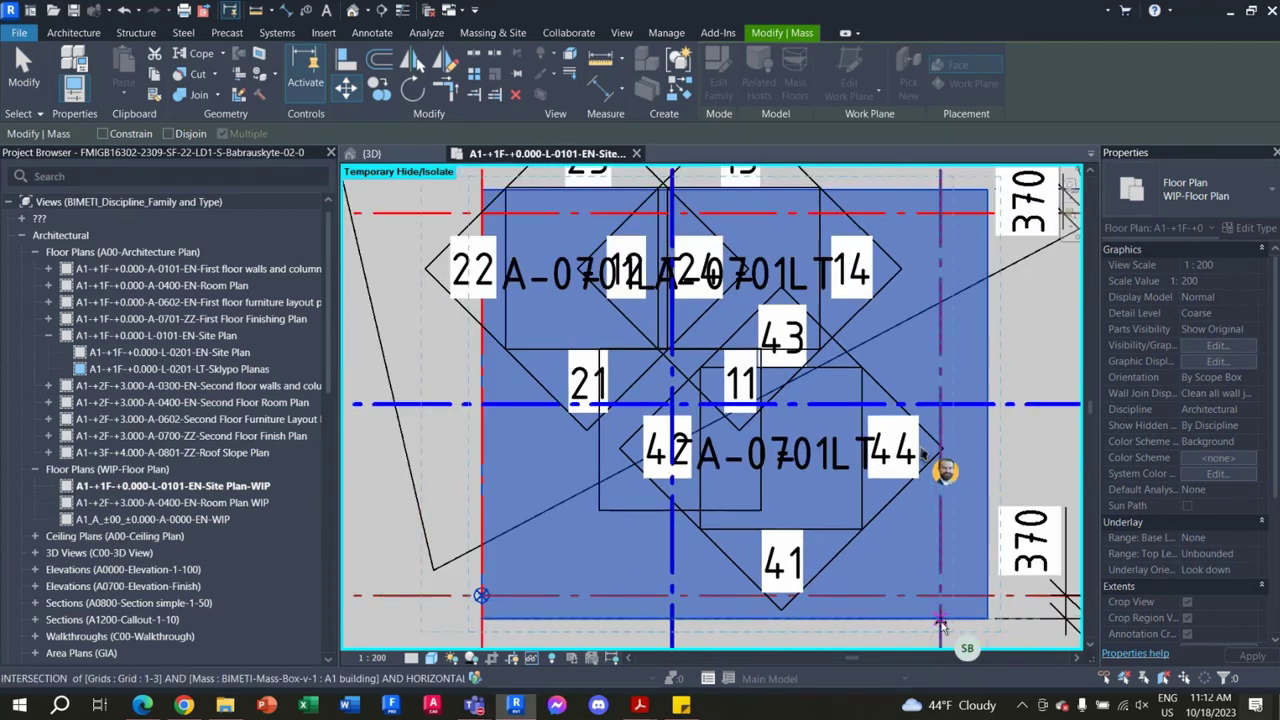
pyautogui.scroll(-1, 926, 446)
pyautogui.scroll(-1, 924, 442)
pyautogui.scroll(-2, 945, 645)
pyautogui.scroll(-1, 945, 640)
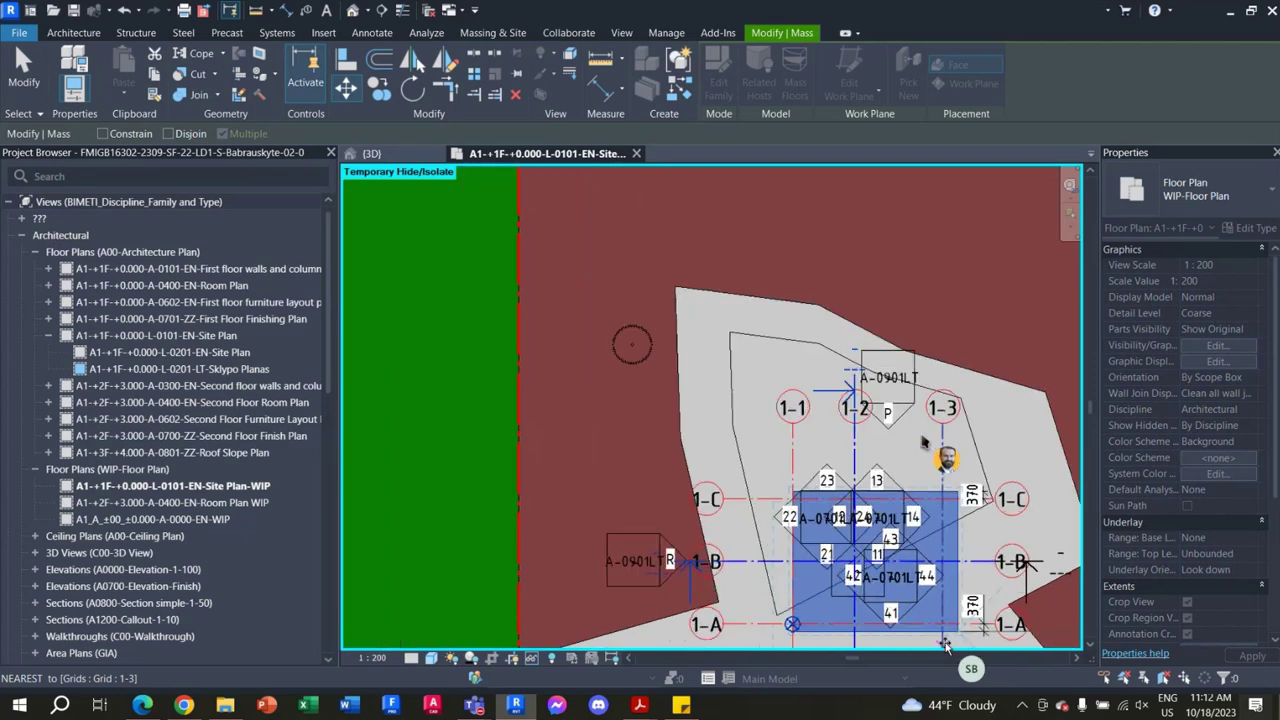
pyautogui.scroll(2, 944, 635)
pyautogui.scroll(3, 943, 622)
pyautogui.scroll(2, 940, 605)
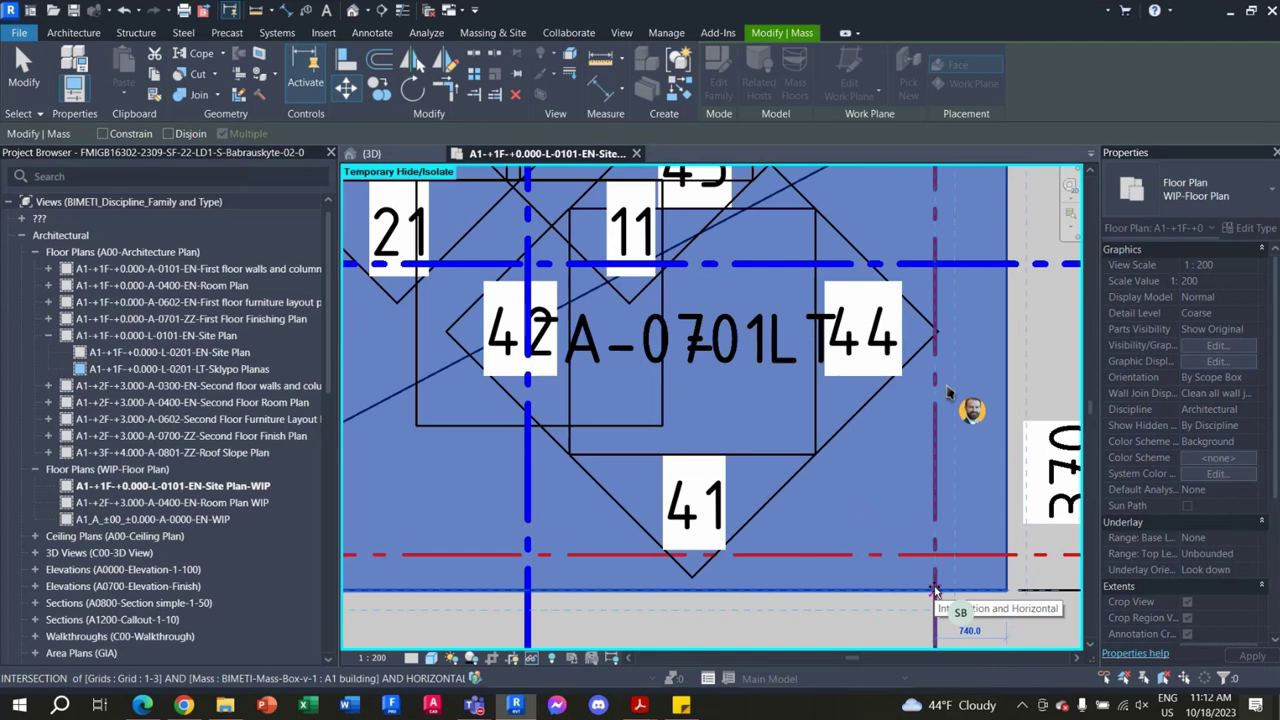
pyautogui.write('370')
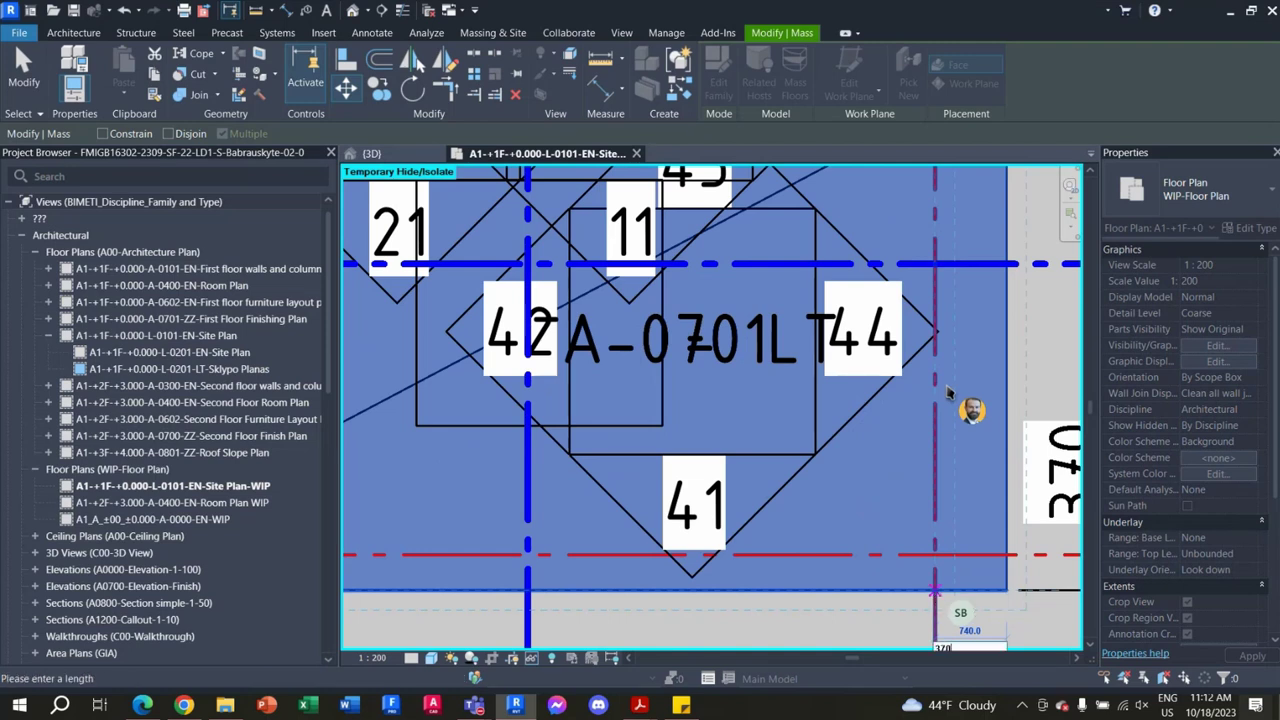
pyautogui.press('Return')
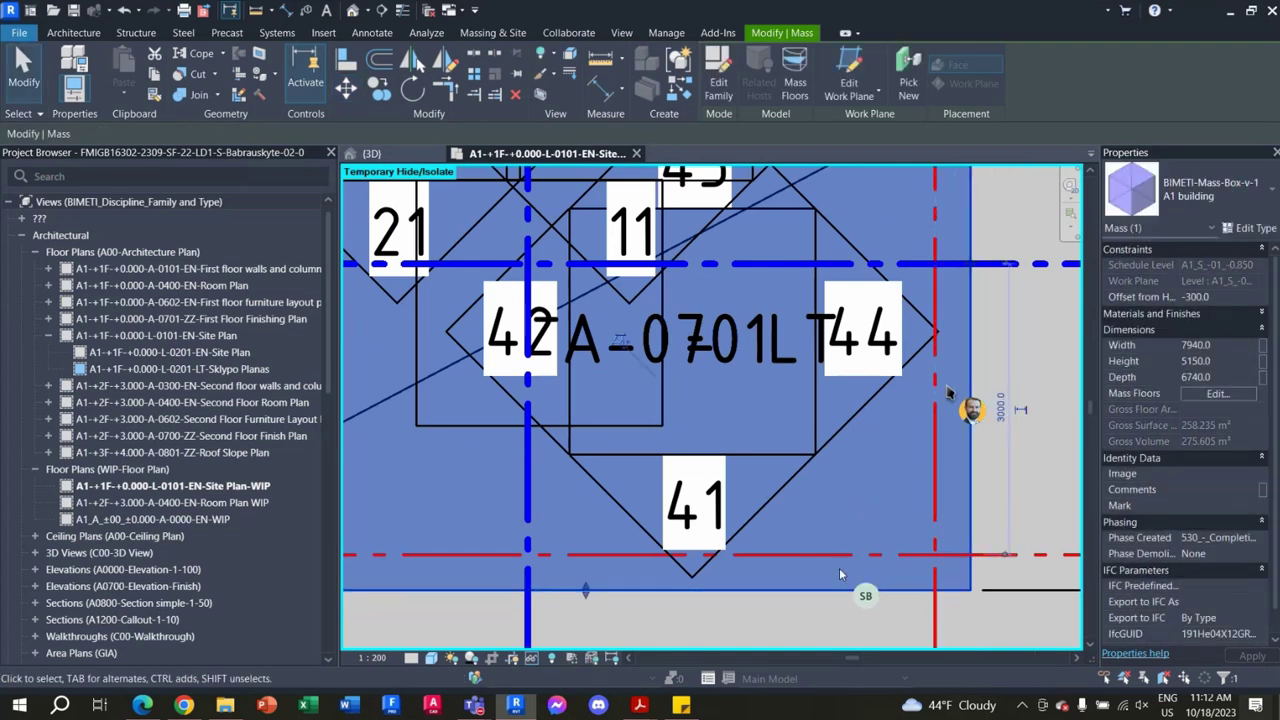
pyautogui.scroll(-2, 839, 568)
pyautogui.scroll(-2, 839, 568)
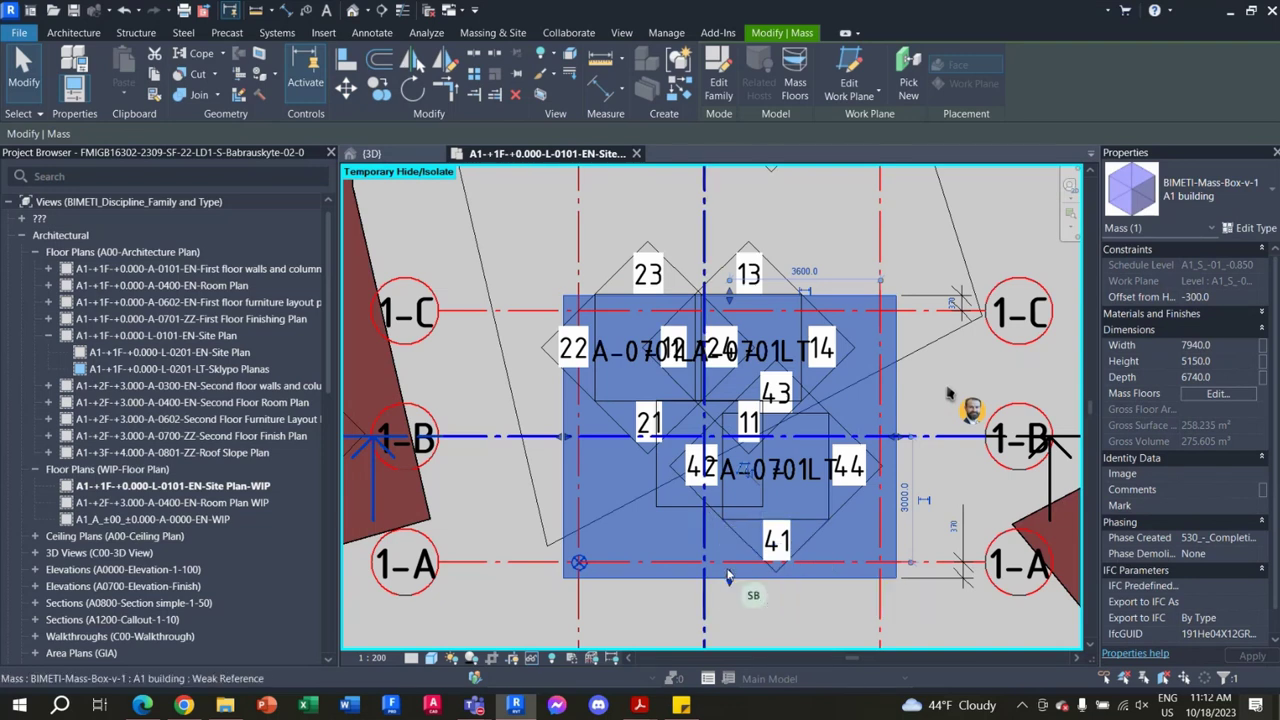
pyautogui.scroll(1, 727, 577)
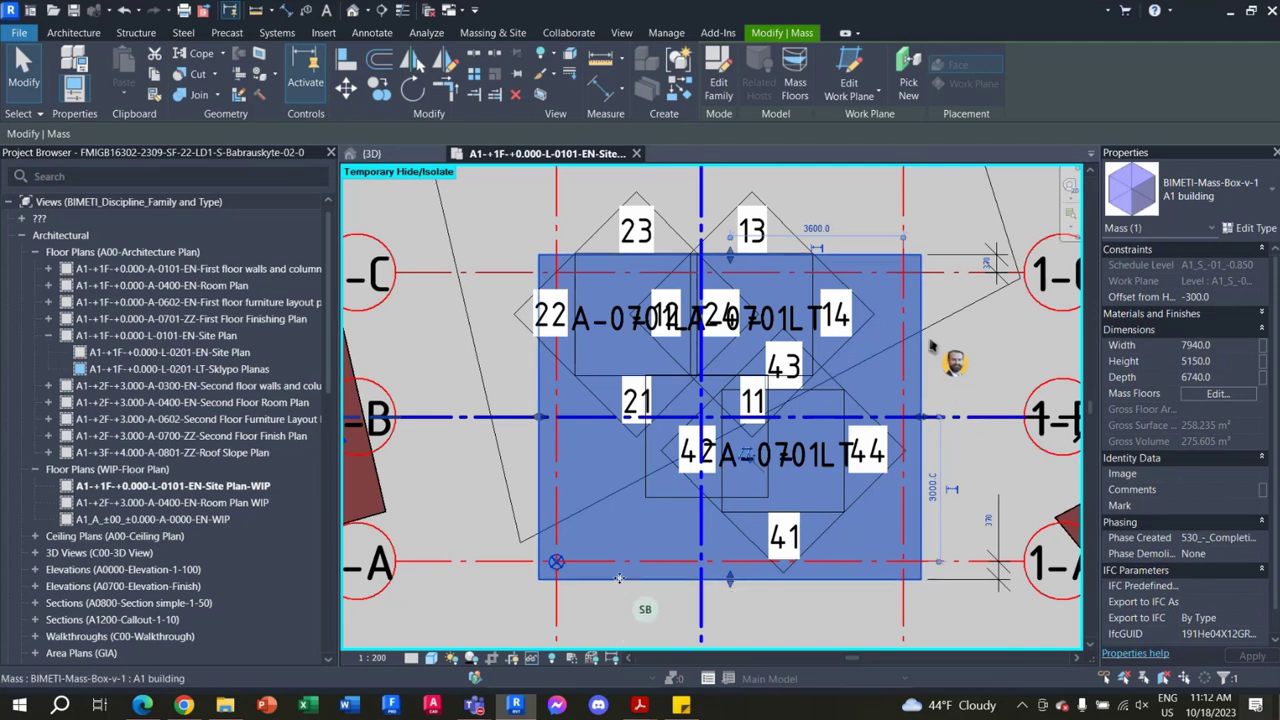
pyautogui.click(405, 153)
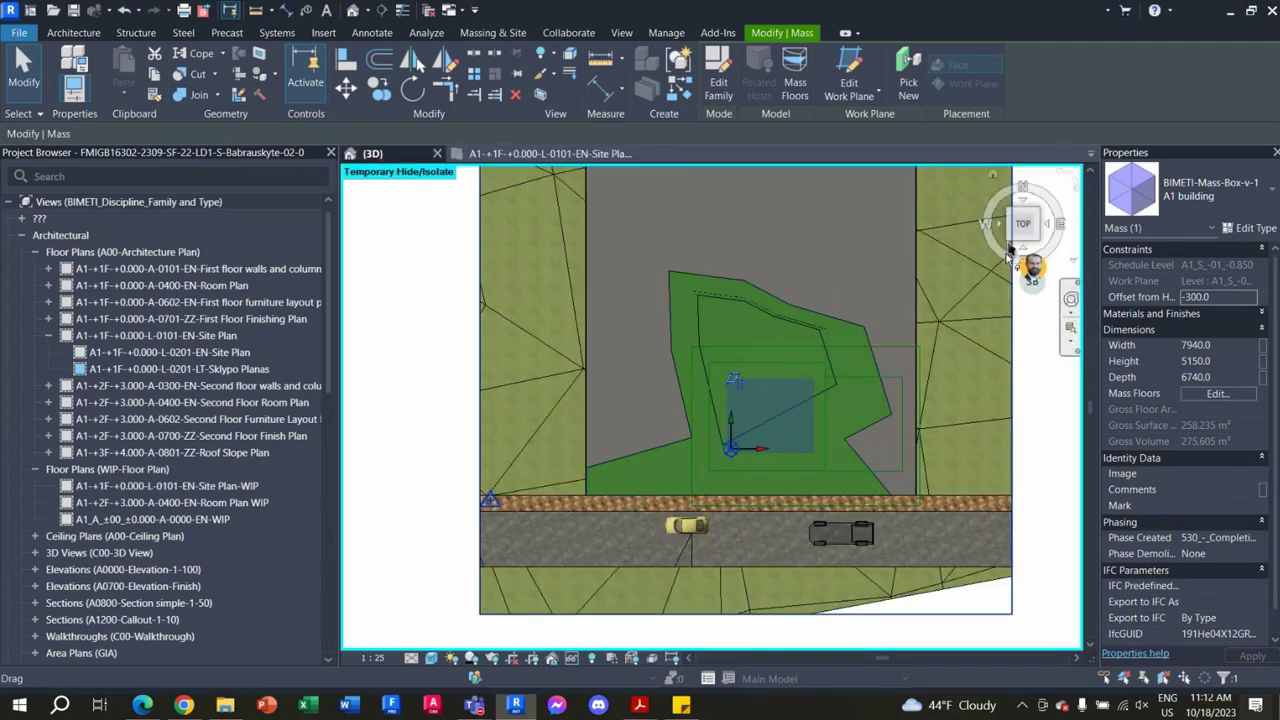
pyautogui.moveTo(1012, 245); pyautogui.dragTo(1040, 228)
pyautogui.moveTo(1040, 232); pyautogui.dragTo(756, 478)
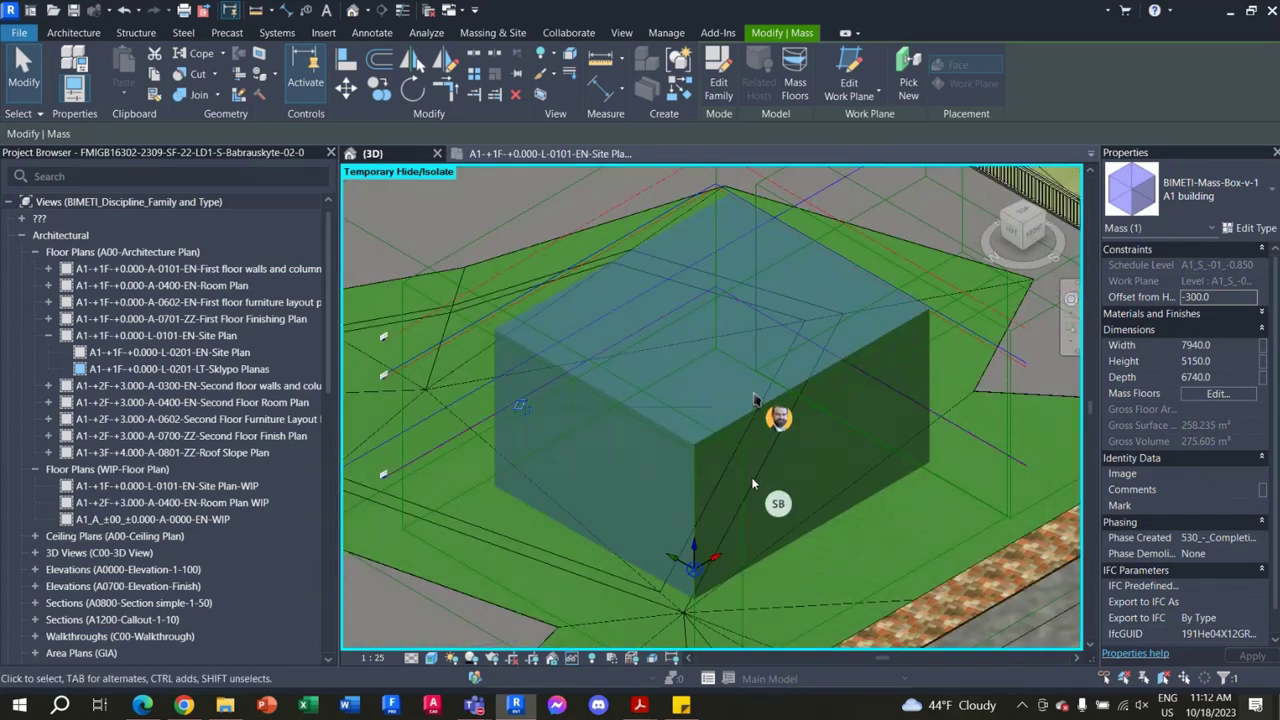
pyautogui.scroll(-2, 754, 480)
pyautogui.scroll(-2, 751, 484)
pyautogui.scroll(-2, 755, 490)
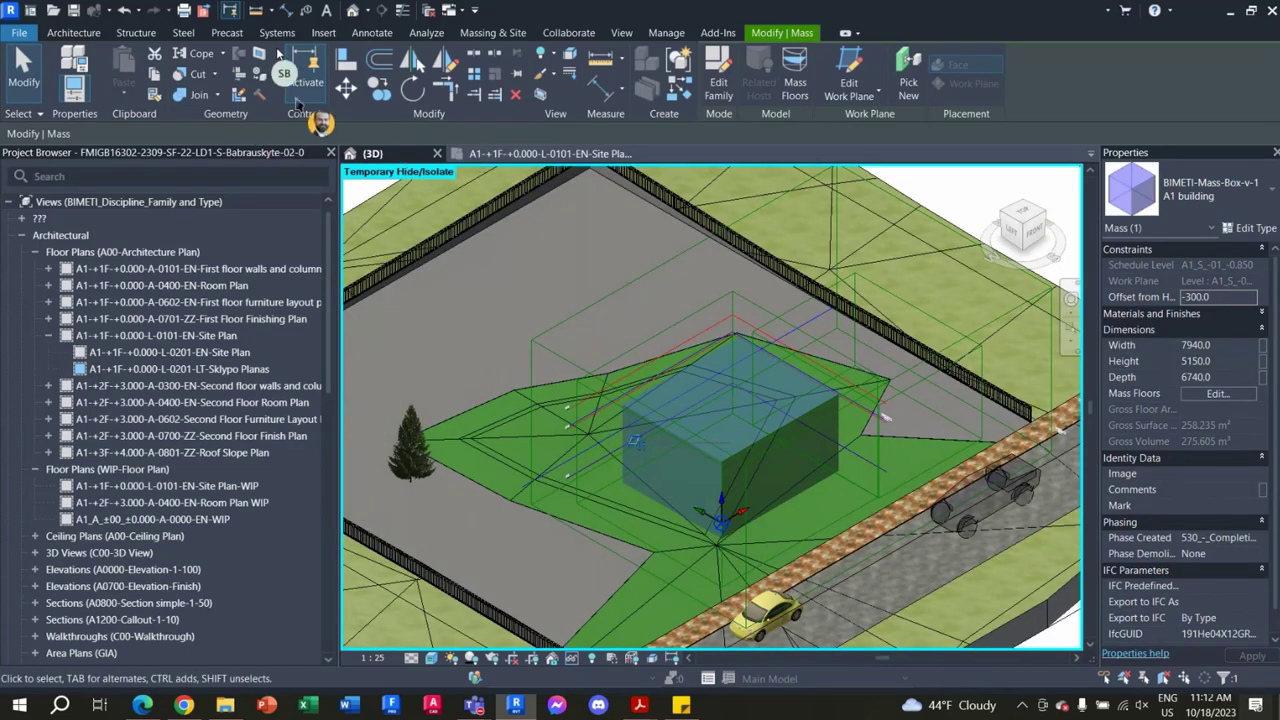
pyautogui.click(492, 32)
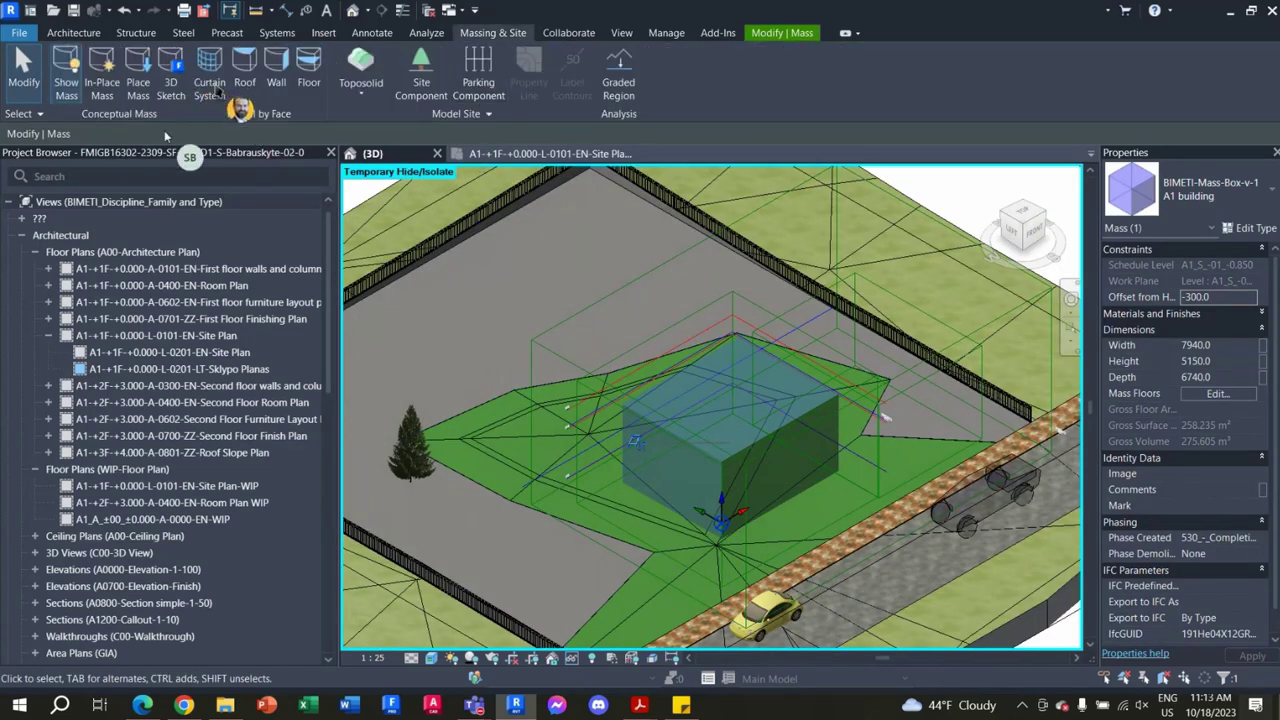
pyautogui.click(798, 35)
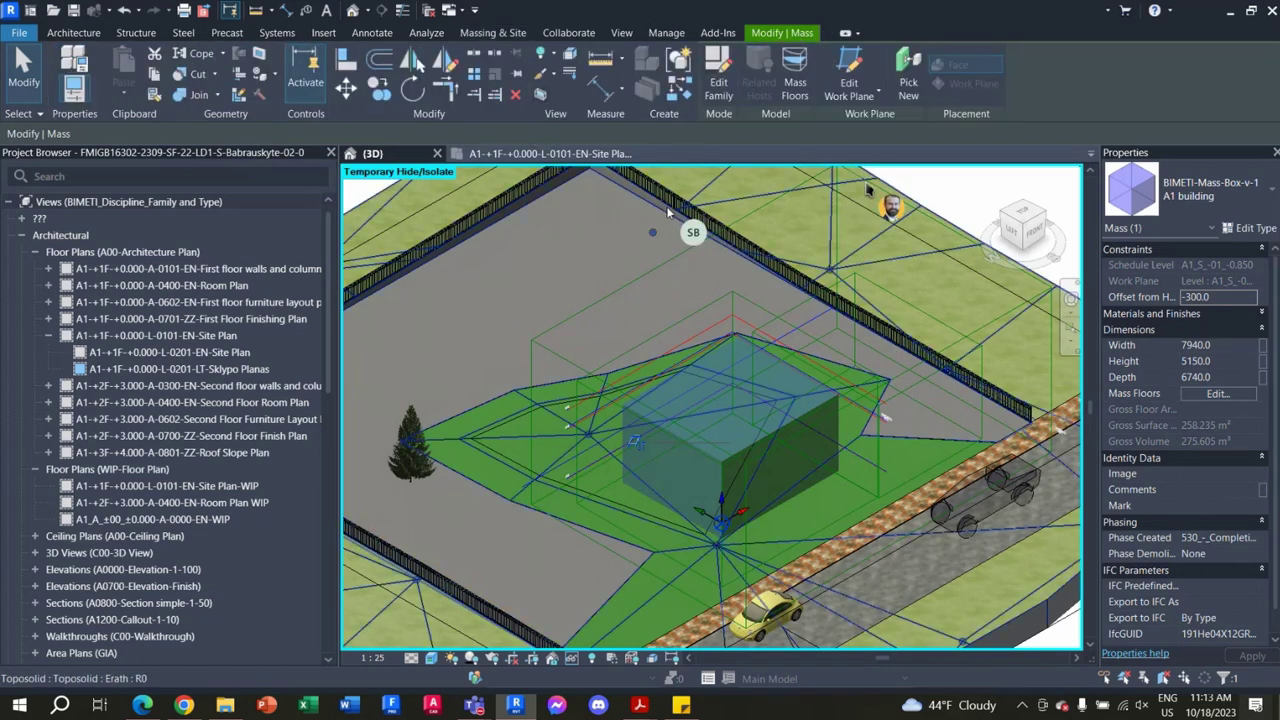
pyautogui.press('Escape')
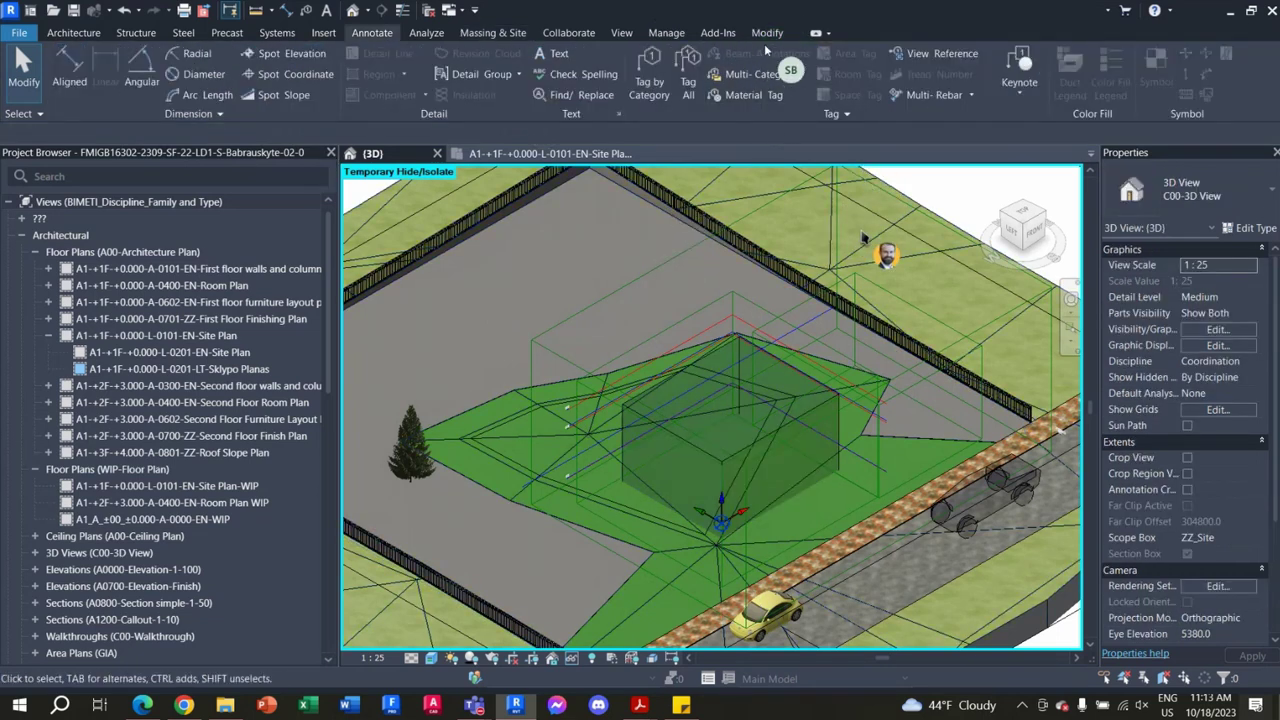
# Step: Cut the box mass out of the toposolid with Cut Geometry, leaving a pit under the building
pyautogui.click(766, 33)
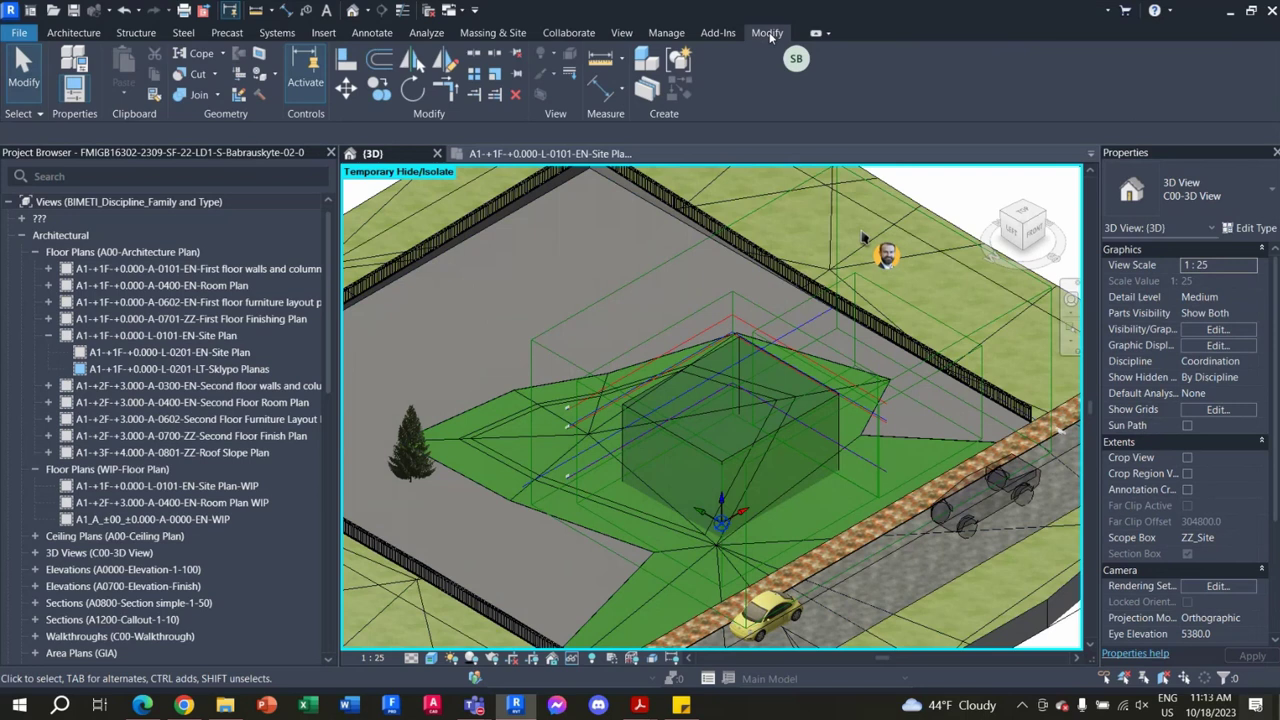
pyautogui.click(192, 74)
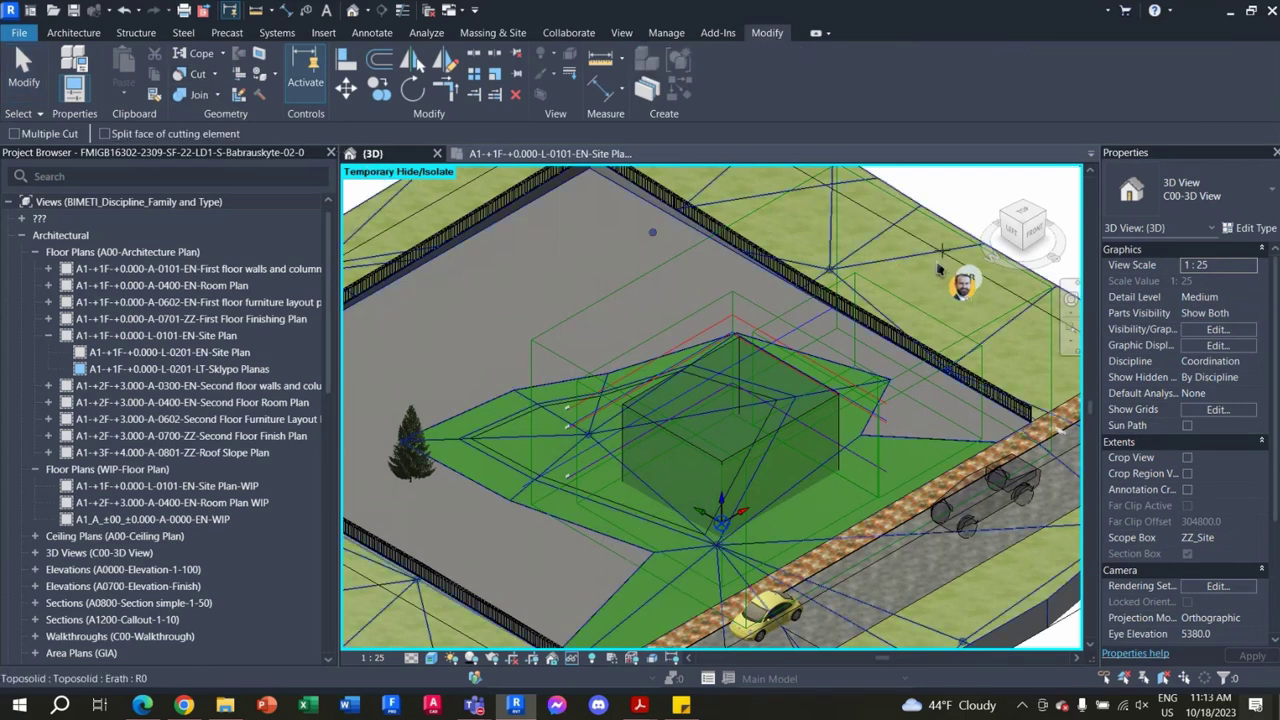
pyautogui.click(938, 267)
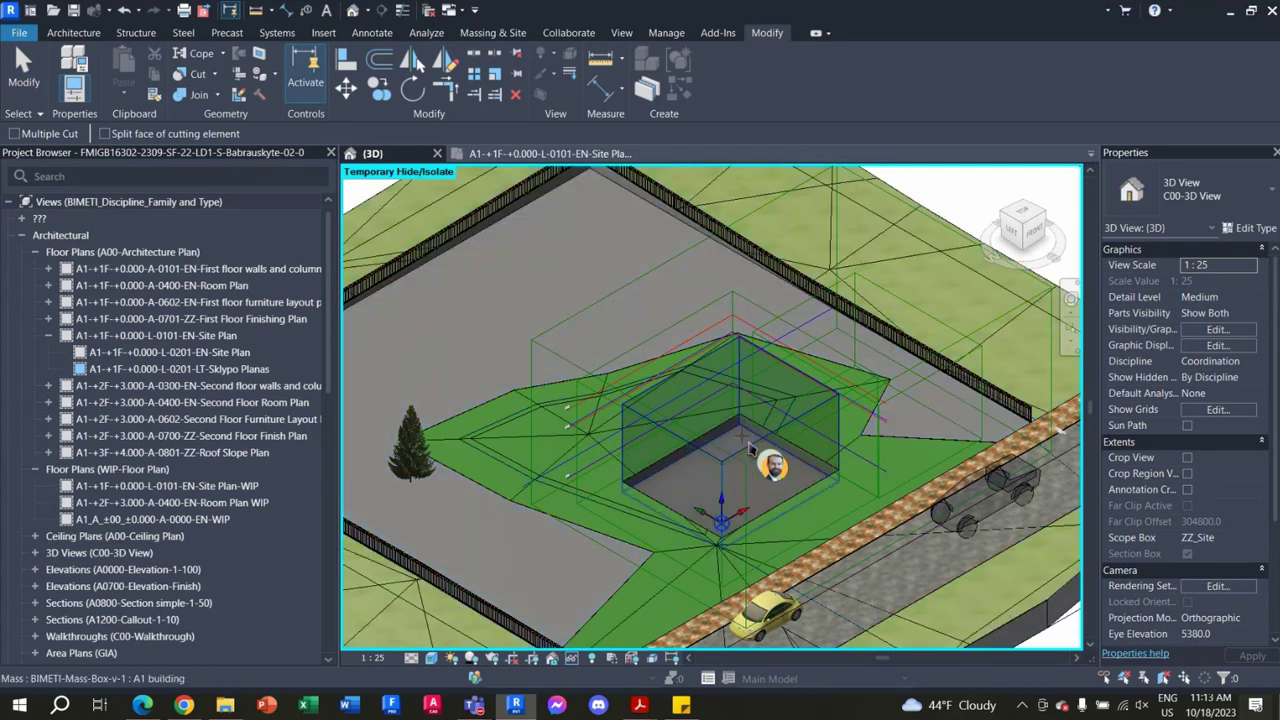
pyautogui.scroll(2, 800, 515)
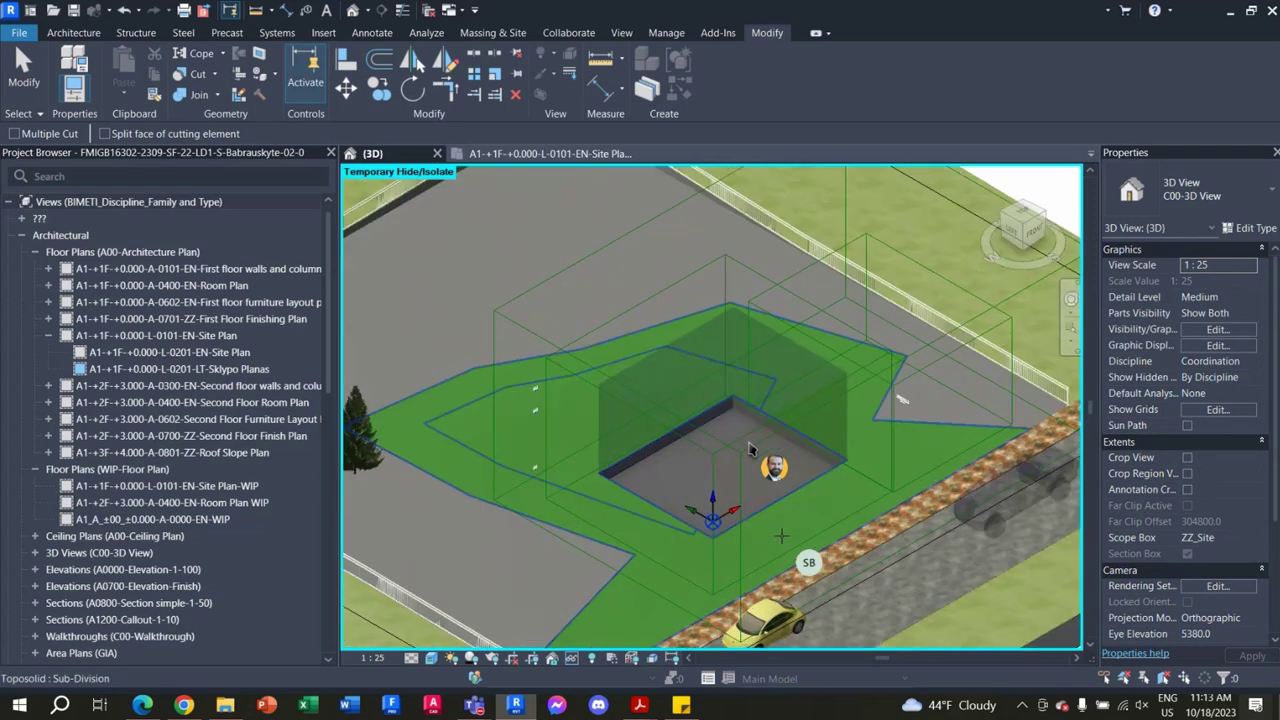
pyautogui.scroll(2, 780, 520)
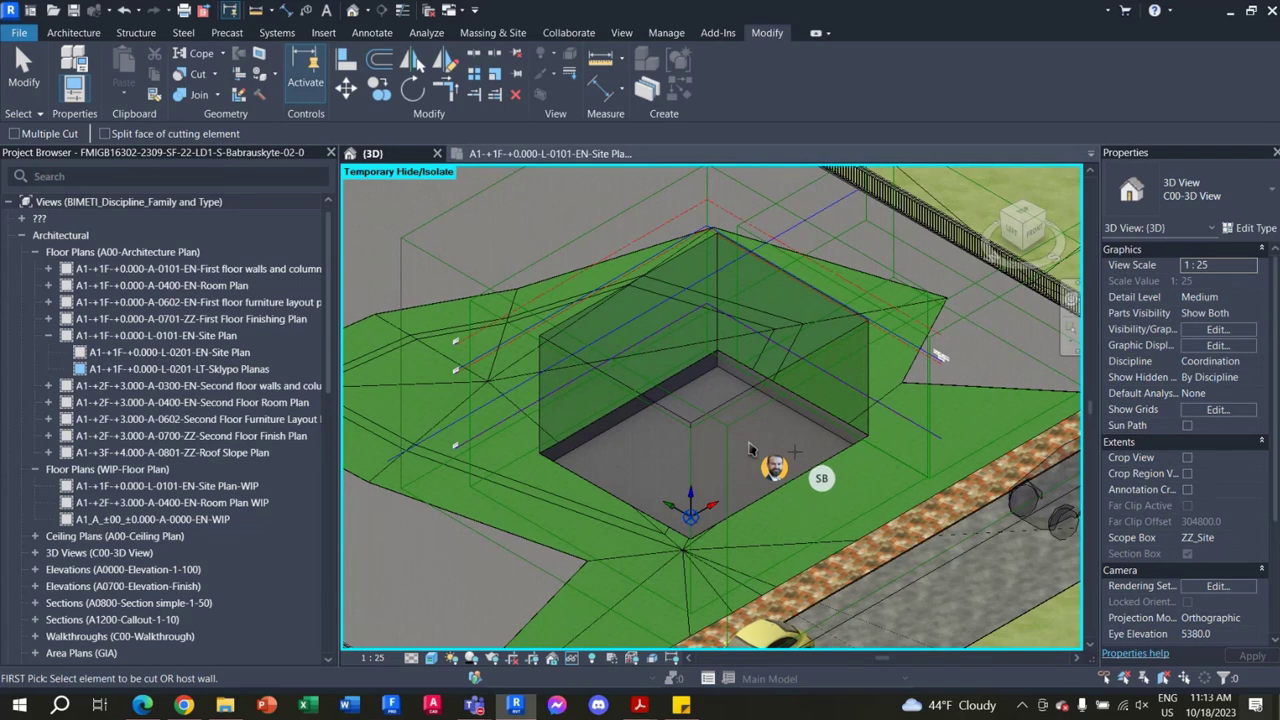
pyautogui.press('Escape')
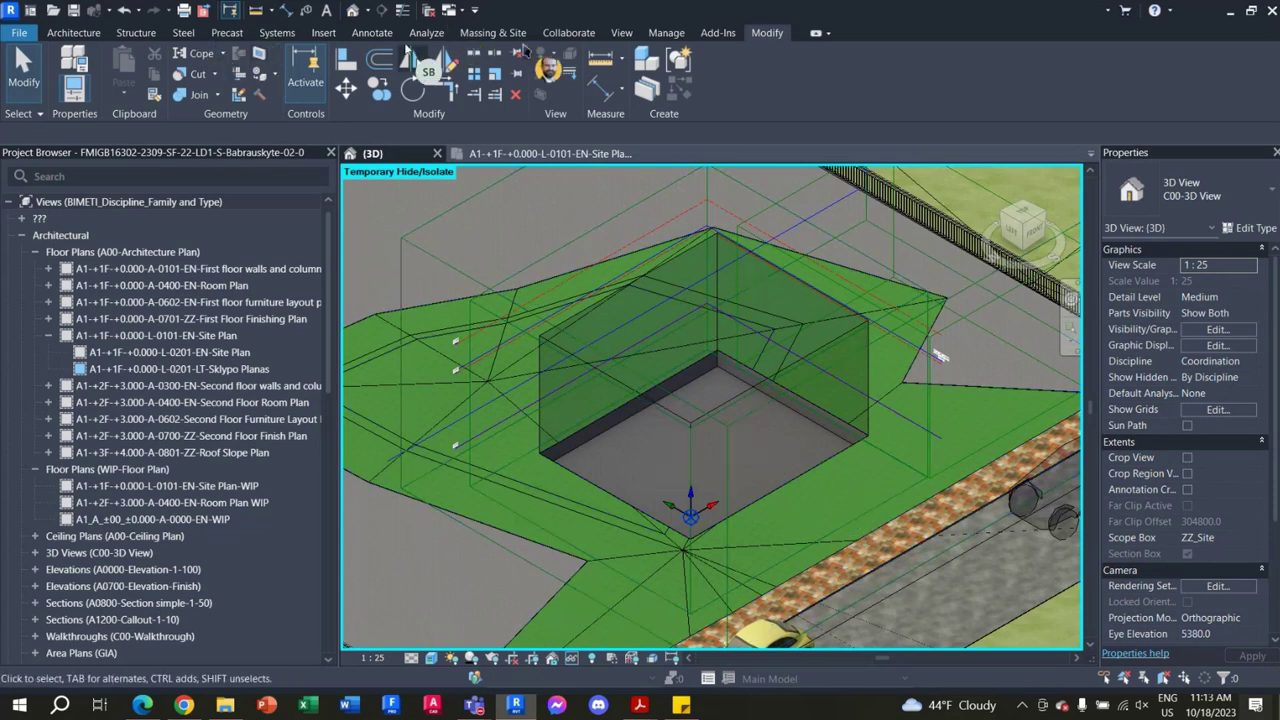
pyautogui.click(492, 32)
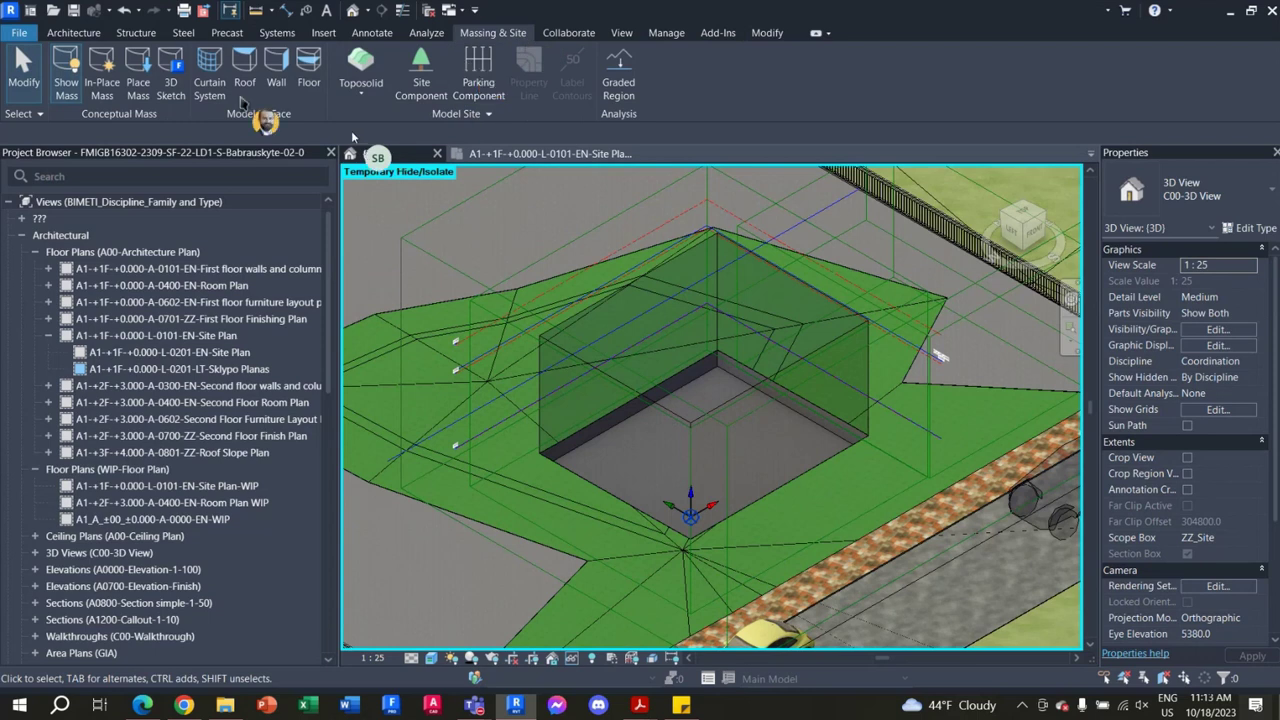
# Step: Start Place Mass with the BIMETI-Mass-Triangle-Isosceles : A1 building type selected
pyautogui.click(150, 95)
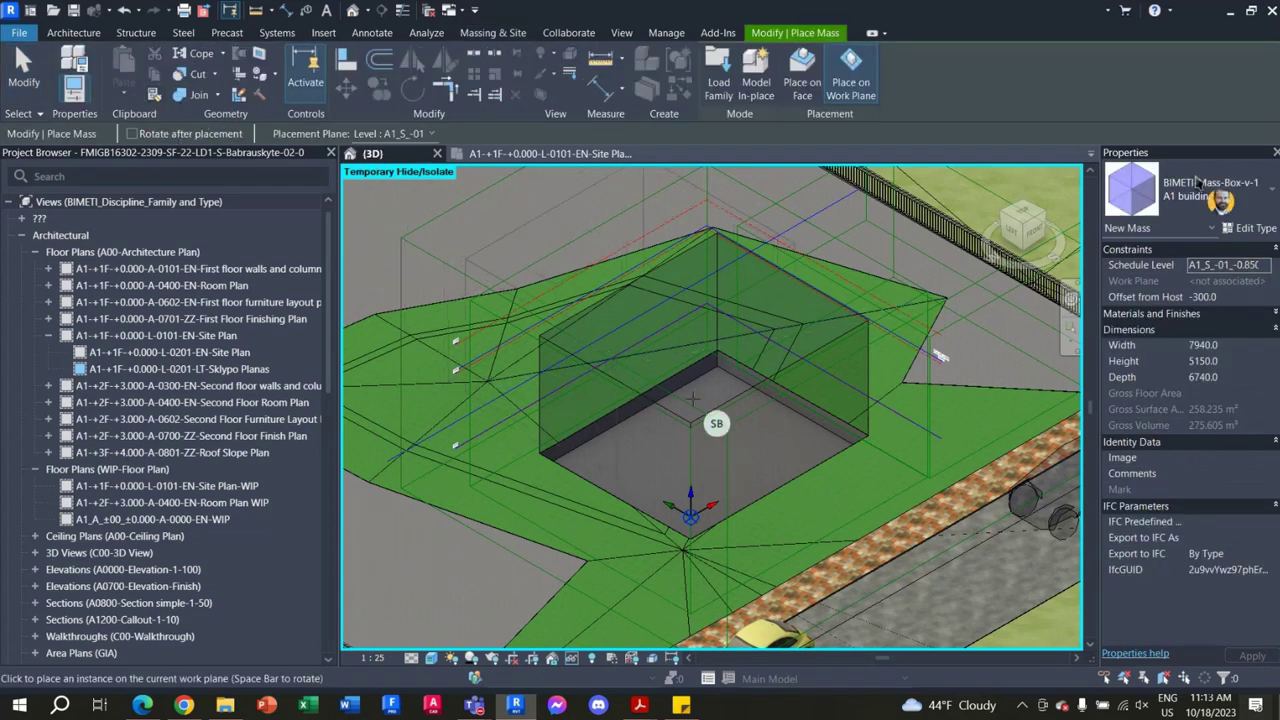
pyautogui.click(1197, 190)
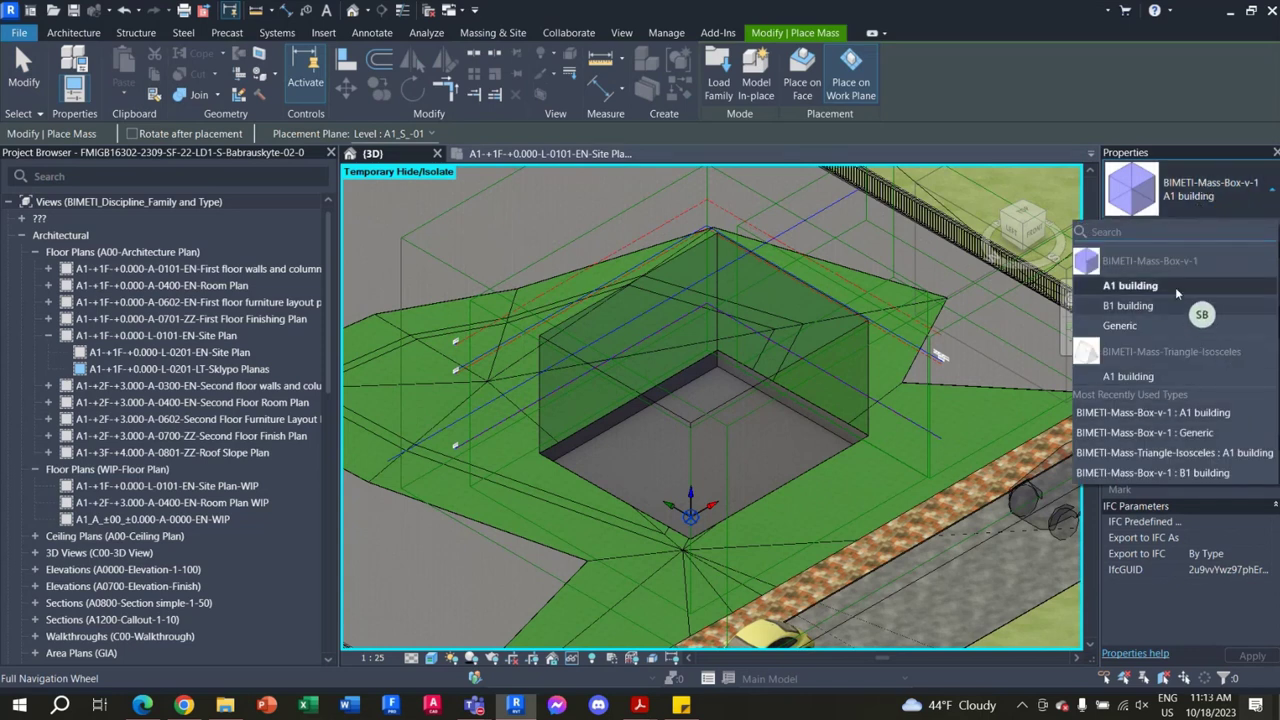
pyautogui.click(1241, 457)
pyautogui.click(1250, 195)
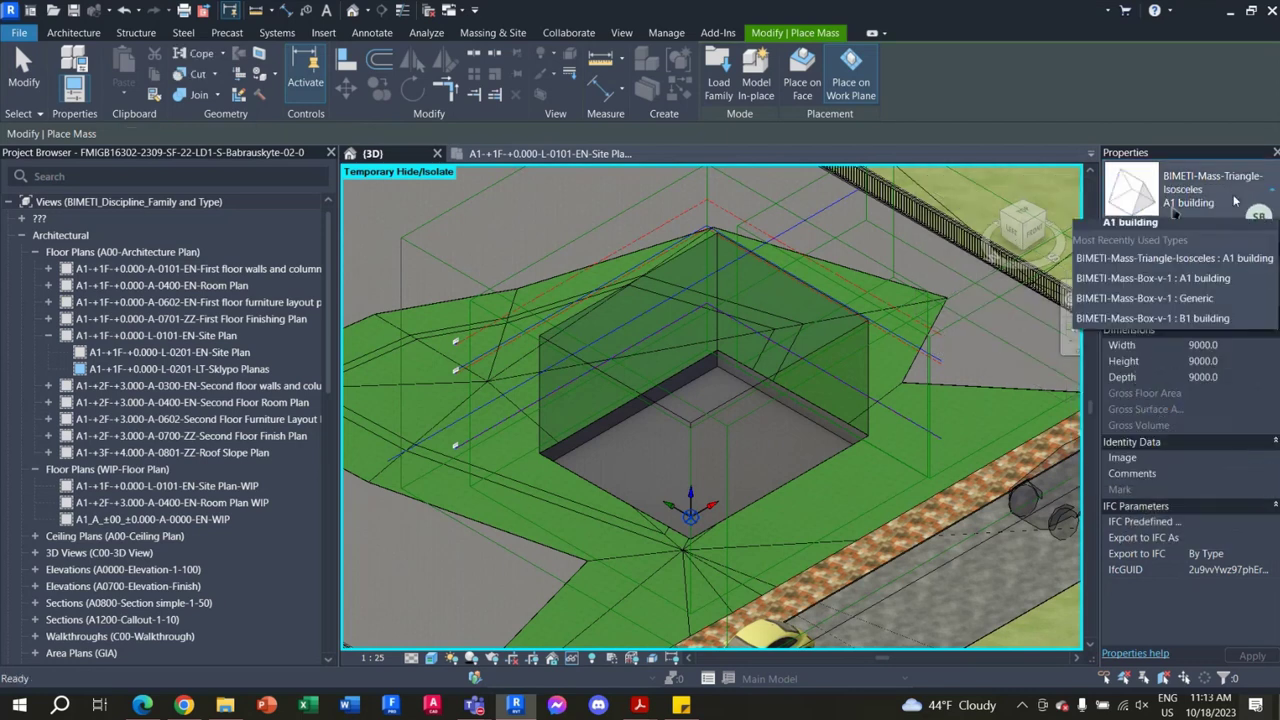
pyautogui.click(1240, 412)
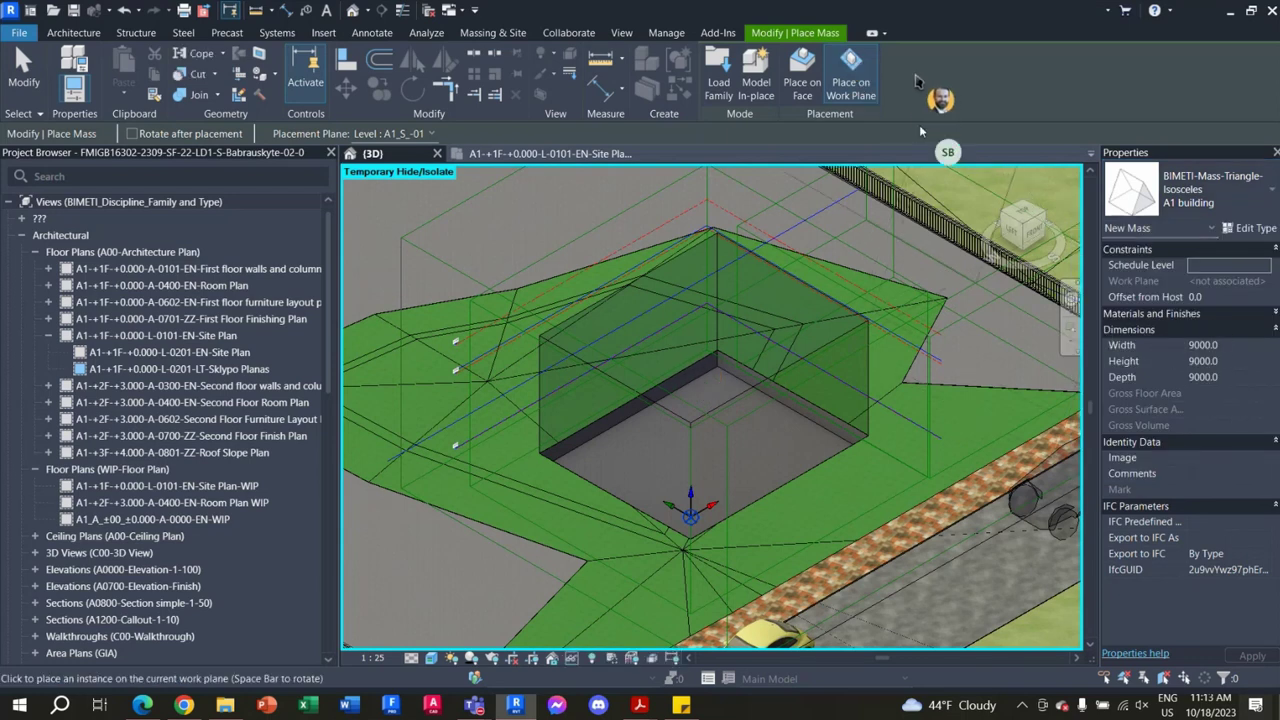
# Step: Place the triangular mass on the top face of the building box
pyautogui.click(805, 86)
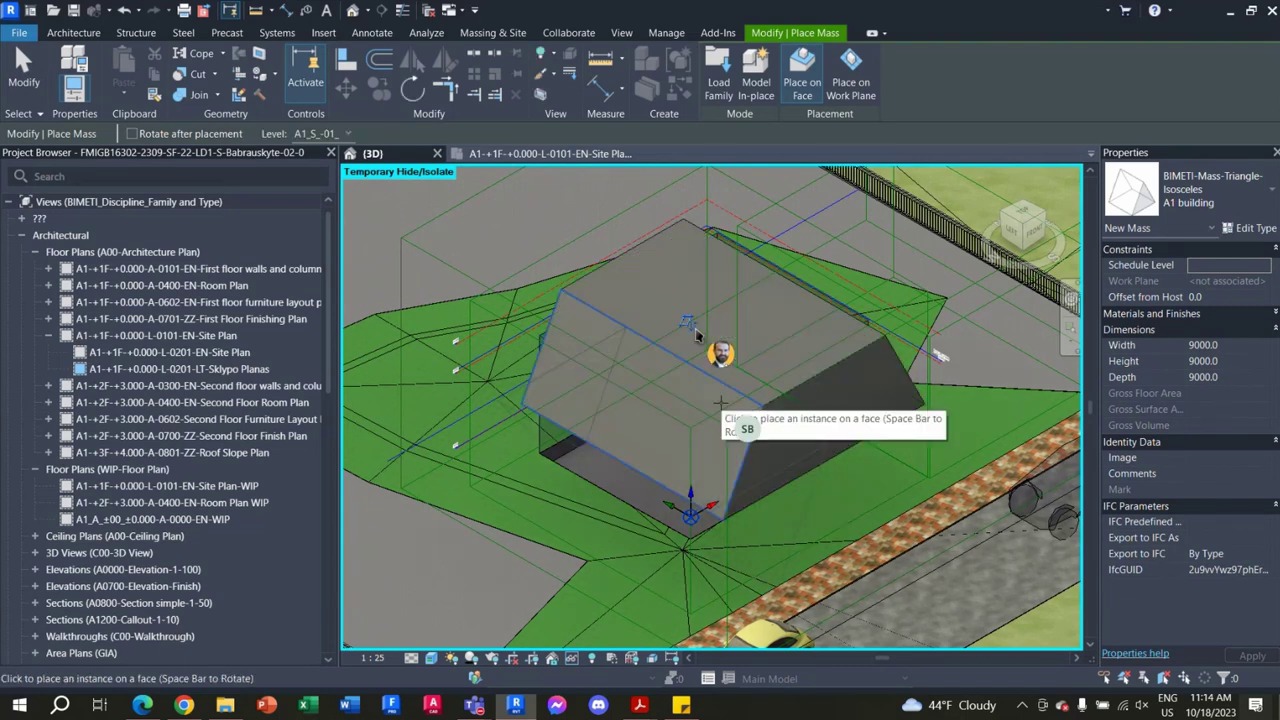
pyautogui.click(722, 407)
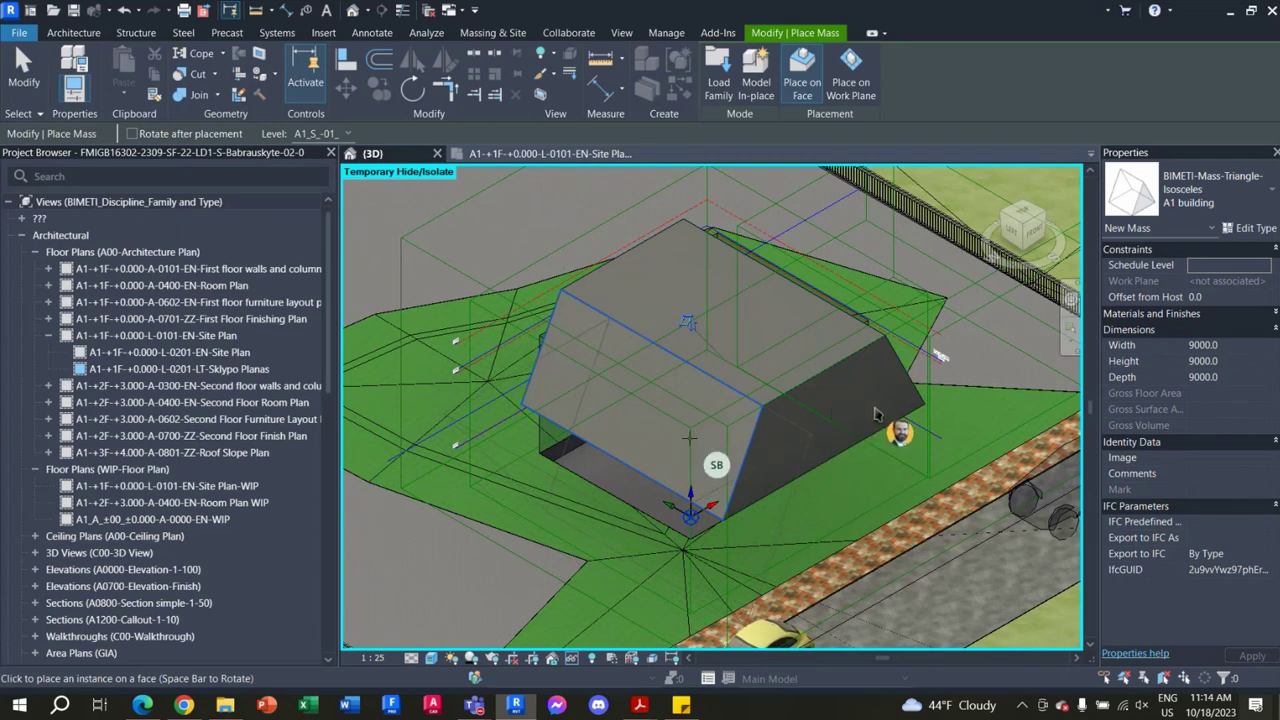
pyautogui.press('Escape')
pyautogui.press('Escape')
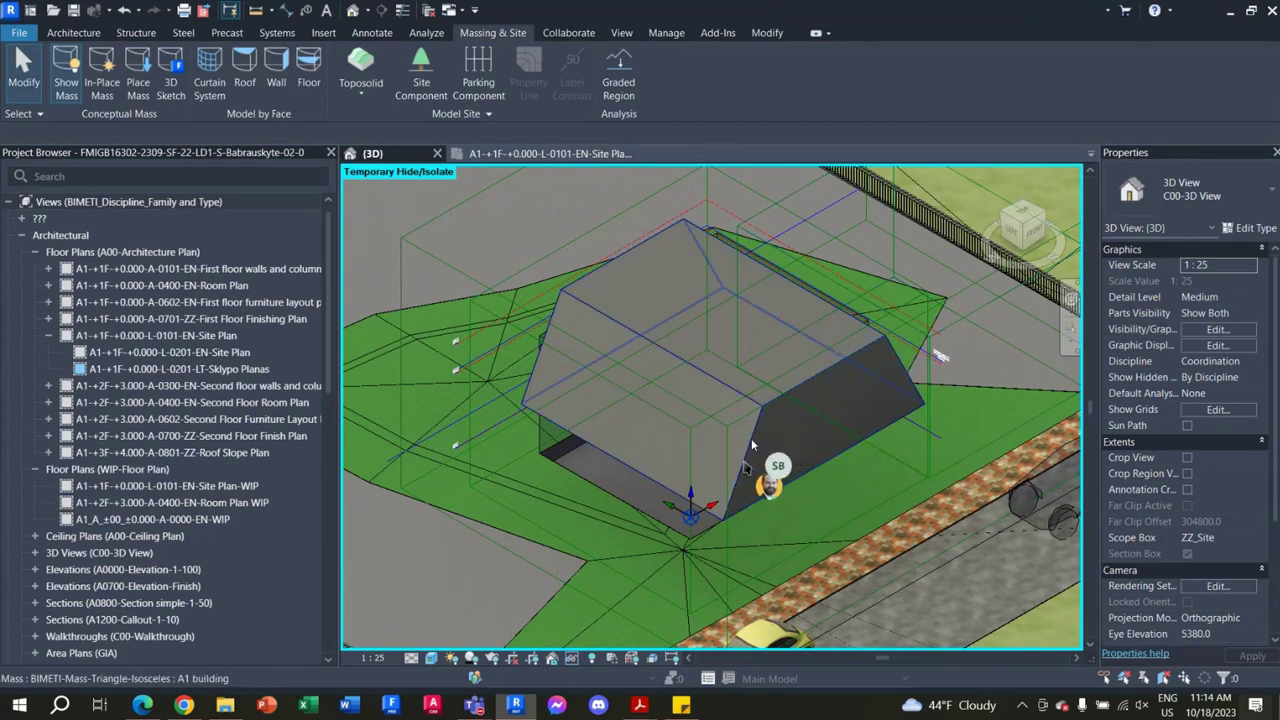
# Step: Rotate the roof mass 90° to line it up with the building
pyautogui.click(751, 438)
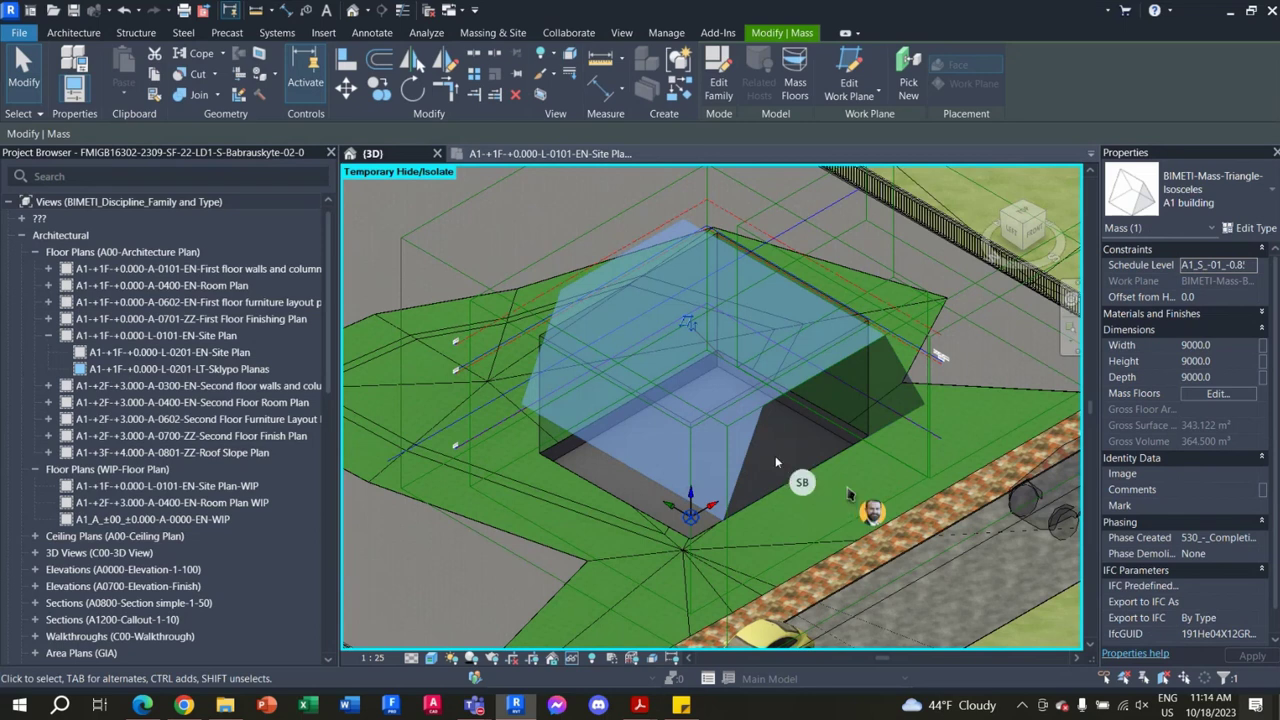
pyautogui.press('Escape')
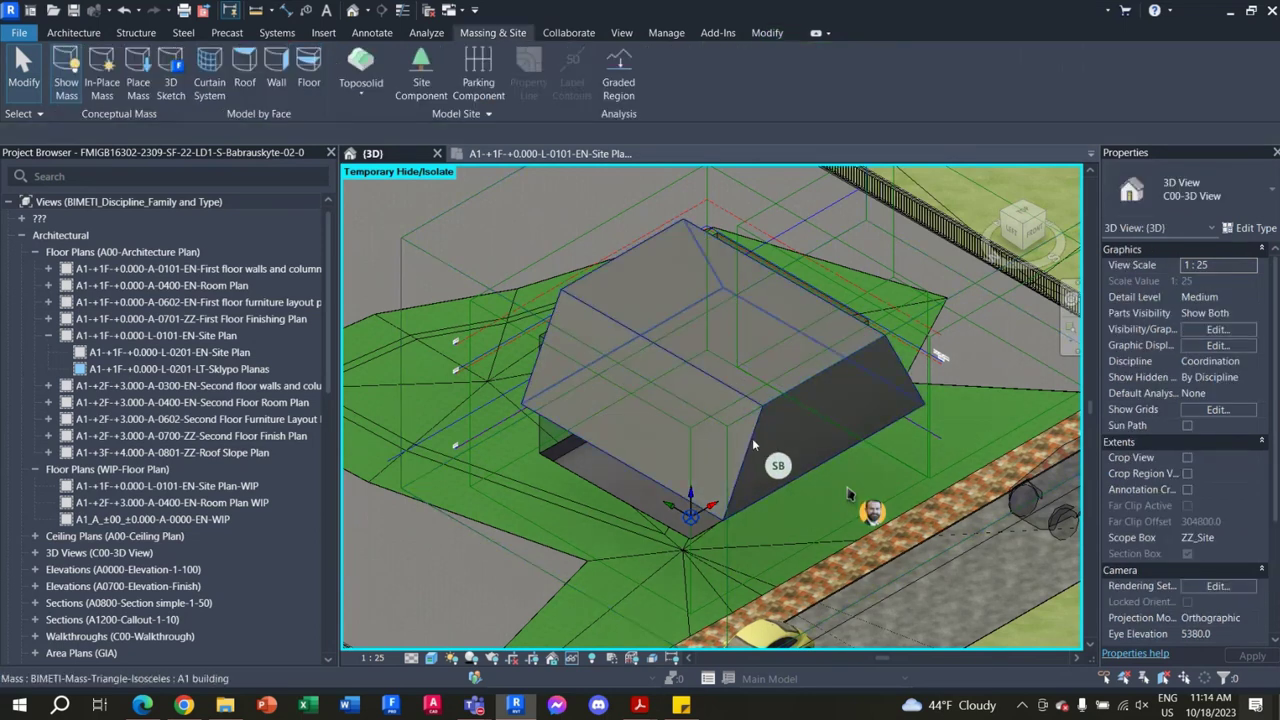
pyautogui.click(753, 443)
pyautogui.press('space')
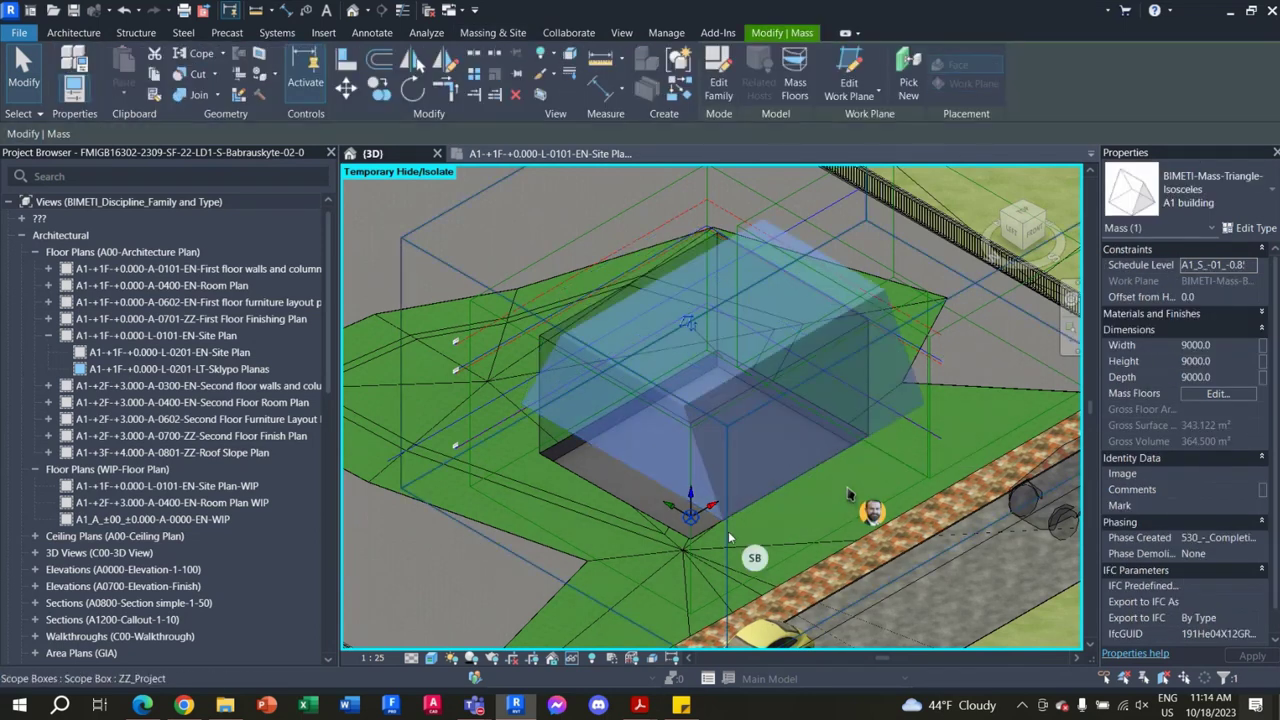
pyautogui.click(780, 503)
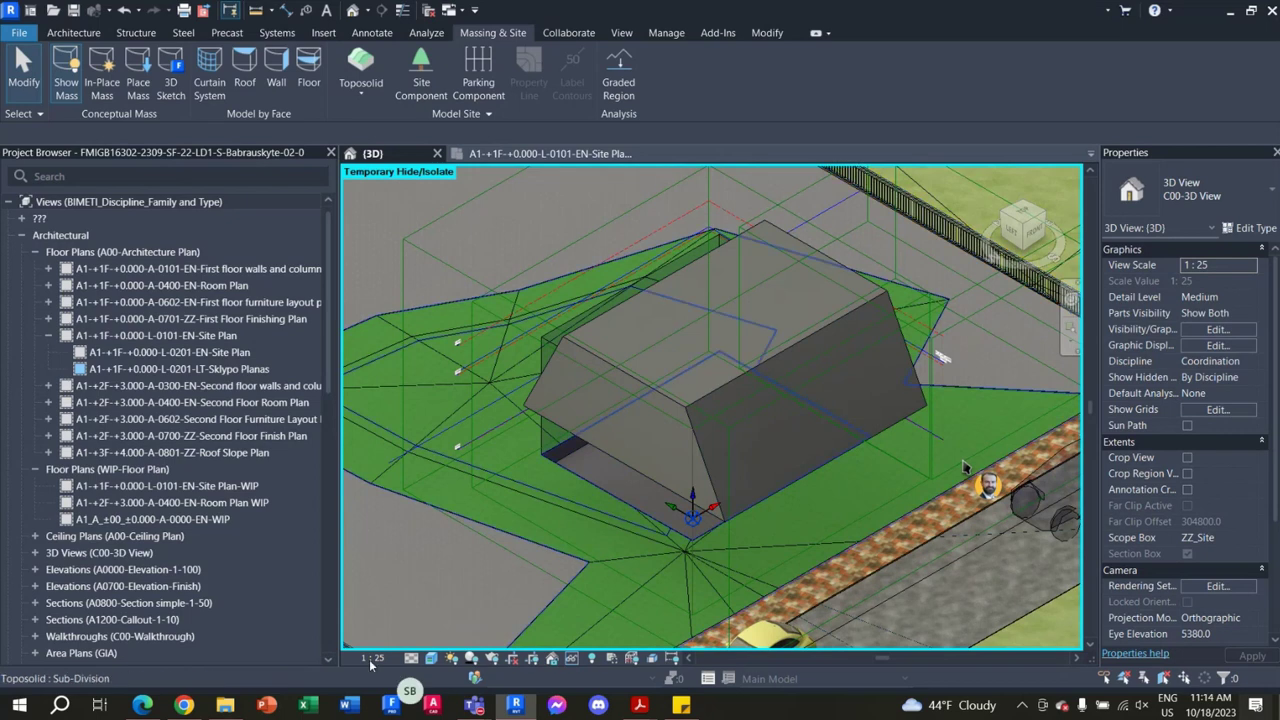
# Step: View roof slope plan sheet A-1001LT in Trimble Connect
pyautogui.click(180, 706)
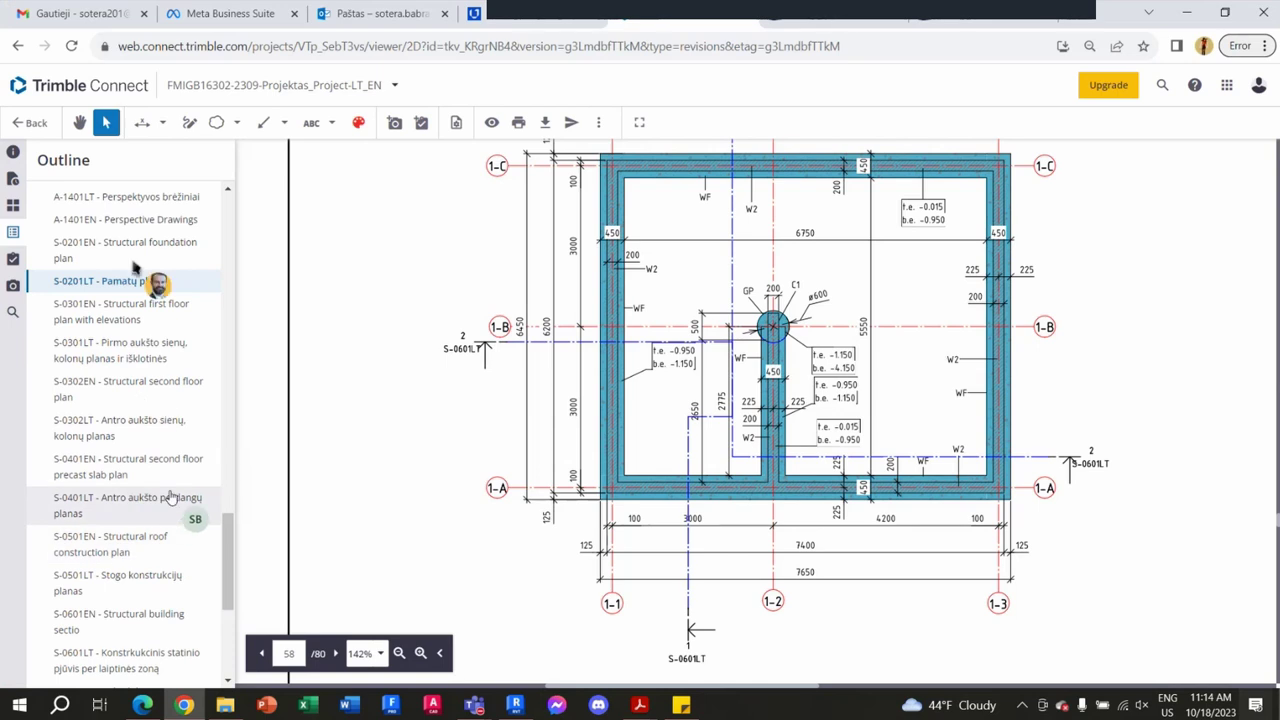
pyautogui.scroll(1, 165, 500)
pyautogui.scroll(3, 165, 440)
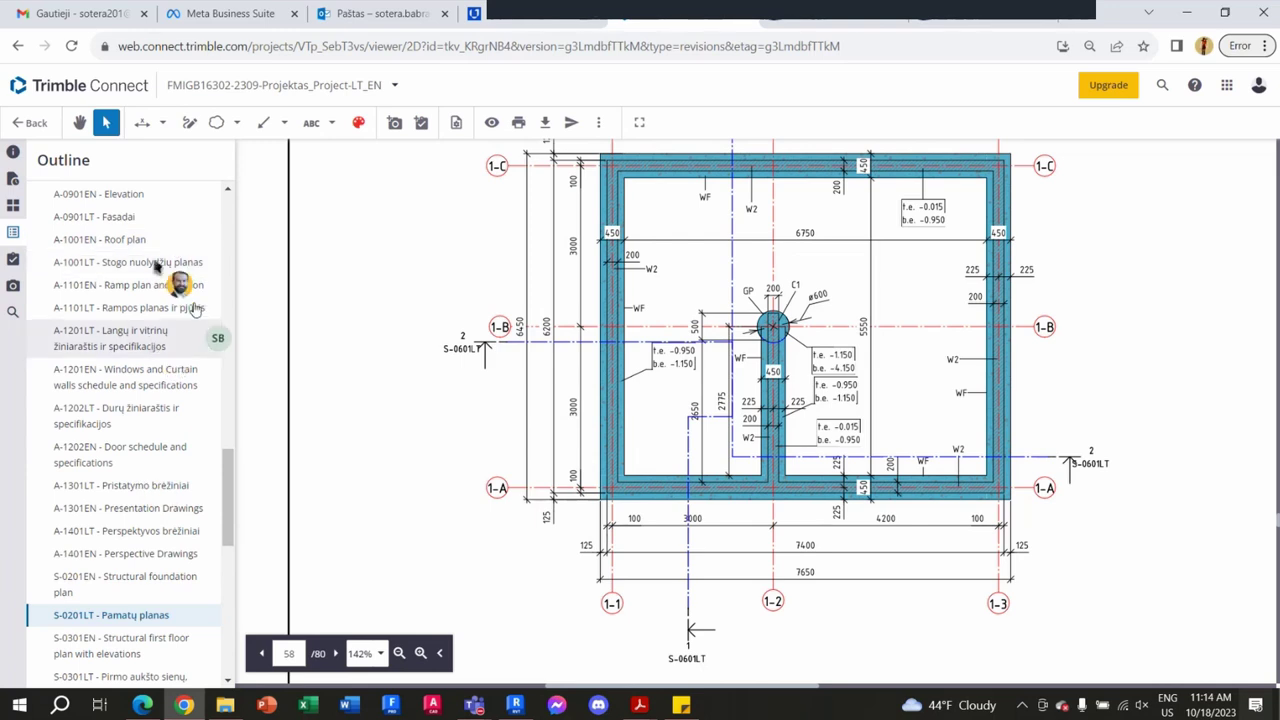
pyautogui.click(145, 264)
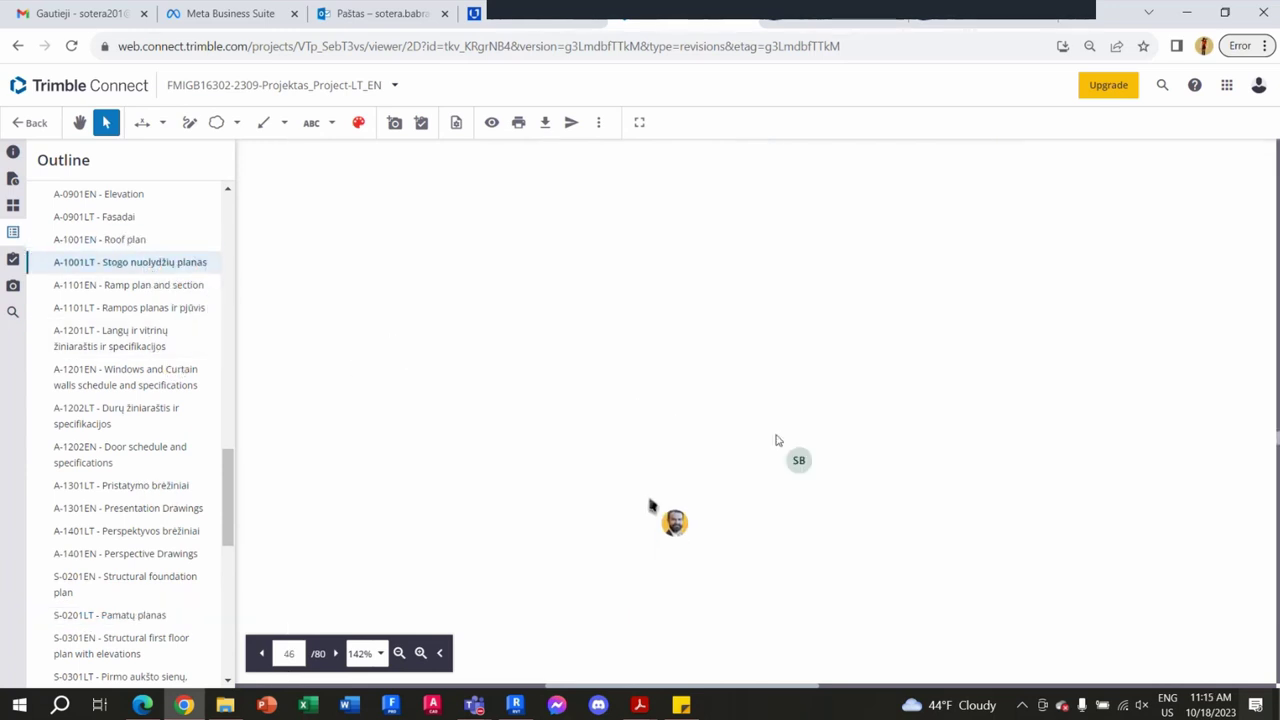
pyautogui.scroll(-3, 640, 487)
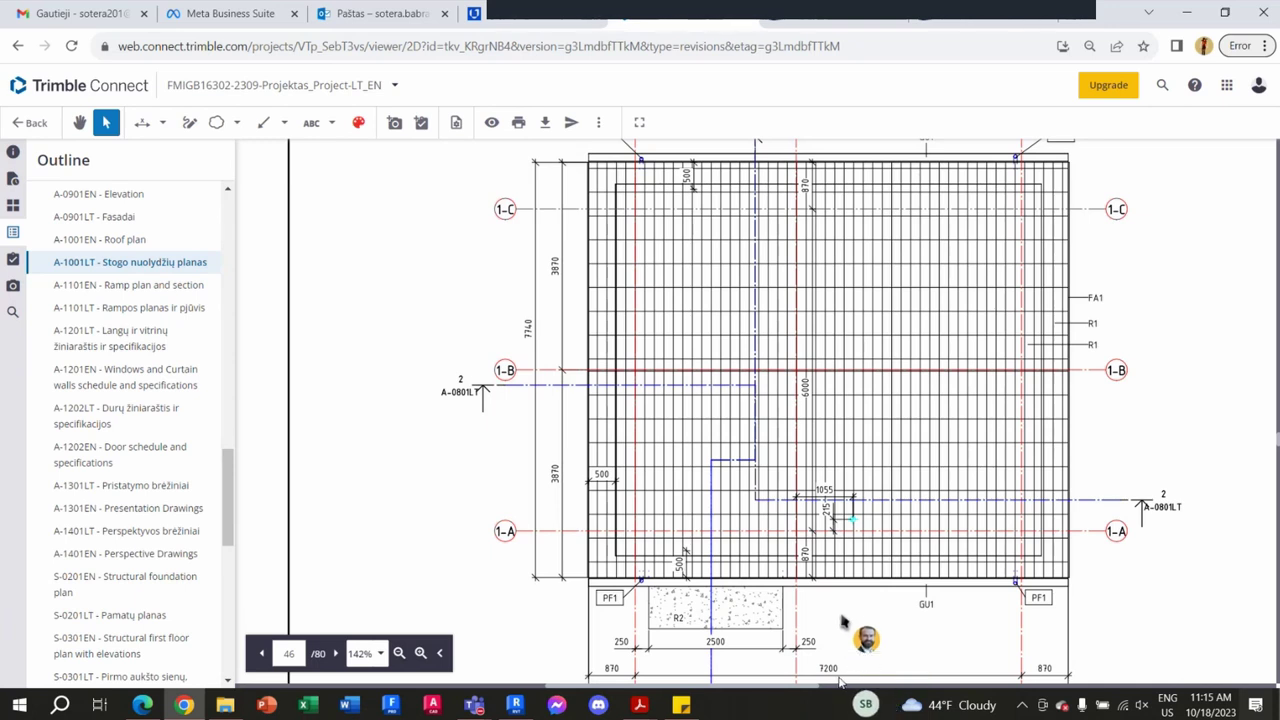
pyautogui.scroll(-1, 843, 622)
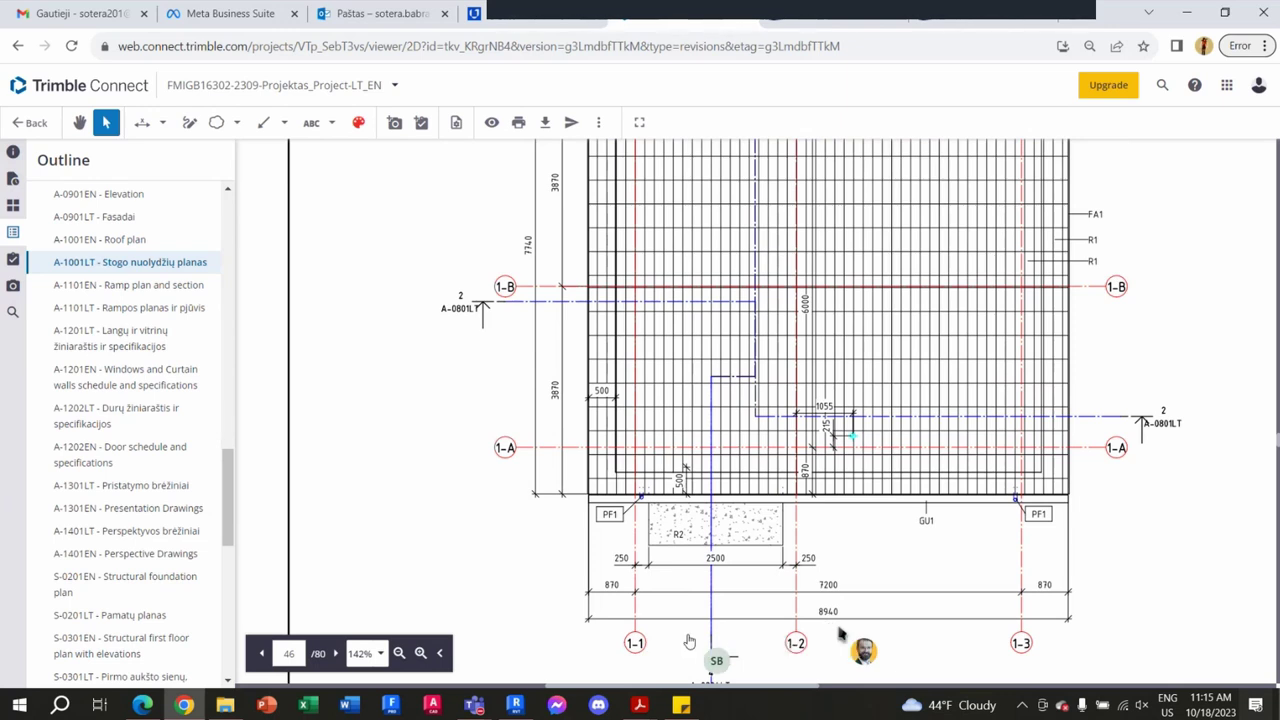
# Step: Record the roof figures a-c (7740 and 8940) in a sticky note
pyautogui.click(681, 705)
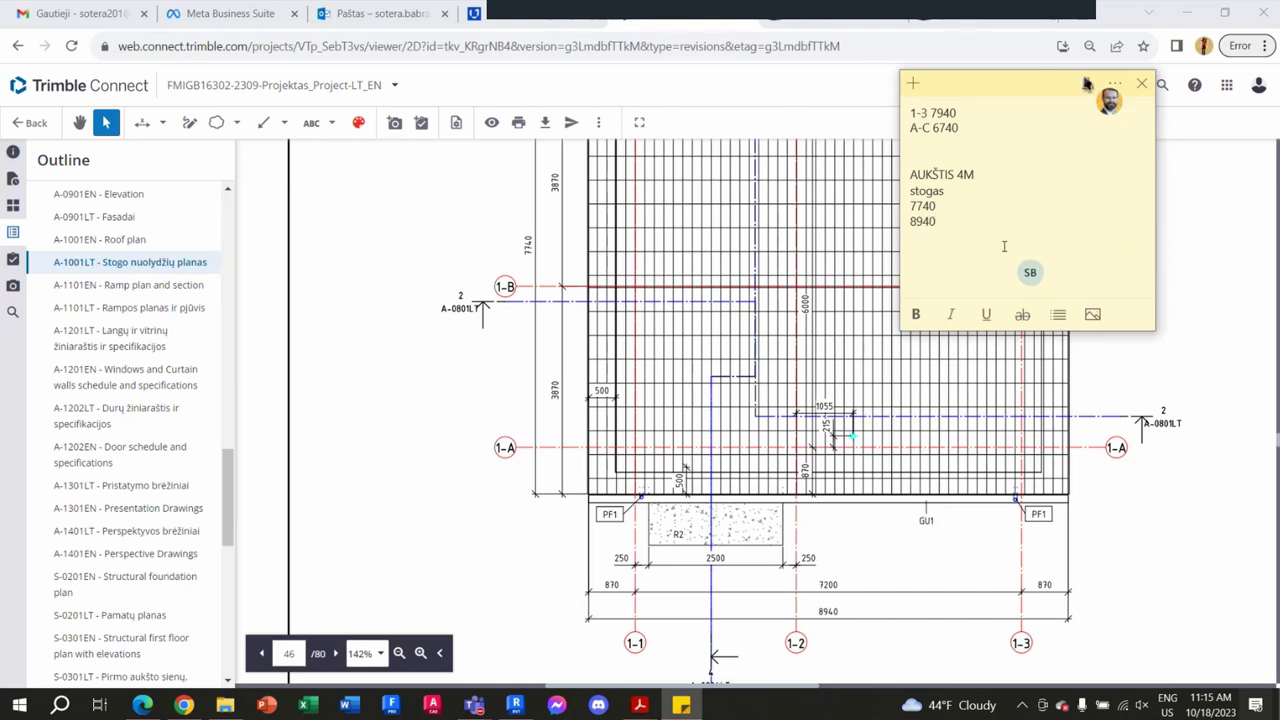
pyautogui.click(1115, 83)
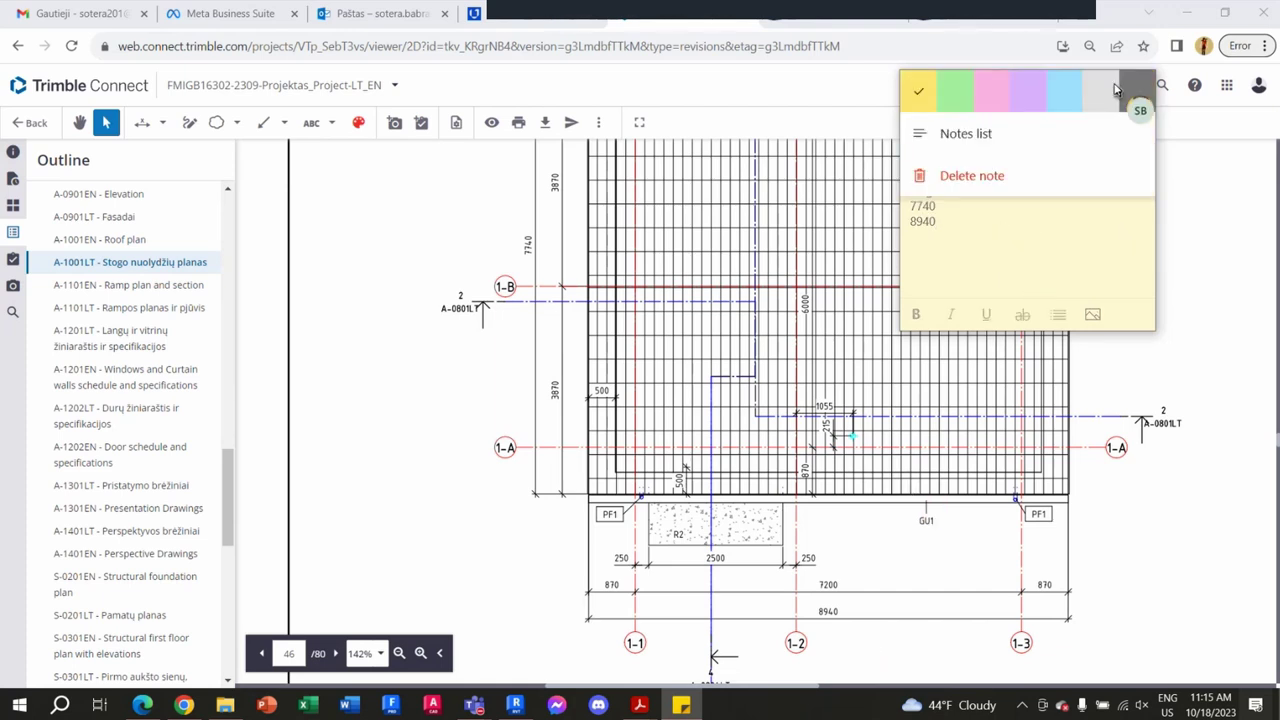
pyautogui.click(1082, 231)
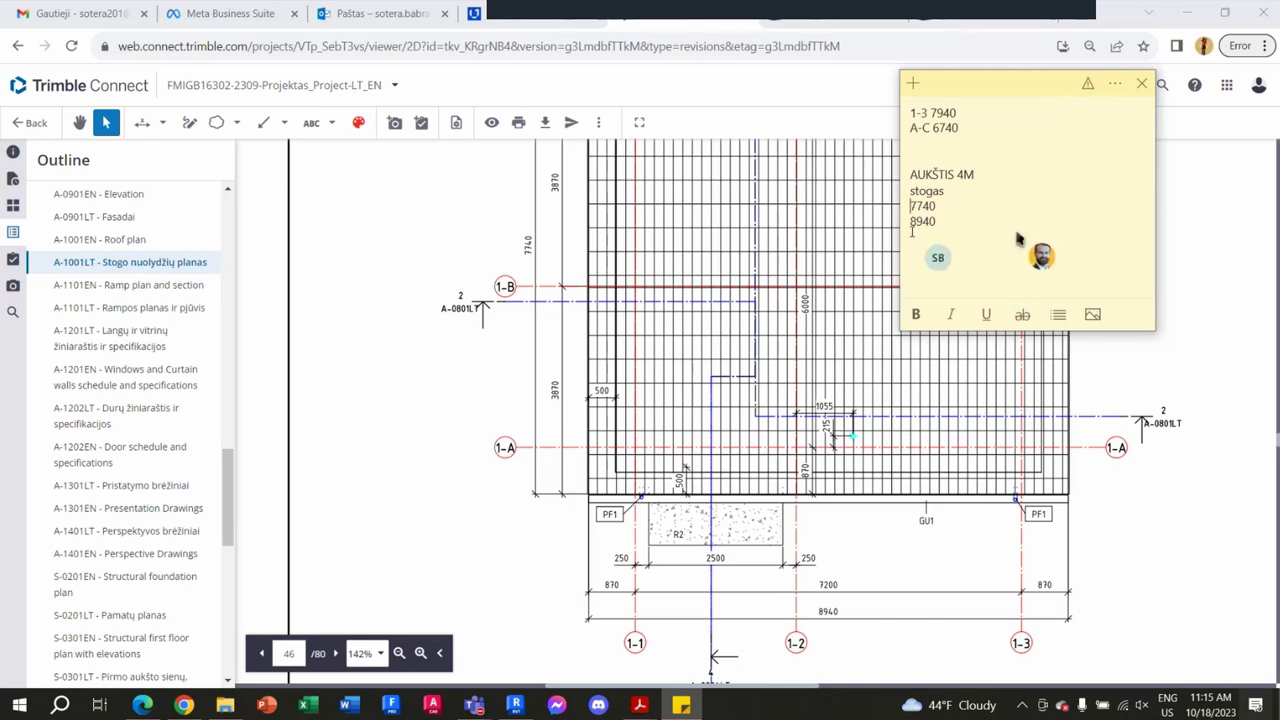
pyautogui.write('a-')
pyautogui.write('c')
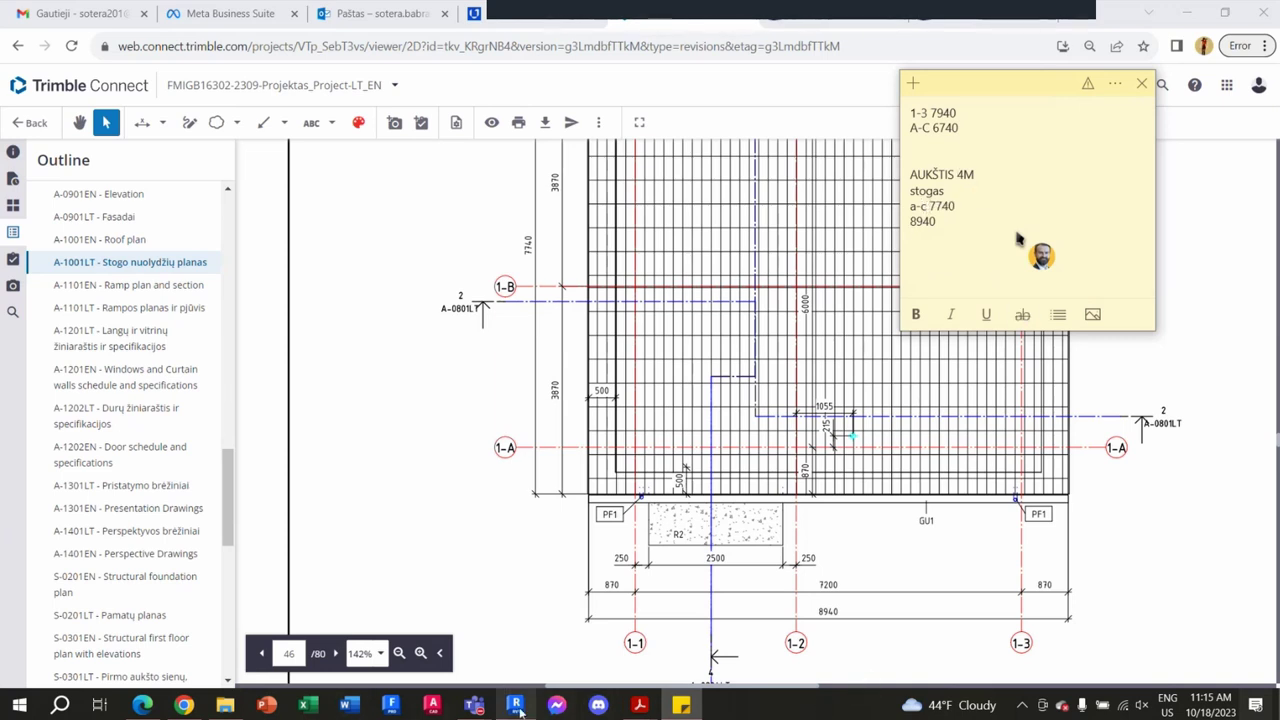
pyautogui.click(516, 706)
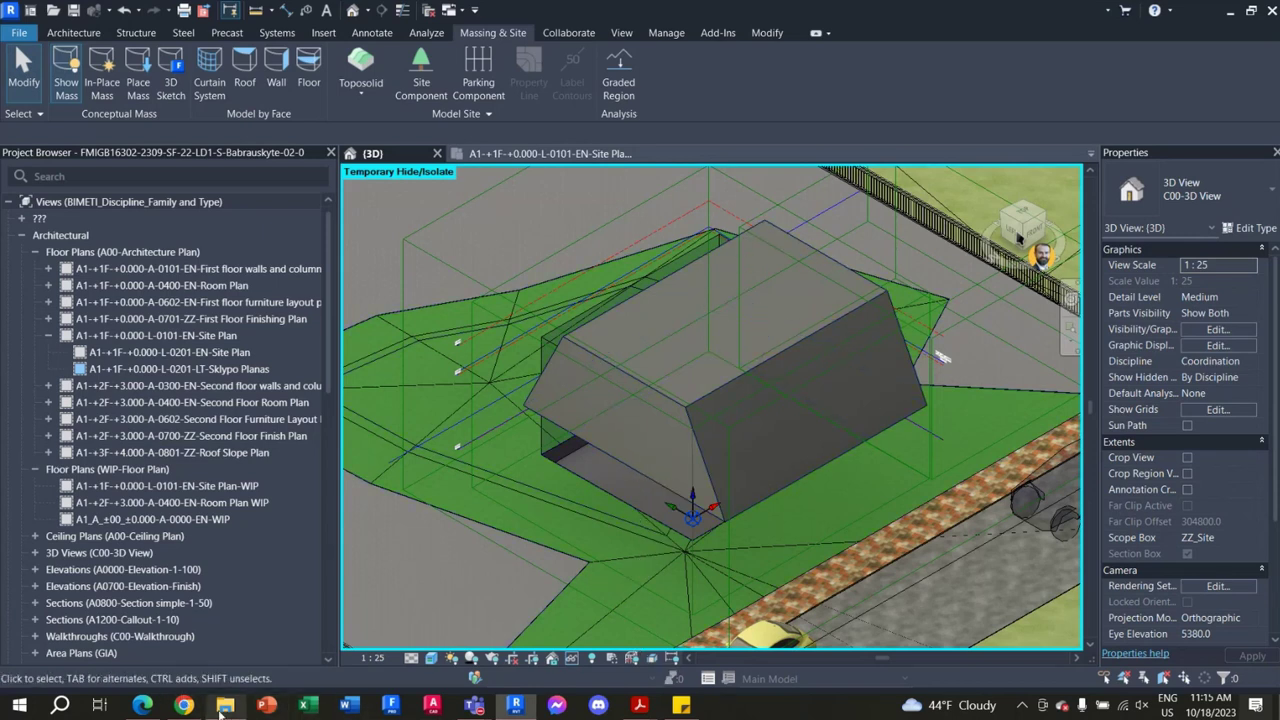
pyautogui.click(186, 706)
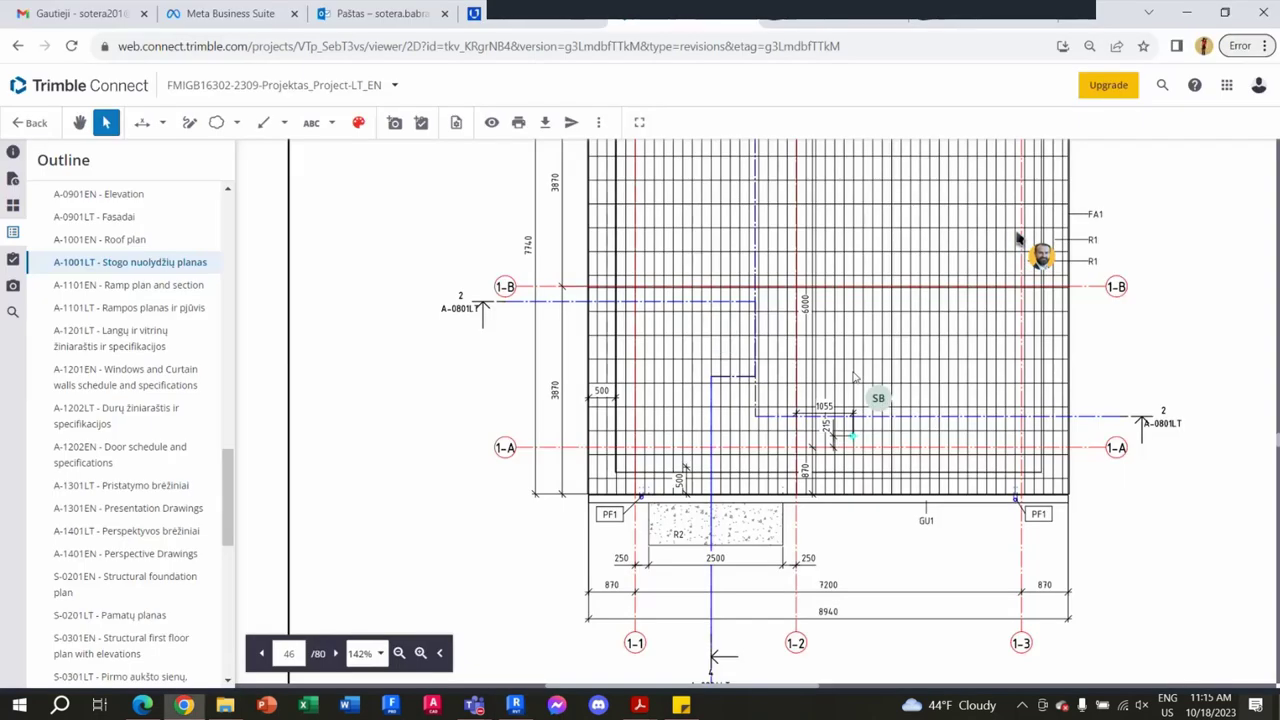
# Step: View facade sheet A-0901LT - Fasadai to read the 5345 roof height
pyautogui.scroll(2, 1018, 238)
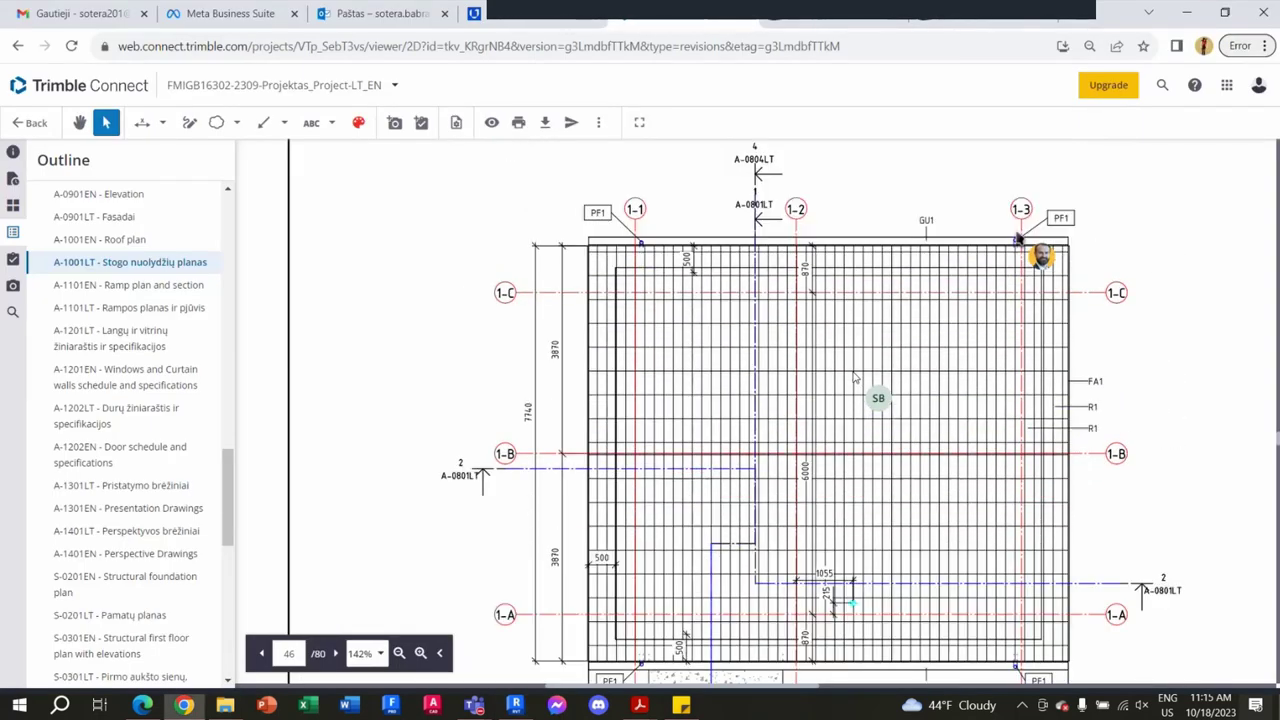
pyautogui.scroll(-2, 1018, 238)
pyautogui.scroll(1, 130, 400)
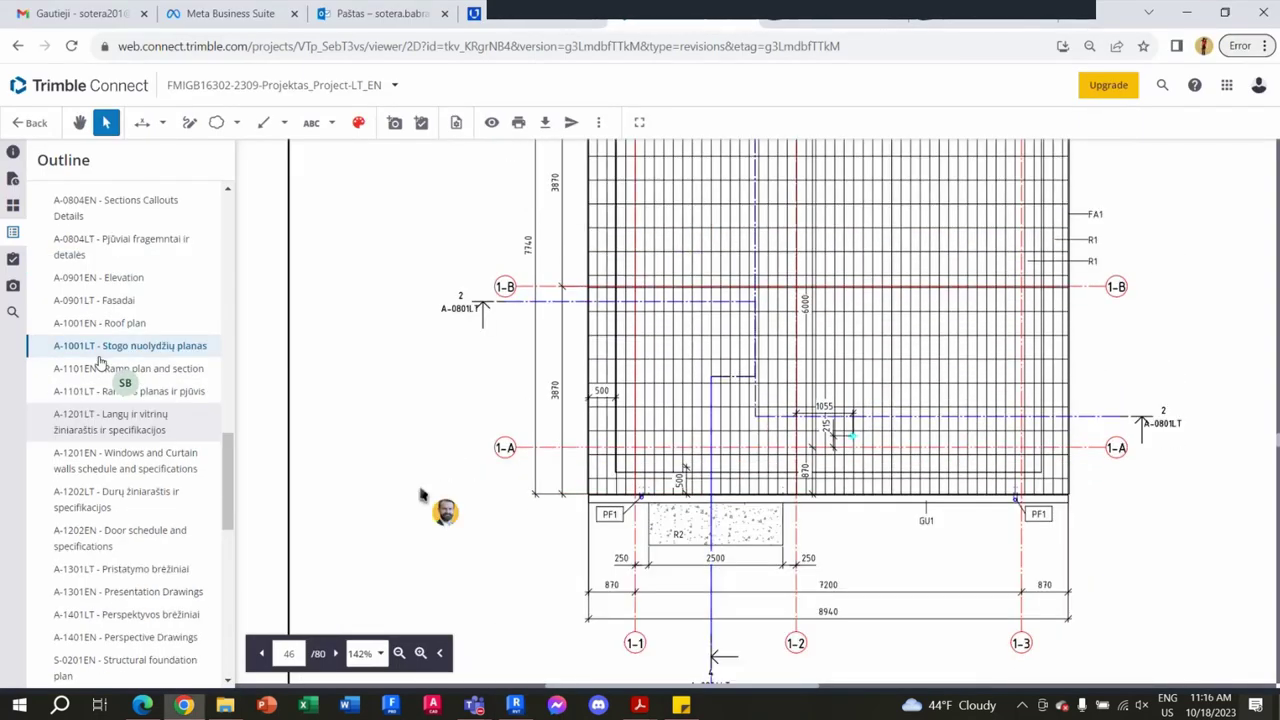
pyautogui.click(130, 300)
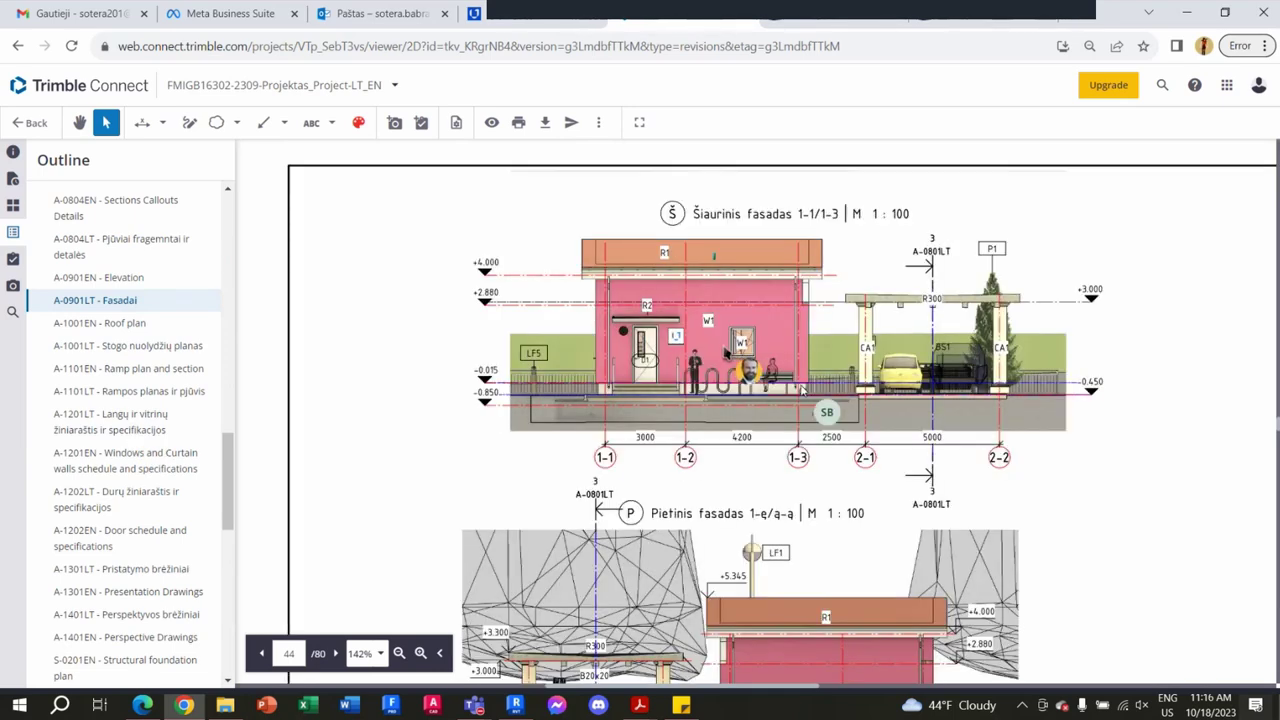
pyautogui.scroll(-1, 780, 410)
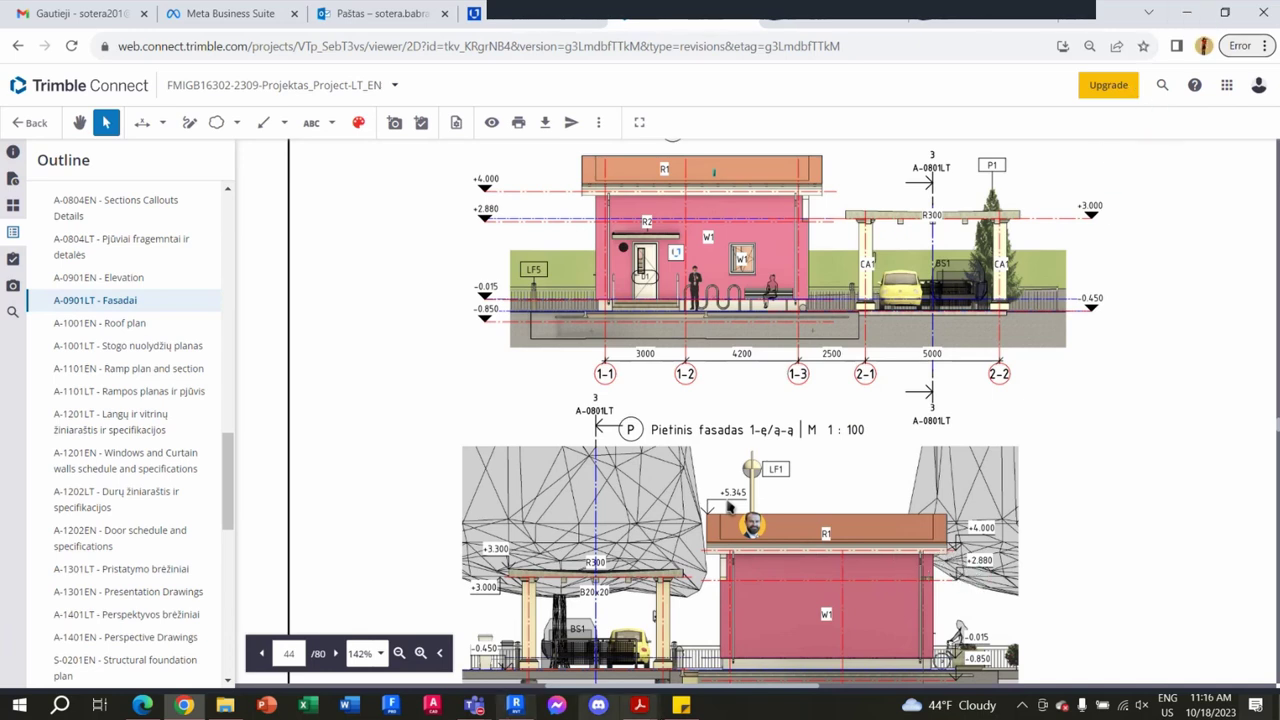
# Step: Add the 5345 height to the sticky note and return to the Revit 3D view
pyautogui.click(681, 705)
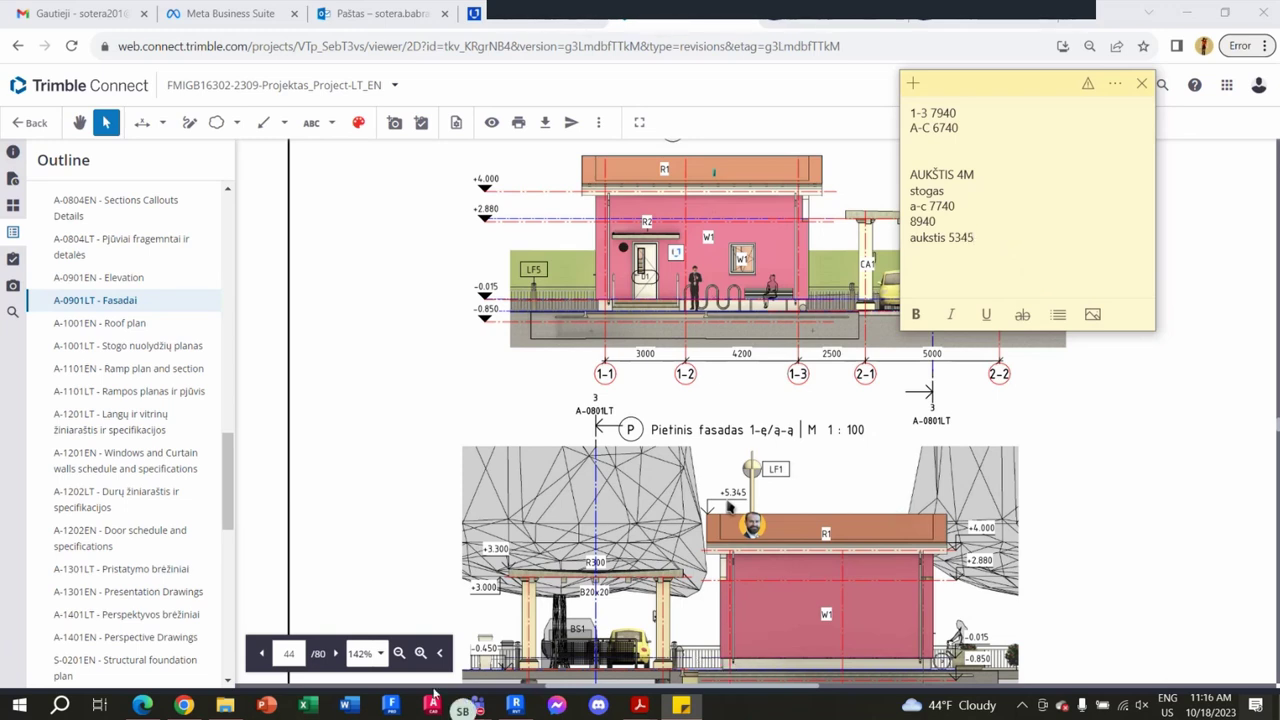
pyautogui.click(515, 705)
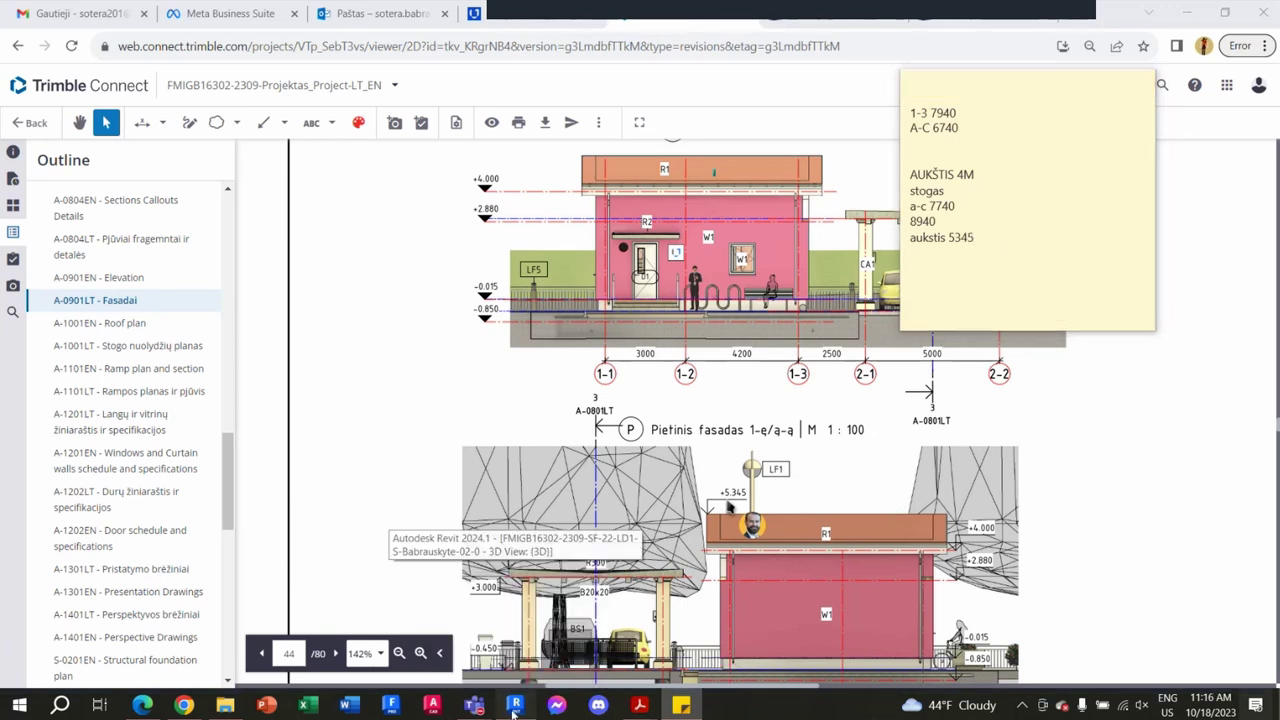
pyautogui.click(515, 705)
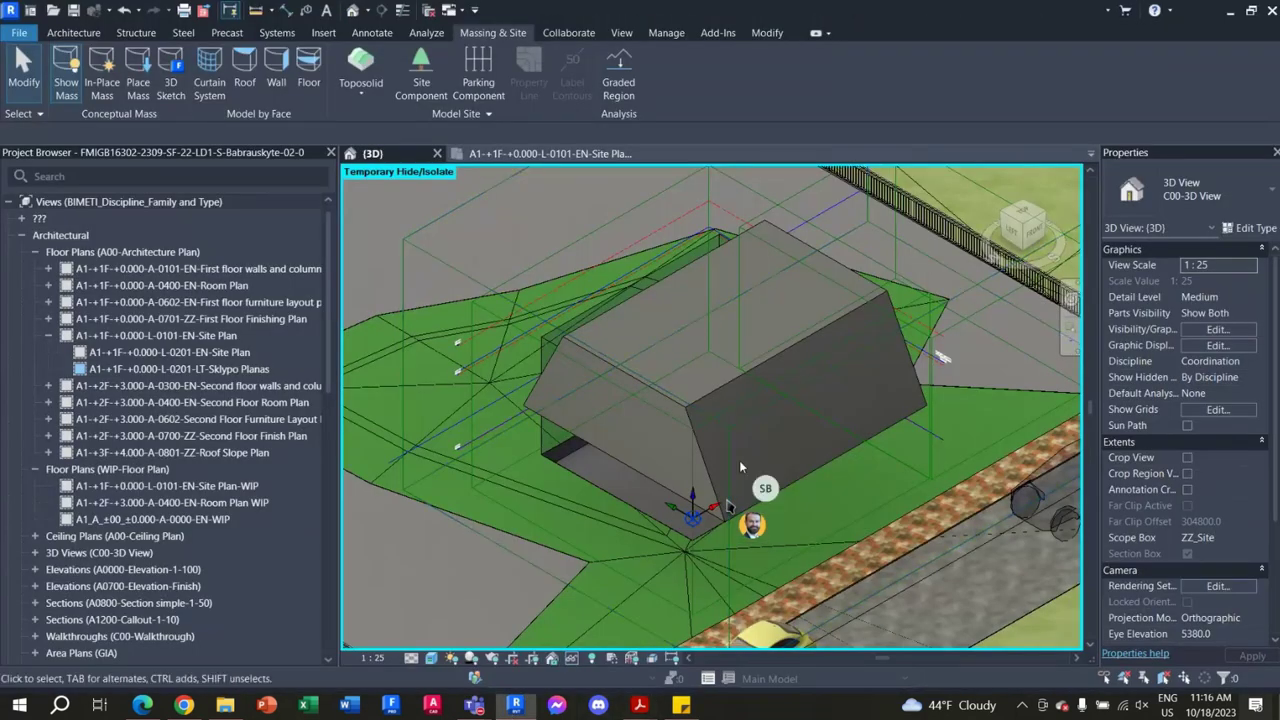
pyautogui.click(664, 487)
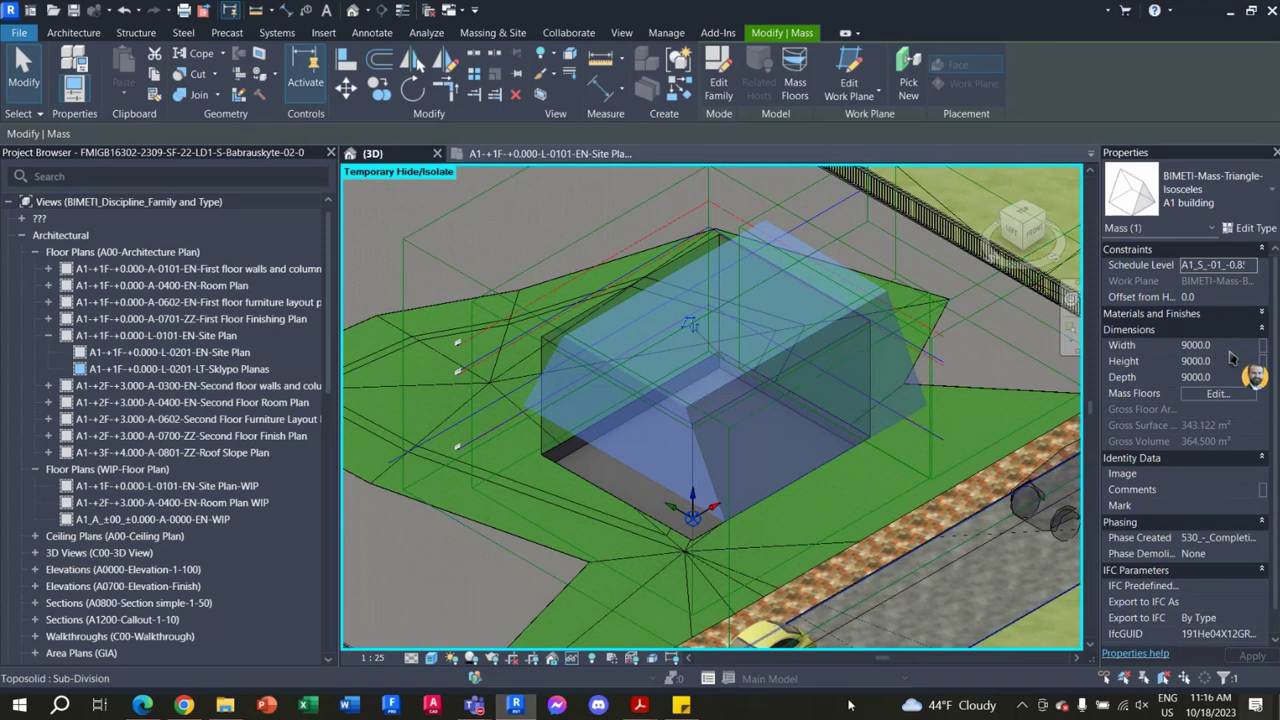
pyautogui.moveTo(681, 705)
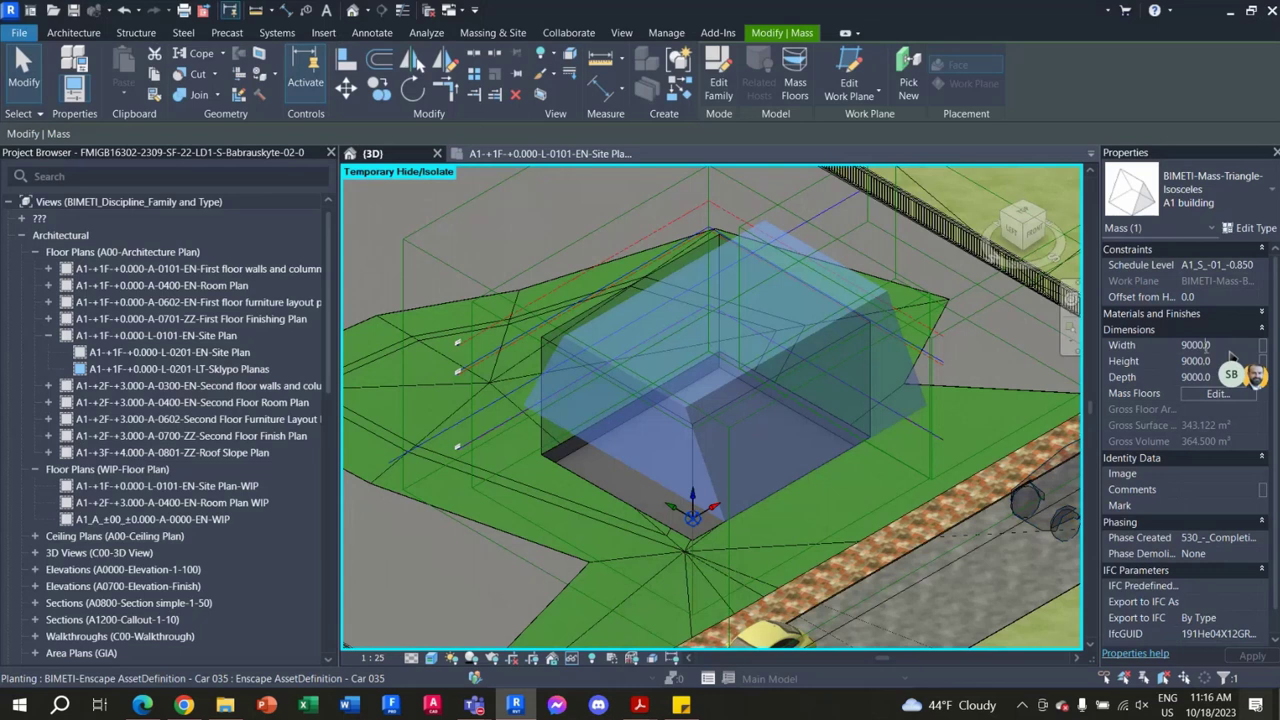
pyautogui.click(1229, 348)
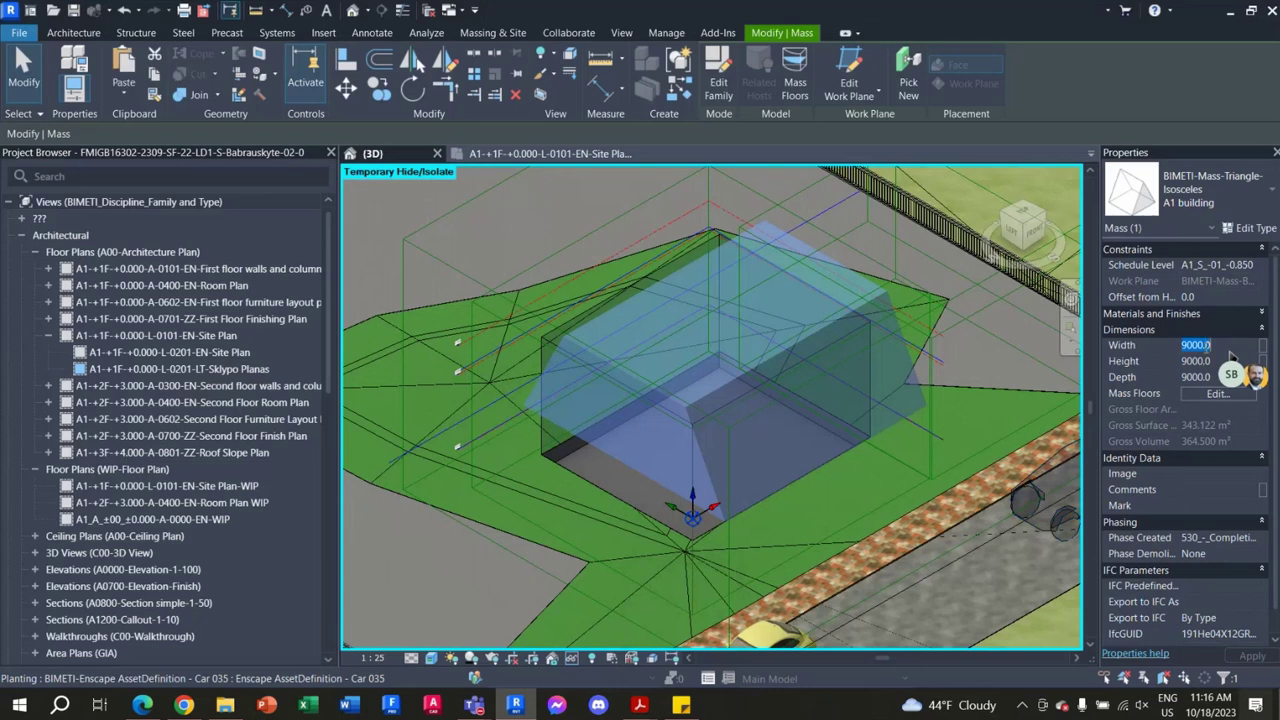
pyautogui.write('8940')
pyautogui.press('Return')
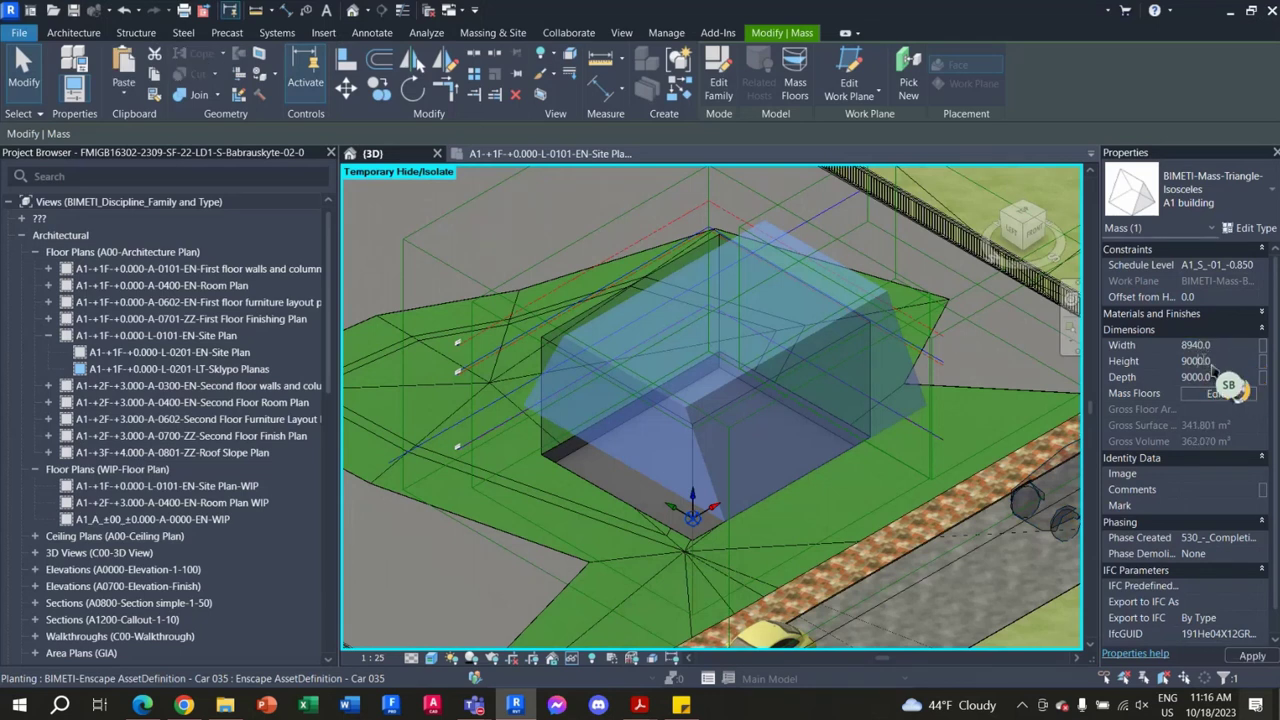
pyautogui.click(1213, 362)
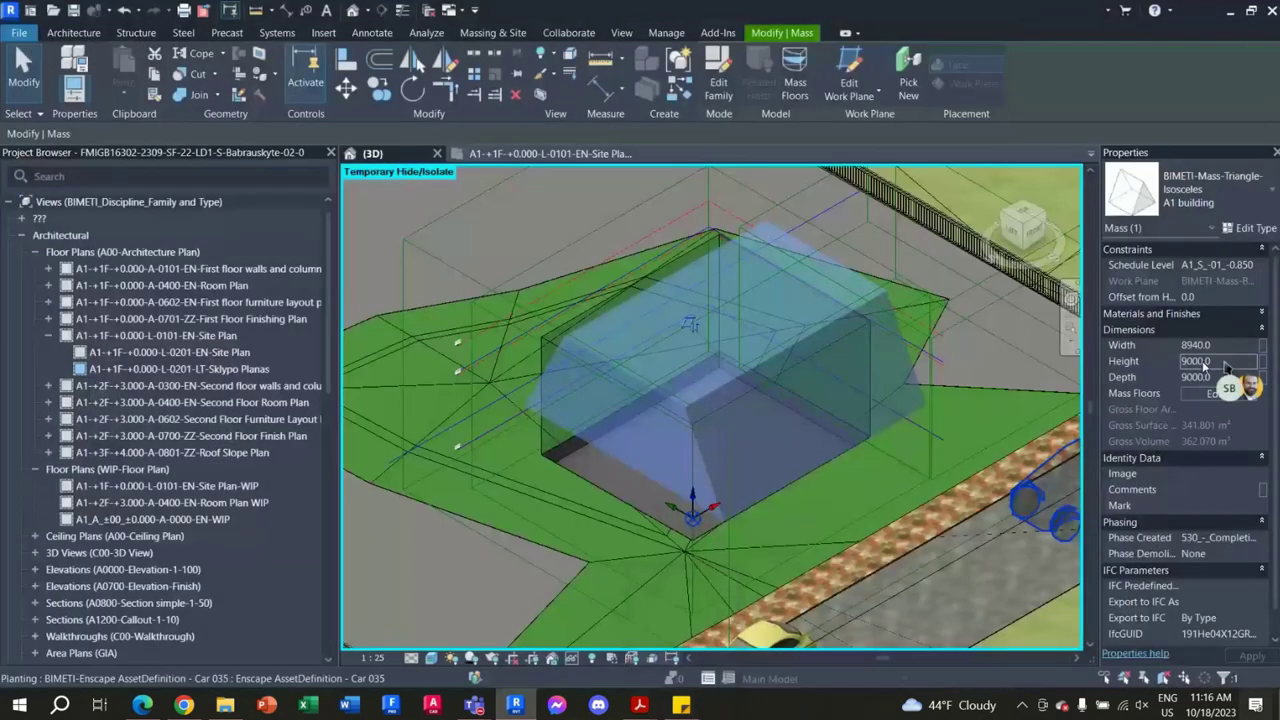
pyautogui.doubleClick(1225, 366)
pyautogui.write('5345')
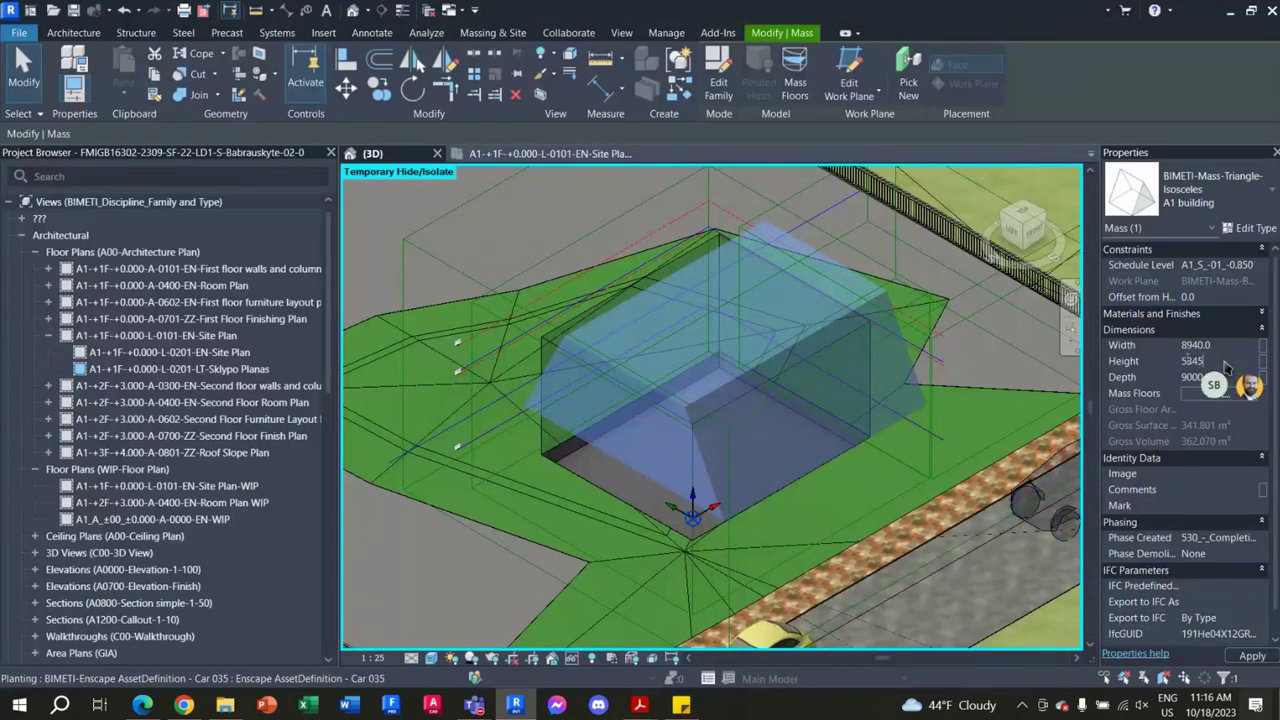
pyautogui.press('Home')
pyautogui.write('=')
pyautogui.press('End')
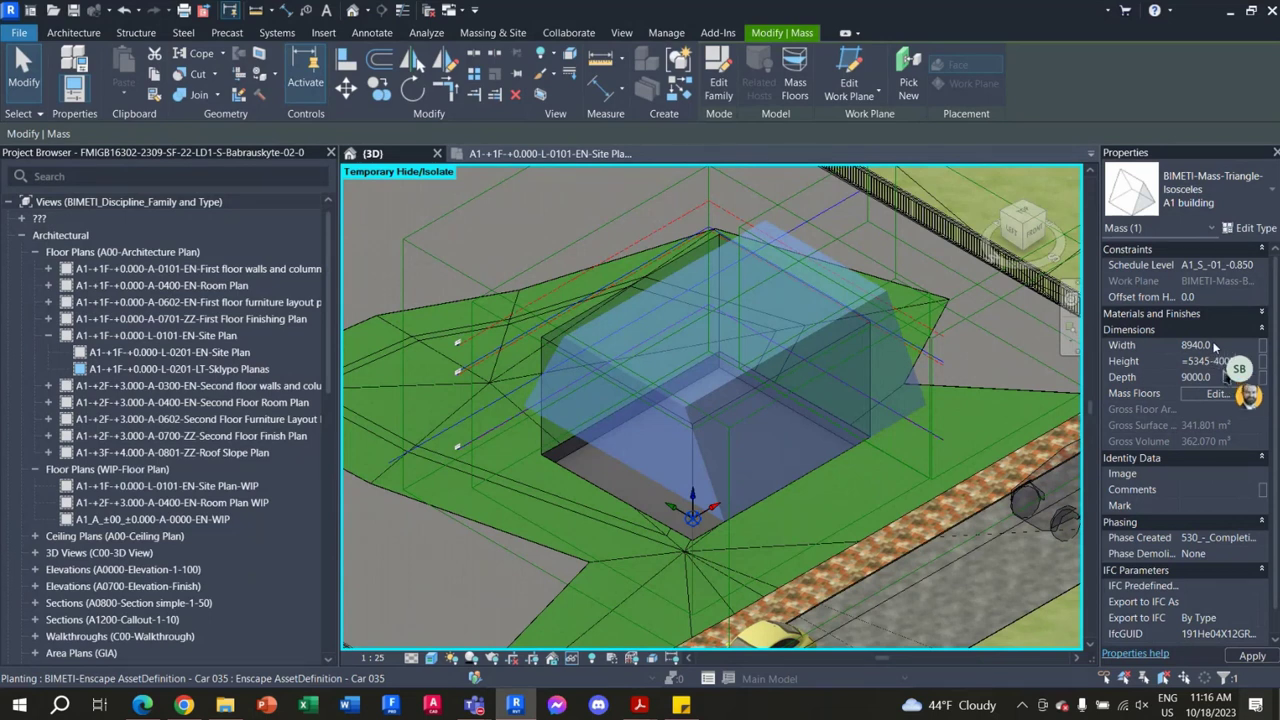
pyautogui.press('Tab')
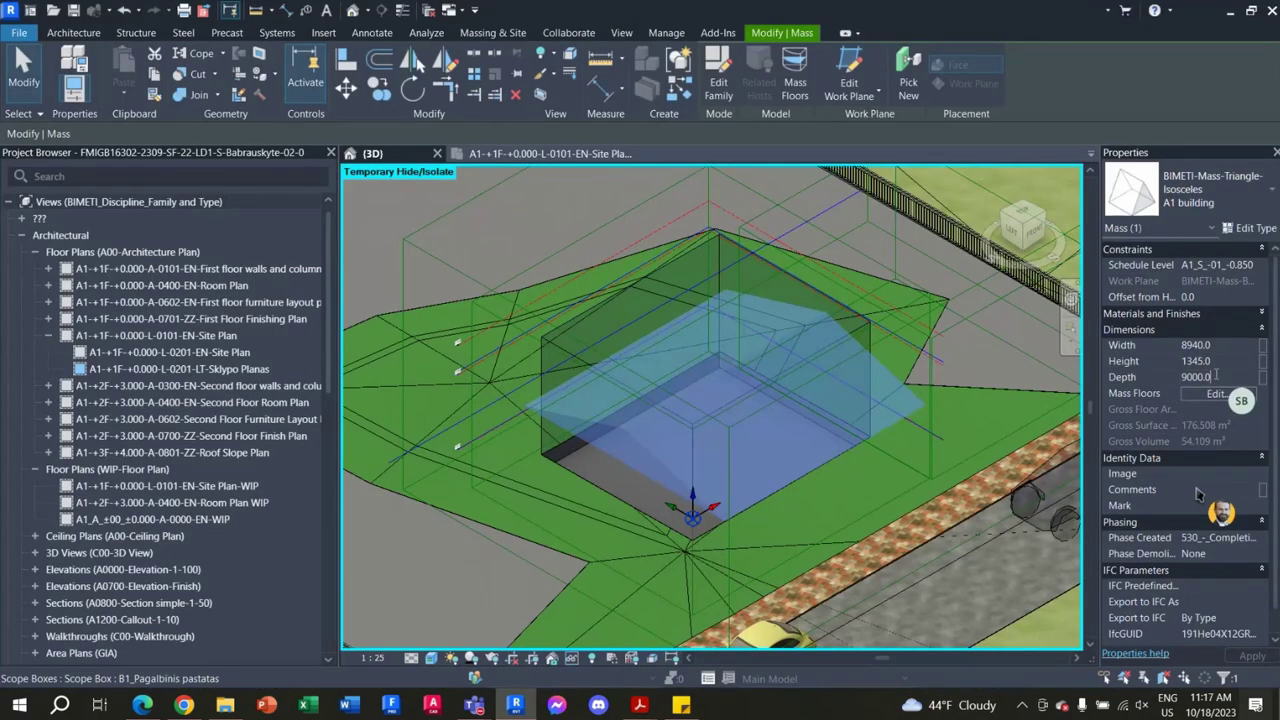
# Step: Set the roof mass depth to 7740, apply, and switch to the site floor plan
pyautogui.write('774')
pyautogui.click(1252, 656)
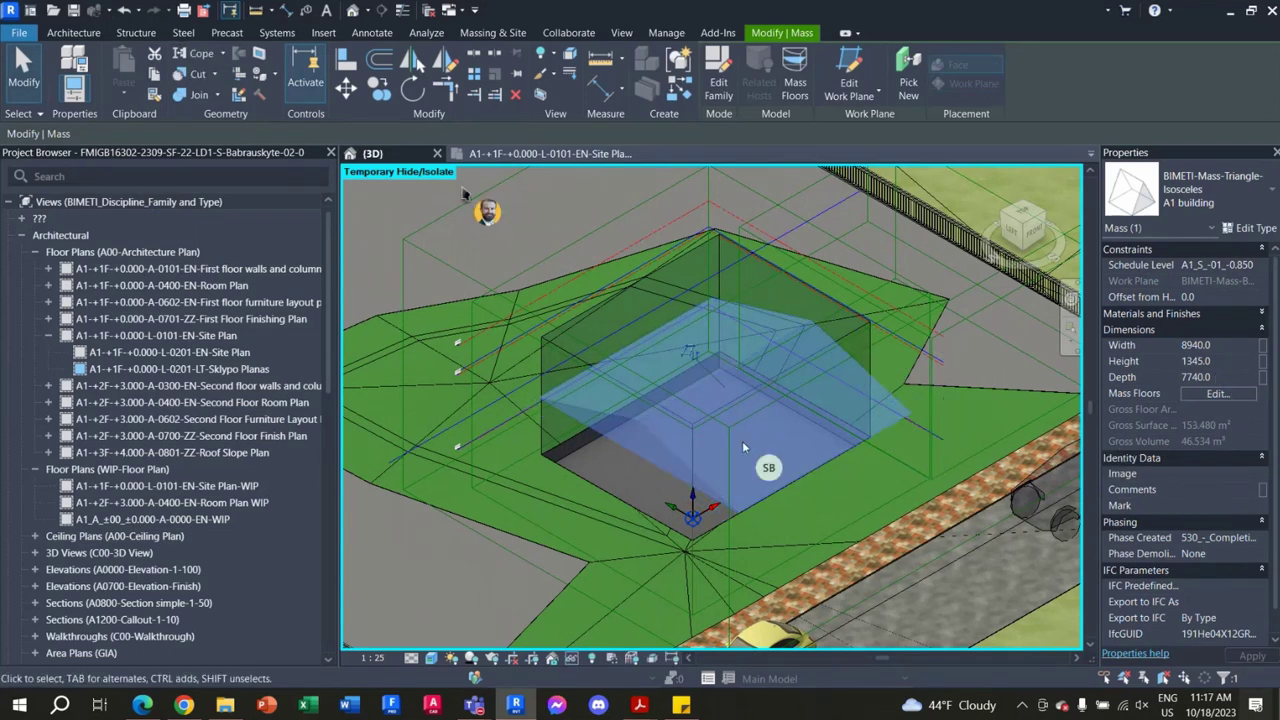
pyautogui.click(531, 155)
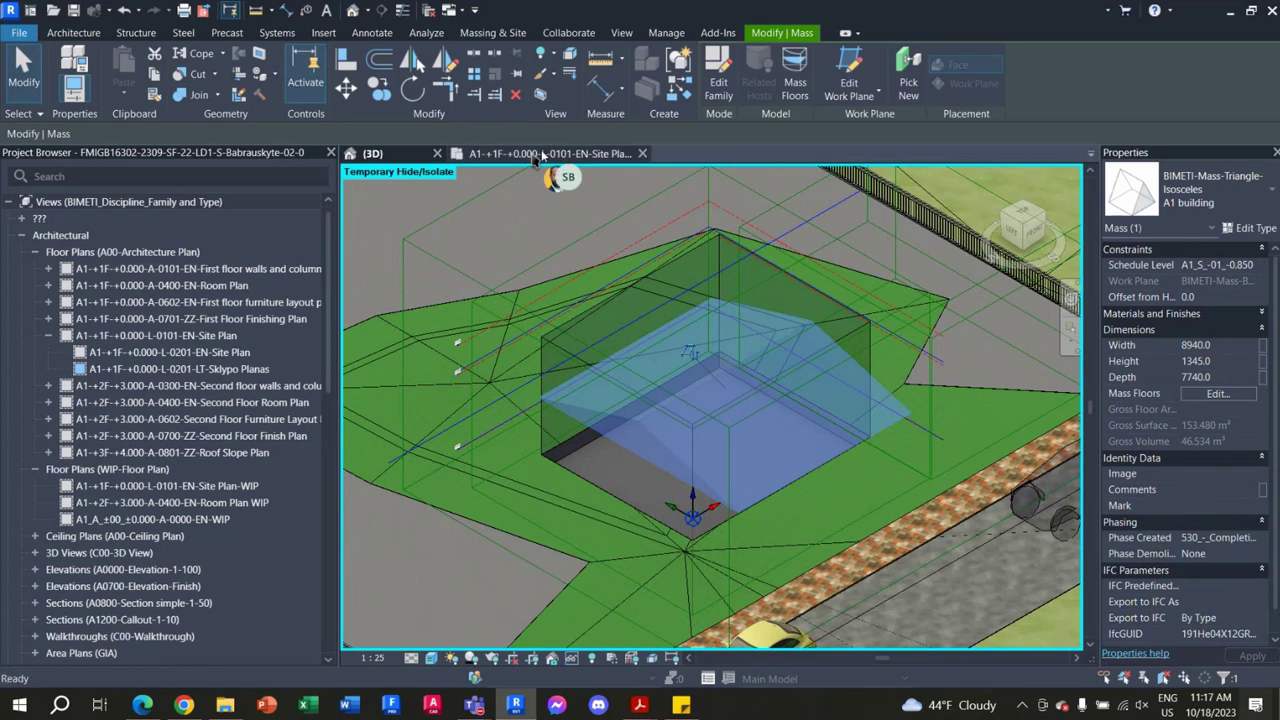
# Step: Move the roof mass in the site plan, snapping it to the box mass's midpoint
pyautogui.scroll(-2, 745, 464)
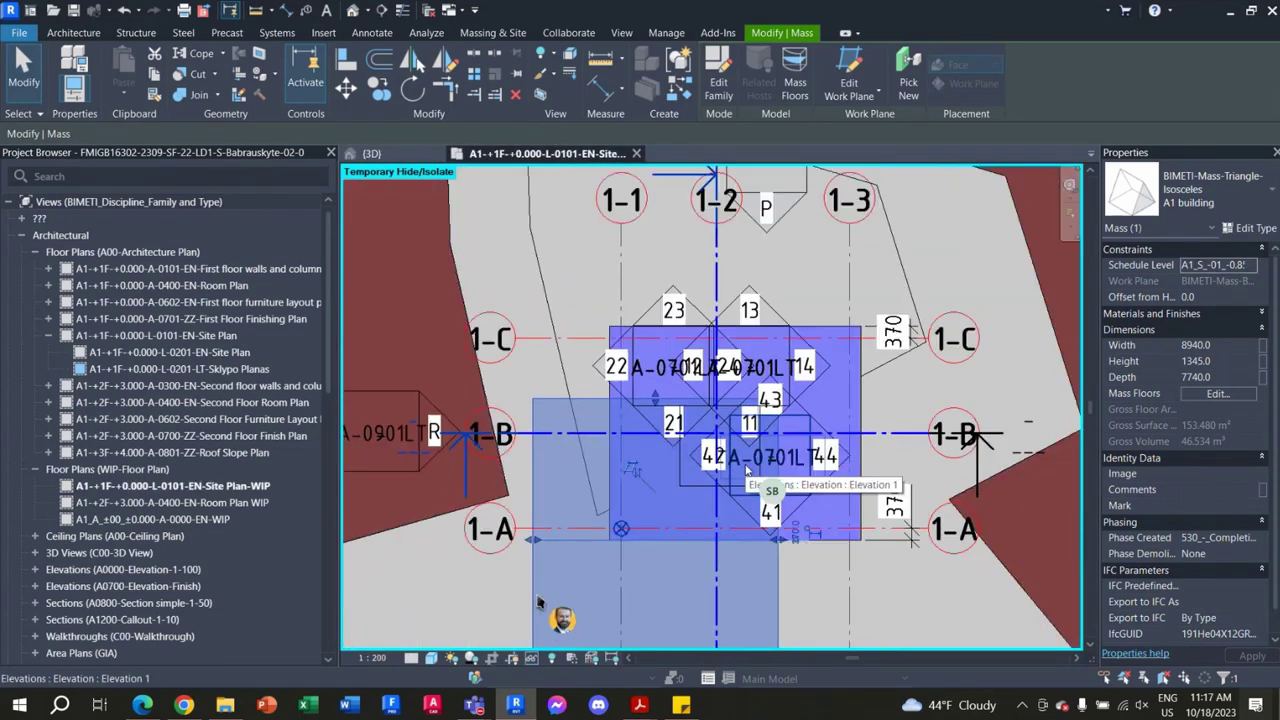
pyautogui.scroll(-3, 745, 464)
pyautogui.scroll(1, 714, 563)
pyautogui.scroll(1, 714, 563)
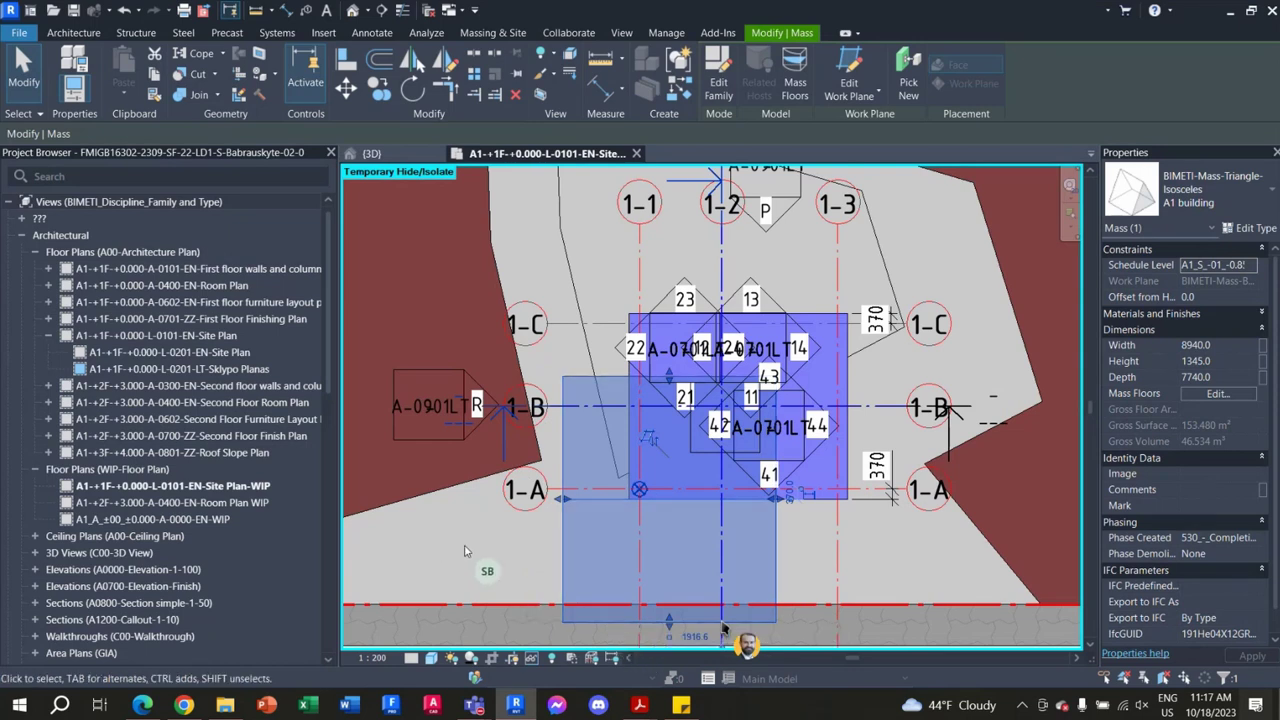
pyautogui.click(725, 628)
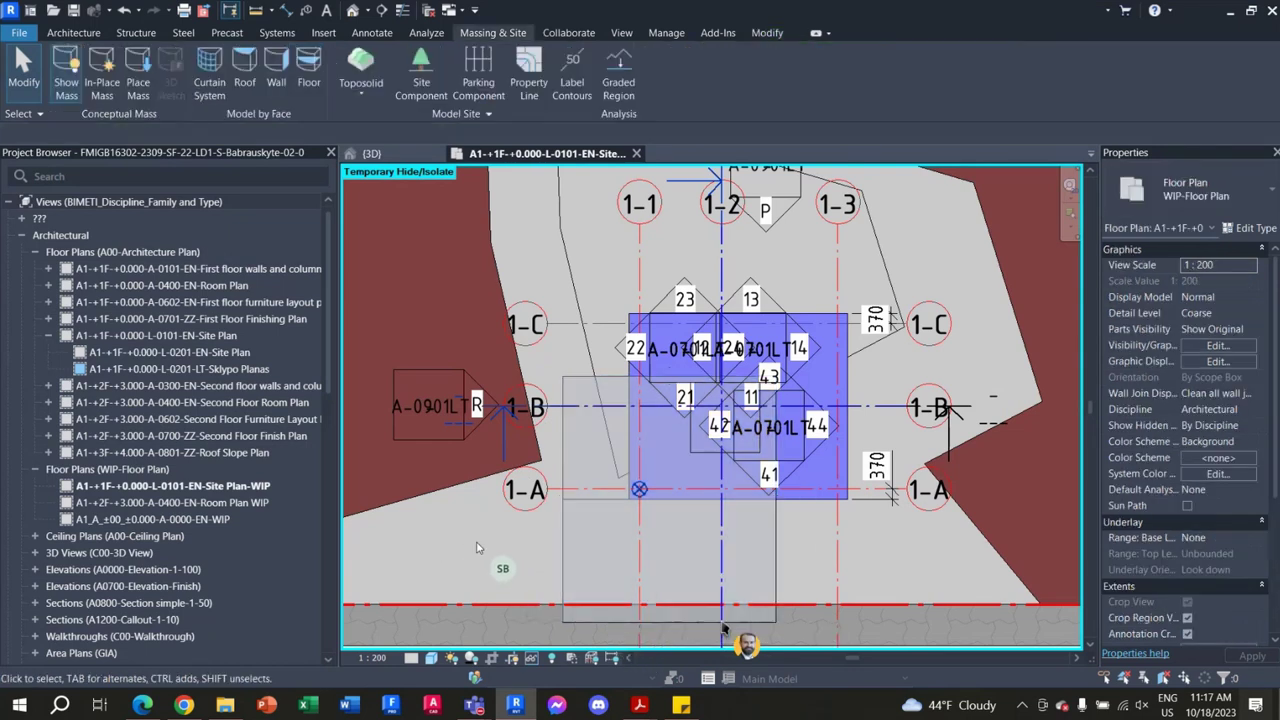
pyautogui.click(575, 623)
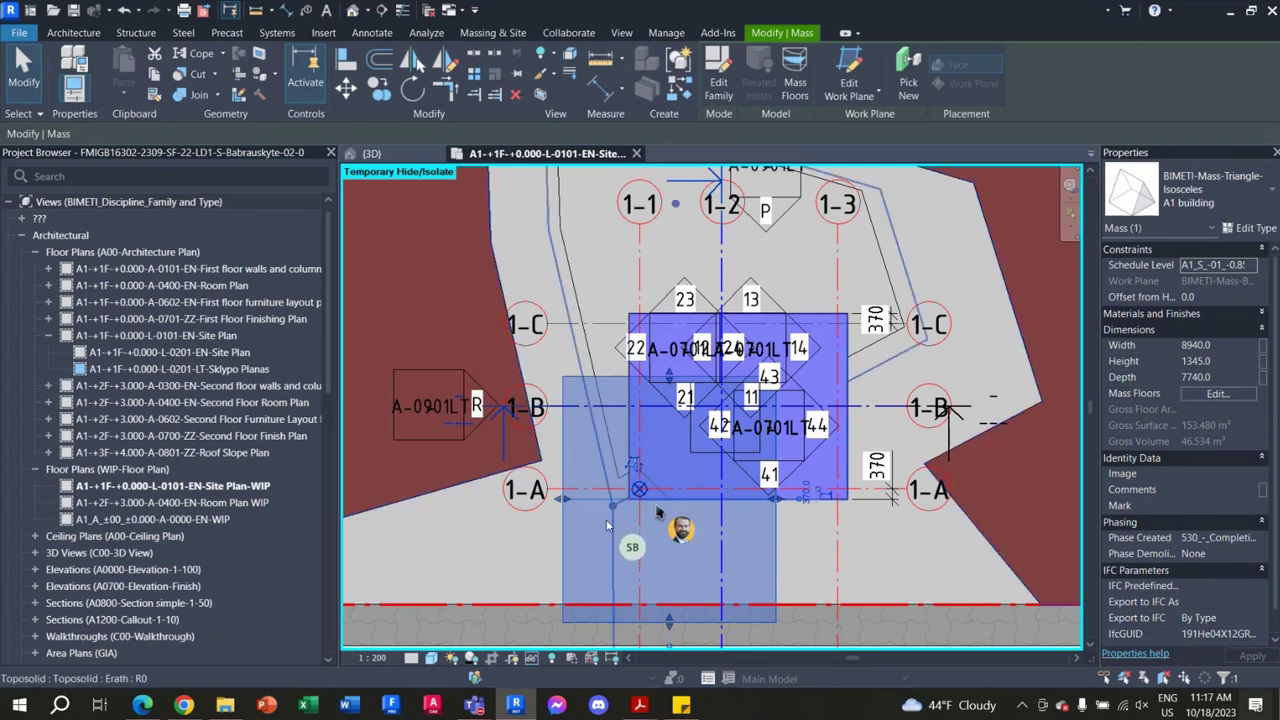
pyautogui.click(345, 90)
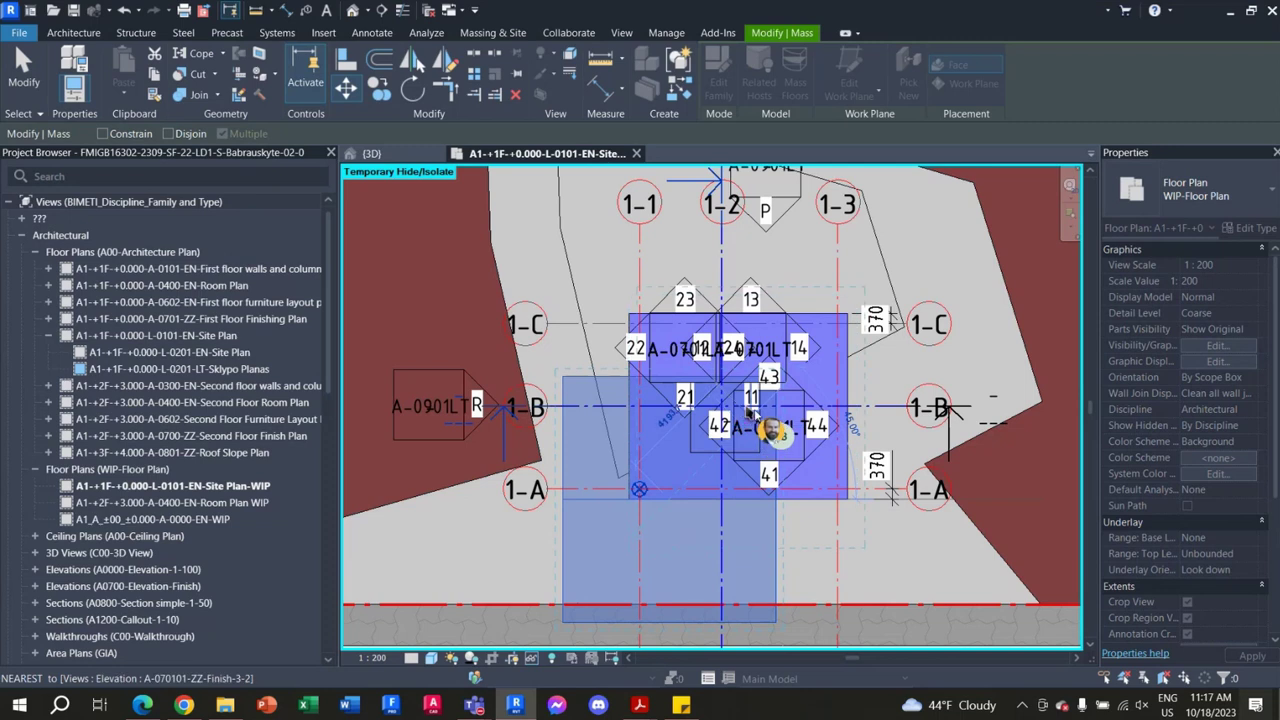
pyautogui.scroll(2, 752, 418)
pyautogui.scroll(1, 748, 418)
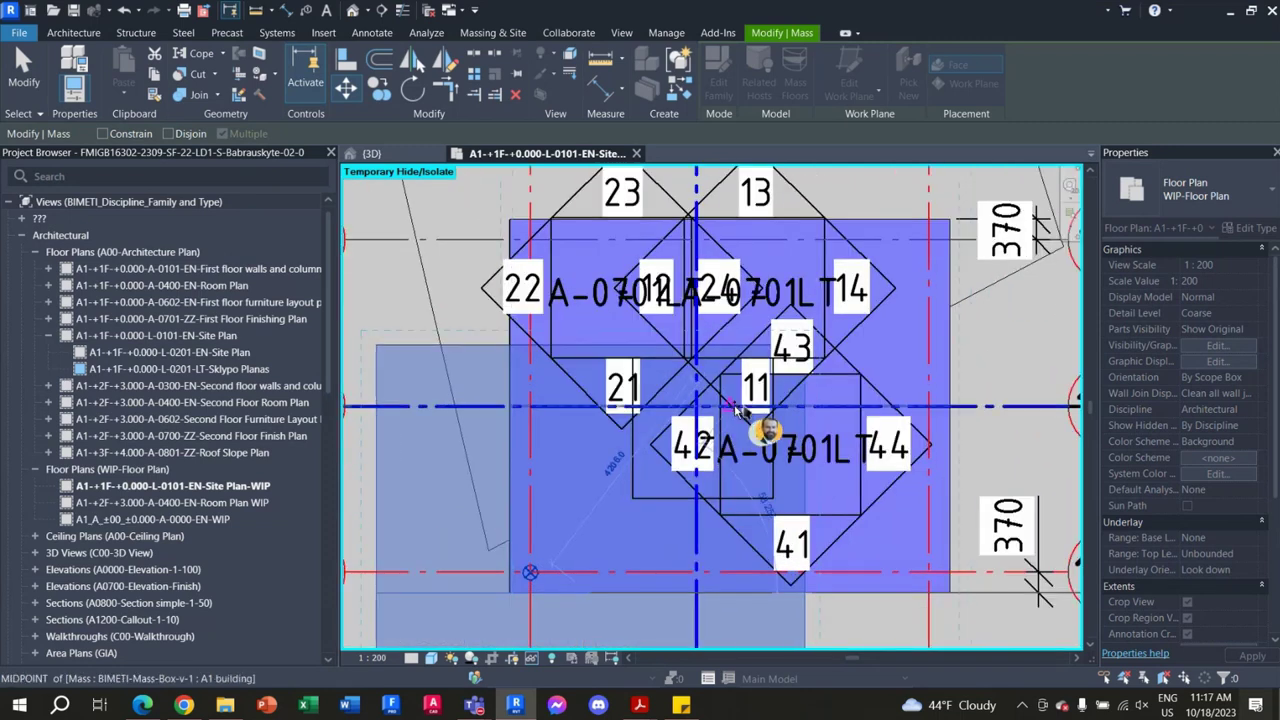
pyautogui.click(810, 467)
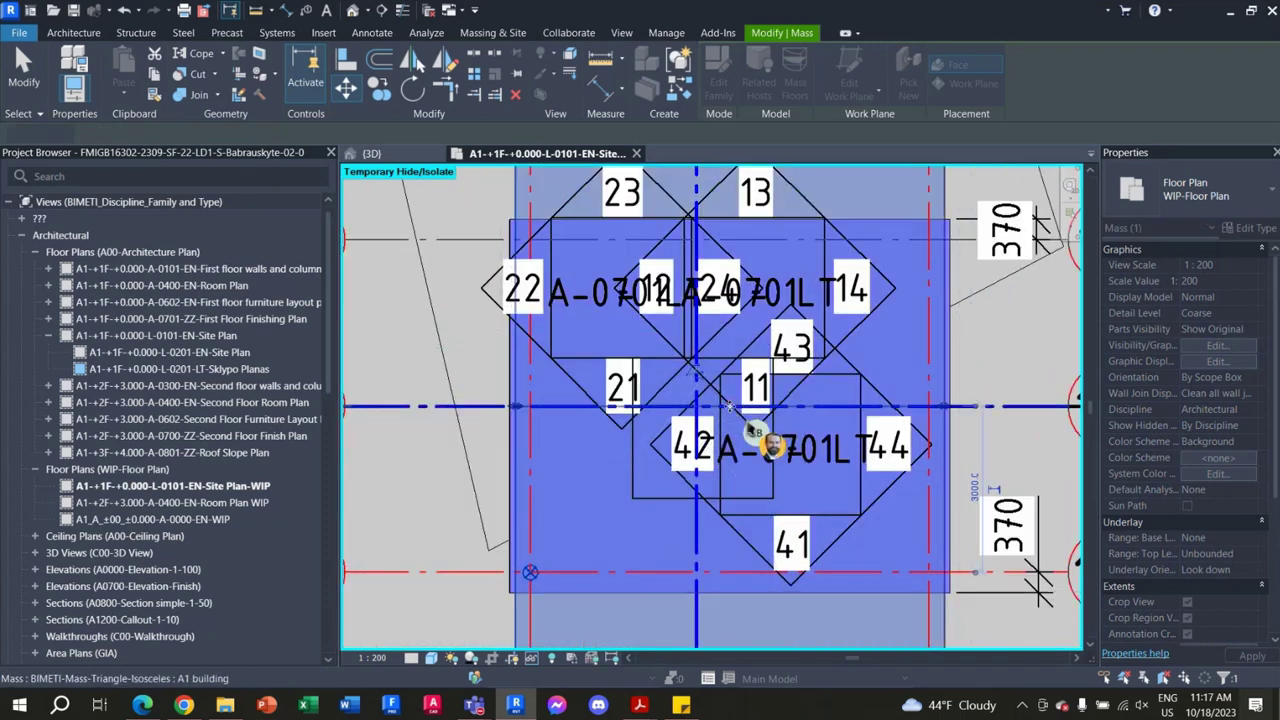
pyautogui.scroll(-2, 810, 467)
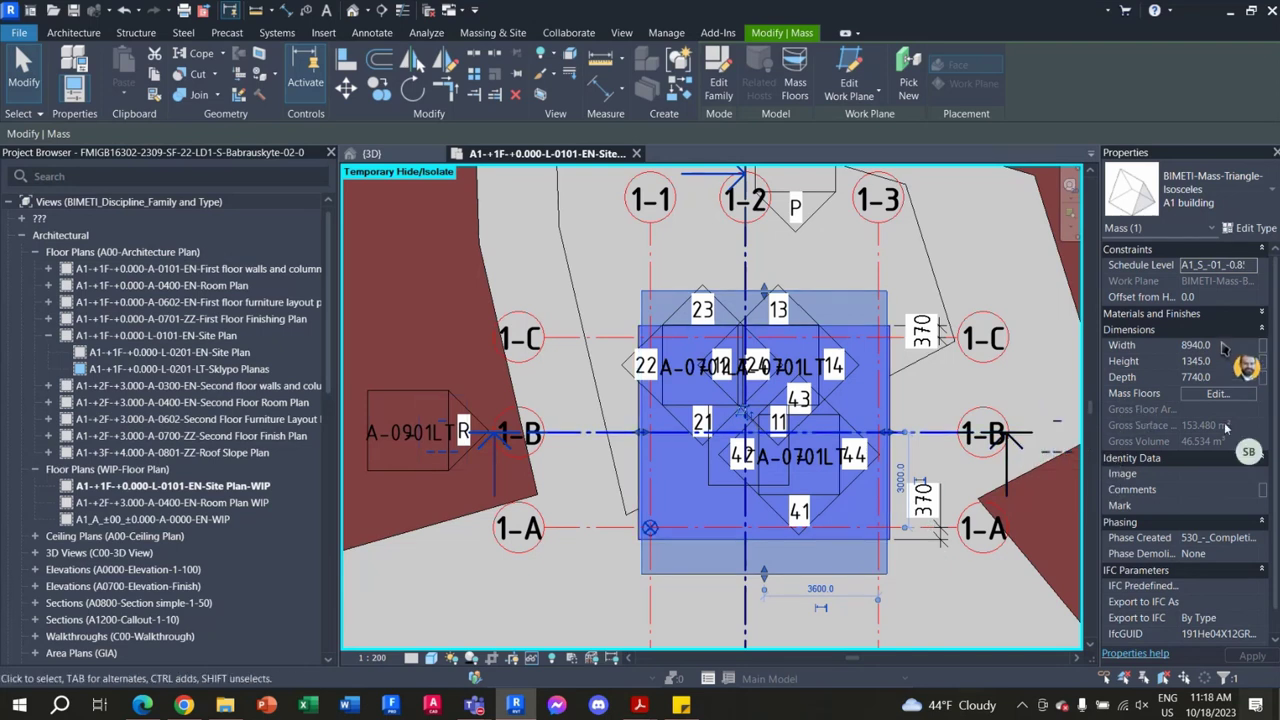
# Step: Change the roof mass Depth to 8940 and Width to 7740
pyautogui.click(1226, 347)
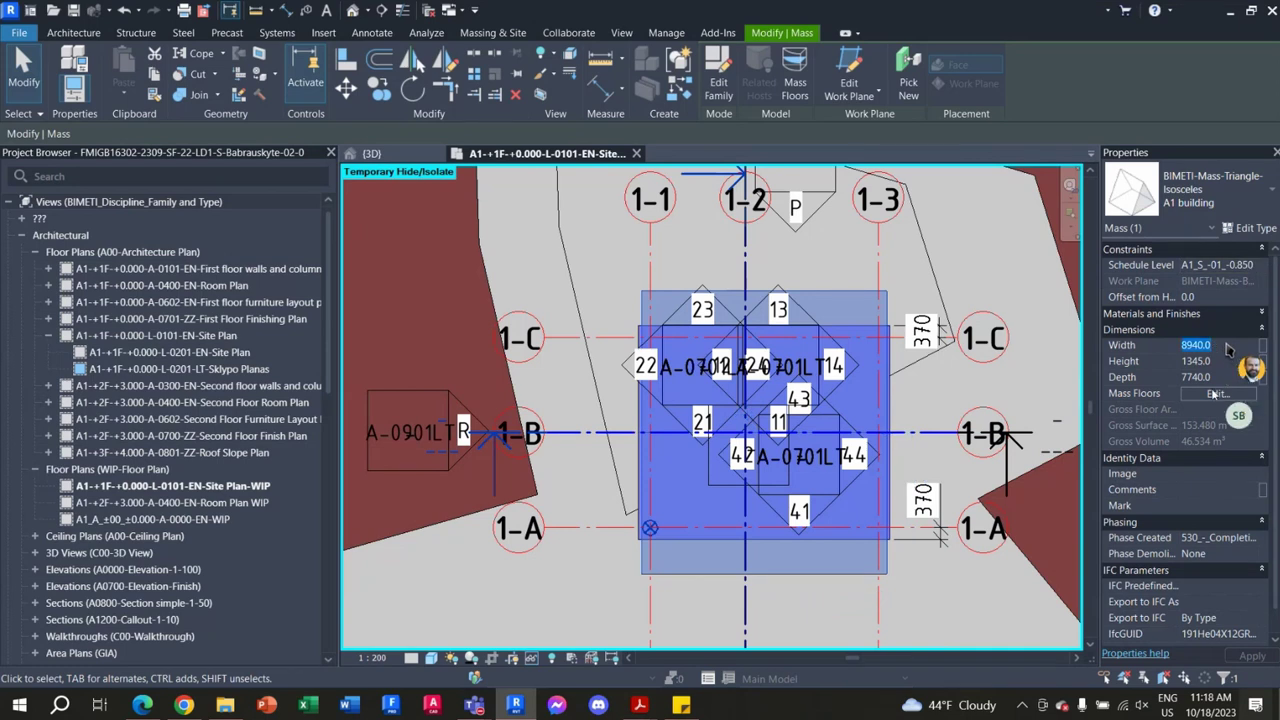
pyautogui.click(1231, 376)
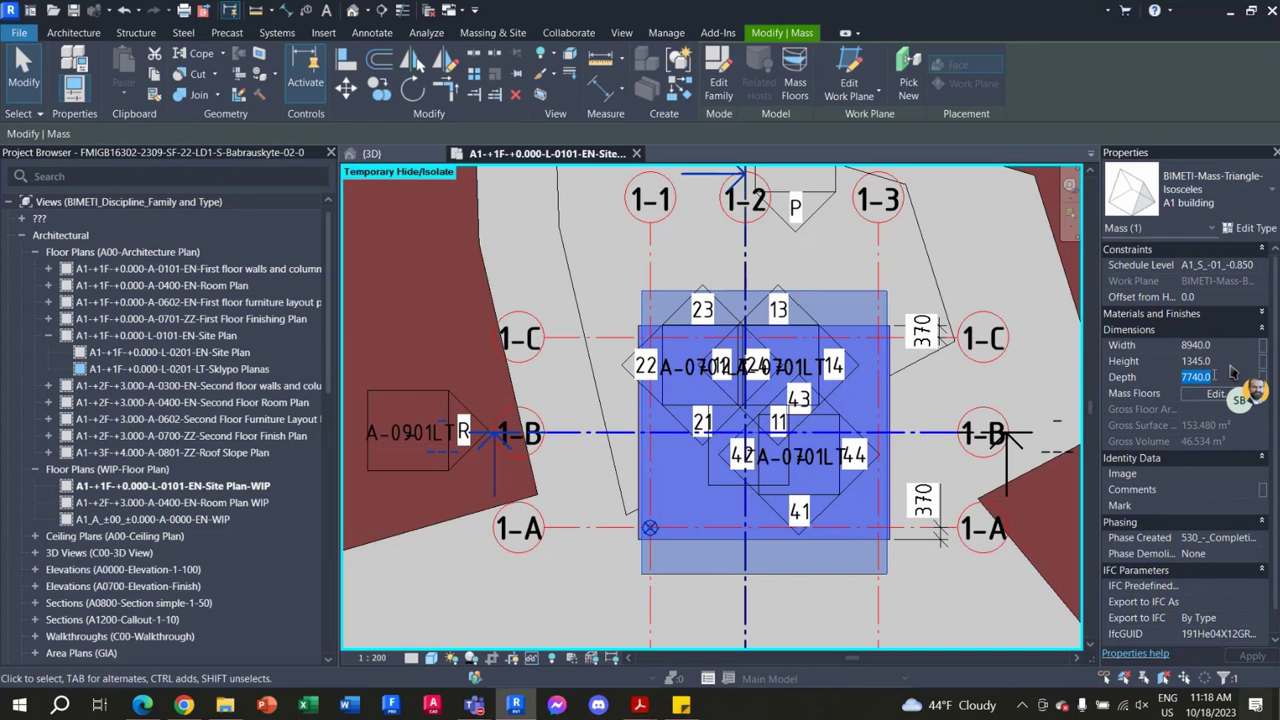
pyautogui.write('8940.0')
pyautogui.click(1204, 345)
pyautogui.write('7')
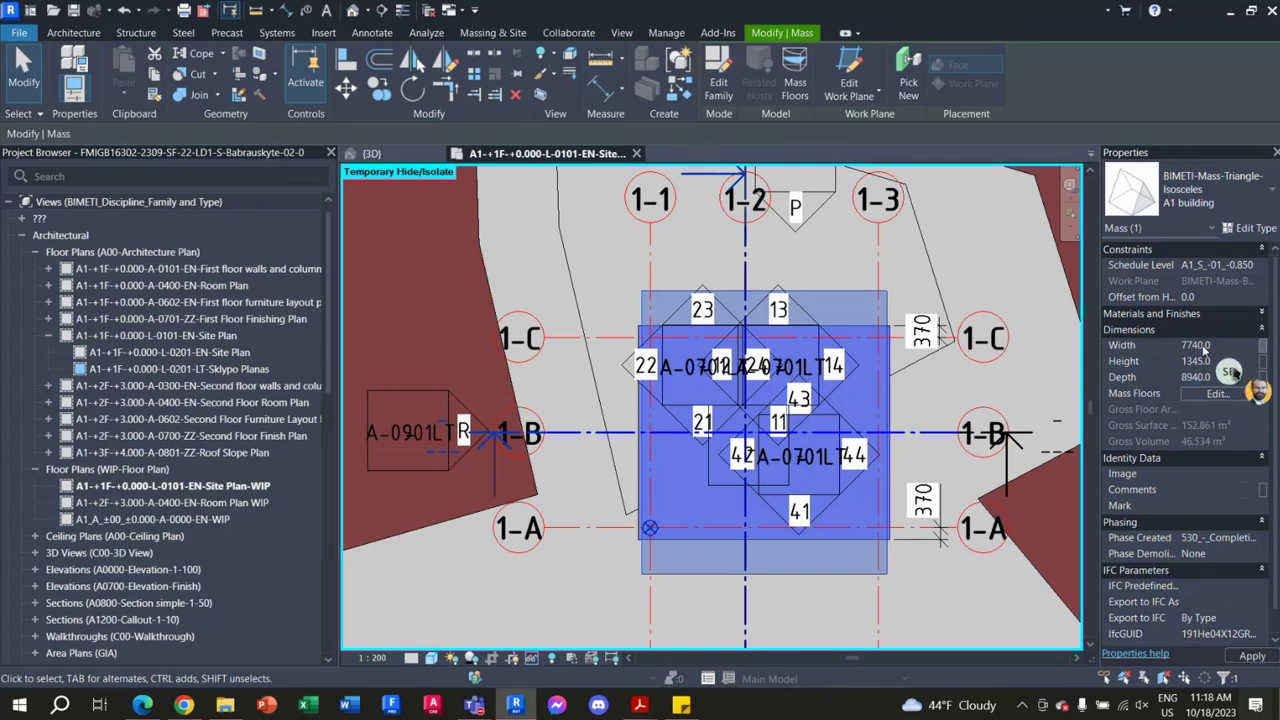
pyautogui.press('Return')
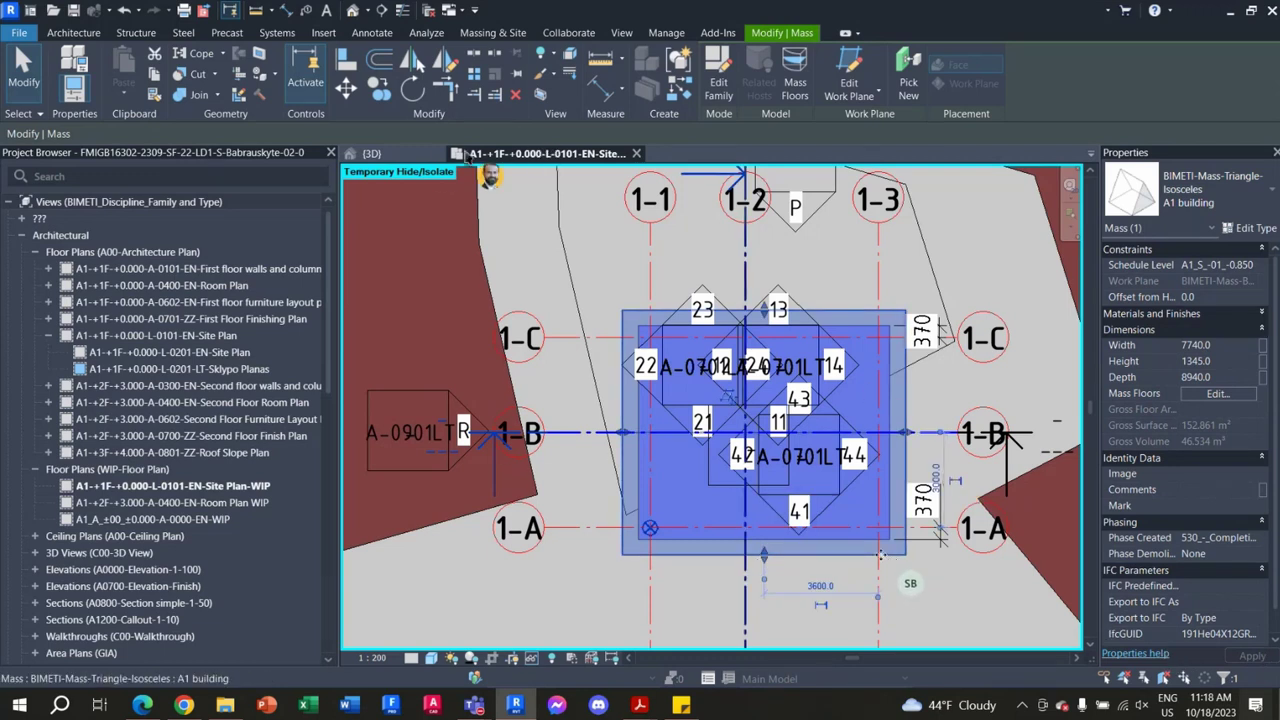
pyautogui.moveTo(380, 153)
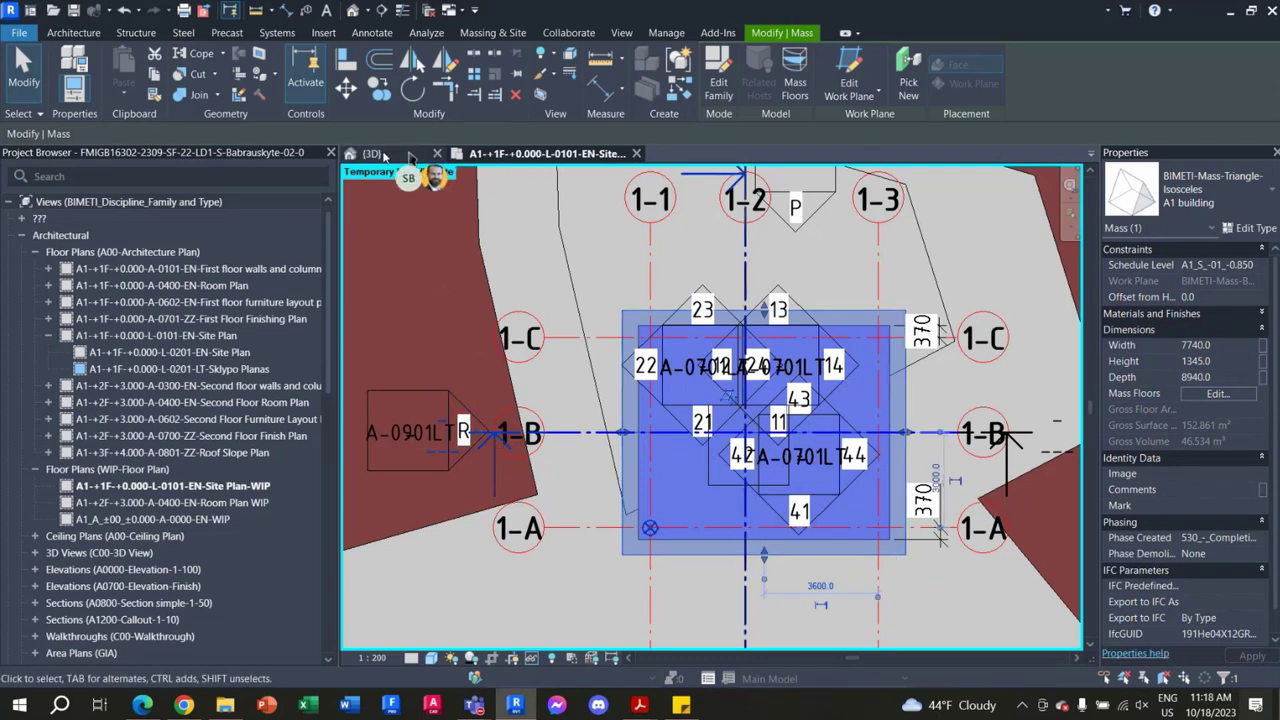
# Step: In the 3D view, review the roof mass's type properties and close them unchanged
pyautogui.click(410, 157)
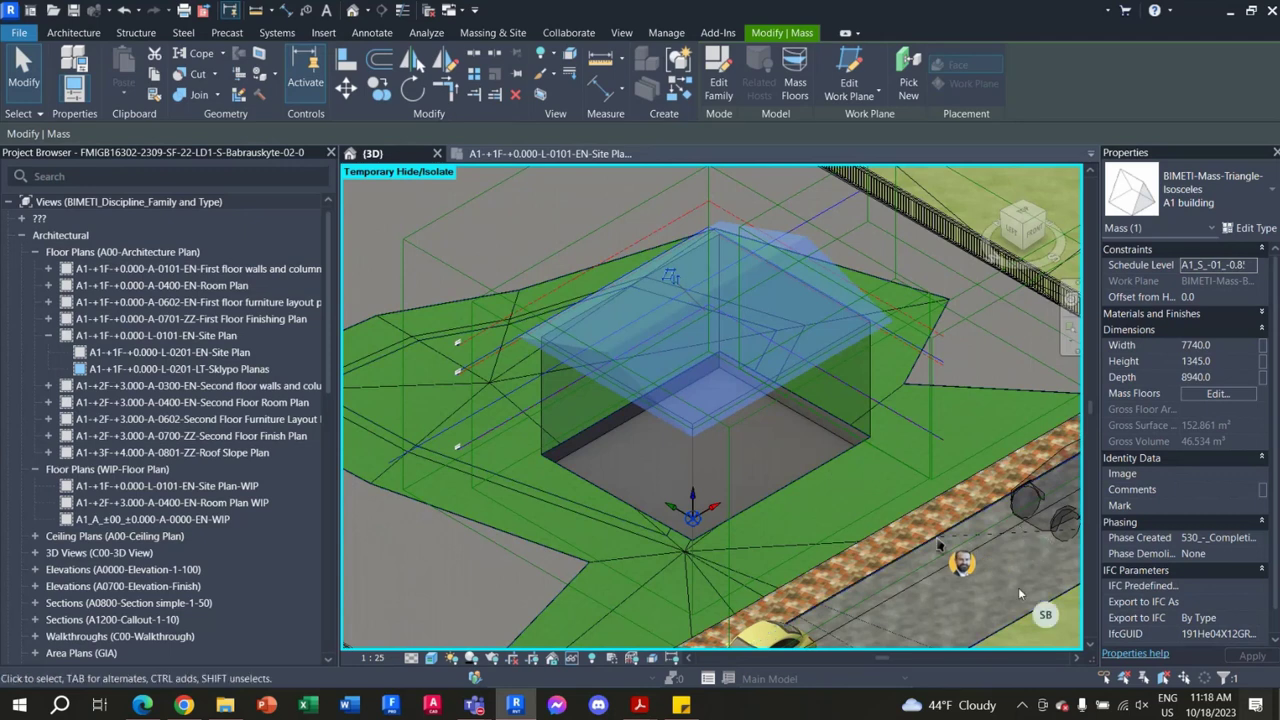
pyautogui.click(529, 584)
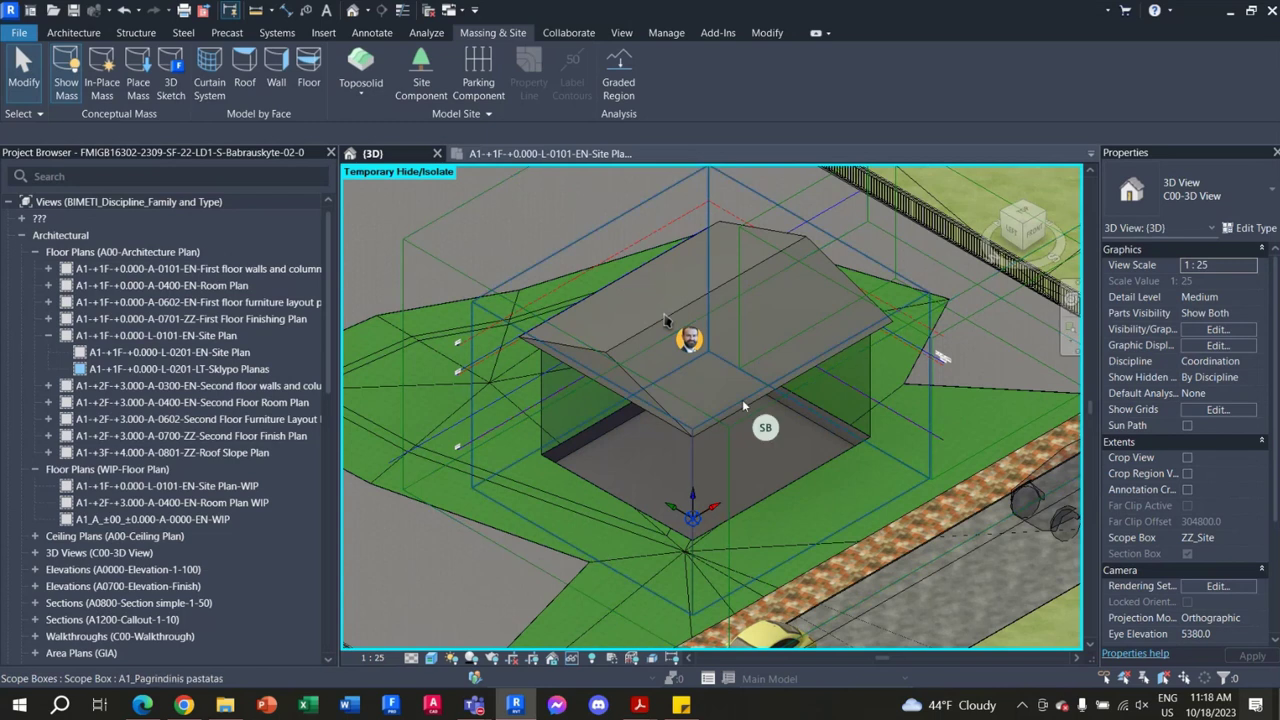
pyautogui.click(620, 350)
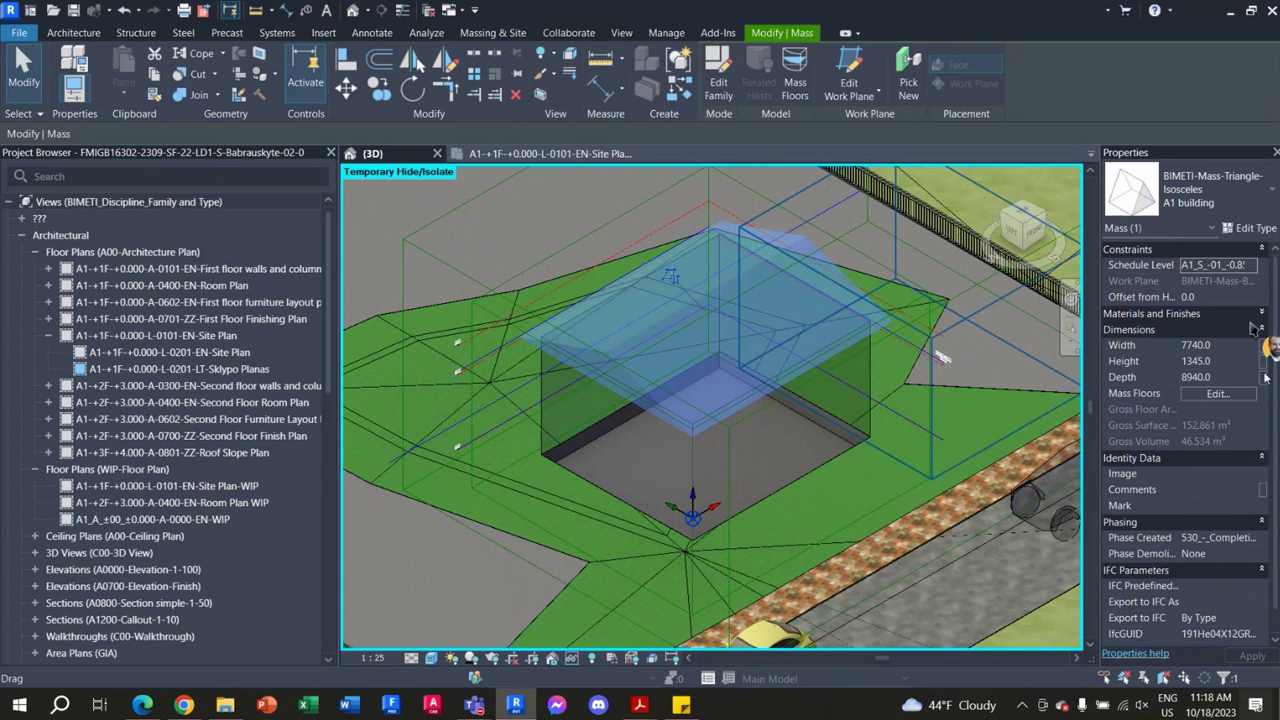
pyautogui.click(1256, 232)
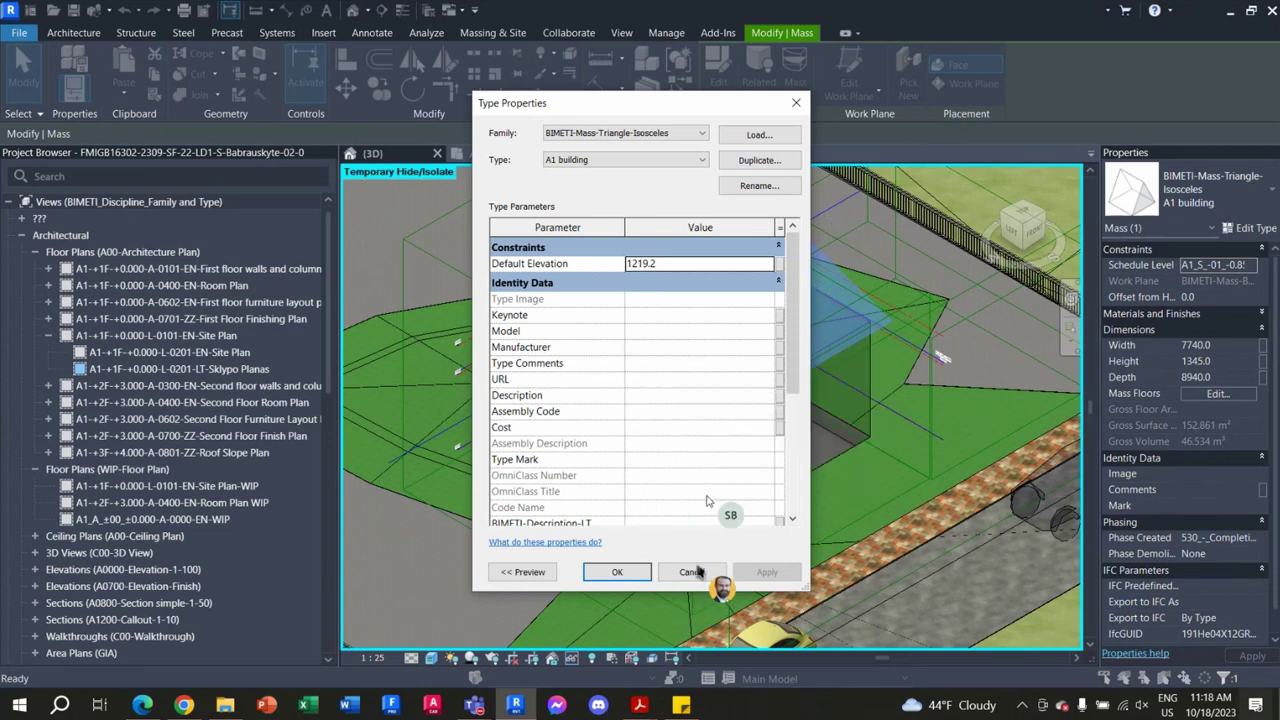
pyautogui.scroll(-3, 684, 423)
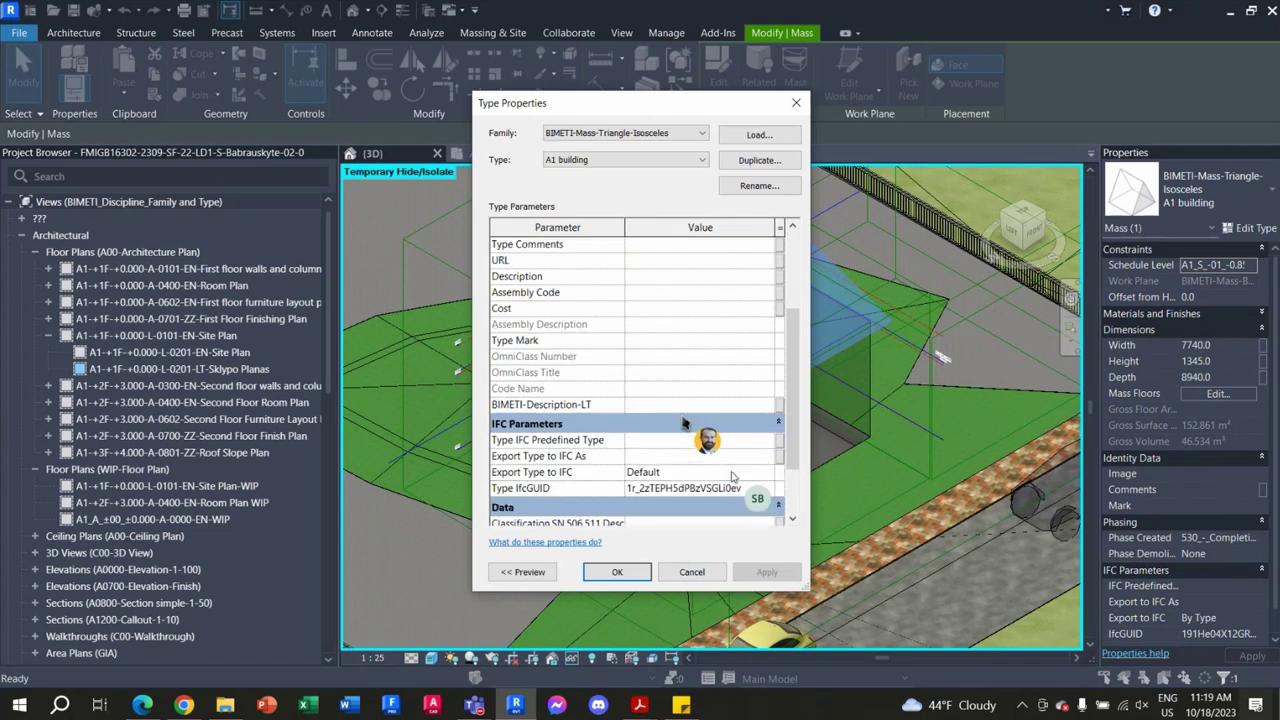
pyautogui.scroll(-1, 736, 418)
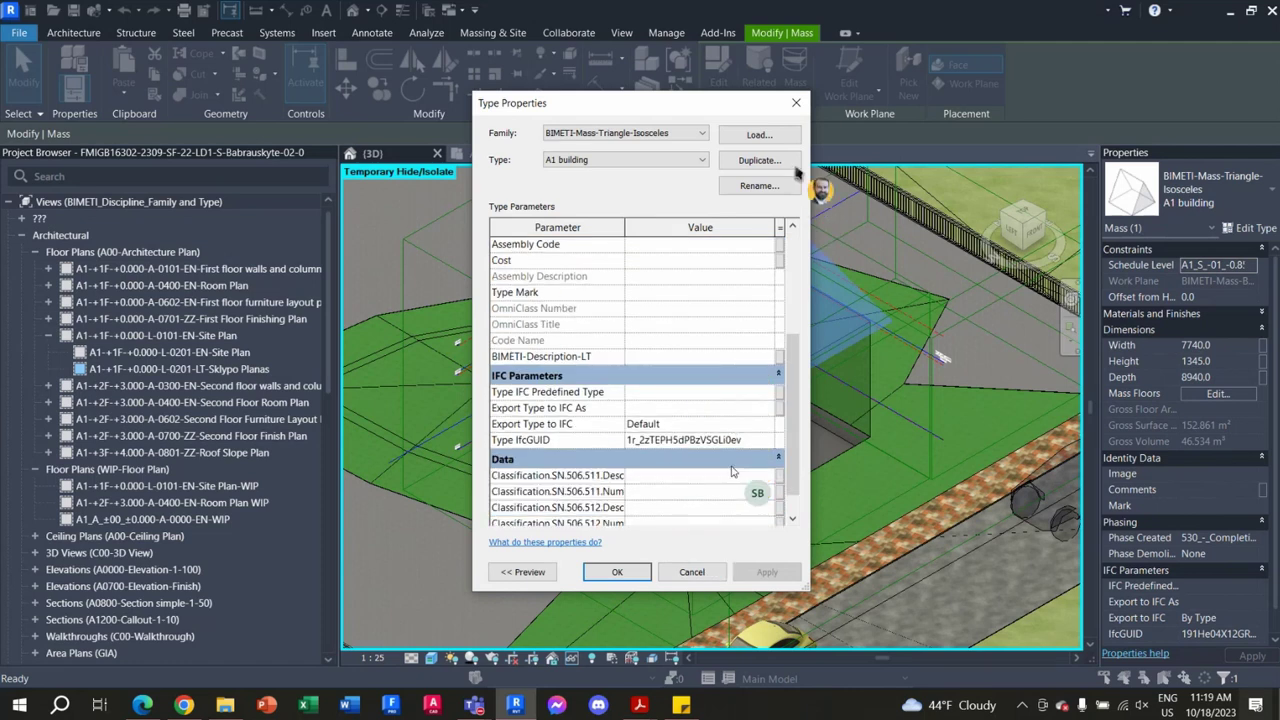
pyautogui.click(796, 103)
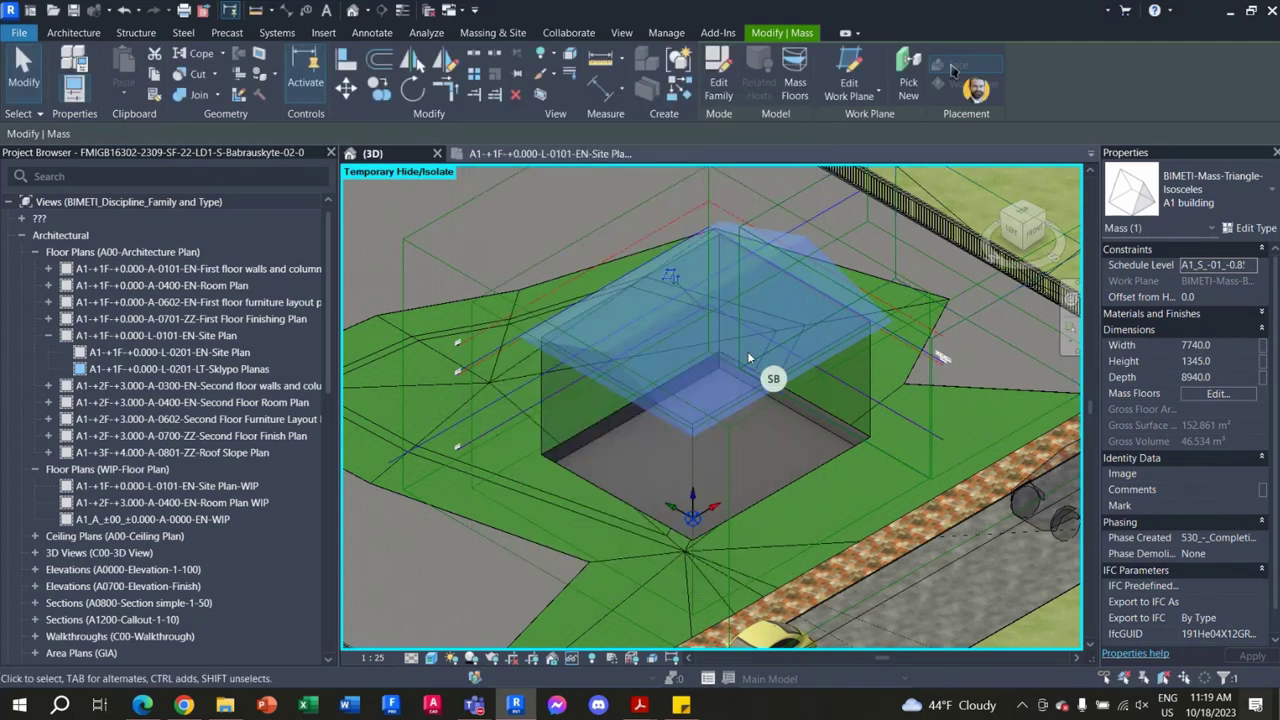
# Step: Change the roof mass's Mass Material from Default Form to Default in the Material Browser
pyautogui.press('Escape')
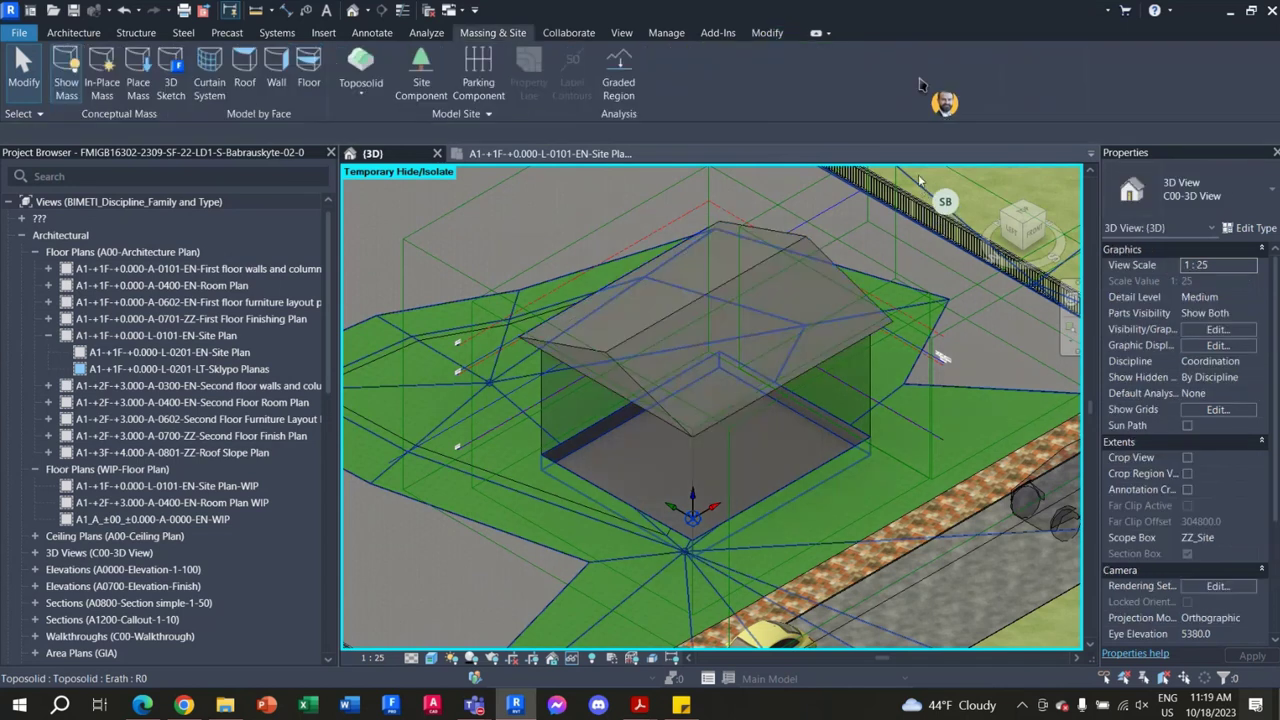
pyautogui.click(688, 320)
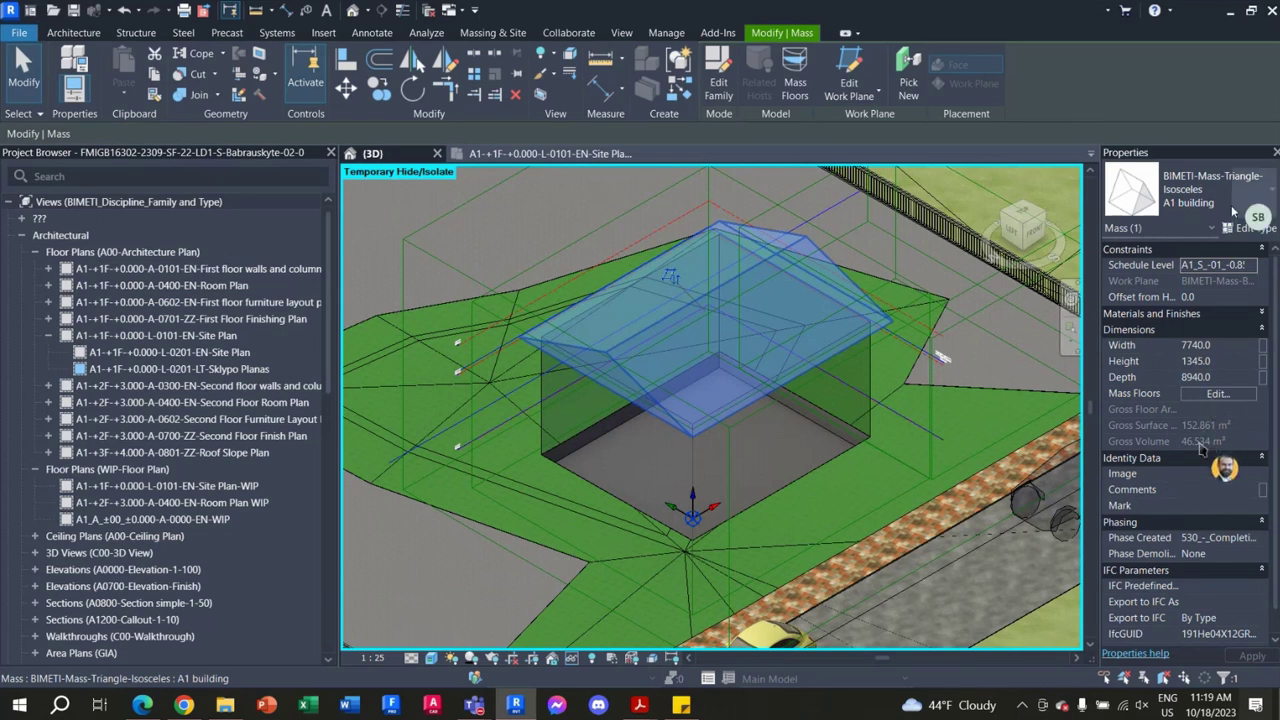
pyautogui.scroll(-1, 1201, 461)
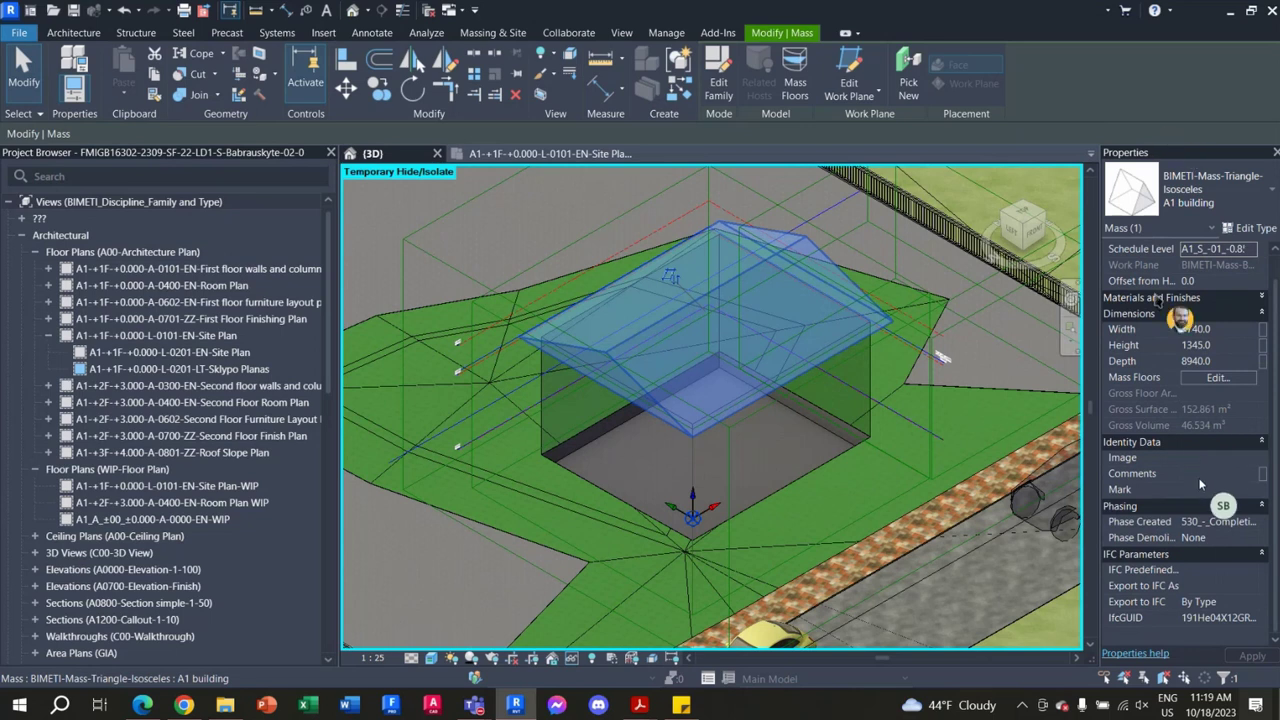
pyautogui.click(1261, 298)
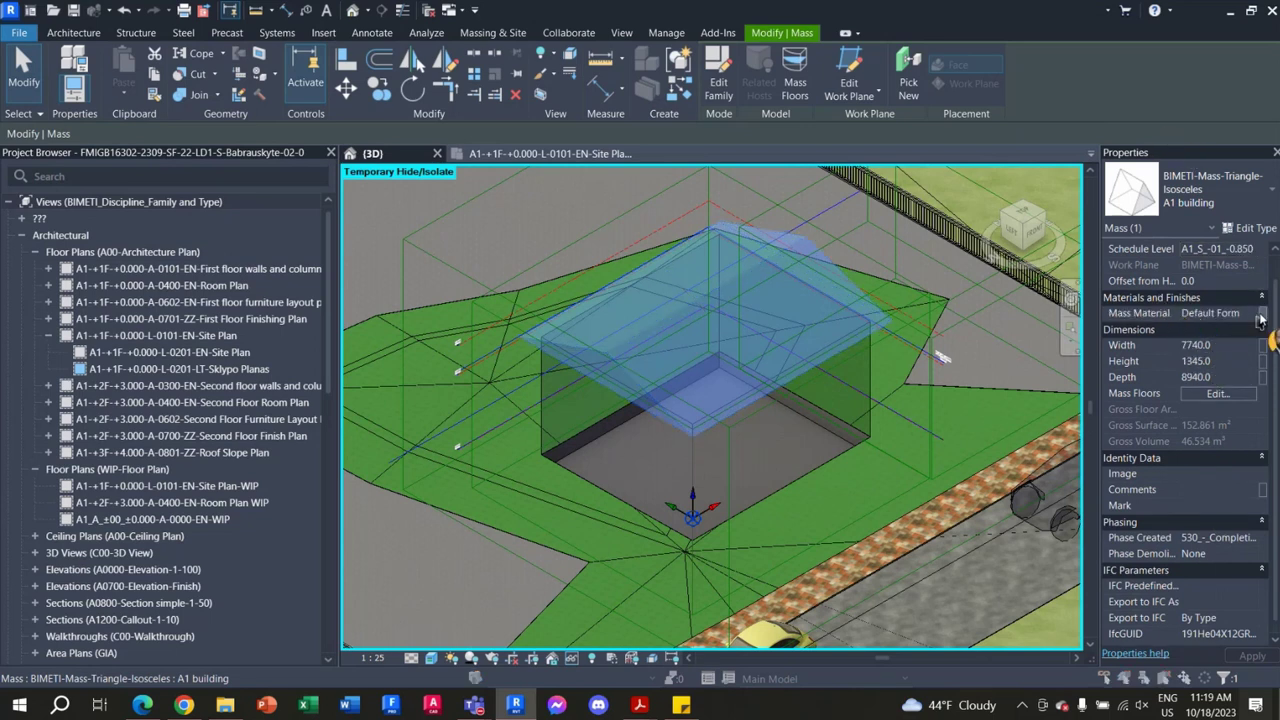
pyautogui.click(1260, 316)
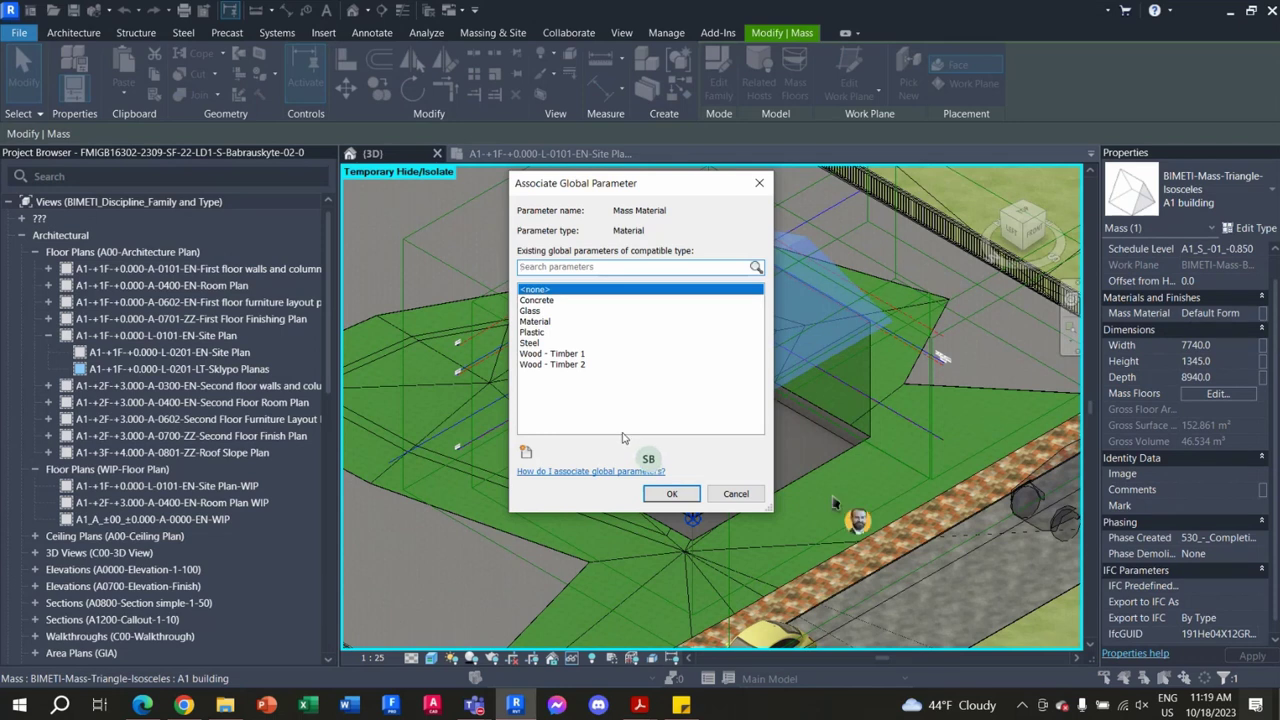
pyautogui.click(758, 494)
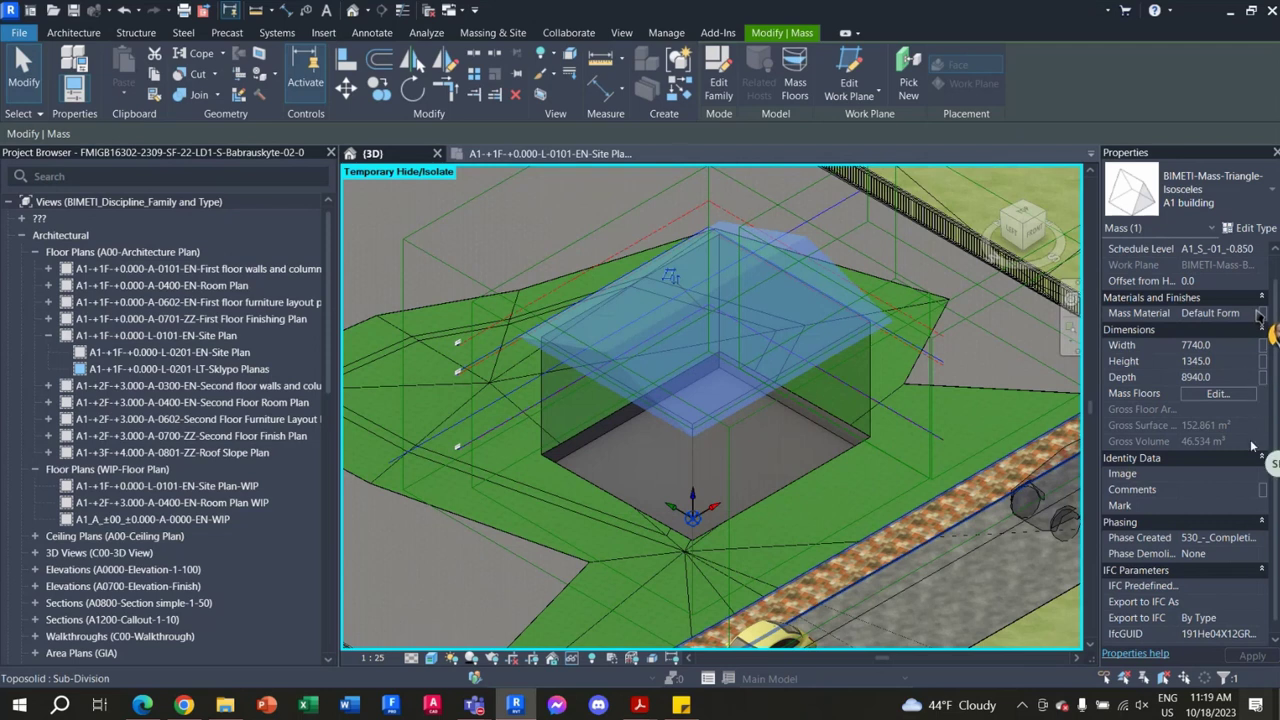
pyautogui.click(1256, 316)
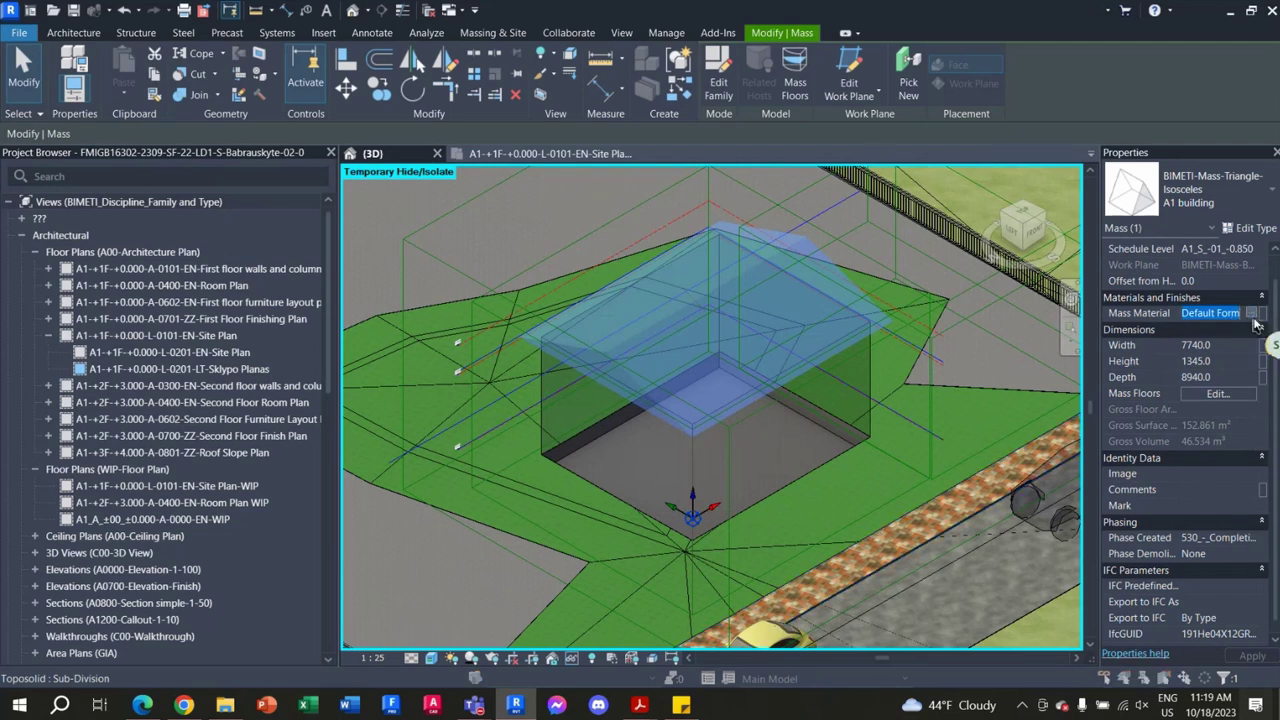
pyautogui.click(1254, 318)
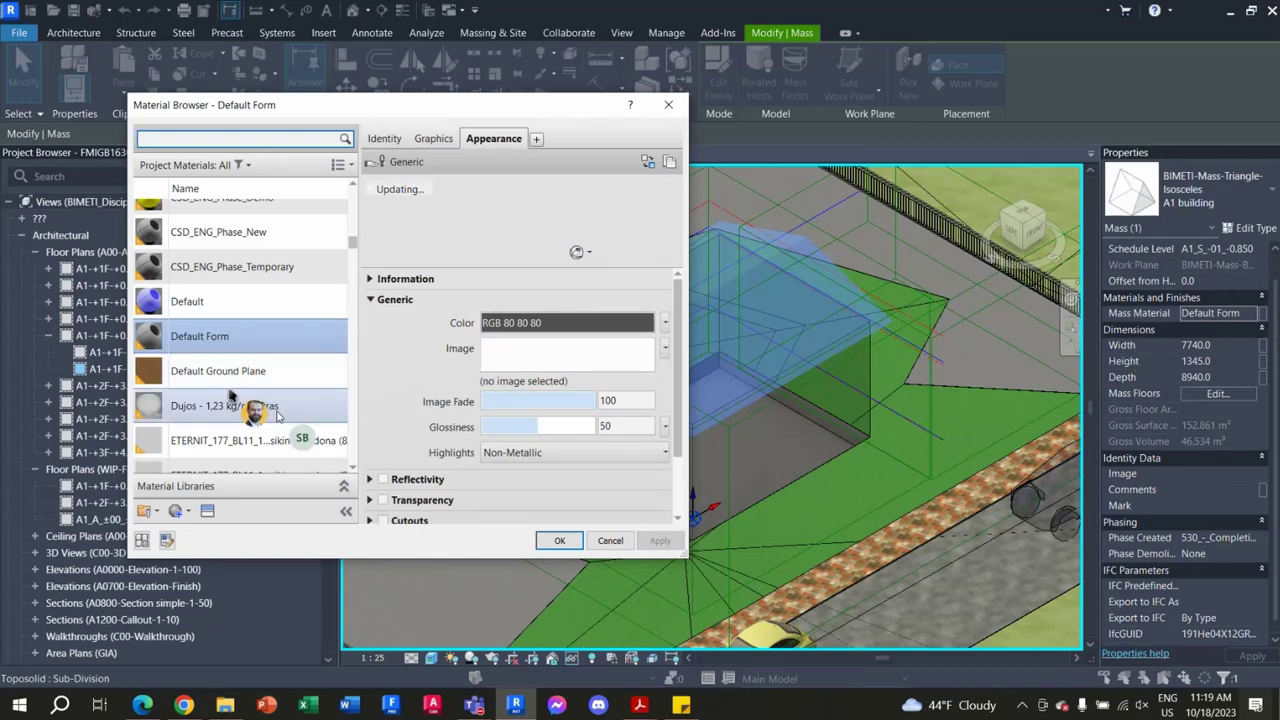
pyautogui.click(257, 304)
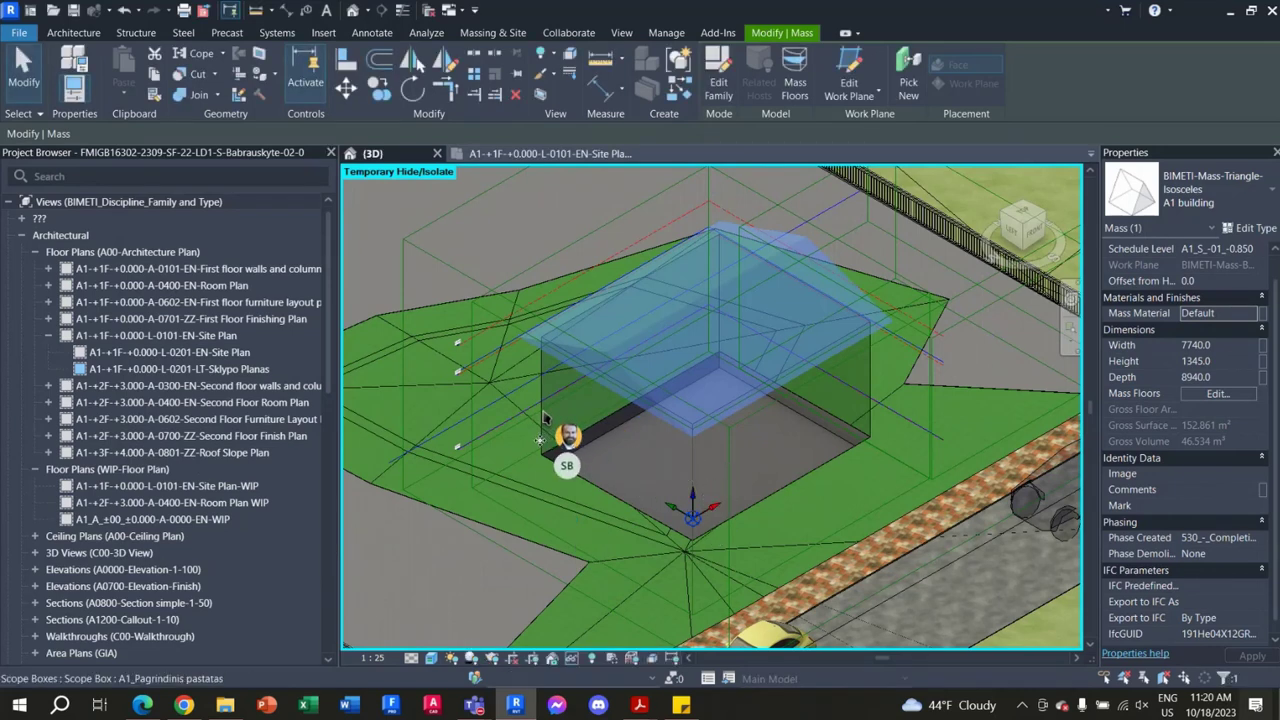
# Step: Join the box and roof mass geometry, retrying after the non-intersecting warning
pyautogui.click(543, 414)
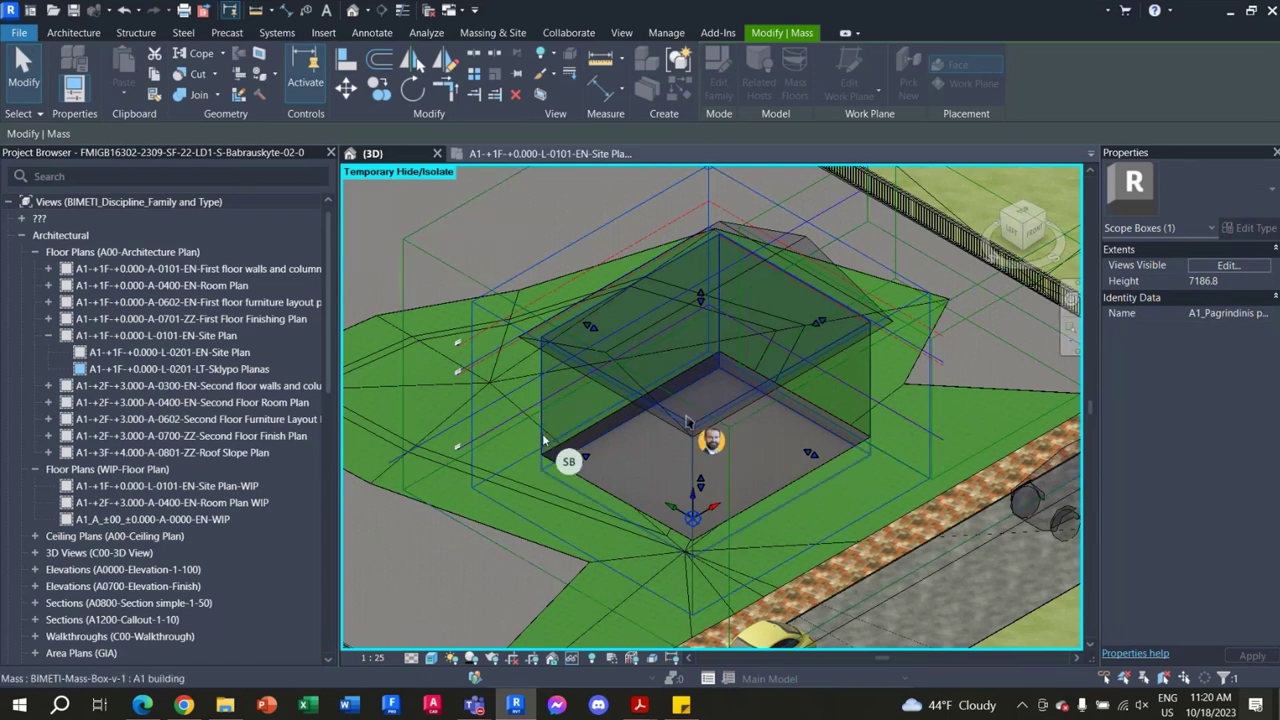
pyautogui.click(543, 440)
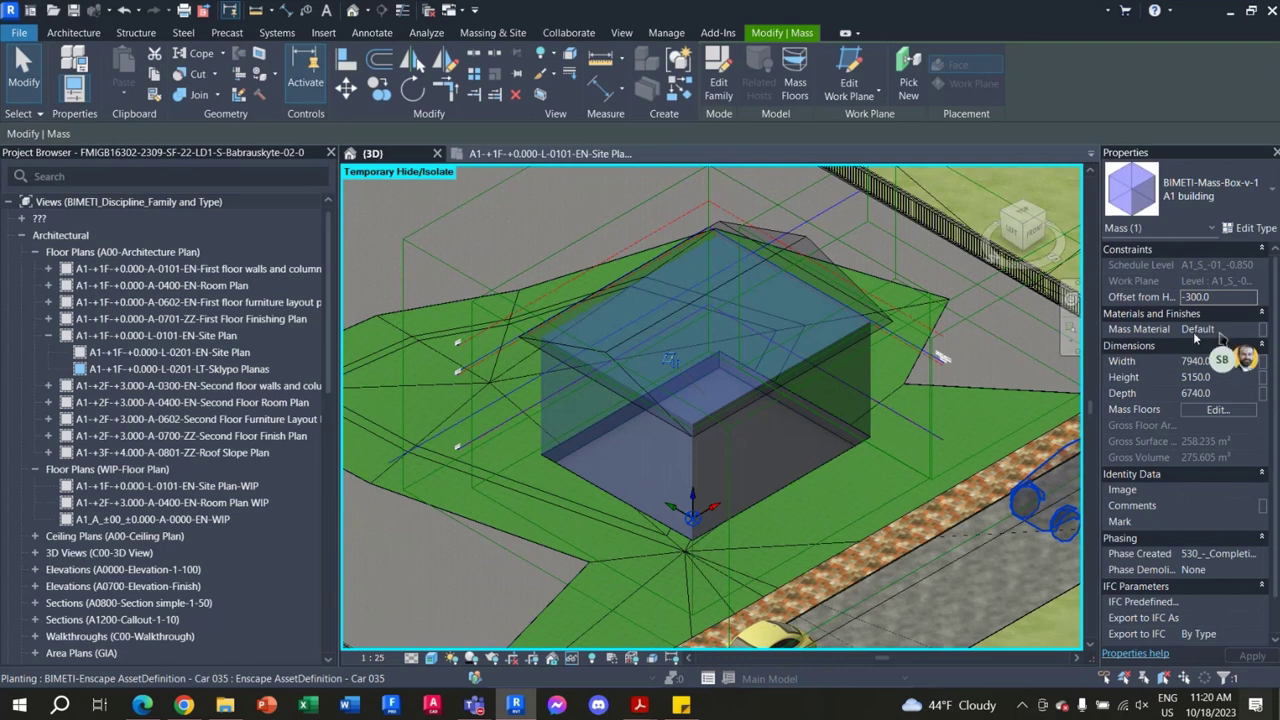
pyautogui.click(404, 581)
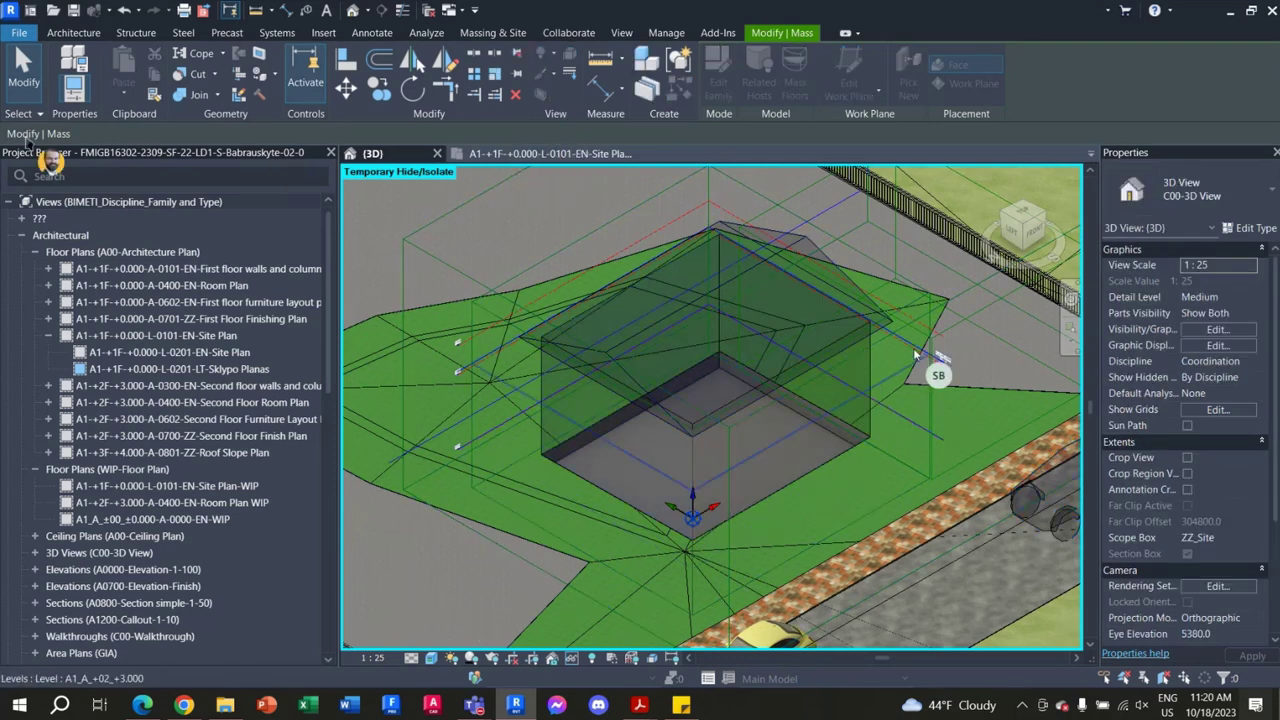
pyautogui.click(200, 96)
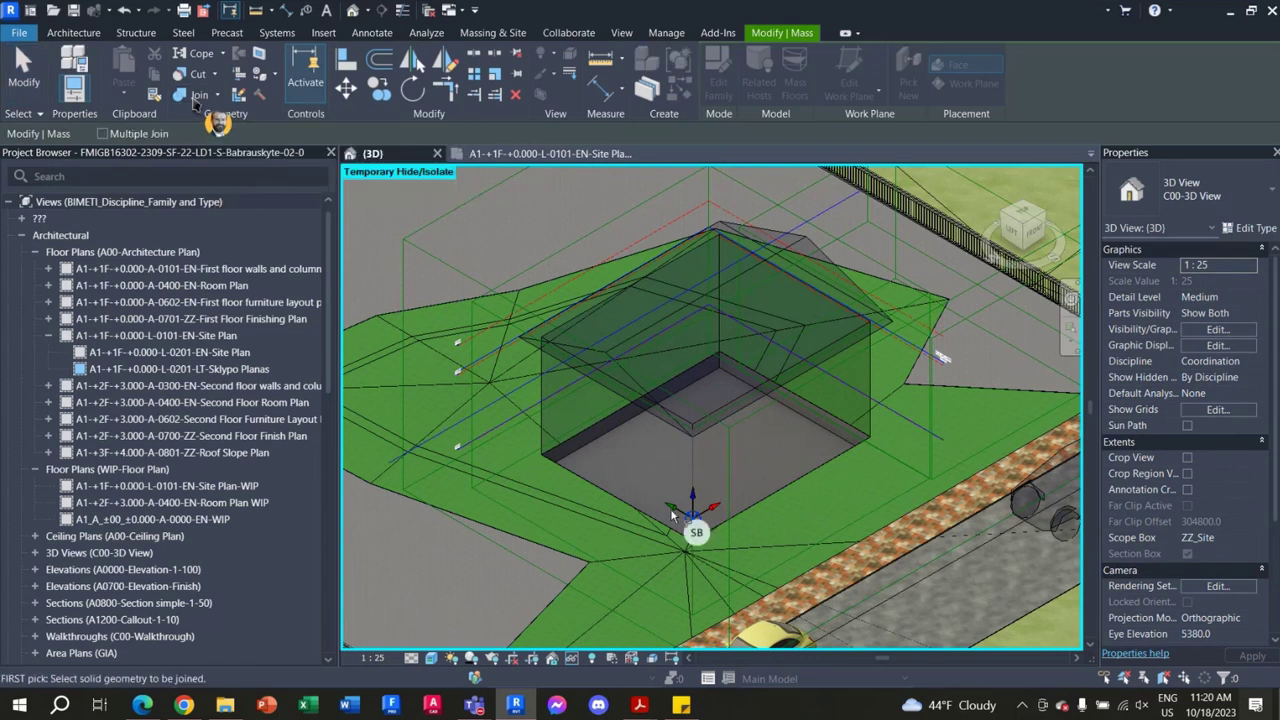
pyautogui.click(577, 375)
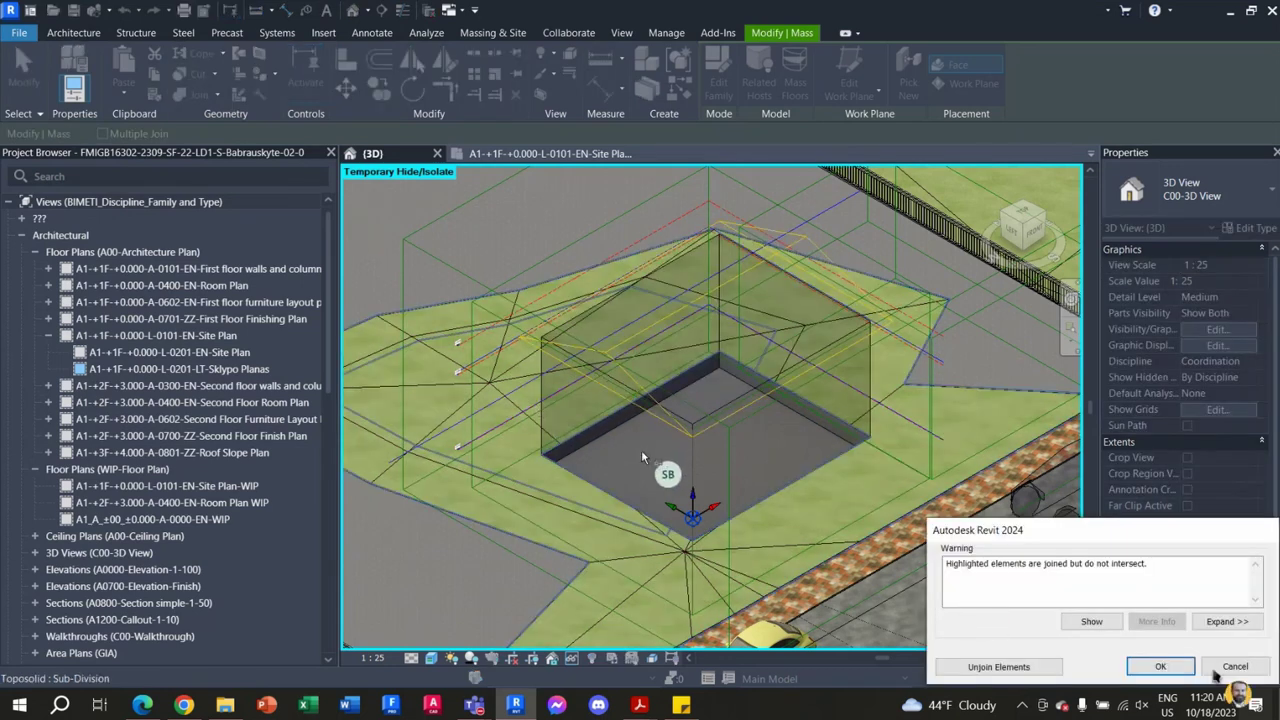
pyautogui.click(1233, 667)
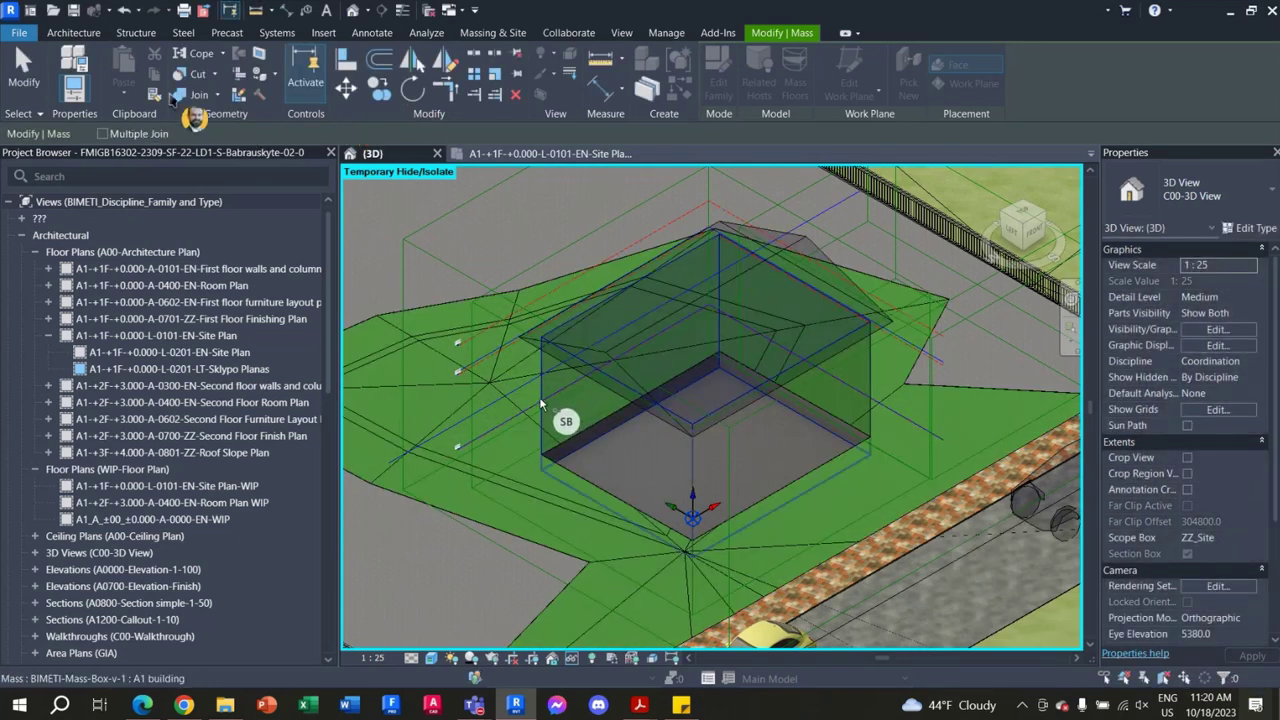
pyautogui.click(545, 397)
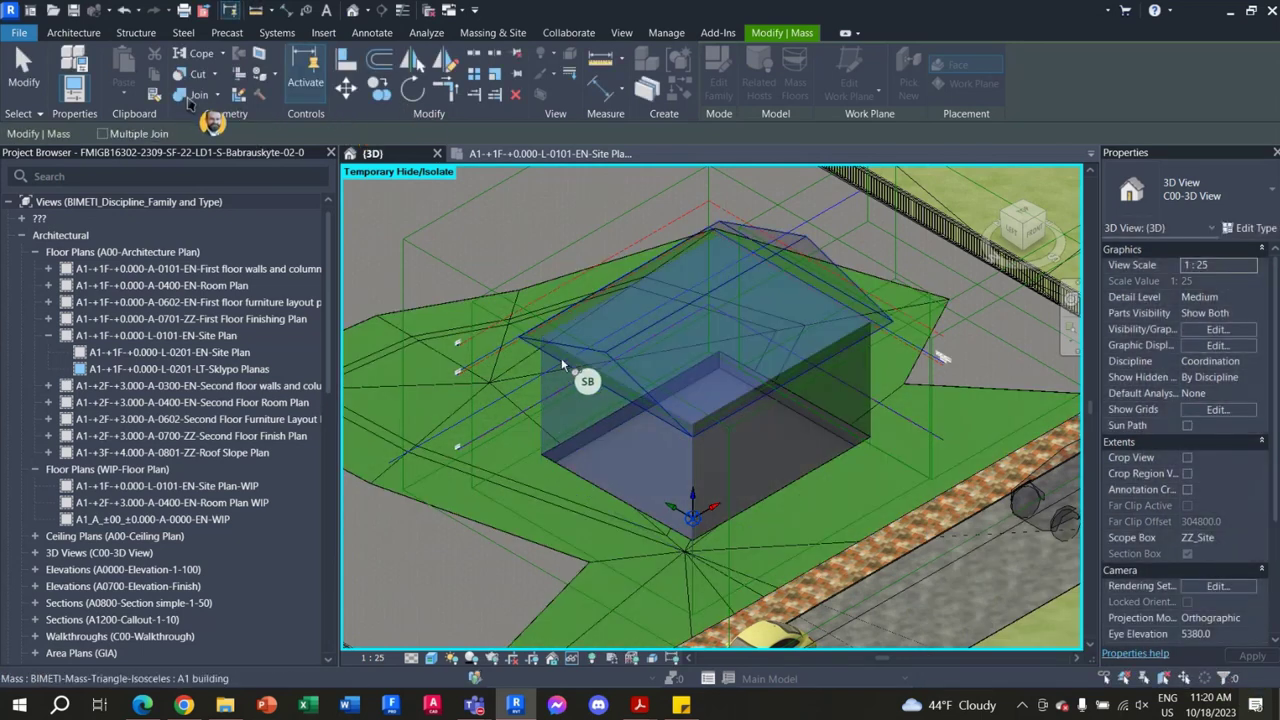
pyautogui.click(561, 357)
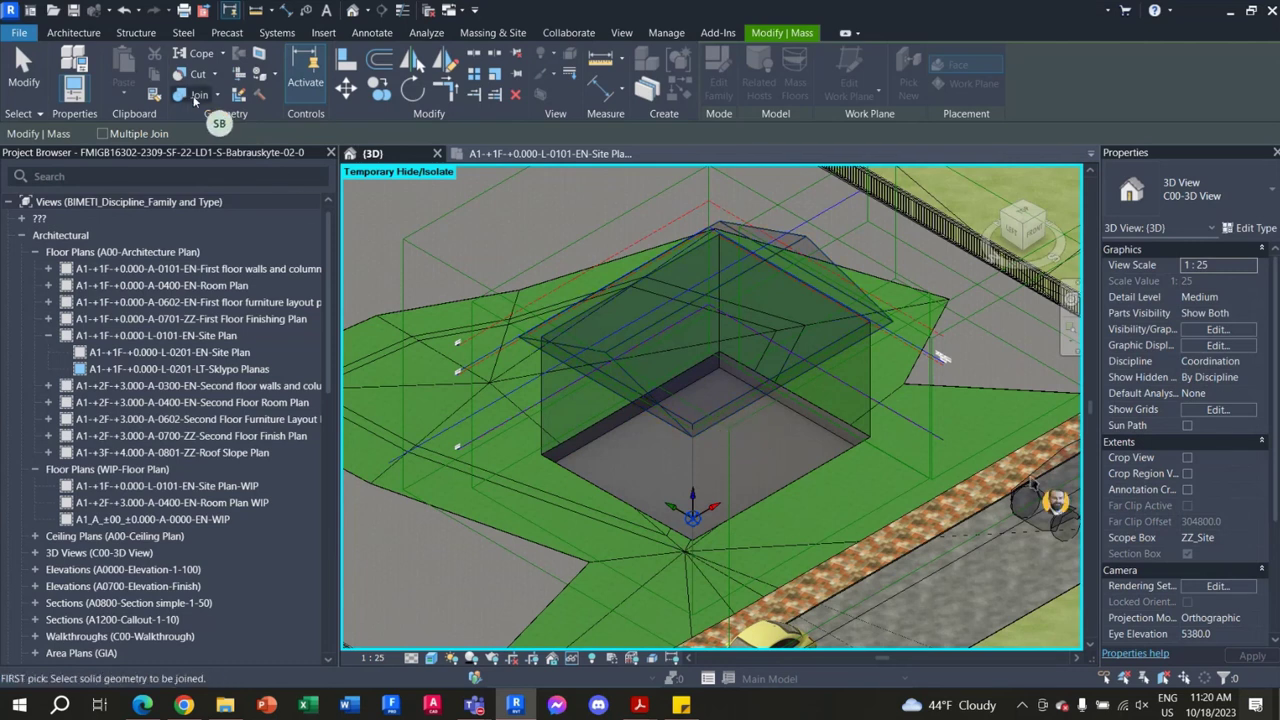
pyautogui.click(738, 416)
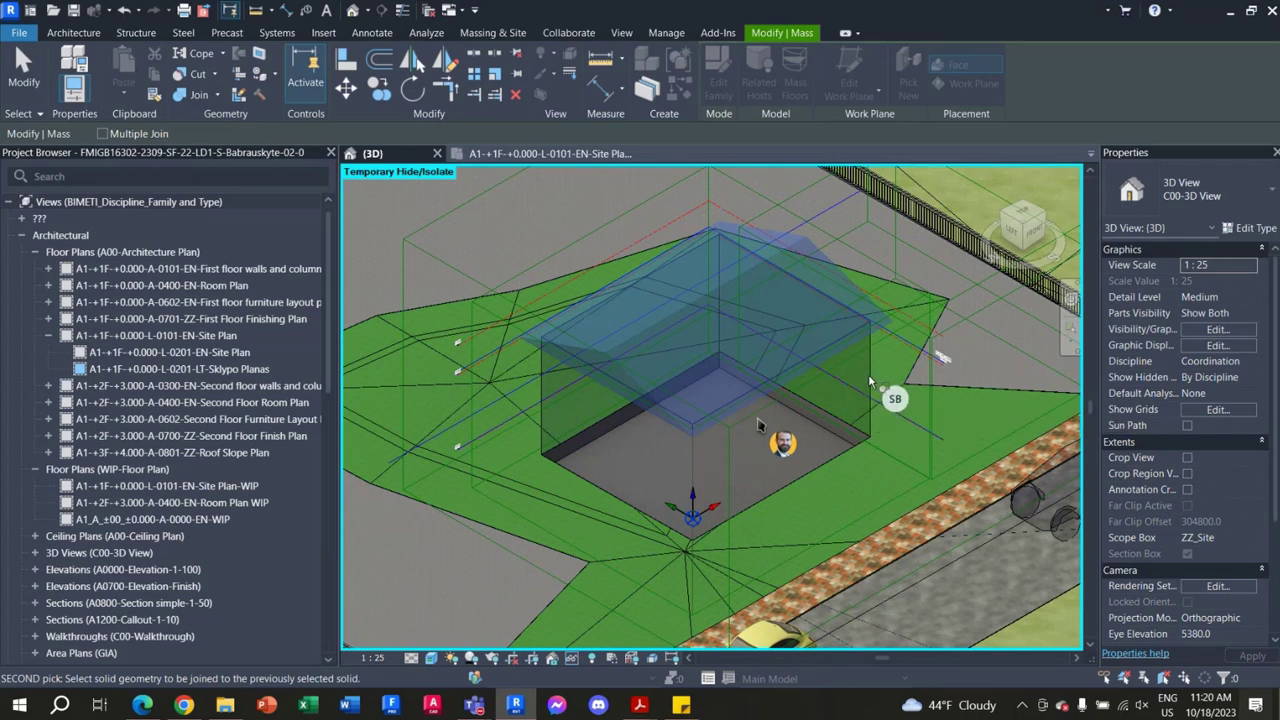
pyautogui.click(541, 406)
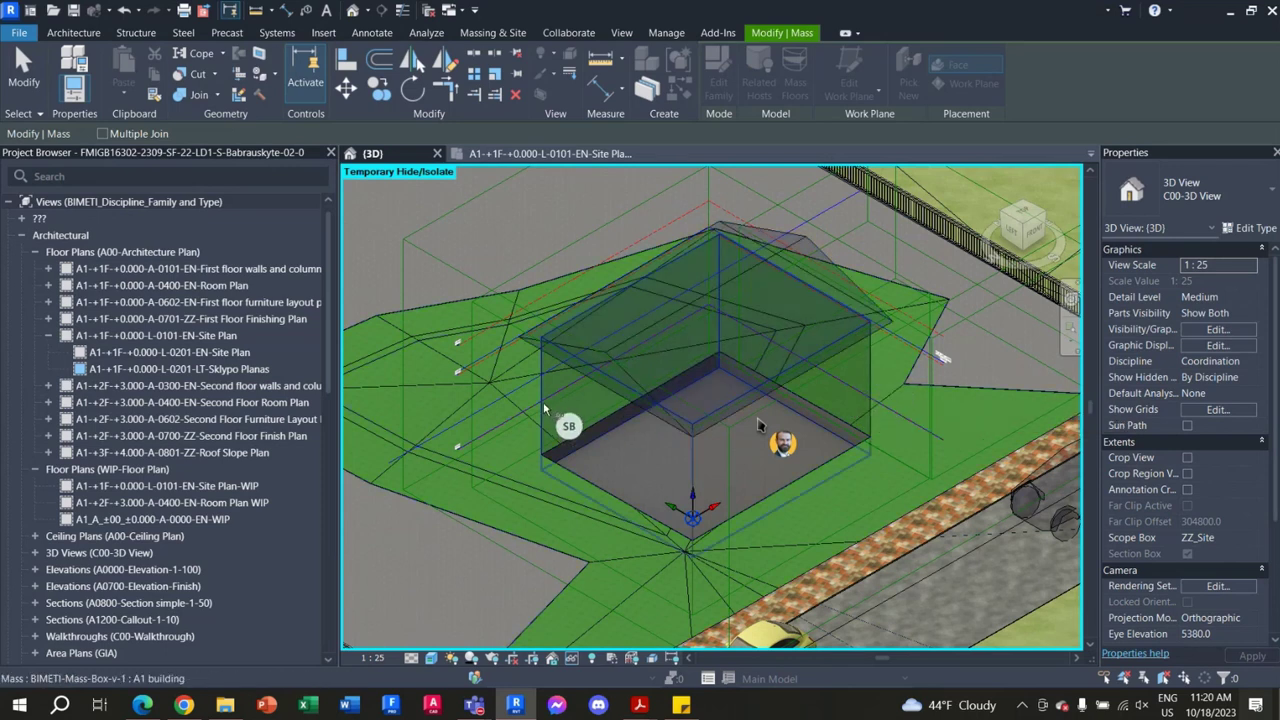